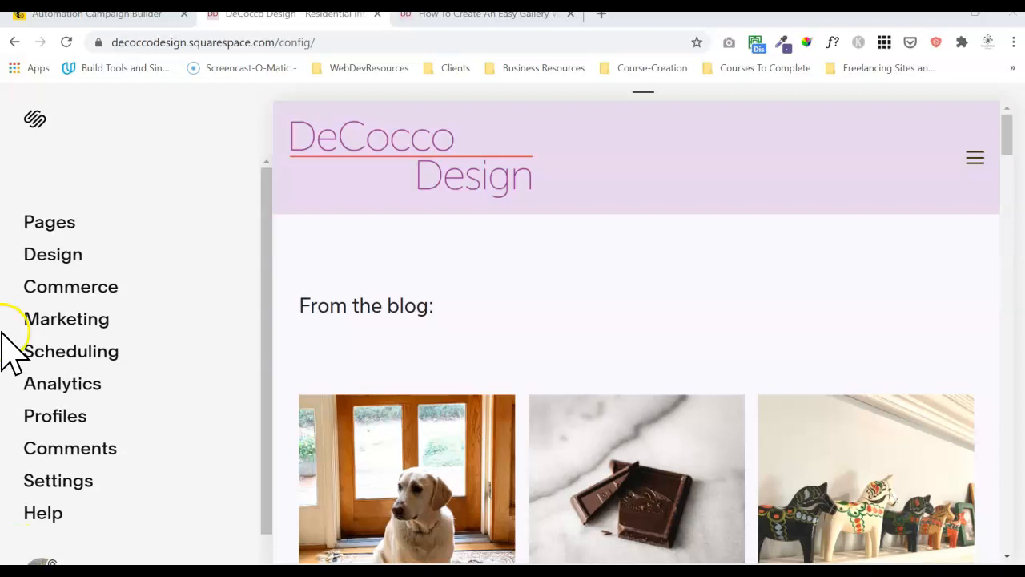
Go from Marketing to Email Campaigns and show the Drafts list.
{"action": "left_click", "coordinate": [72, 322]}
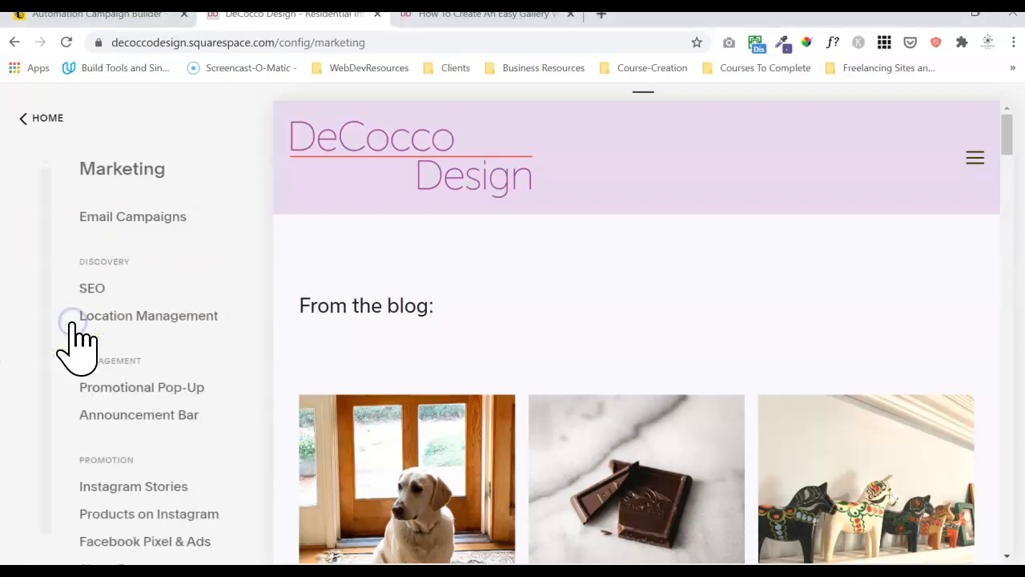
{"action": "left_click", "coordinate": [103, 215]}
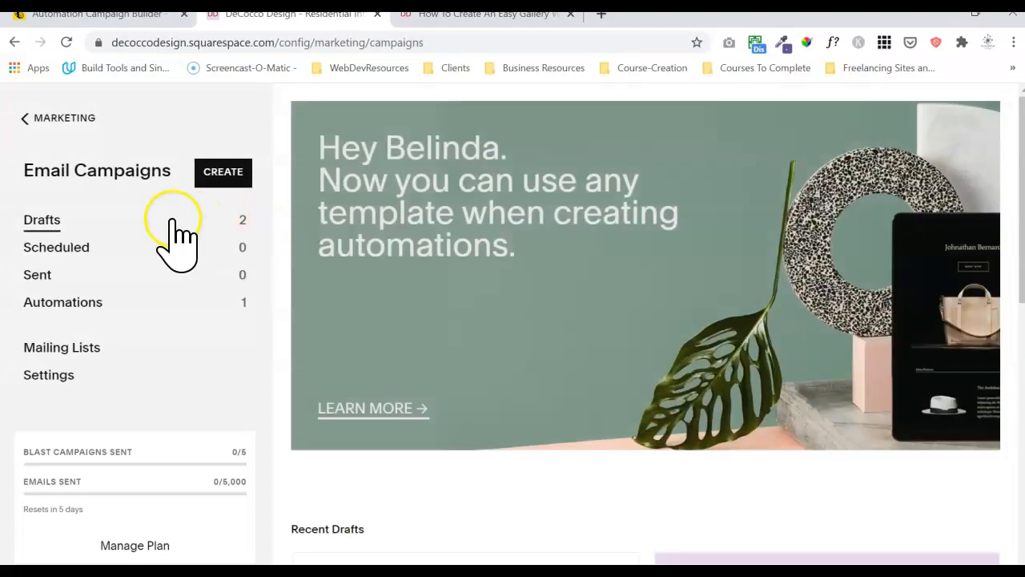
{"action": "left_click", "coordinate": [157, 220]}
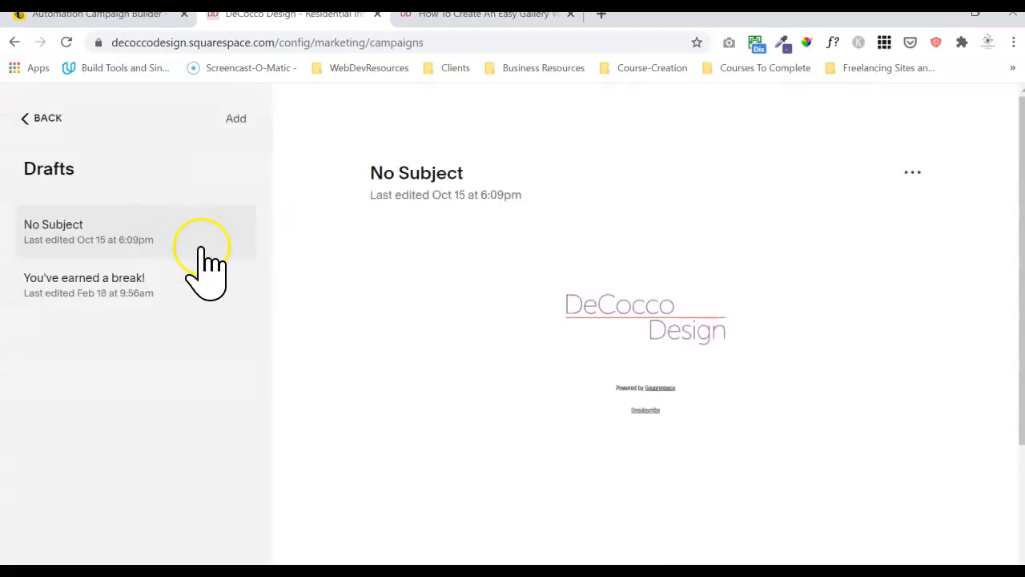
Preview the 'You've earned a break!' draft and open its actions menu.
{"action": "left_click", "coordinate": [124, 303]}
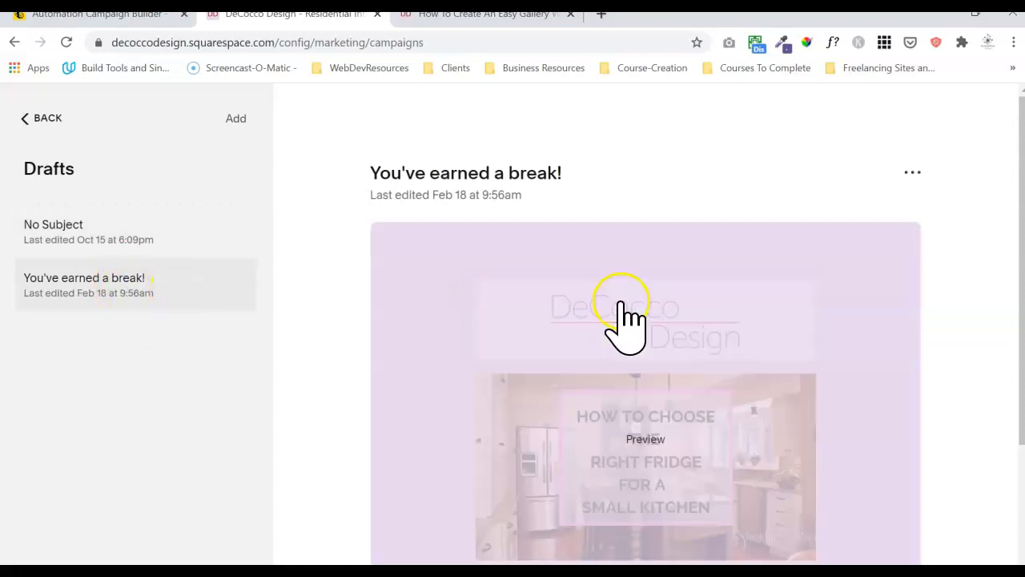
{"action": "left_click_drag", "start_coordinate": [1011, 232], "coordinate": [967, 398]}
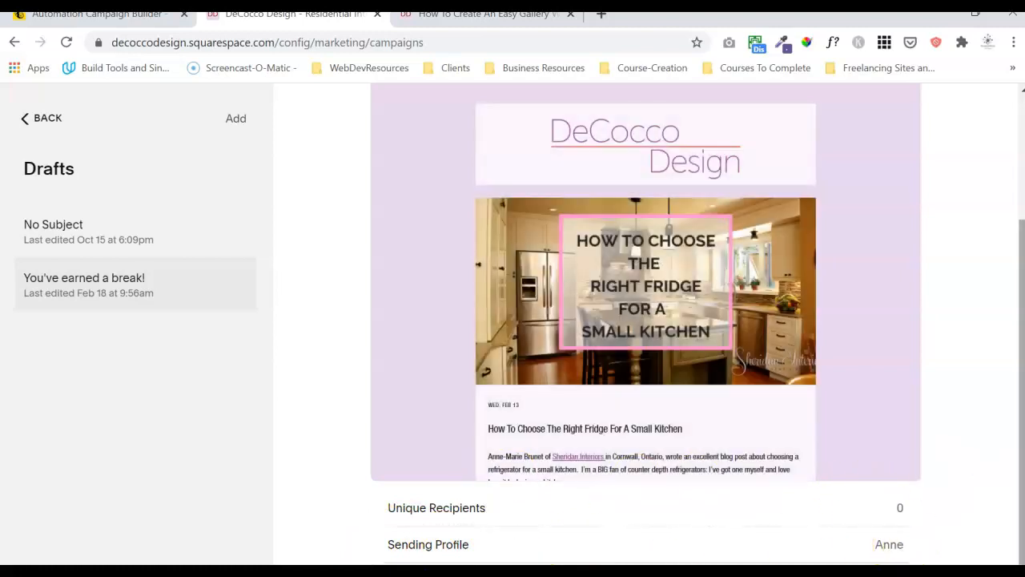
{"action": "left_click_drag", "start_coordinate": [1021, 326], "coordinate": [1018, 173]}
{"action": "left_click", "coordinate": [910, 181]}
Open the draft in the email editor and review its subject and preview text.
{"action": "left_click", "coordinate": [846, 207]}
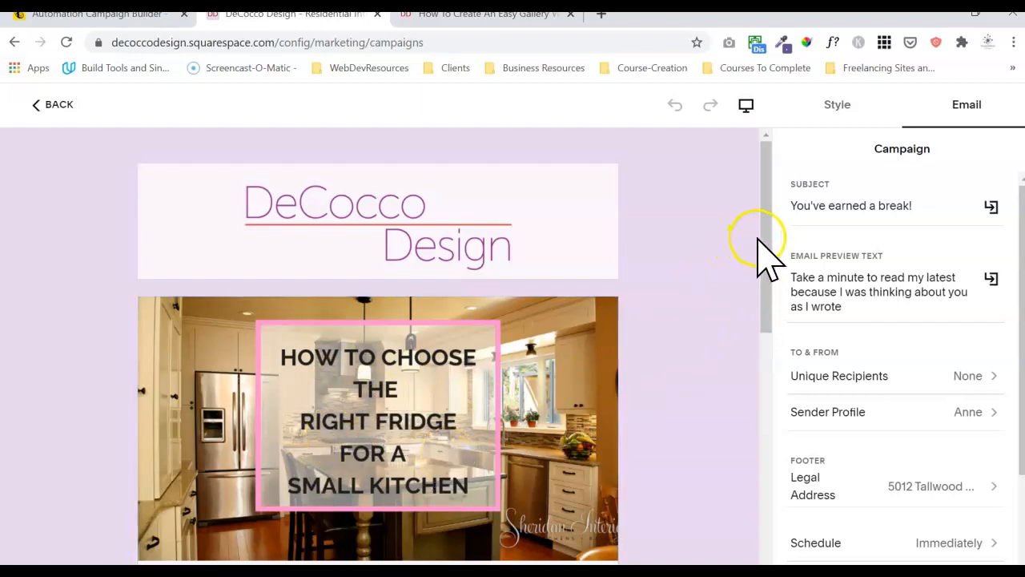
{"action": "left_click", "coordinate": [816, 201]}
{"action": "left_click", "coordinate": [820, 282]}
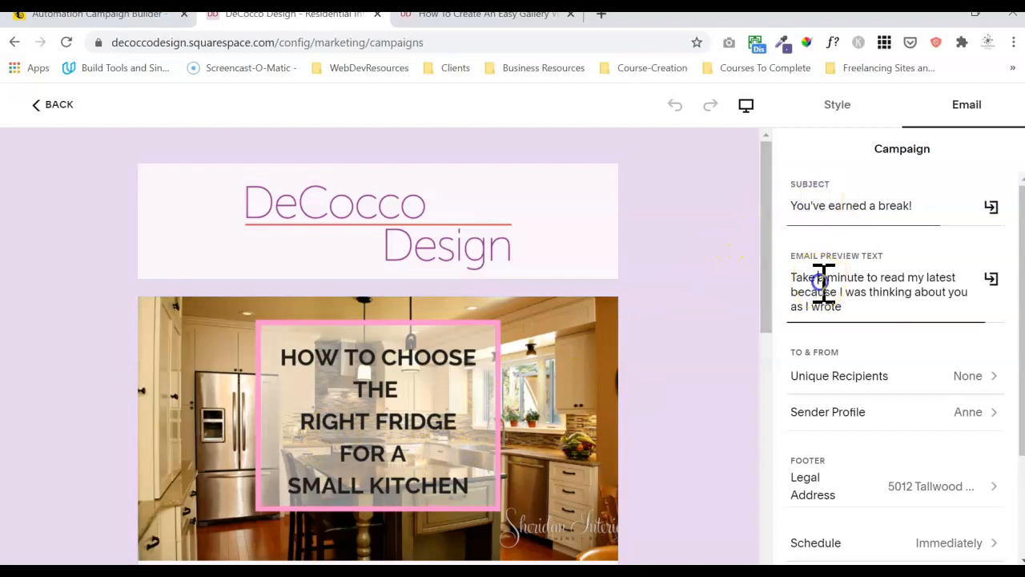
Address the campaign to the DeCocco Design Newsletter Subscribers list, giving 63 unique recipients.
{"action": "left_click", "coordinate": [884, 380]}
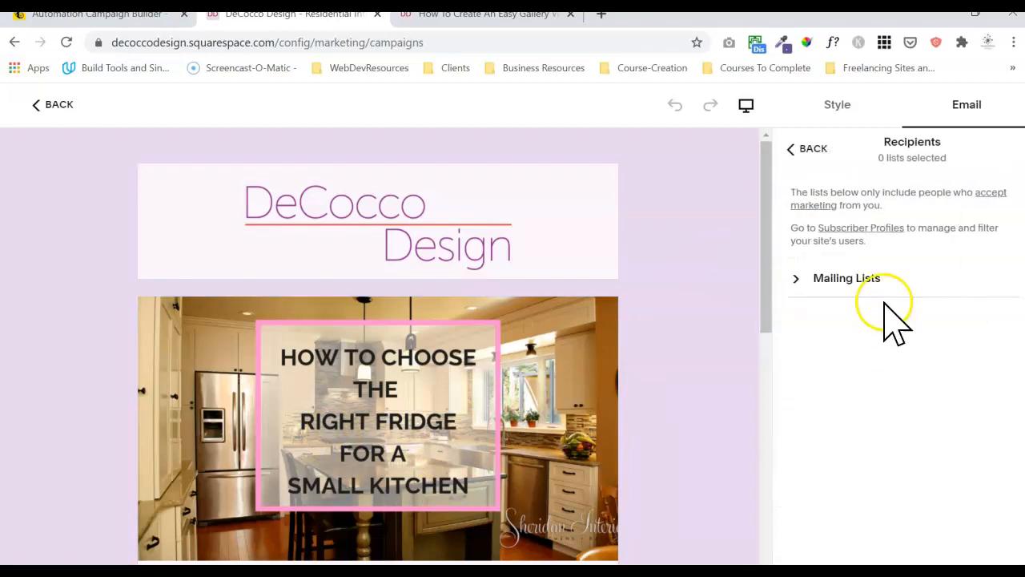
{"action": "left_click", "coordinate": [881, 278]}
{"action": "left_click", "coordinate": [908, 321]}
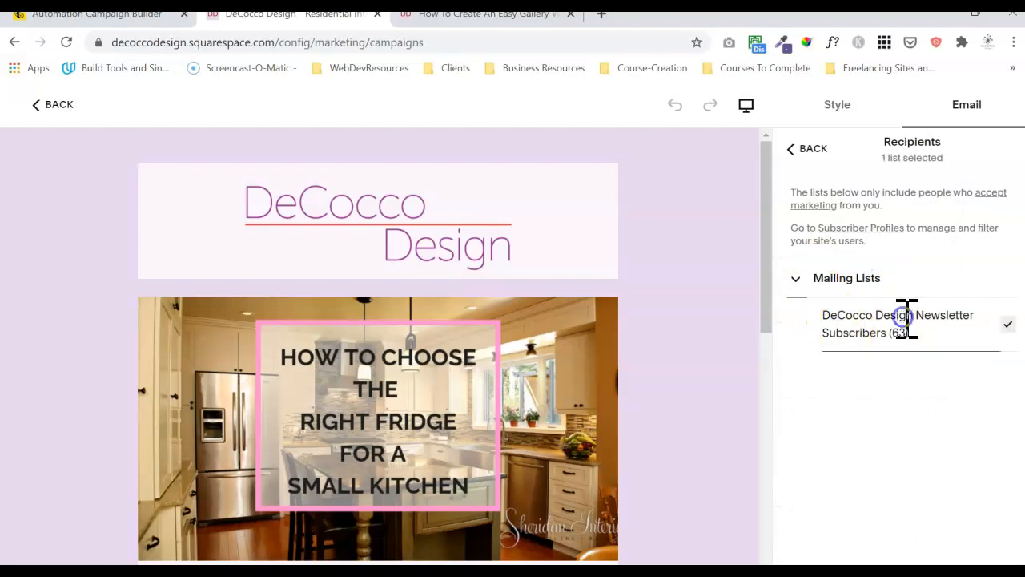
{"action": "left_click", "coordinate": [805, 149]}
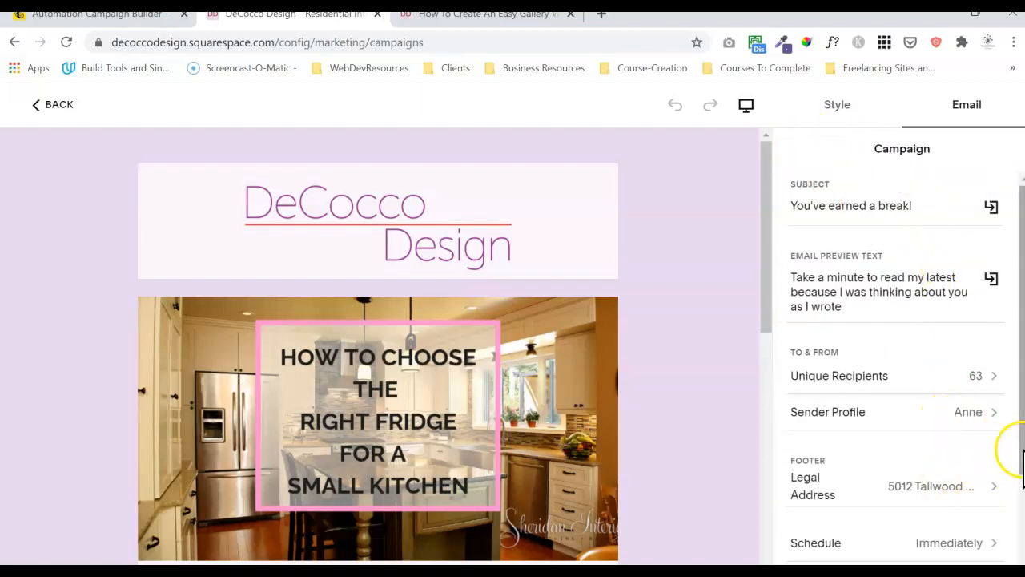
{"action": "left_click_drag", "start_coordinate": [1020, 452], "coordinate": [1019, 501]}
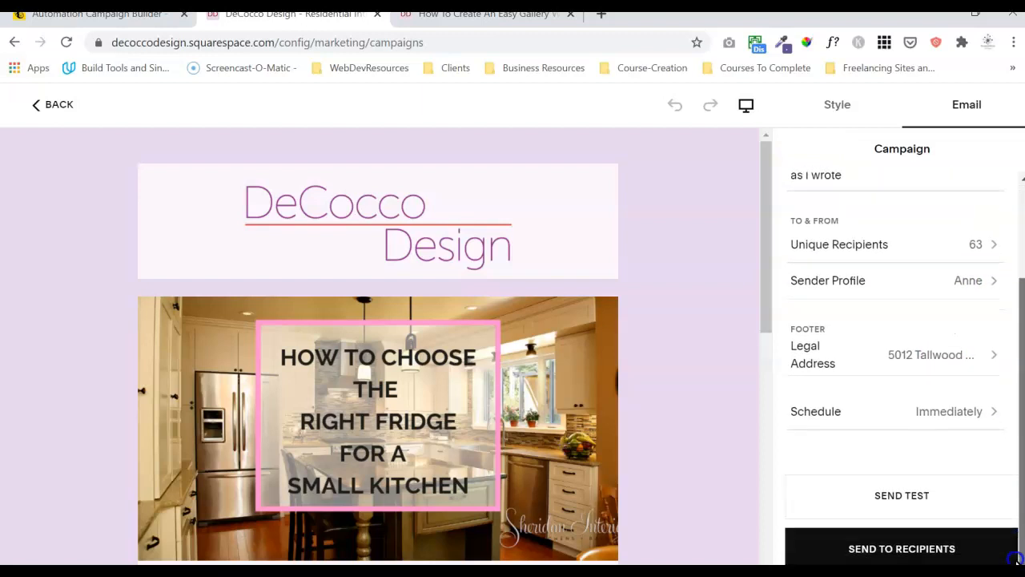
{"action": "left_click", "coordinate": [954, 407]}
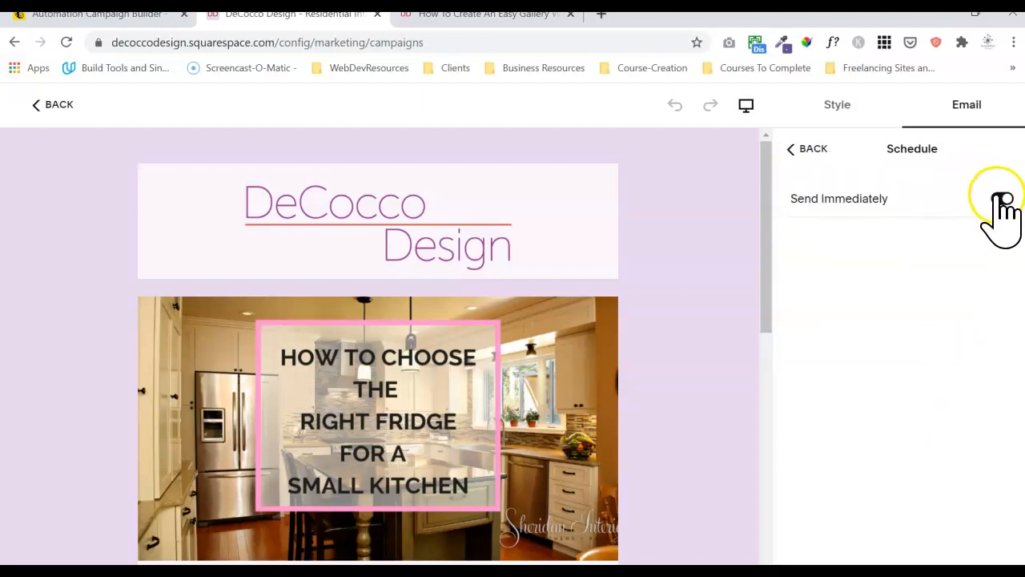
Toggle Send Immediately off and back on so the campaign still sends immediately.
{"action": "left_click", "coordinate": [999, 198]}
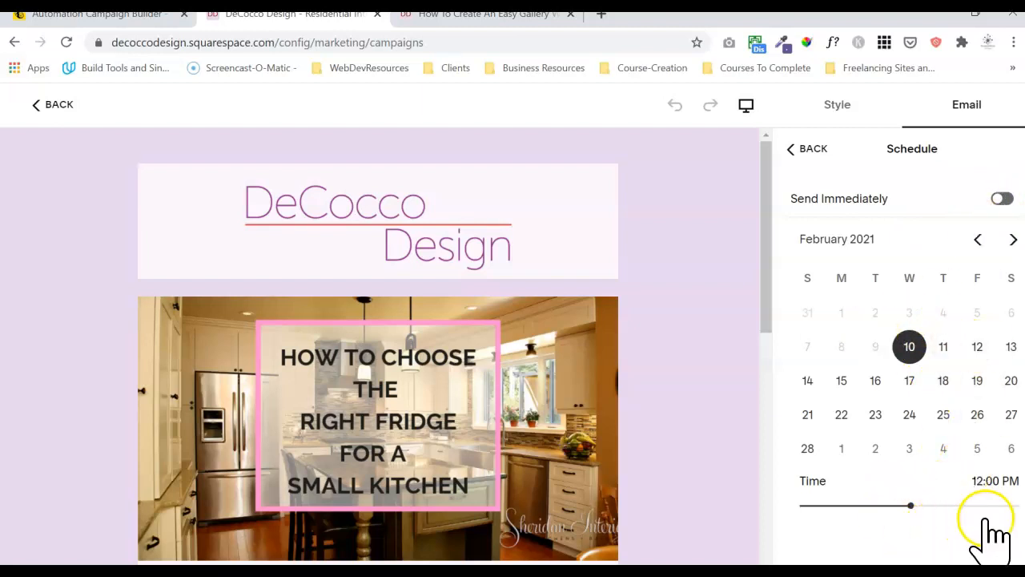
{"action": "left_click", "coordinate": [794, 153]}
{"action": "left_click", "coordinate": [796, 172]}
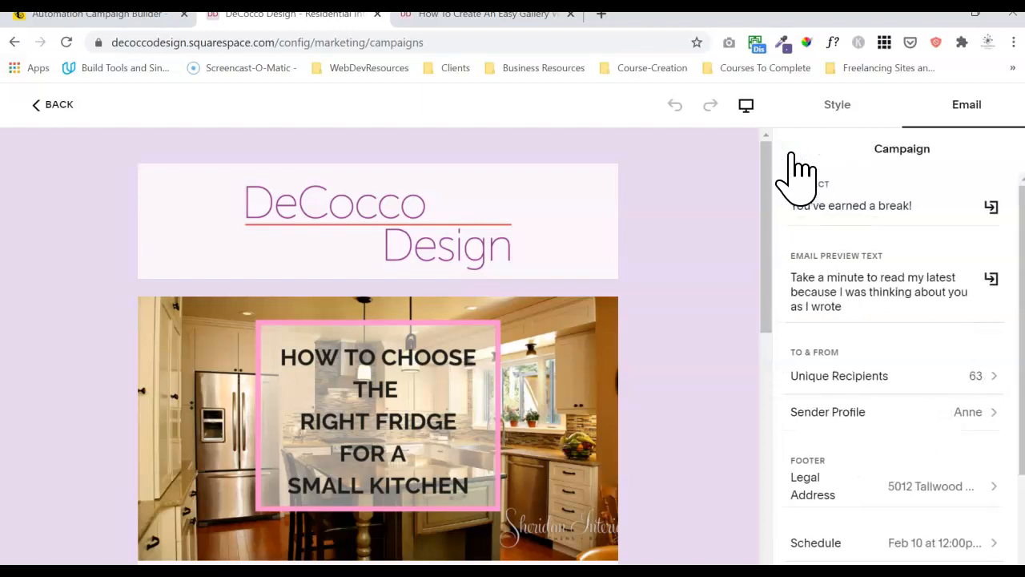
{"action": "left_click", "coordinate": [923, 543]}
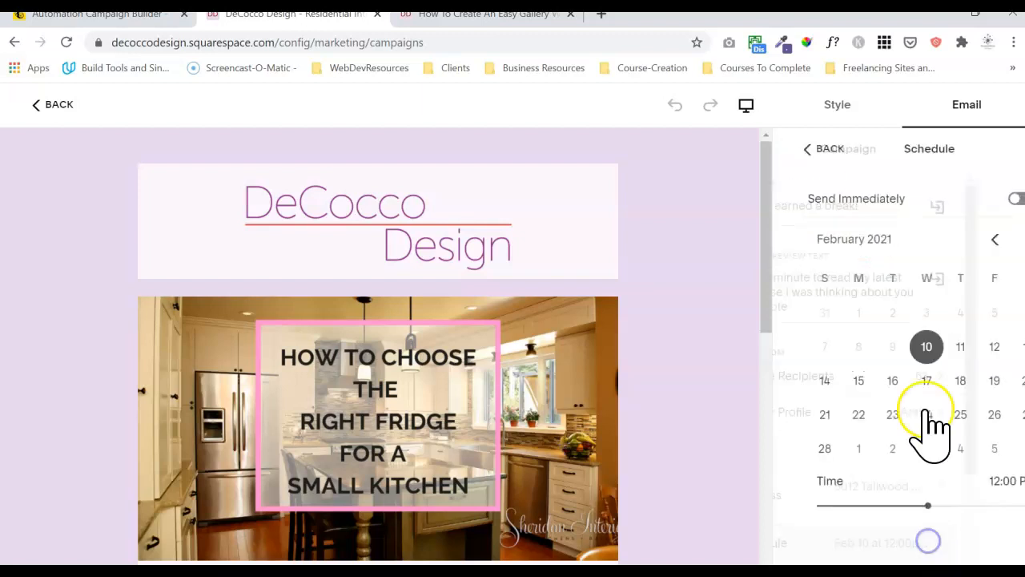
{"action": "left_click", "coordinate": [1003, 200]}
{"action": "left_click", "coordinate": [797, 151]}
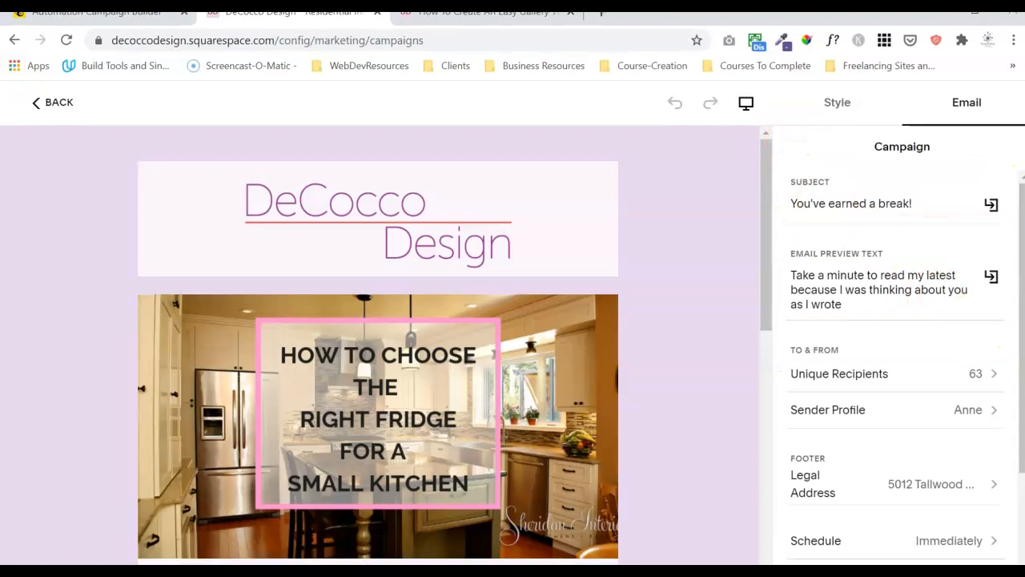
Switch to the email's Style settings, showing the Modern Sans font pack.
{"action": "scroll", "coordinate": [905, 365], "scroll_direction": "down", "scroll_amount": 3}
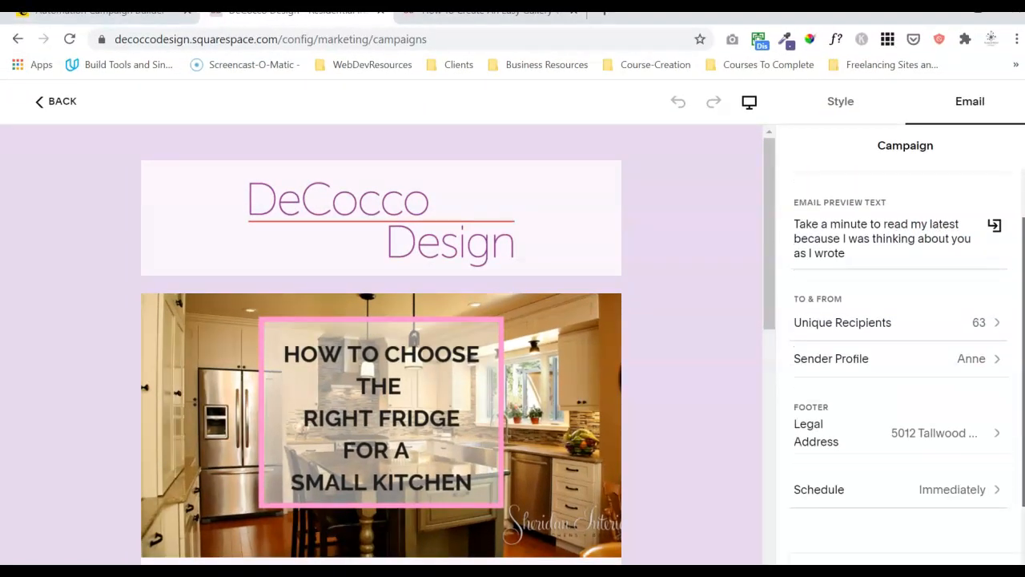
{"action": "scroll", "coordinate": [1021, 250], "scroll_direction": "up", "scroll_amount": 3}
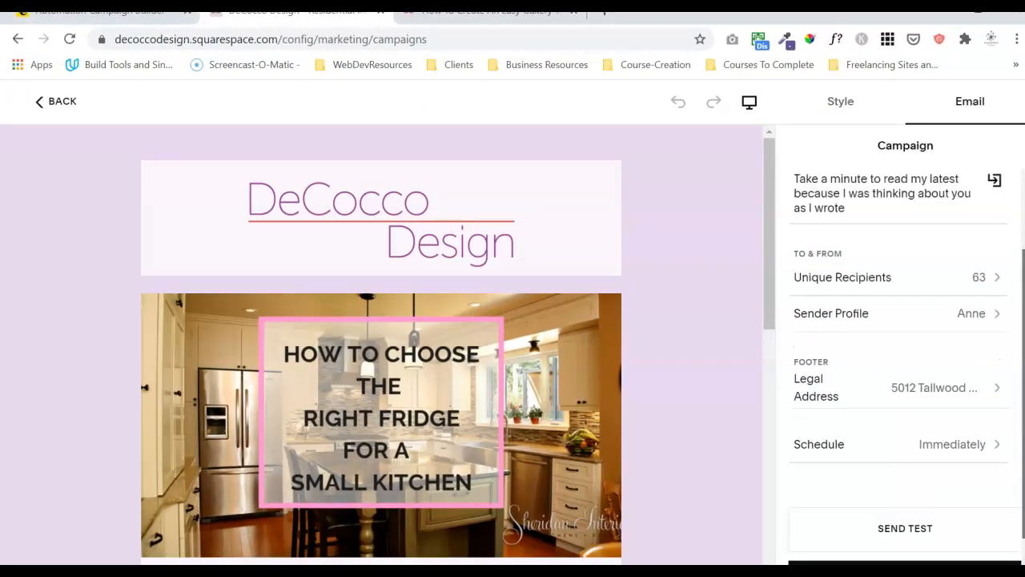
{"action": "left_click", "coordinate": [822, 96]}
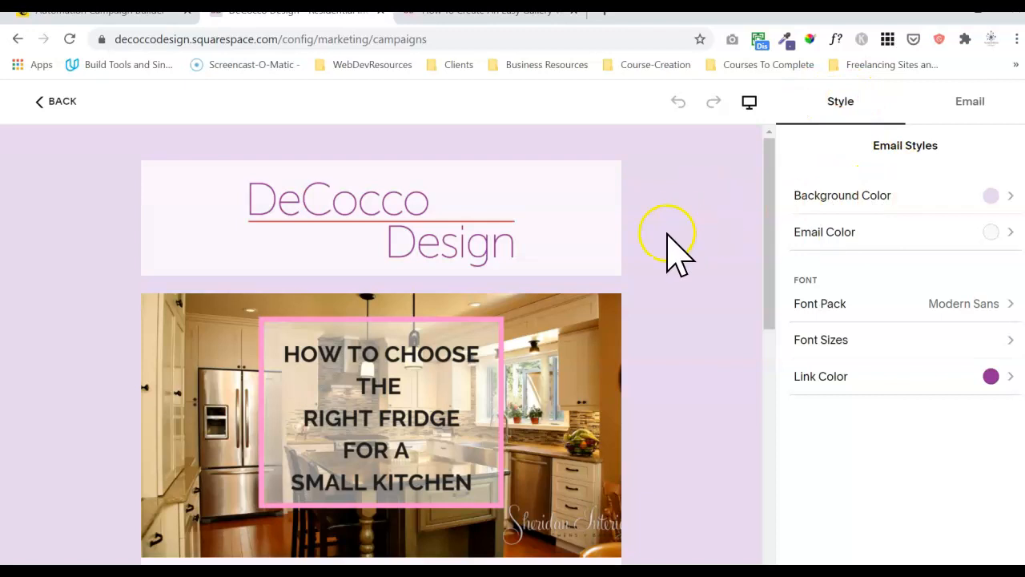
Keep the Modern Sans font pack and increase the email's base font size.
{"action": "left_click", "coordinate": [851, 305]}
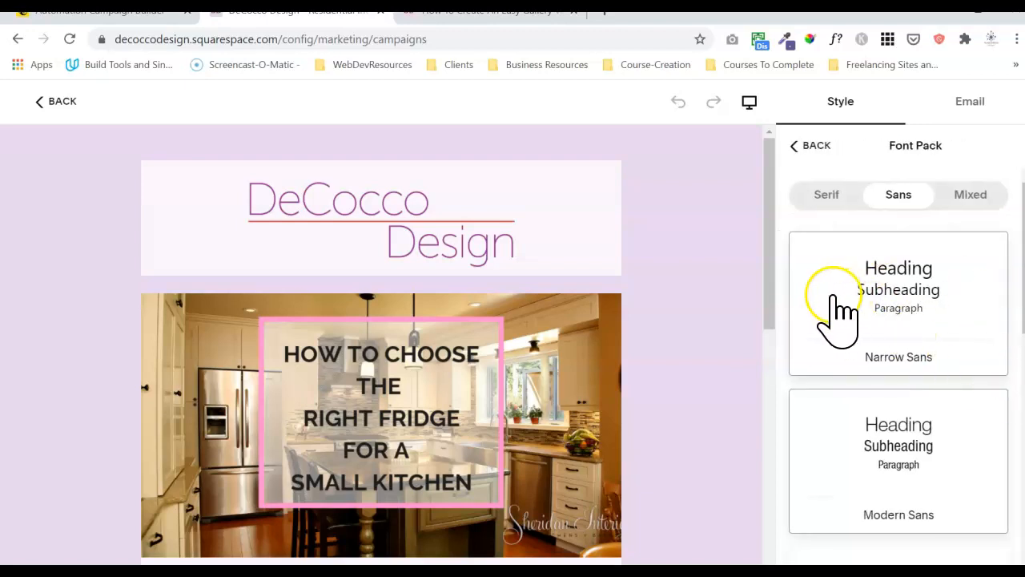
{"action": "left_click", "coordinate": [811, 146]}
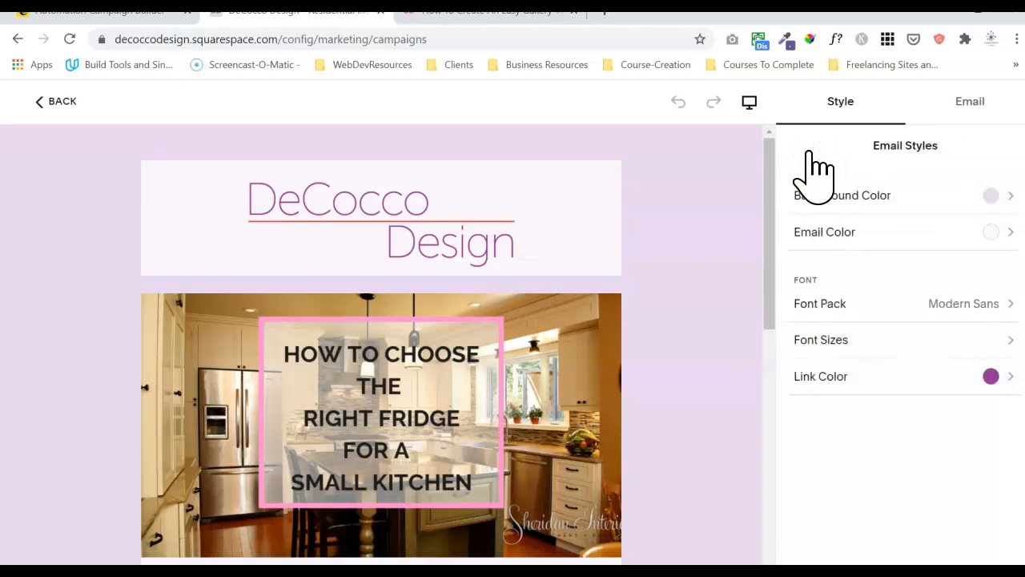
{"action": "left_click", "coordinate": [878, 343]}
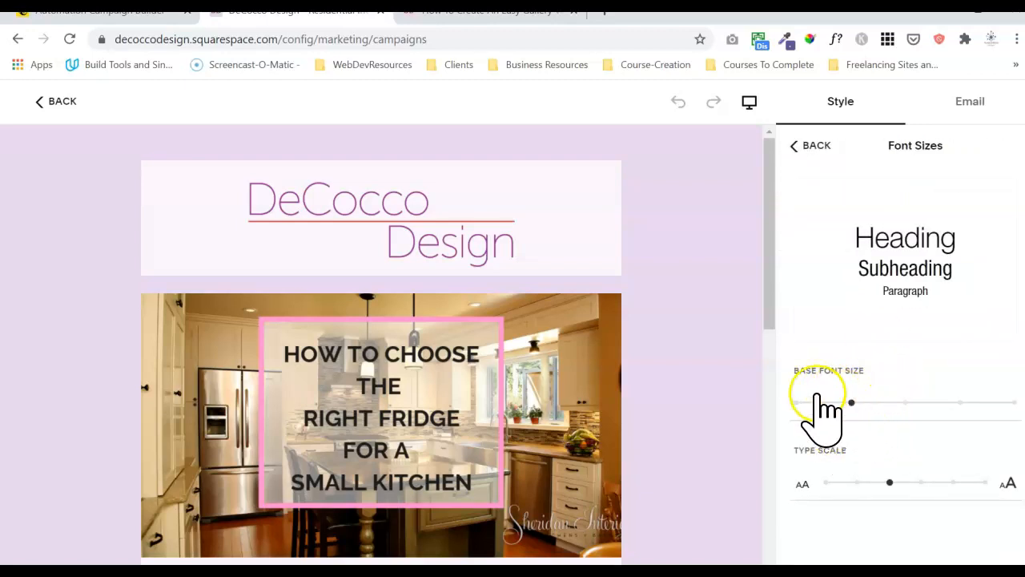
{"action": "left_click_drag", "start_coordinate": [771, 303], "coordinate": [760, 520]}
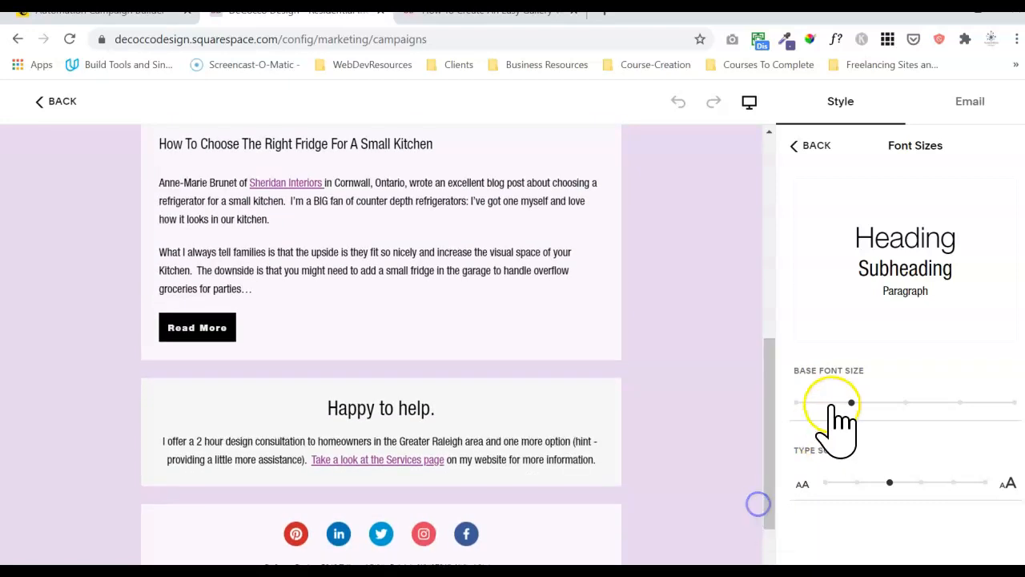
{"action": "left_click", "coordinate": [853, 401]}
{"action": "left_click_drag", "start_coordinate": [911, 402], "coordinate": [916, 401]}
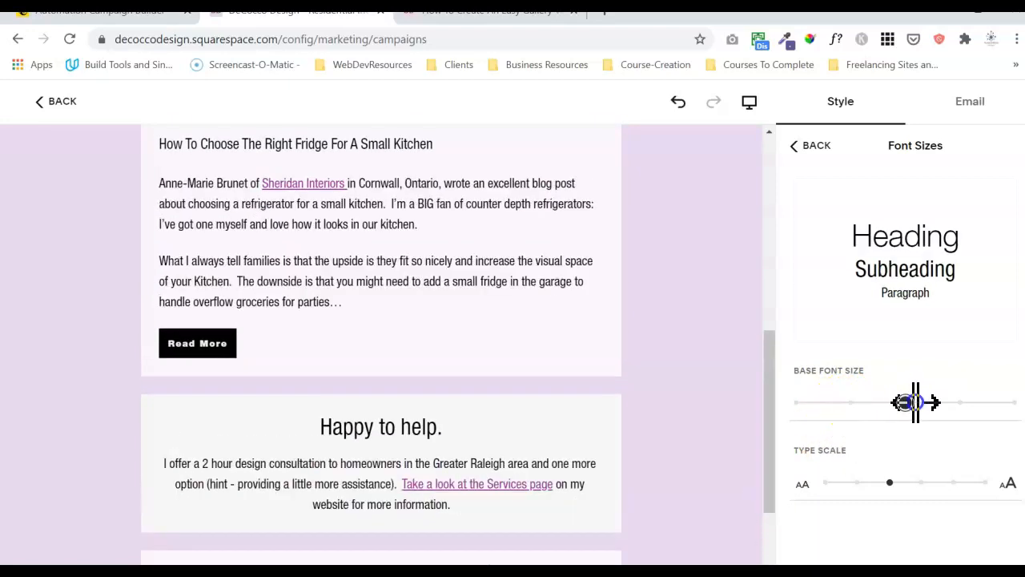
Enlarge the heading and subheading type scale, then return to Email Styles.
{"action": "left_click_drag", "start_coordinate": [774, 435], "coordinate": [778, 402]}
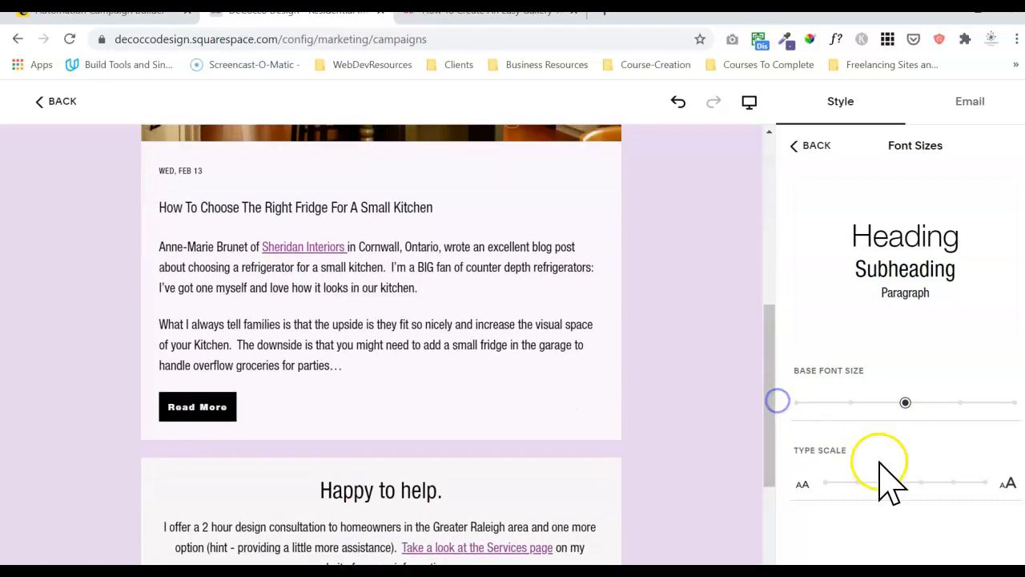
{"action": "left_click_drag", "start_coordinate": [890, 483], "coordinate": [924, 488]}
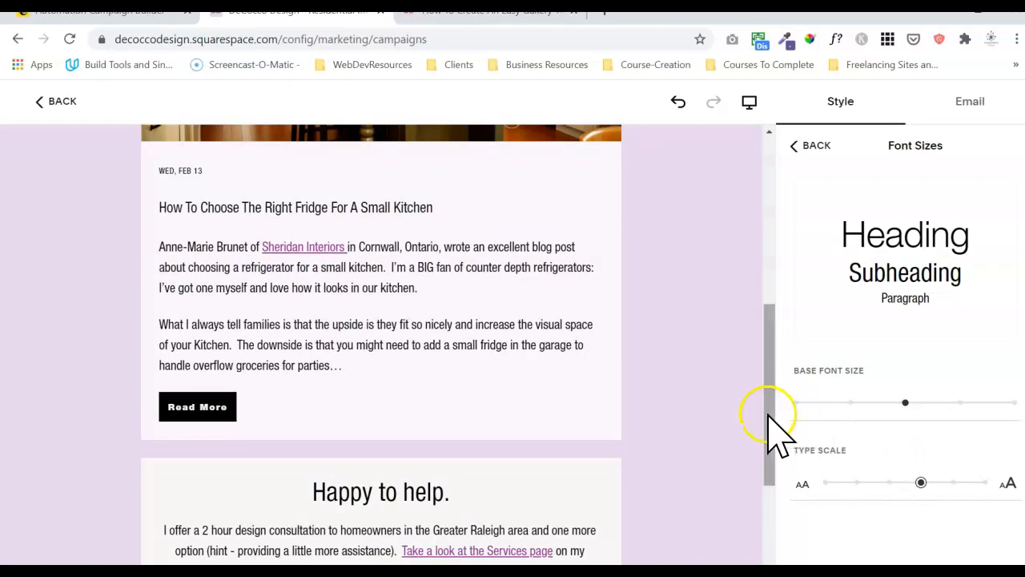
{"action": "left_click_drag", "start_coordinate": [770, 411], "coordinate": [721, 500]}
{"action": "left_click", "coordinate": [429, 309]}
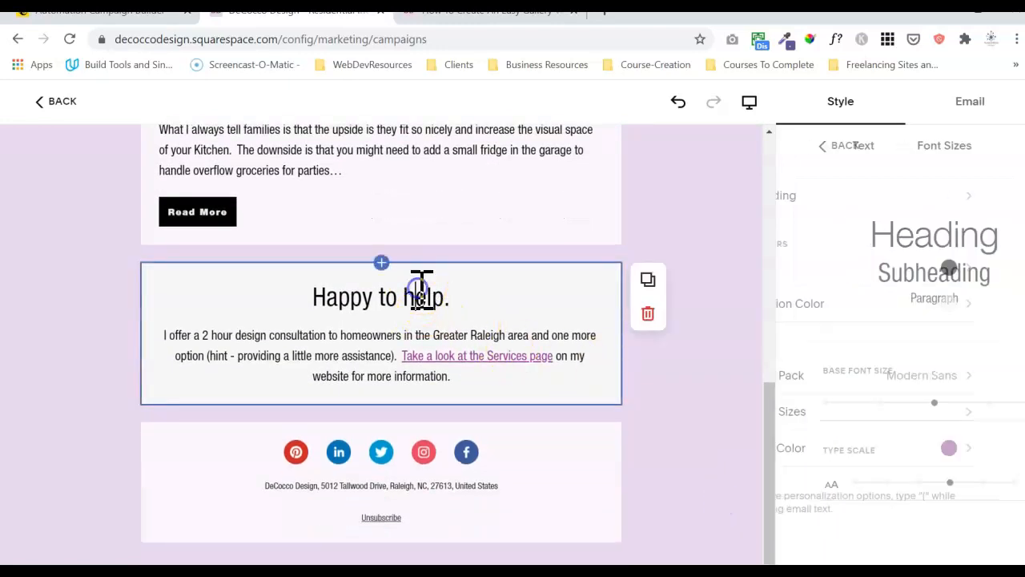
{"action": "left_click_drag", "start_coordinate": [777, 459], "coordinate": [766, 208]}
{"action": "left_click", "coordinate": [720, 293]}
{"action": "left_click", "coordinate": [722, 206]}
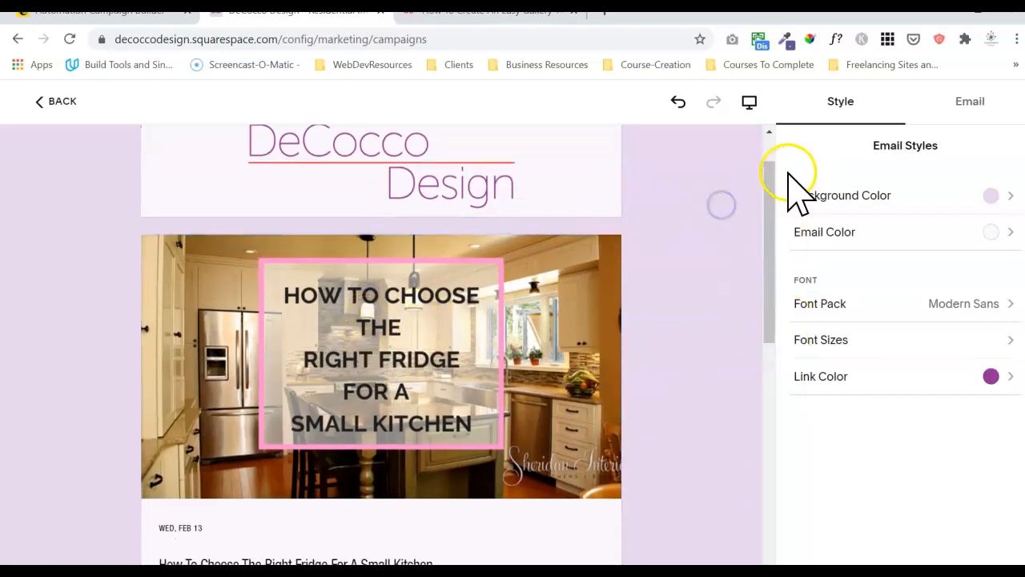
{"action": "left_click_drag", "start_coordinate": [772, 184], "coordinate": [770, 141]}
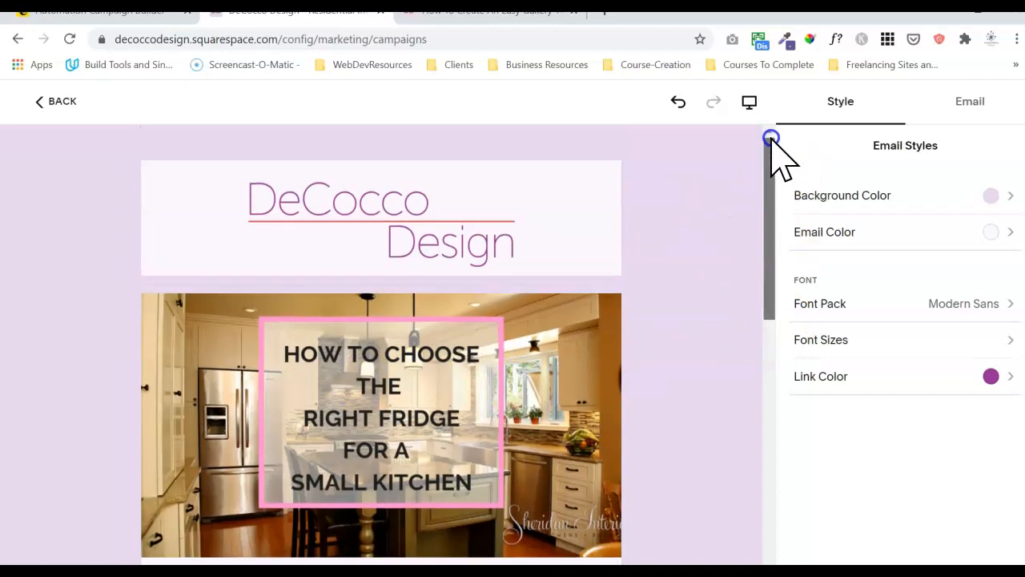
{"action": "left_click", "coordinate": [525, 240]}
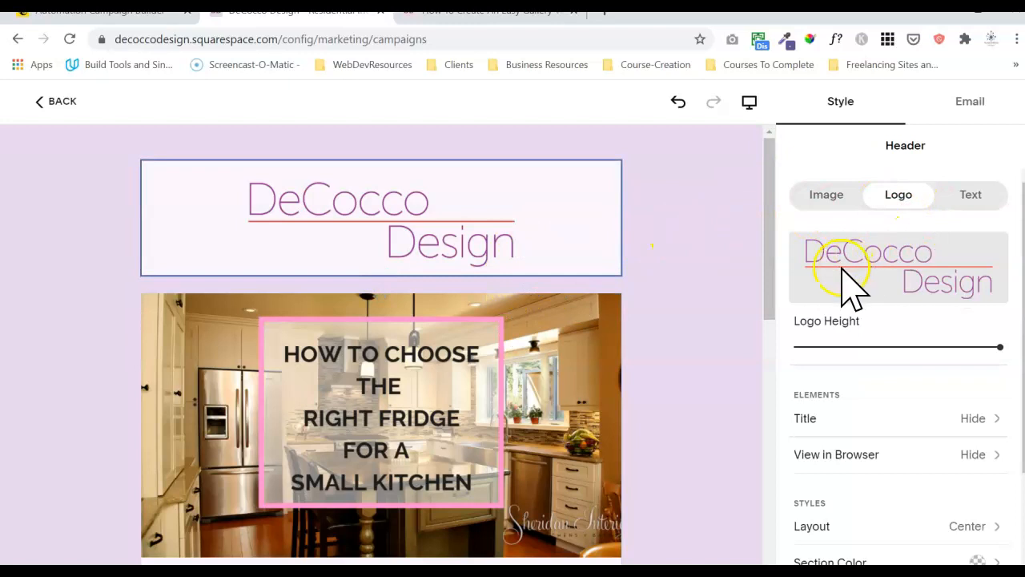
{"action": "scroll", "coordinate": [905, 369], "scroll_direction": "down", "scroll_amount": 2}
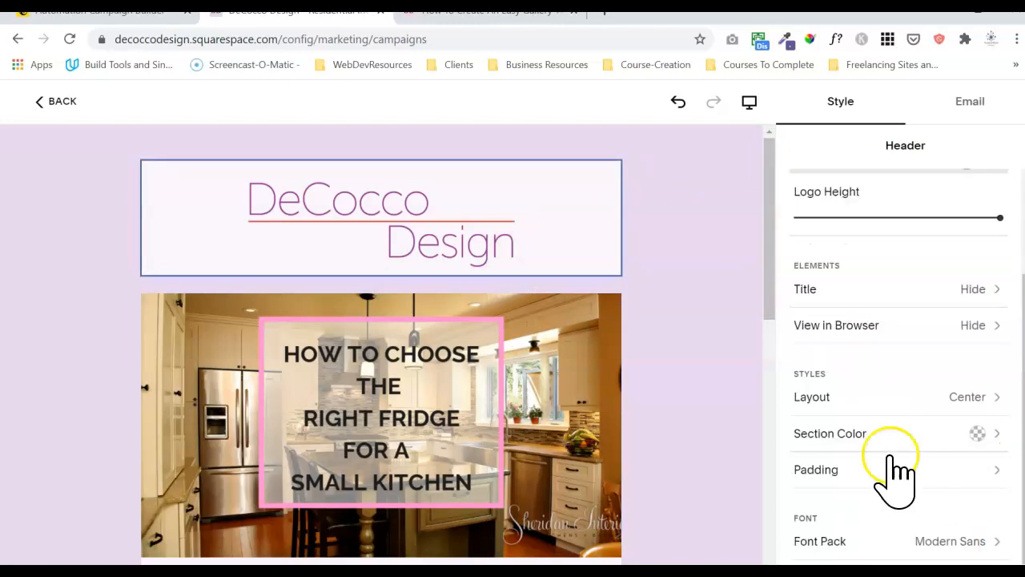
{"action": "left_click", "coordinate": [770, 288]}
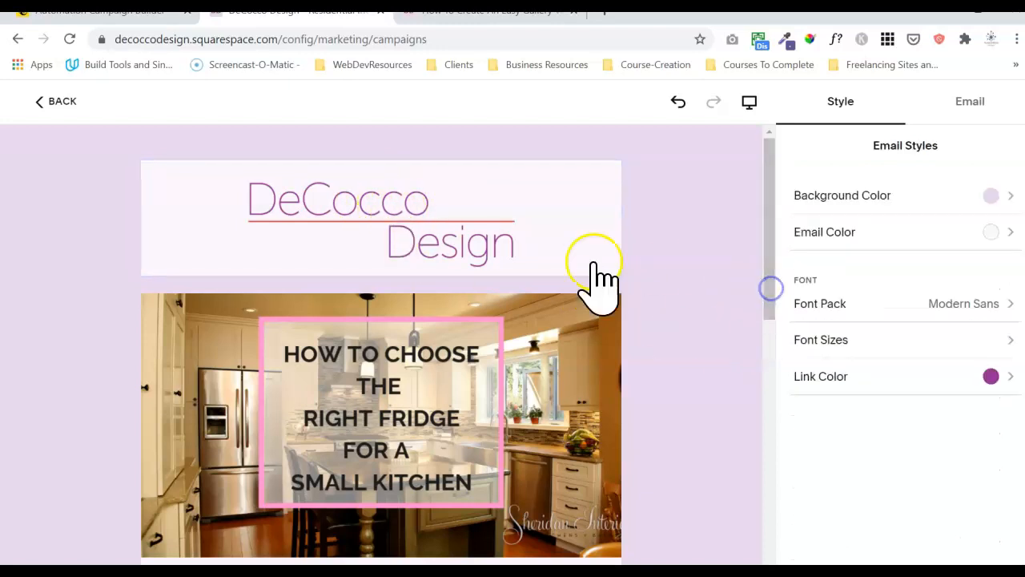
{"action": "left_click", "coordinate": [513, 246]}
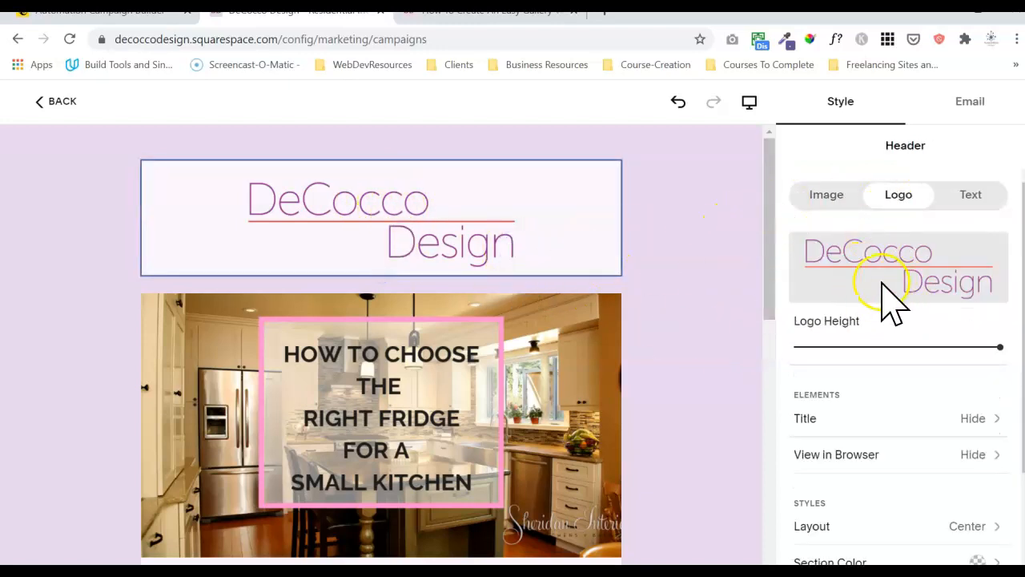
Select the blog post section, then the spacer above it.
{"action": "left_click", "coordinate": [767, 290]}
{"action": "left_click_drag", "start_coordinate": [771, 304], "coordinate": [774, 320]}
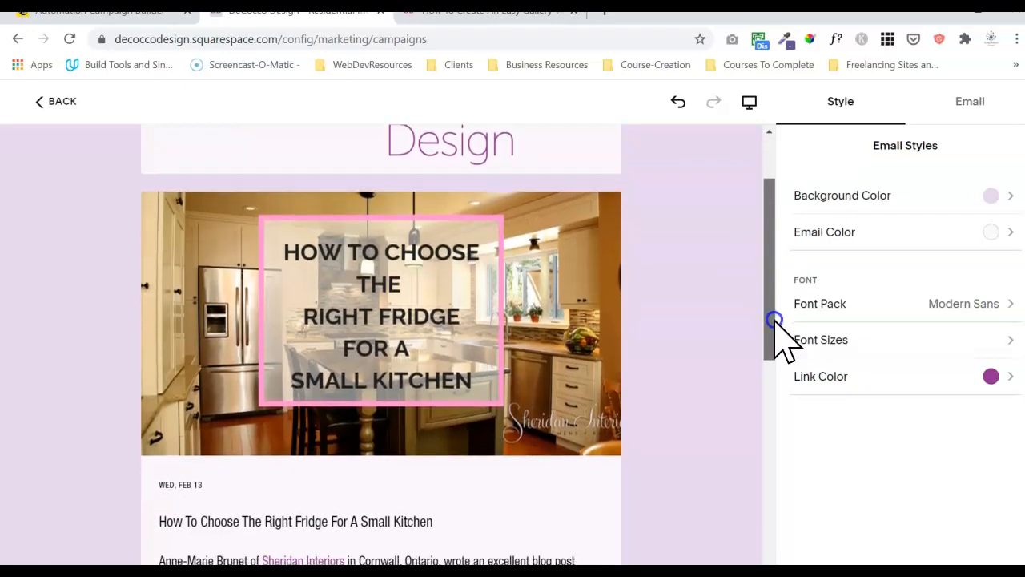
{"action": "left_click", "coordinate": [454, 303]}
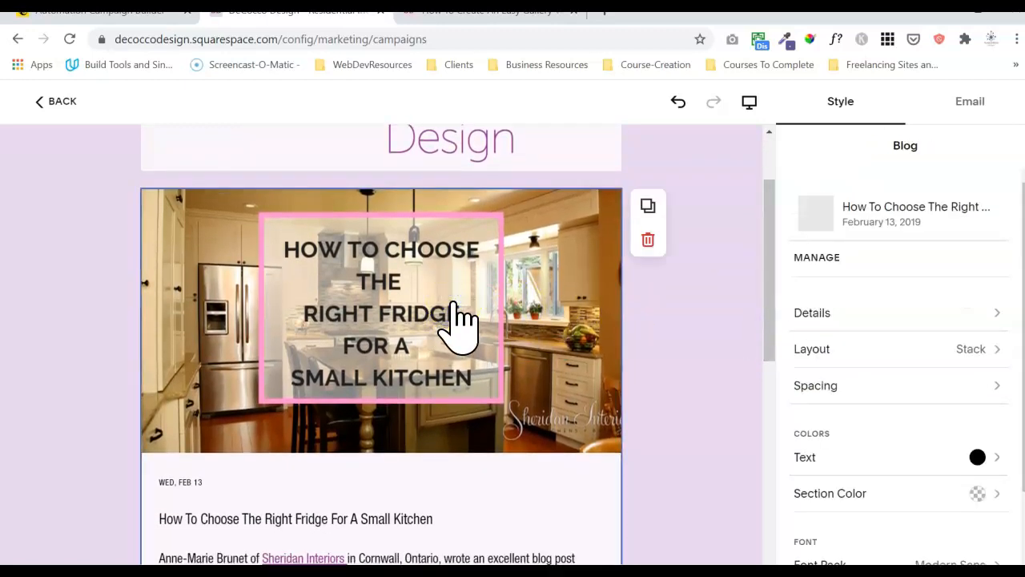
{"action": "left_click", "coordinate": [565, 280]}
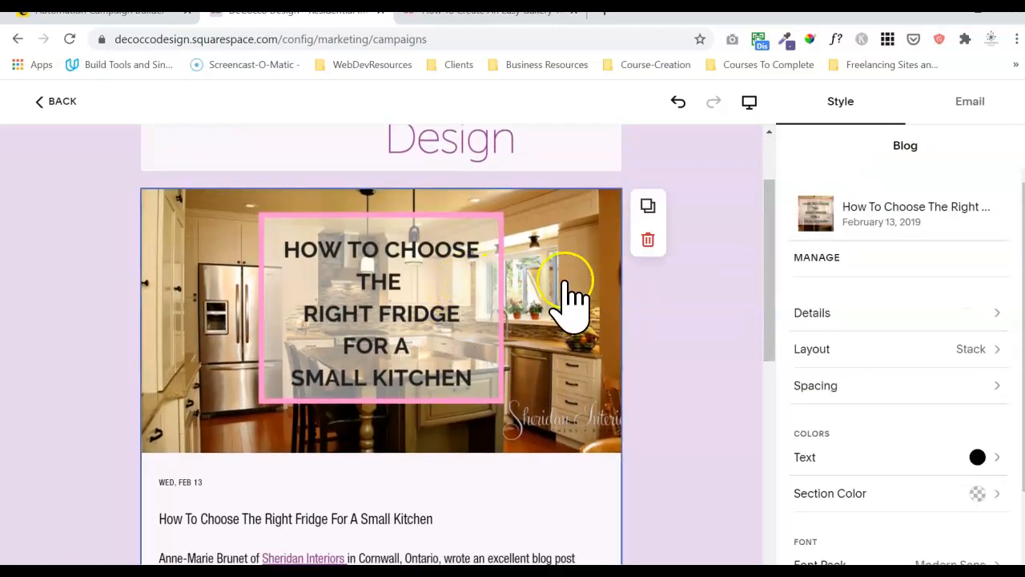
{"action": "mouse_move", "coordinate": [383, 194]}
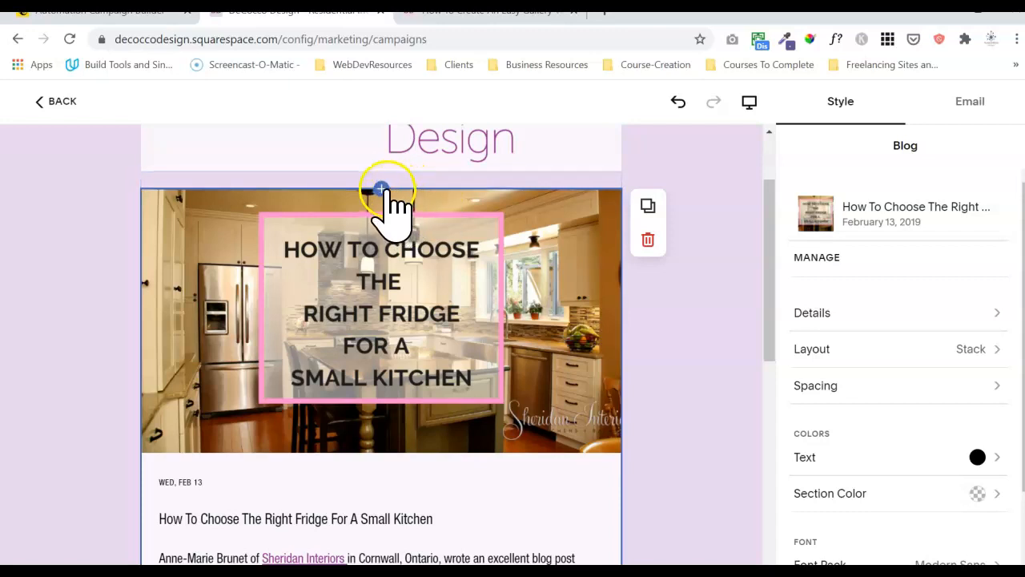
{"action": "left_click", "coordinate": [451, 176]}
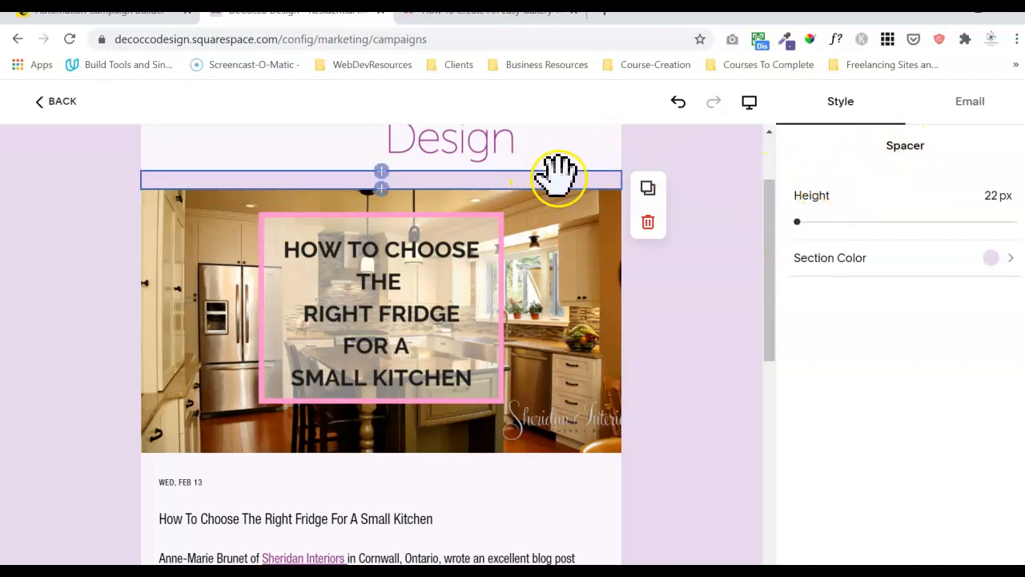
{"action": "left_click_drag", "start_coordinate": [769, 238], "coordinate": [756, 205]}
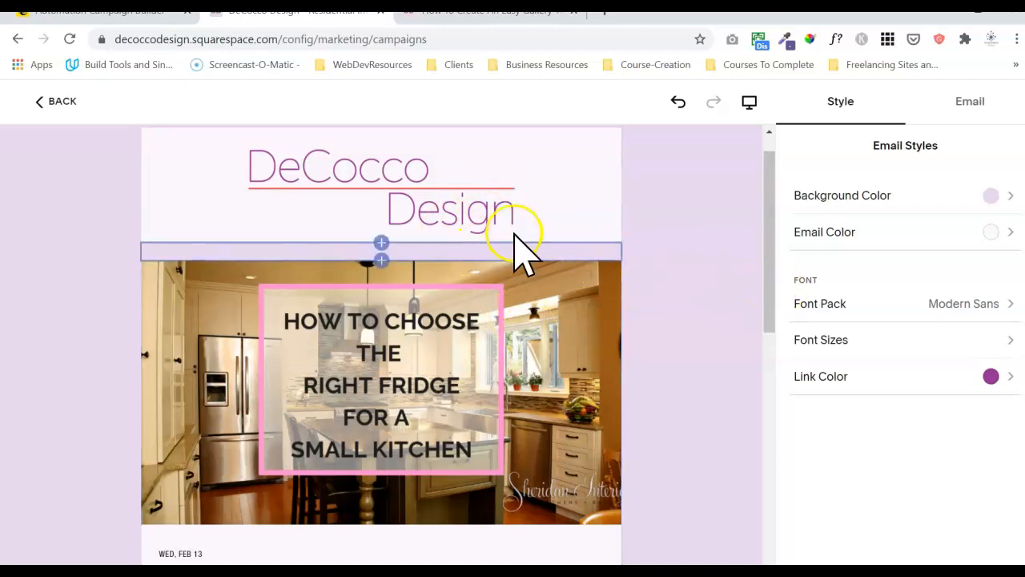
Reselect the blog block and open its post list via MANAGE.
{"action": "left_click", "coordinate": [584, 298]}
{"action": "left_click", "coordinate": [381, 260]}
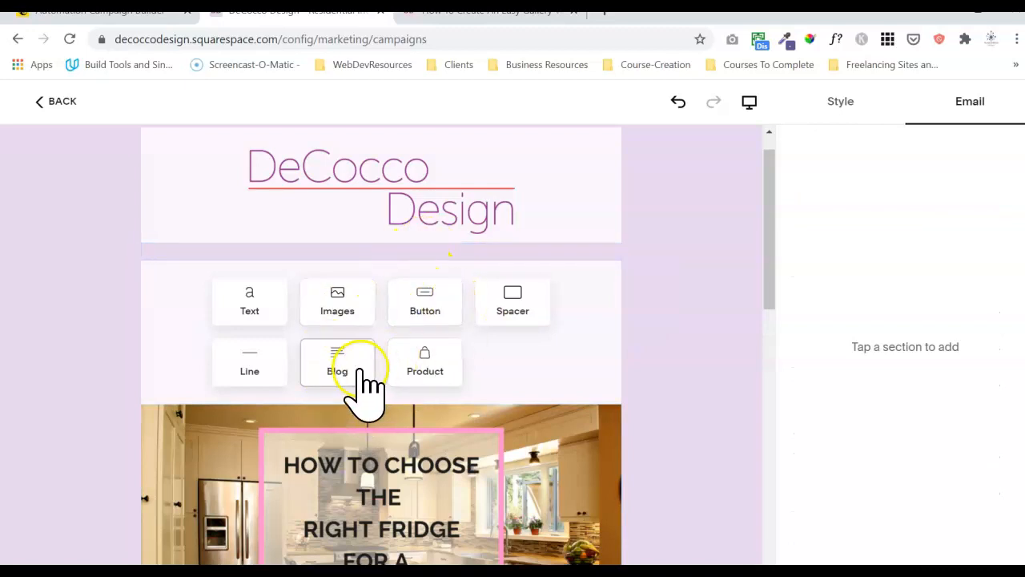
{"action": "left_click", "coordinate": [487, 472]}
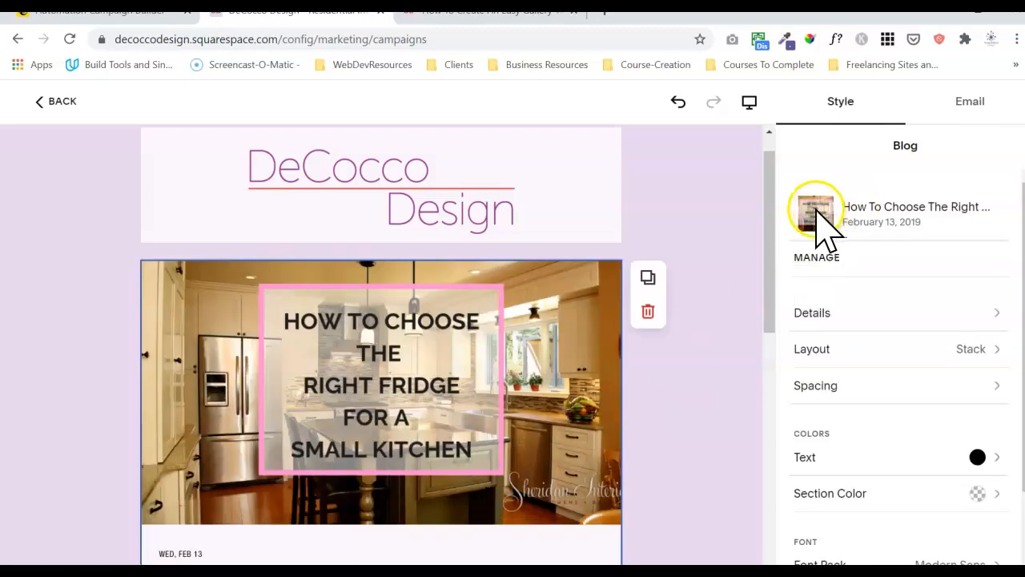
{"action": "left_click", "coordinate": [828, 258]}
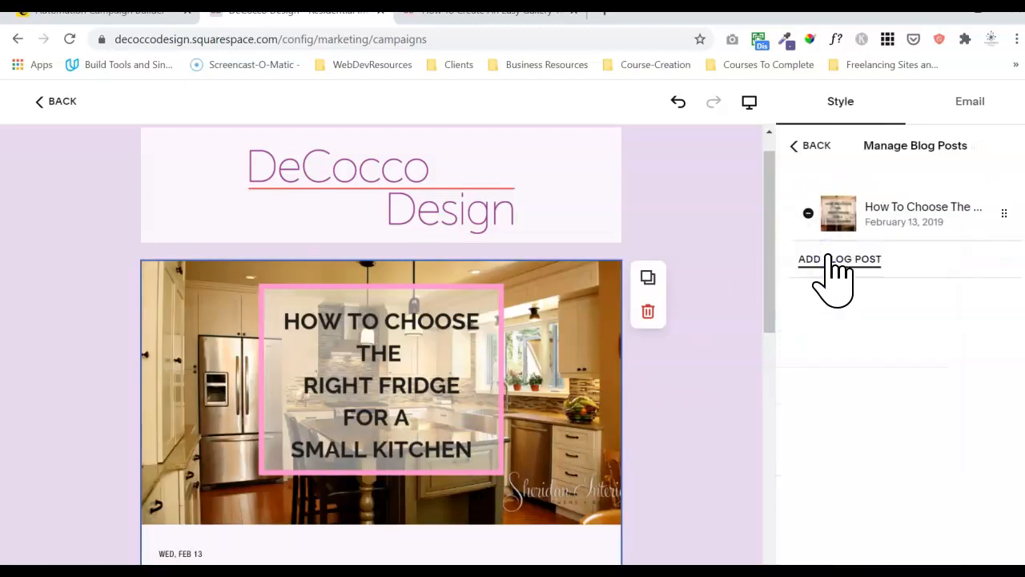
Browse the Select Posts list under ADD BLOG POST and cancel without adding any.
{"action": "left_click", "coordinate": [833, 260]}
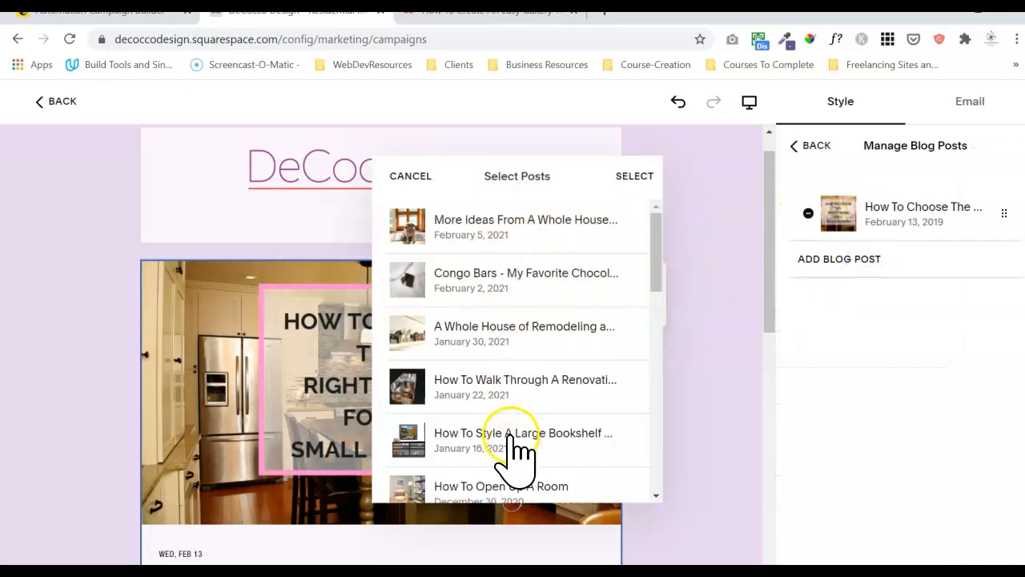
{"action": "left_click_drag", "start_coordinate": [658, 273], "coordinate": [647, 362]}
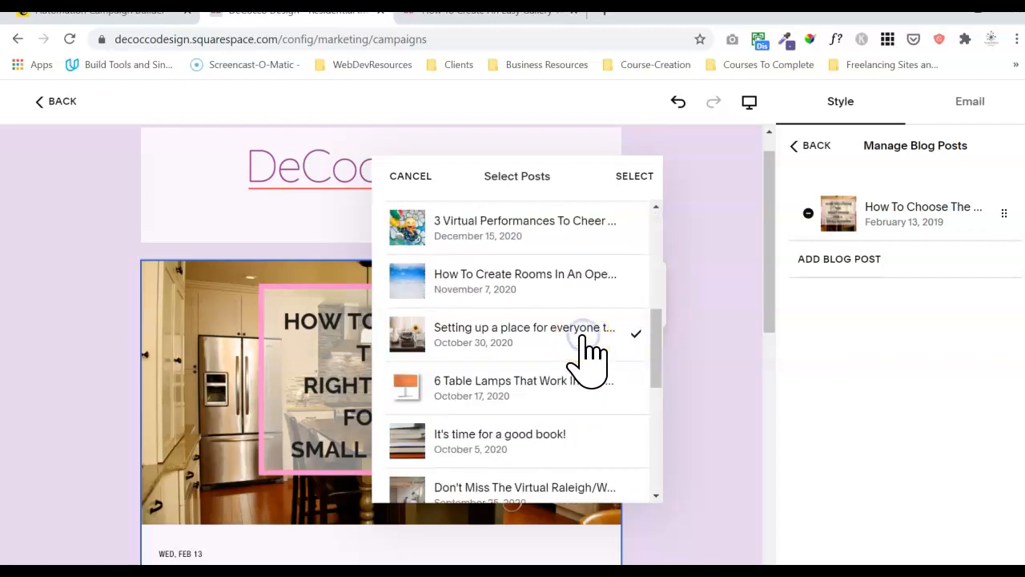
{"action": "left_click", "coordinate": [415, 176]}
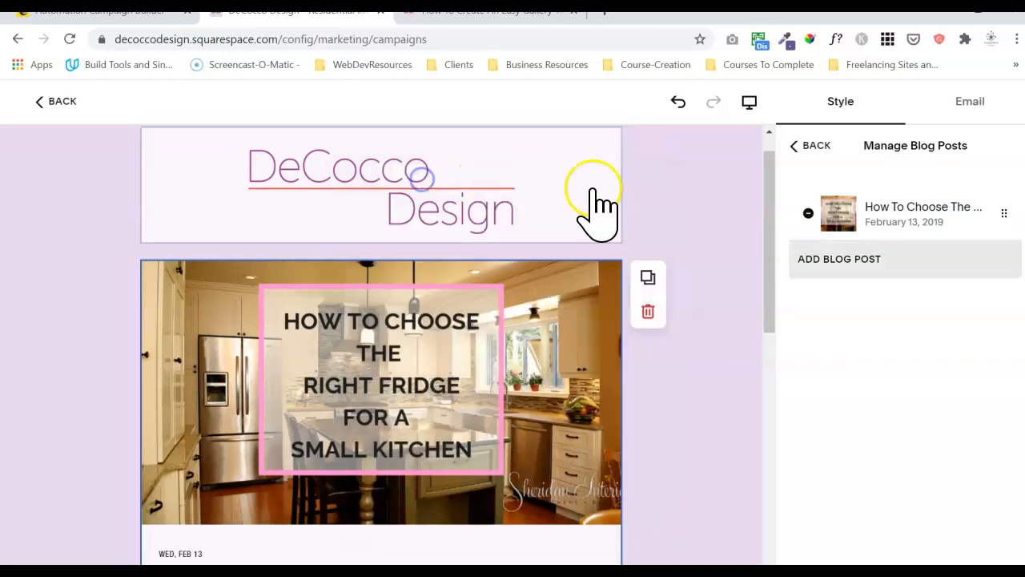
Reselect the blog block to show its style settings: Stack layout, black text, Modern Sans.
{"action": "left_click", "coordinate": [729, 197]}
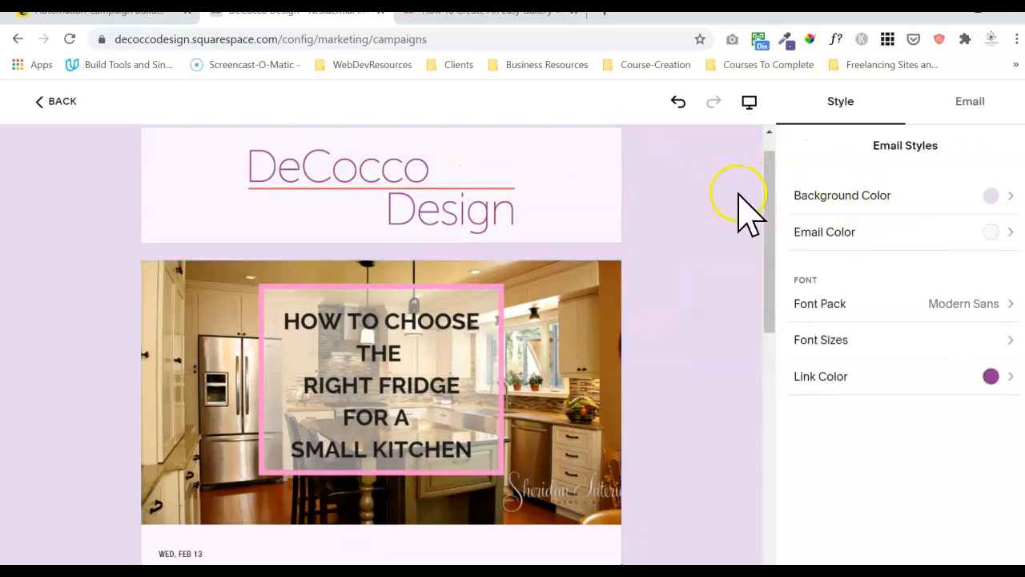
{"action": "left_click_drag", "start_coordinate": [769, 192], "coordinate": [766, 235]}
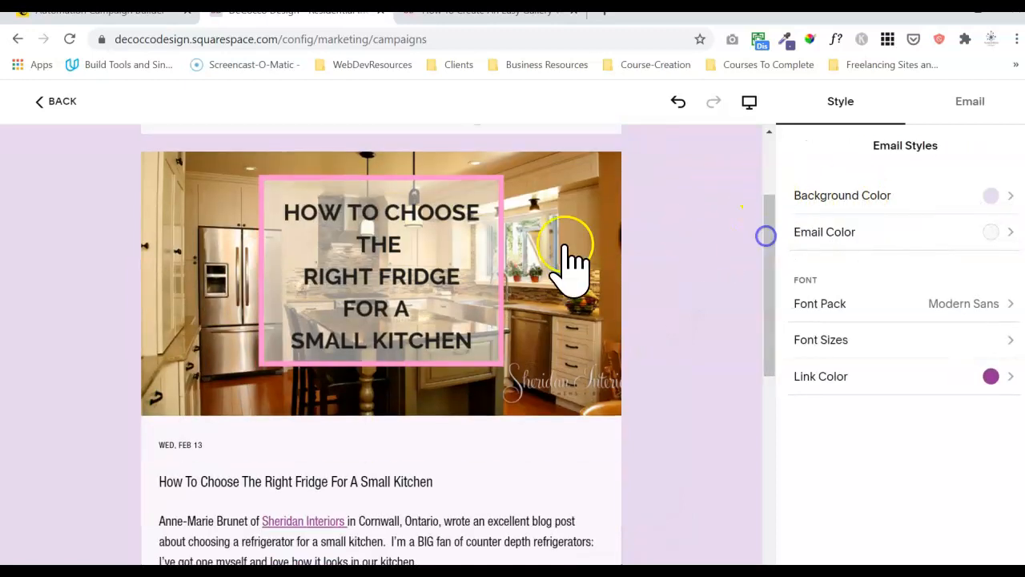
{"action": "left_click", "coordinate": [569, 256]}
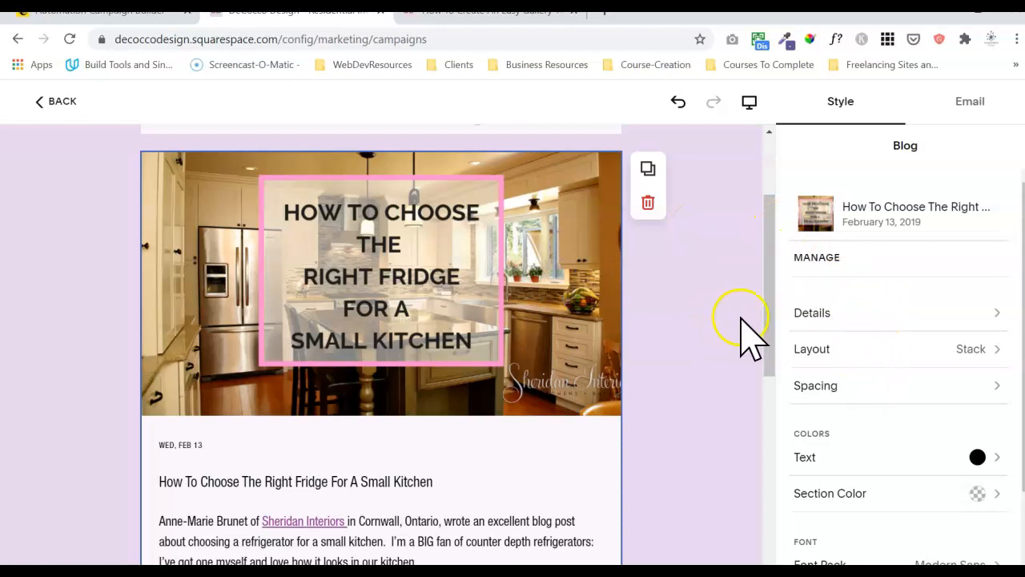
{"action": "left_click_drag", "start_coordinate": [772, 323], "coordinate": [768, 398]}
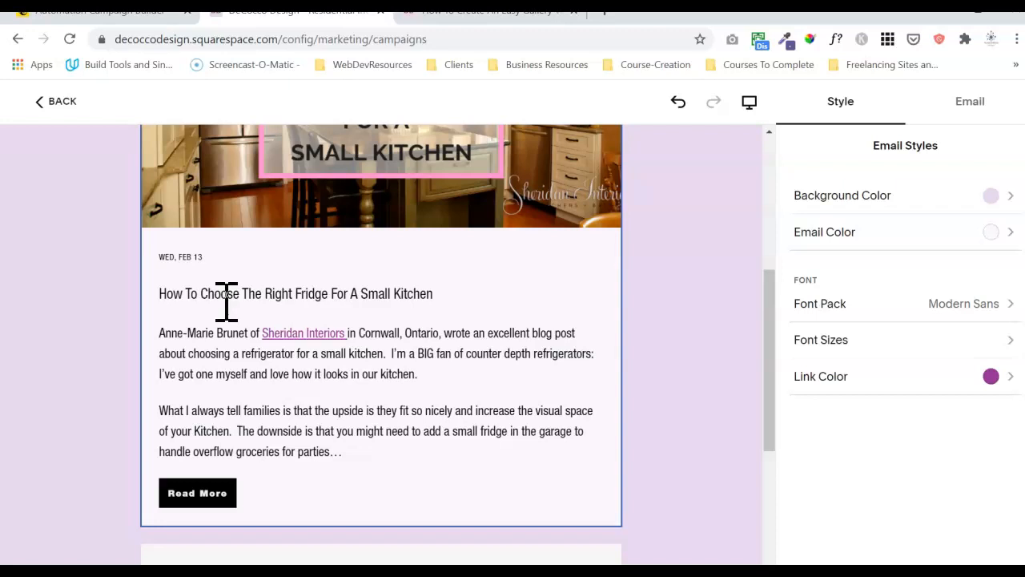
{"action": "left_click", "coordinate": [439, 281]}
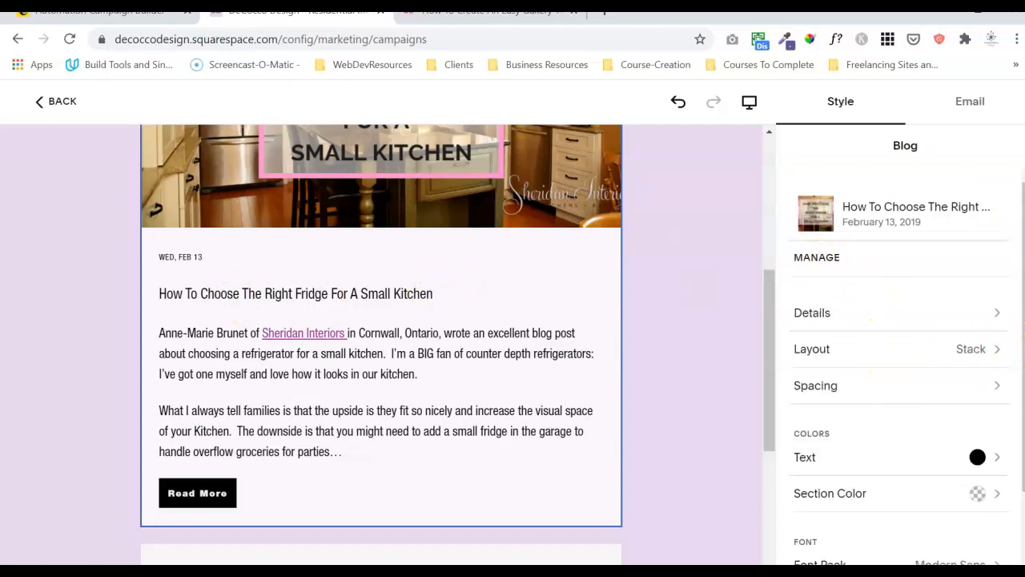
{"action": "left_click_drag", "start_coordinate": [1023, 347], "coordinate": [1007, 407]}
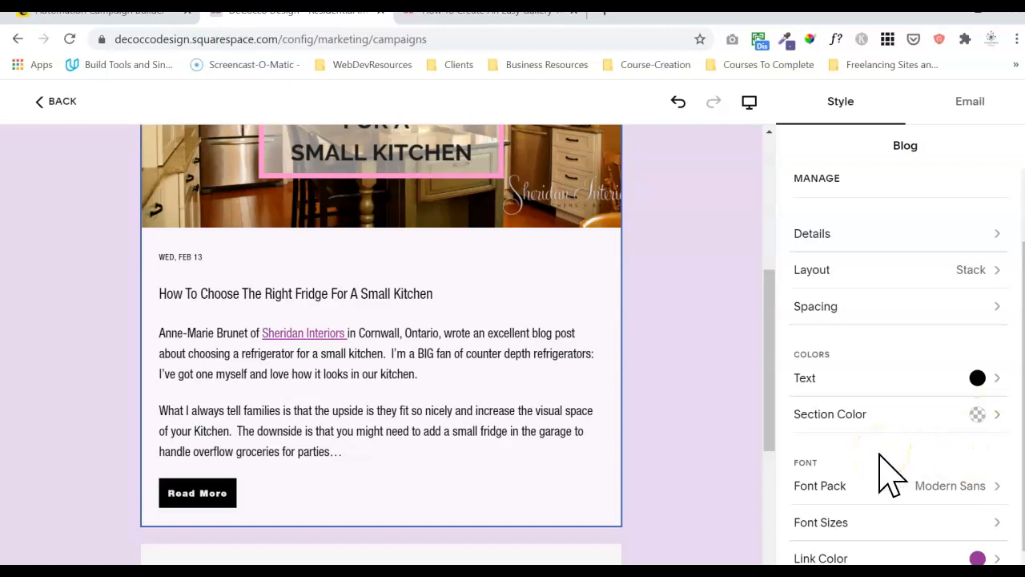
{"action": "left_click", "coordinate": [921, 236]}
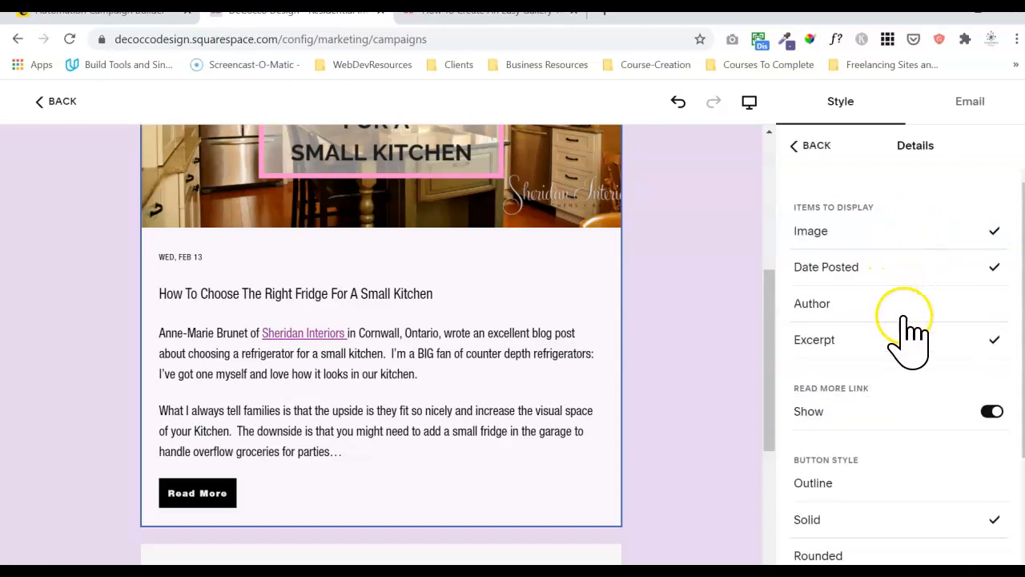
{"action": "left_click", "coordinate": [997, 267]}
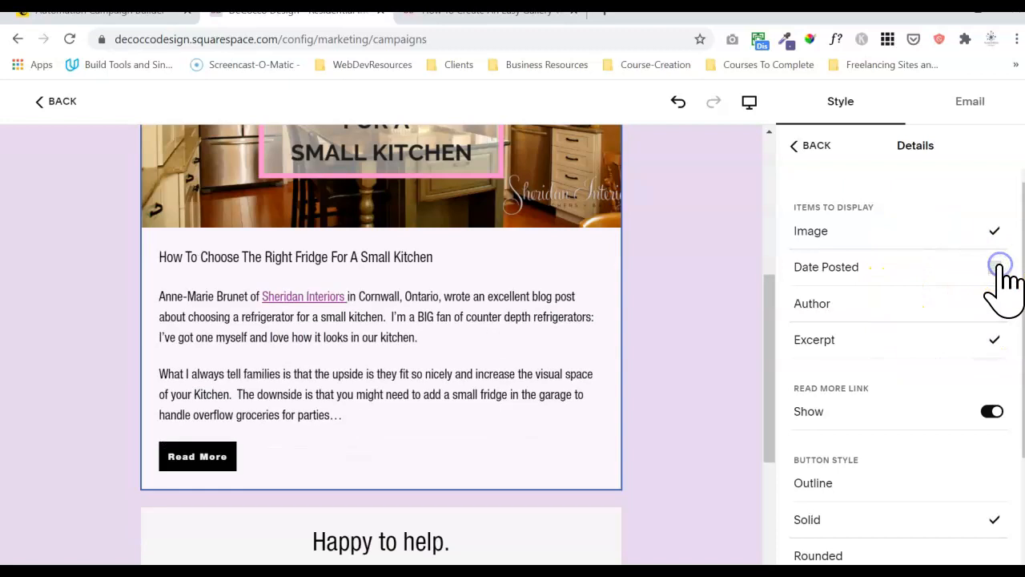
{"action": "left_click", "coordinate": [1000, 266]}
{"action": "left_click", "coordinate": [970, 313]}
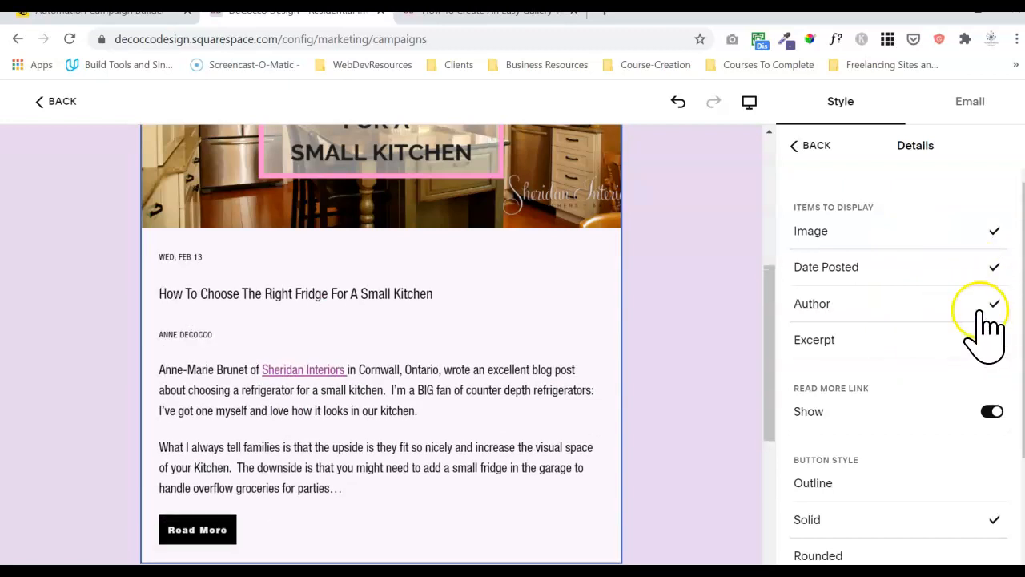
{"action": "left_click", "coordinate": [996, 306]}
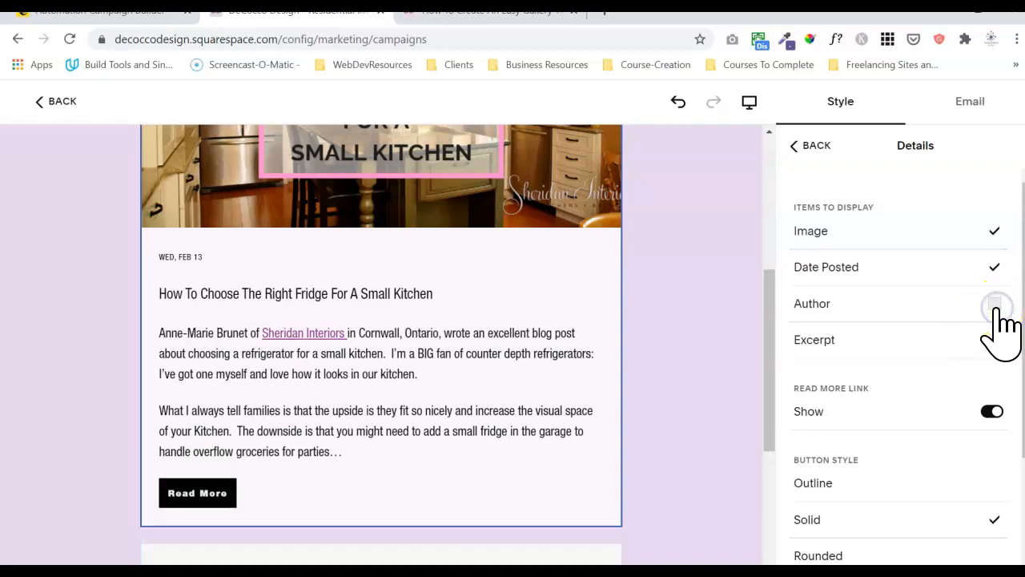
{"action": "scroll", "coordinate": [897, 360], "scroll_direction": "down", "scroll_amount": 2}
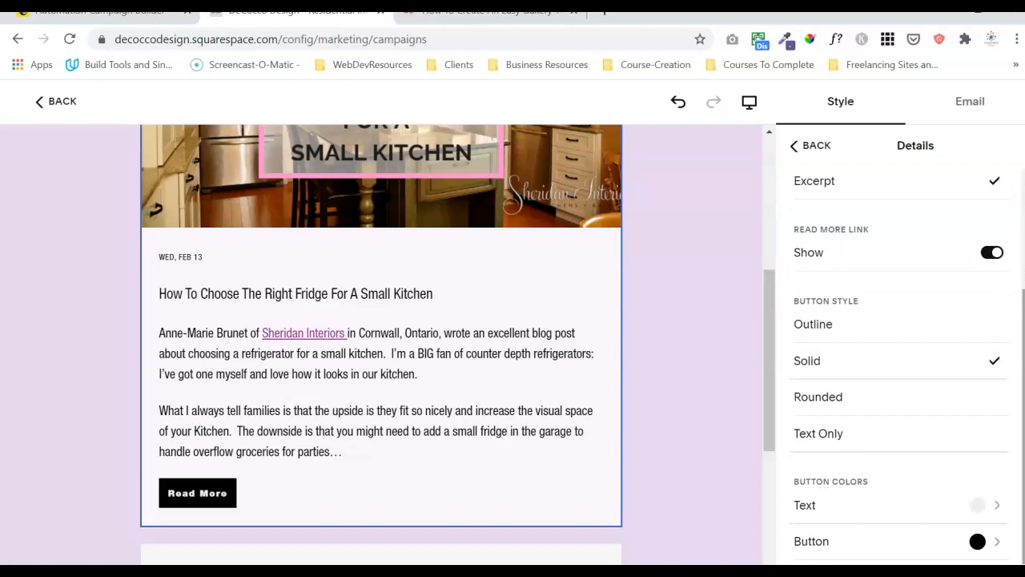
{"action": "scroll", "coordinate": [1019, 297], "scroll_direction": "up", "scroll_amount": 2}
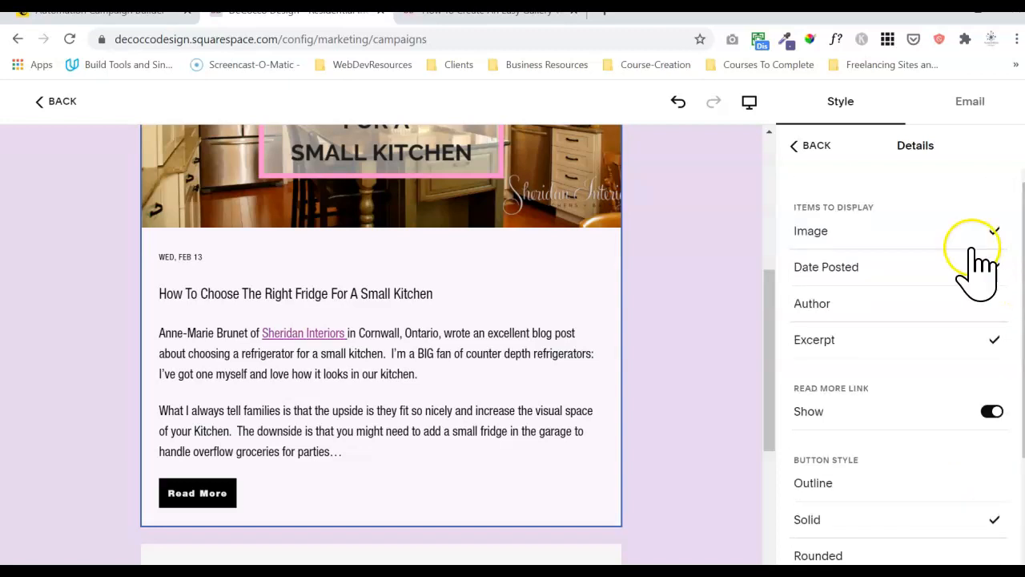
{"action": "left_click", "coordinate": [825, 145]}
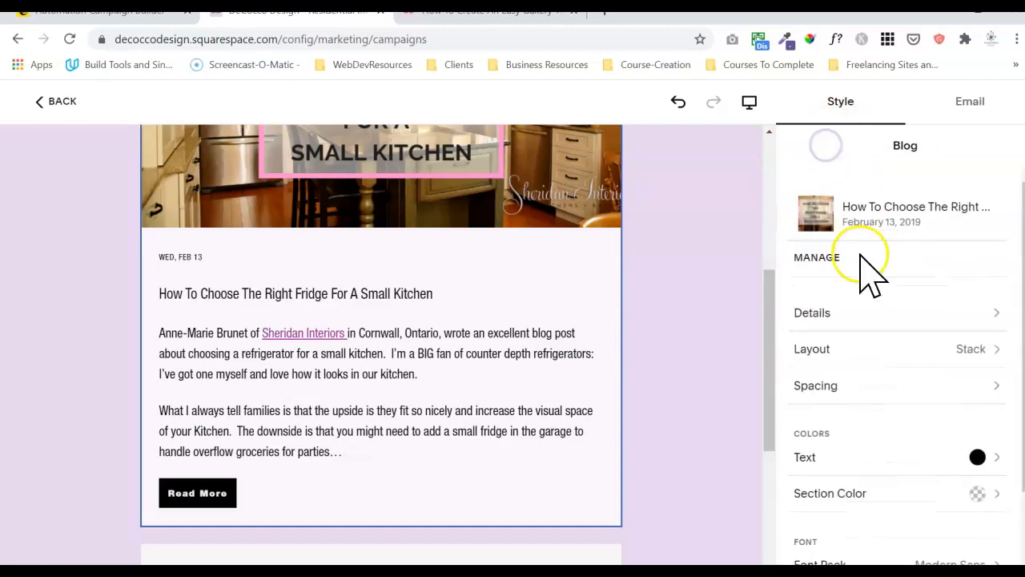
{"action": "left_click", "coordinate": [881, 351]}
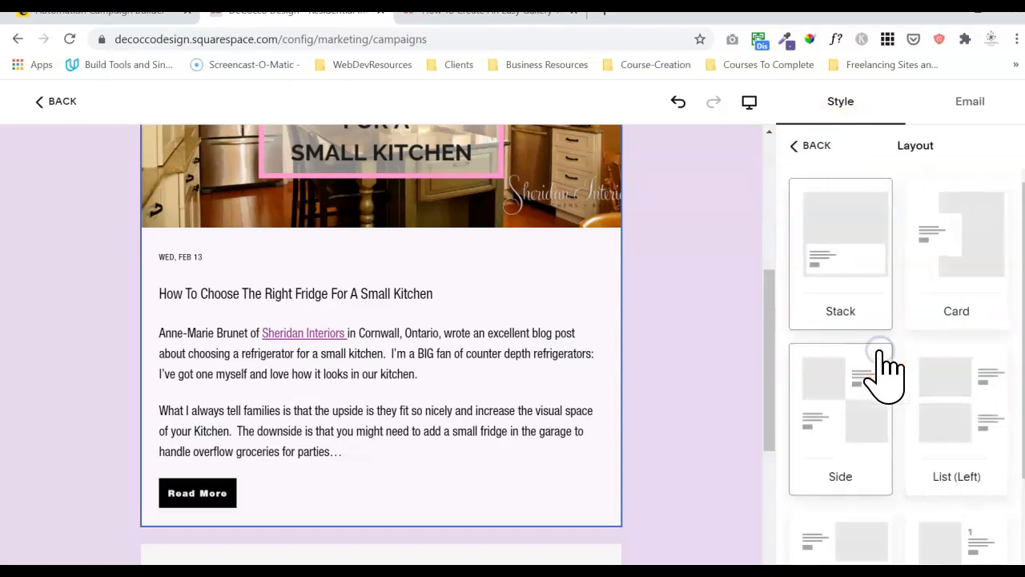
{"action": "left_click_drag", "start_coordinate": [762, 286], "coordinate": [762, 247]}
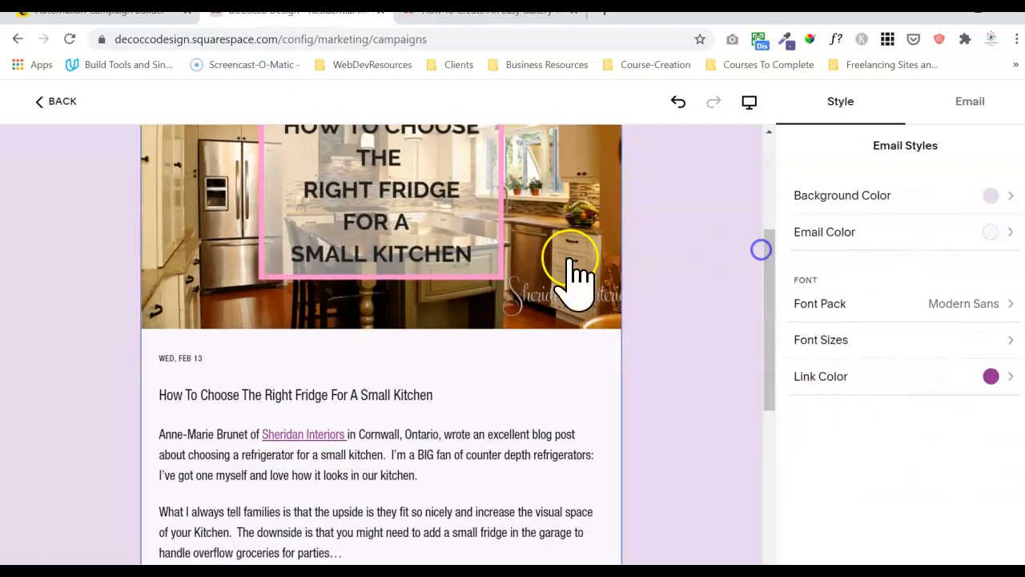
{"action": "left_click", "coordinate": [570, 261]}
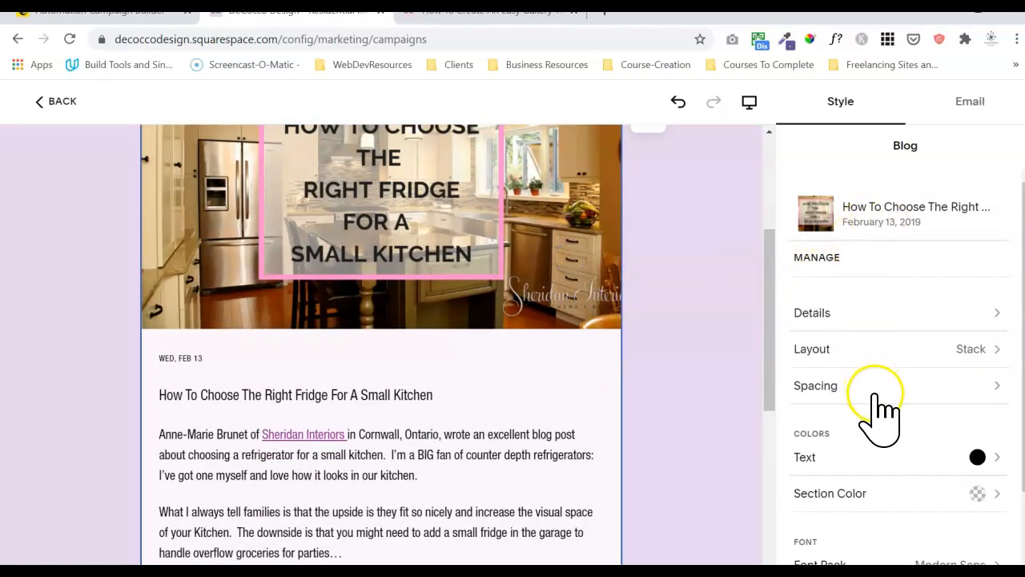
{"action": "left_click", "coordinate": [934, 323]}
{"action": "left_click", "coordinate": [822, 143]}
{"action": "left_click", "coordinate": [907, 362]}
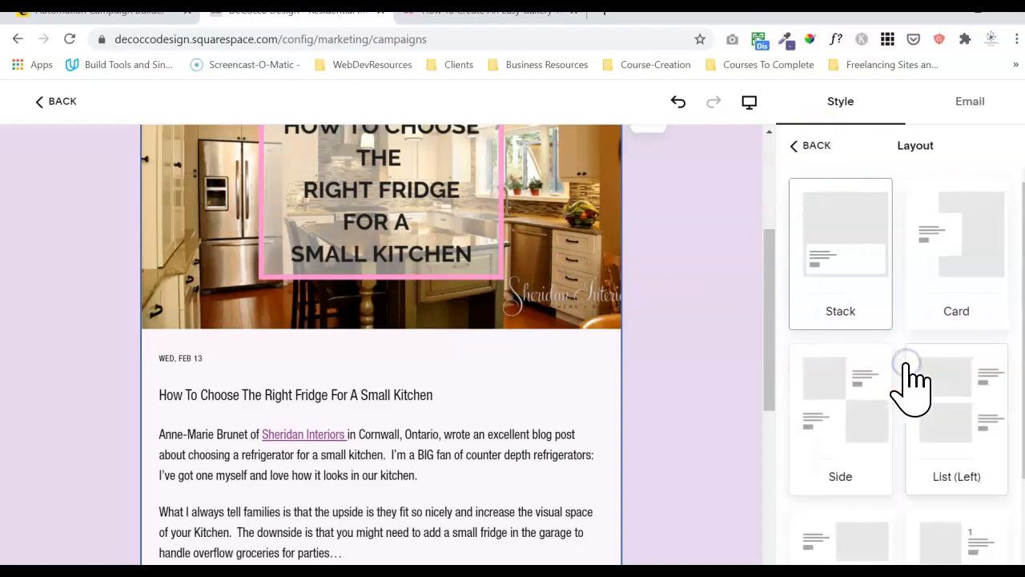
{"action": "mouse_move", "coordinate": [1023, 342]}
{"action": "left_mouse_down"}
{"action": "mouse_move", "coordinate": [1022, 428]}
{"action": "mouse_move", "coordinate": [1023, 343]}
{"action": "left_mouse_up"}
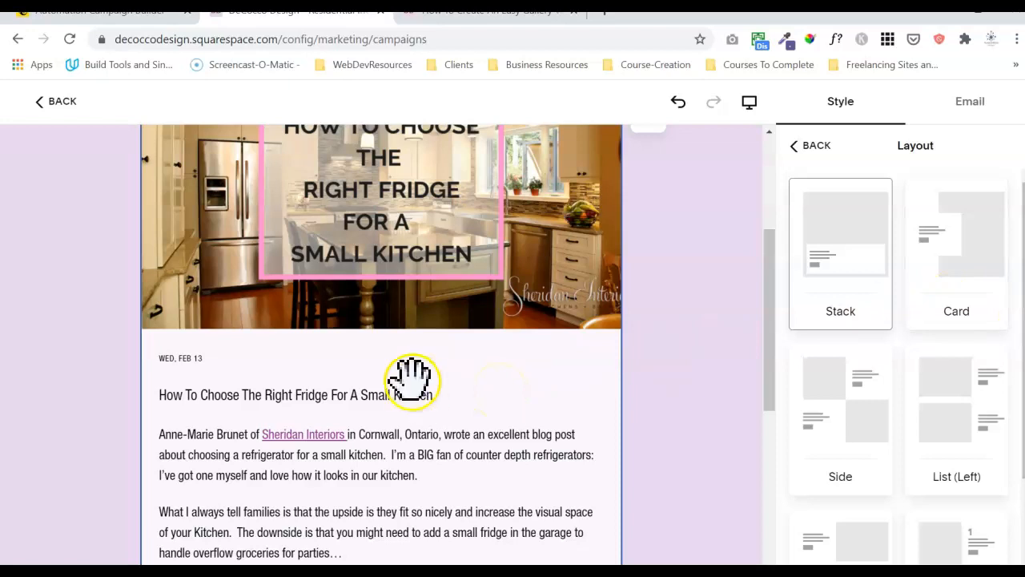
{"action": "left_click_drag", "start_coordinate": [769, 300], "coordinate": [729, 428]}
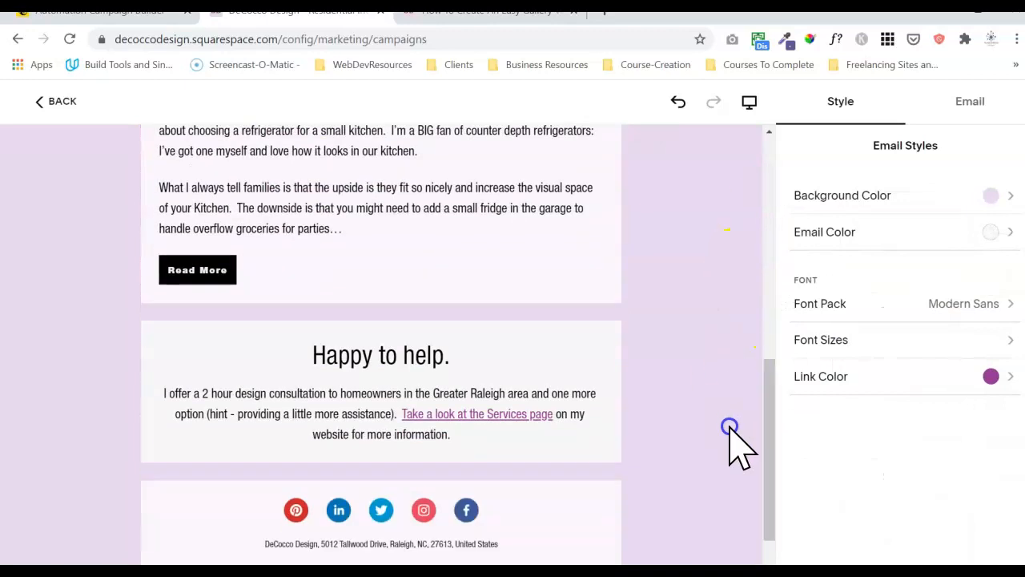
Select the 'Happy to help.' text block and delete it with its trash icon.
{"action": "left_click", "coordinate": [264, 353]}
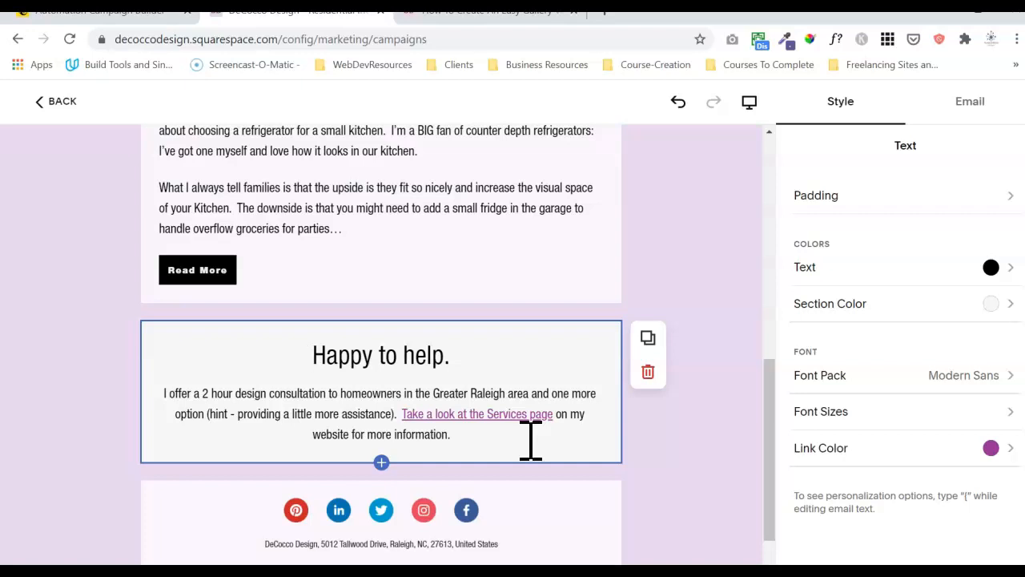
{"action": "left_click", "coordinate": [648, 374]}
{"action": "left_click_drag", "start_coordinate": [771, 377], "coordinate": [771, 291]}
Bold the blog title 'How To Choose The Right Fridge For A Small Kitchen'.
{"action": "triple_click", "coordinate": [325, 320]}
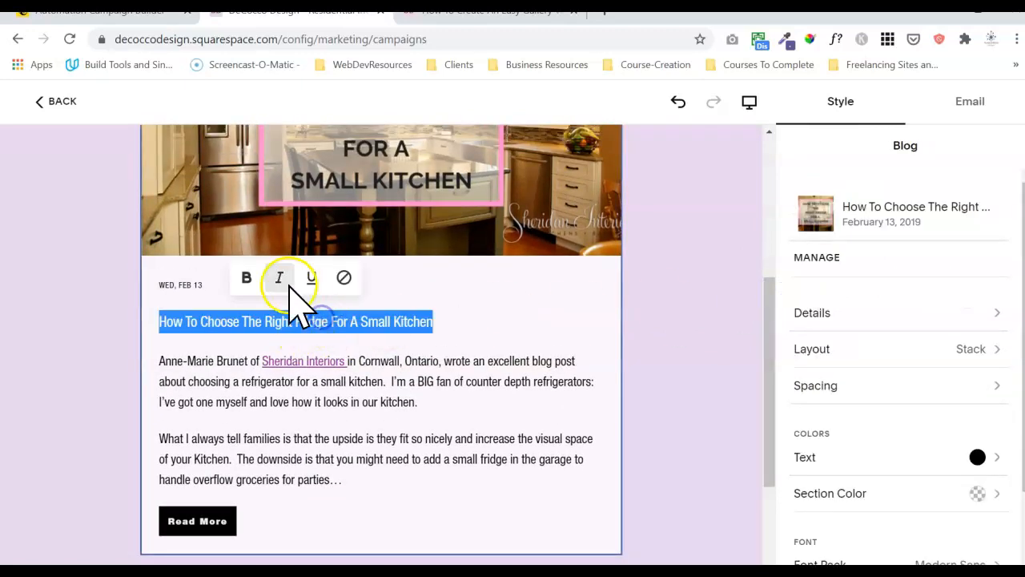
{"action": "left_click", "coordinate": [247, 278]}
{"action": "left_click", "coordinate": [260, 435]}
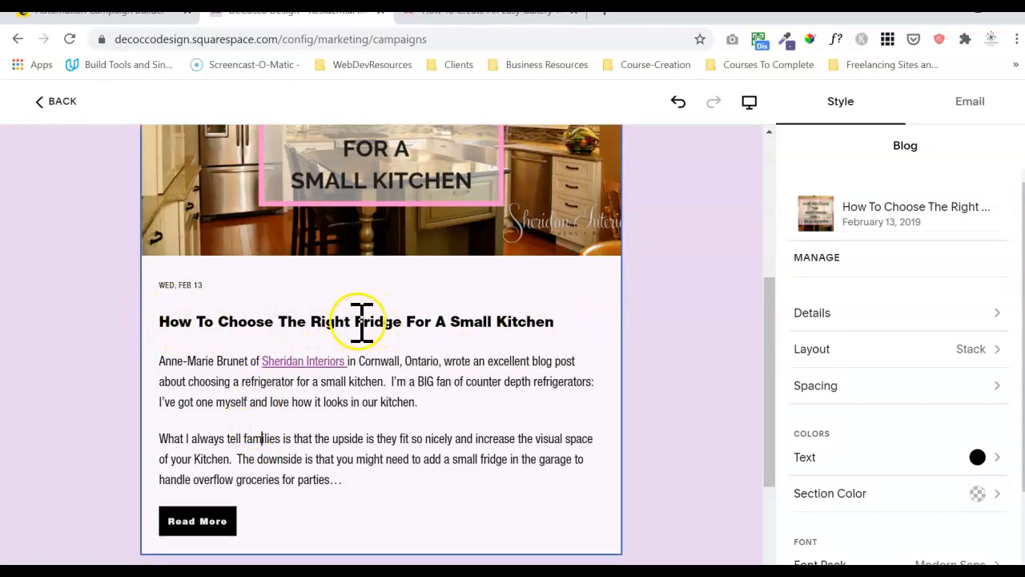
{"action": "left_click", "coordinate": [401, 325]}
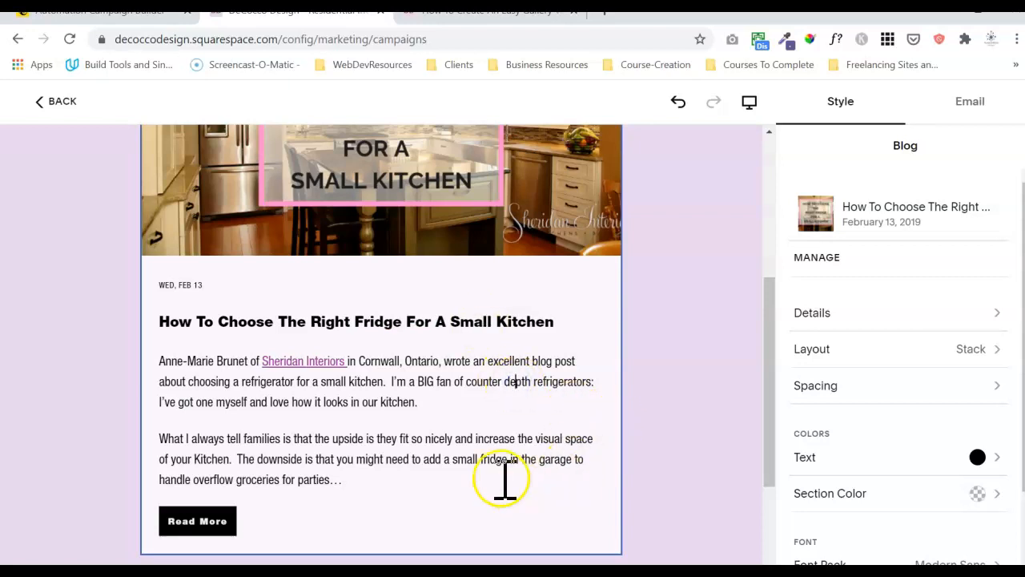
{"action": "left_click_drag", "start_coordinate": [398, 487], "coordinate": [184, 349]}
{"action": "left_click", "coordinate": [668, 359]}
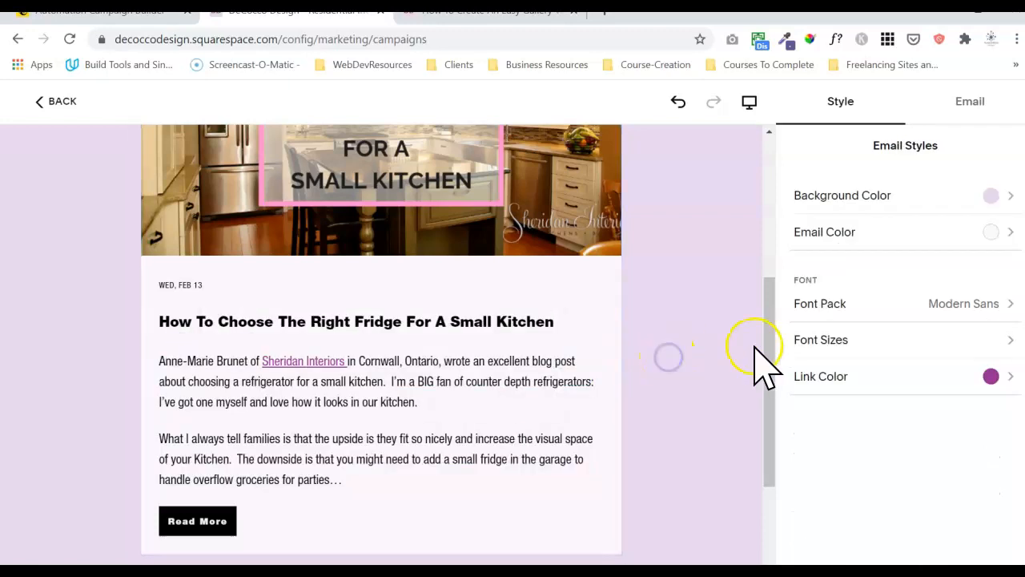
{"action": "left_click_drag", "start_coordinate": [768, 369], "coordinate": [746, 423]}
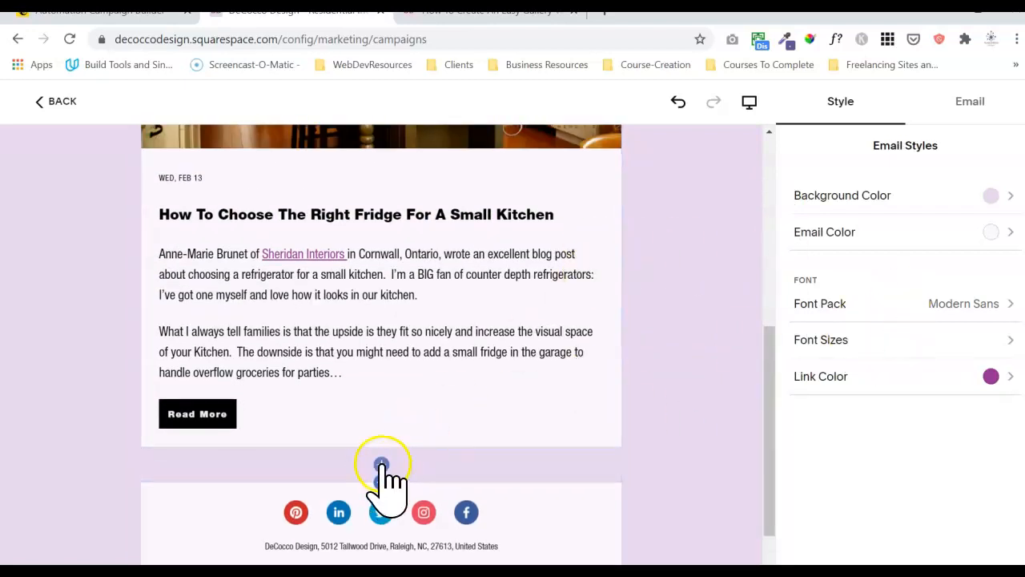
Insert an empty Text block between the blog post and footer, then delete it.
{"action": "left_click", "coordinate": [382, 465]}
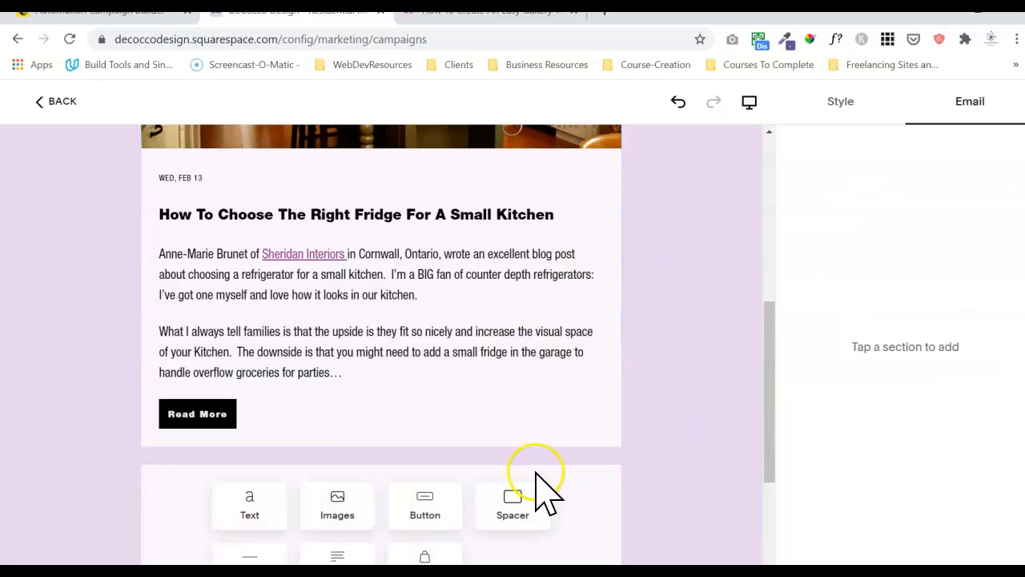
{"action": "left_click_drag", "start_coordinate": [769, 444], "coordinate": [761, 499]}
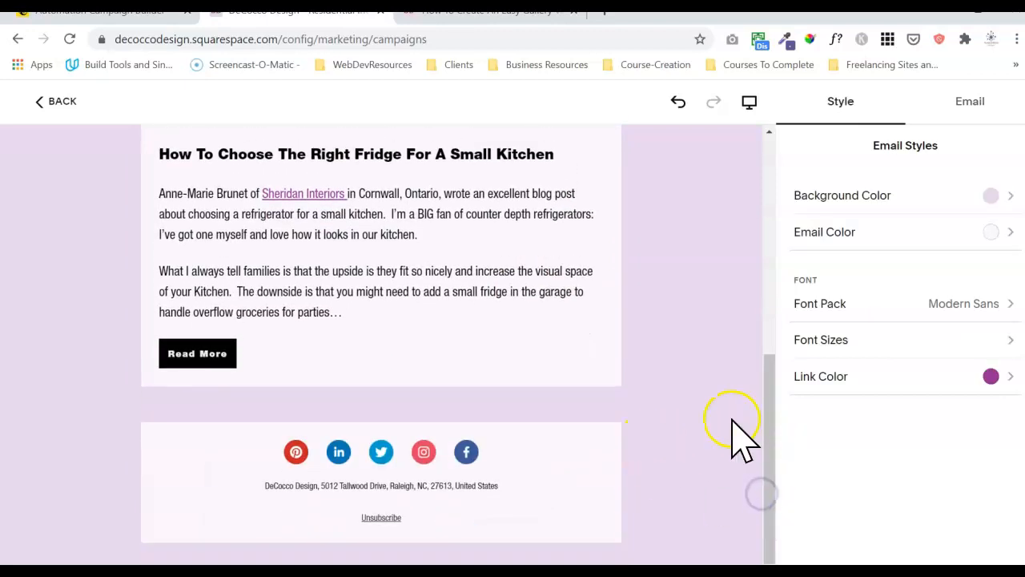
{"action": "left_click", "coordinate": [384, 408]}
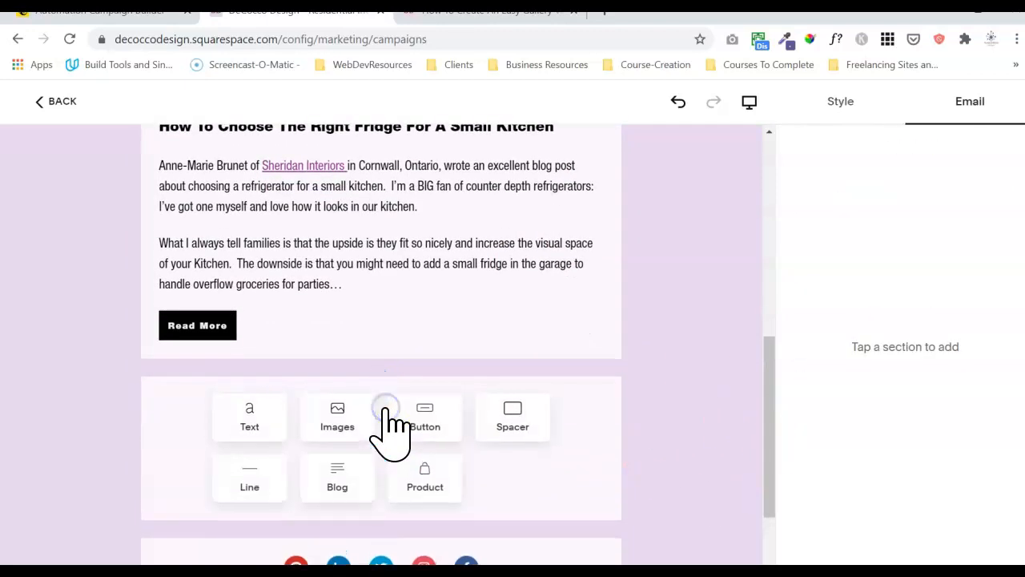
{"action": "left_click", "coordinate": [247, 433]}
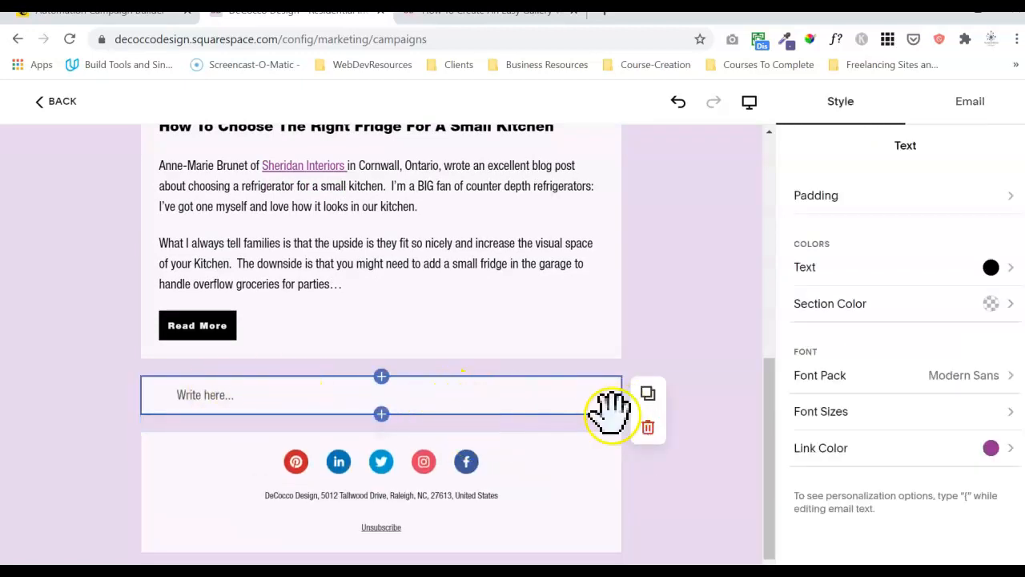
{"action": "left_click", "coordinate": [649, 429]}
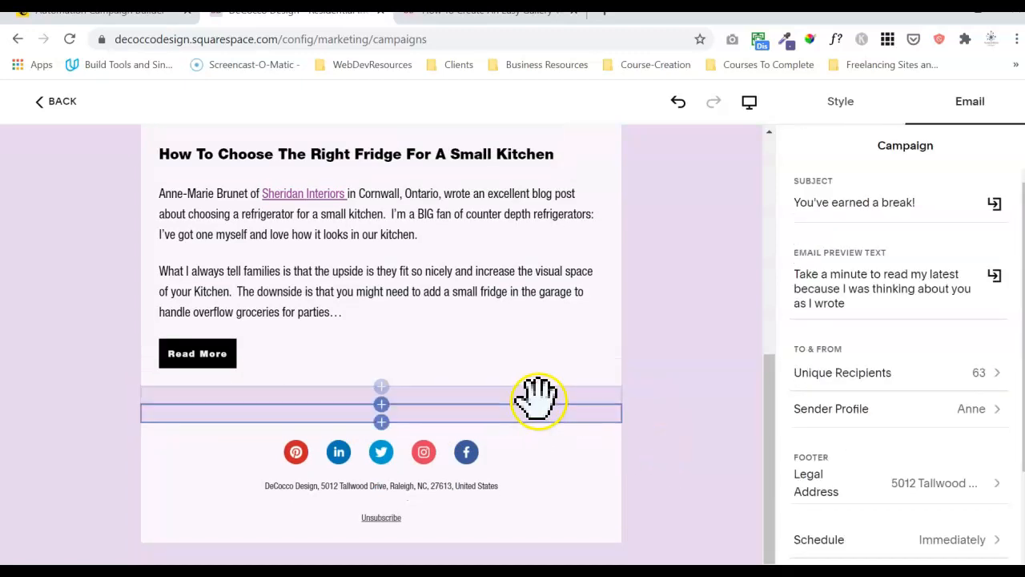
Delete the spacer above the social-icon footer.
{"action": "left_click", "coordinate": [459, 413]}
{"action": "left_click", "coordinate": [647, 454]}
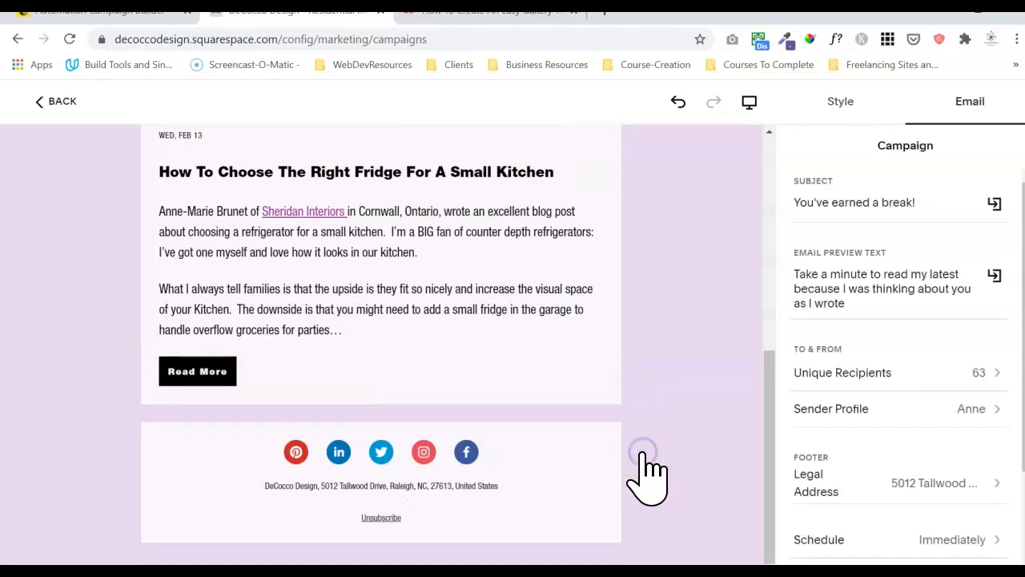
{"action": "left_click_drag", "start_coordinate": [766, 413], "coordinate": [774, 200]}
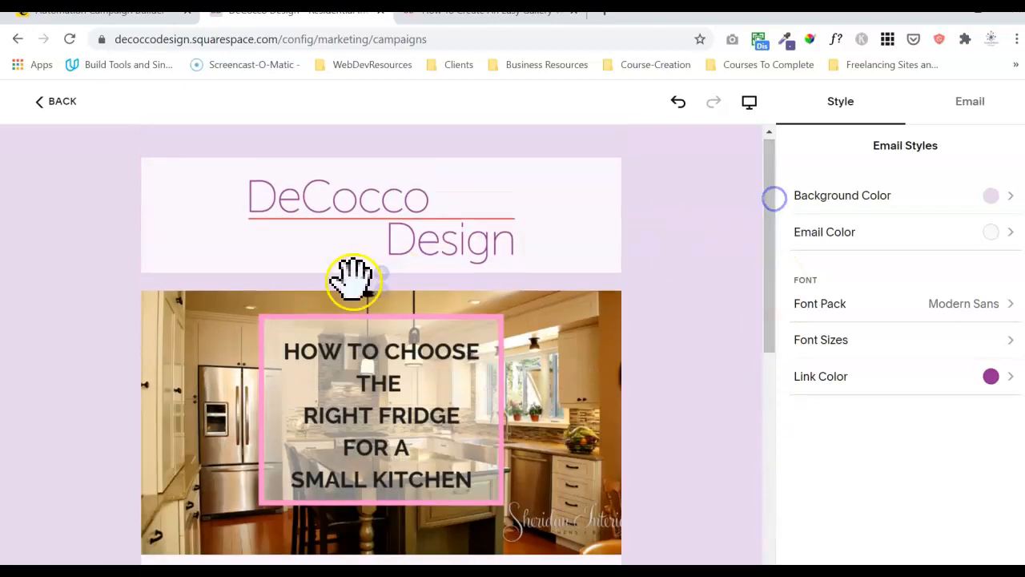
Insert a text block under the DeCocco Design header, discarding an accidental blog block.
{"action": "left_click", "coordinate": [382, 290]}
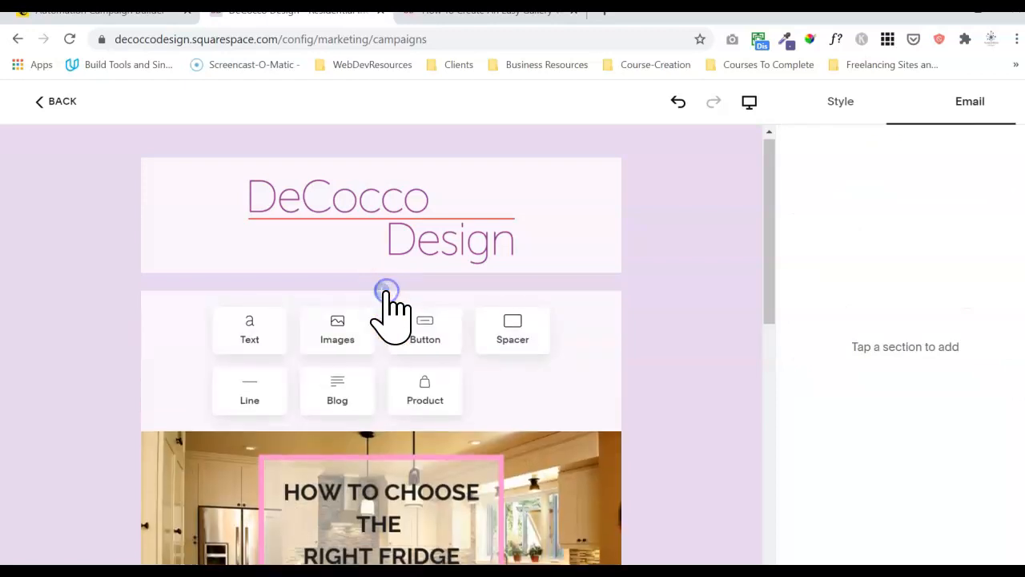
{"action": "left_click", "coordinate": [335, 386]}
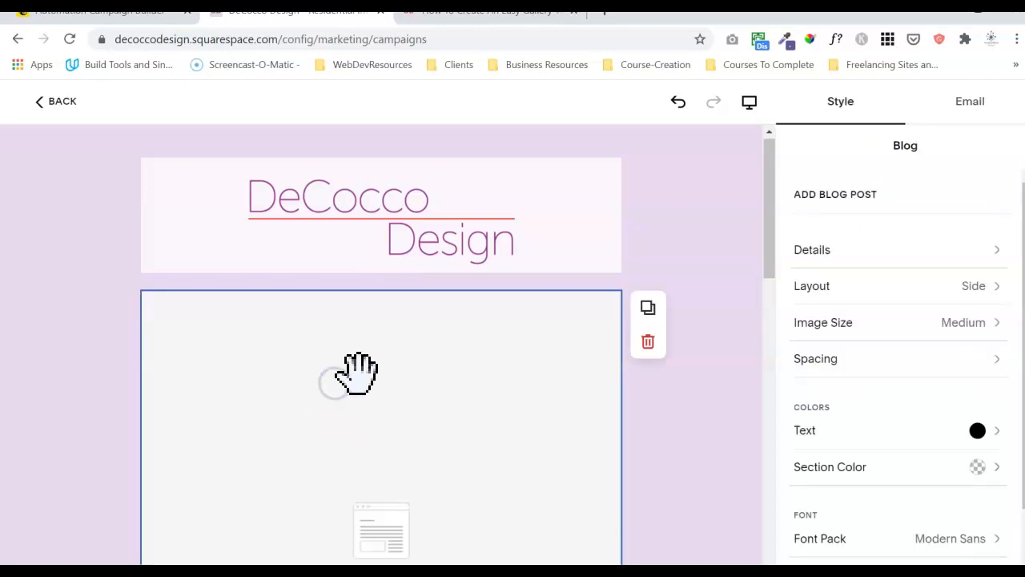
{"action": "left_click", "coordinate": [648, 342]}
{"action": "left_click", "coordinate": [384, 292]}
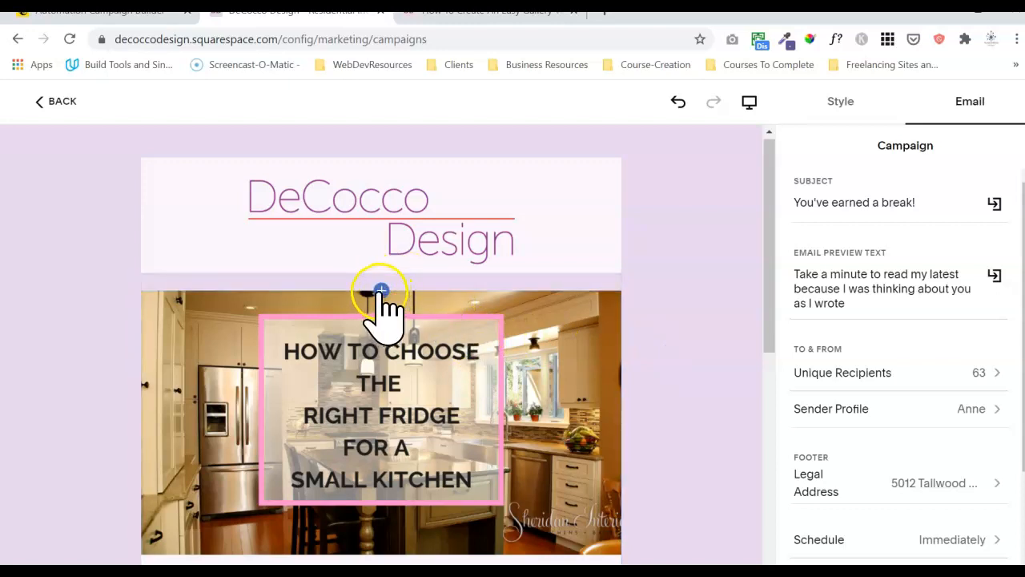
{"action": "left_click", "coordinate": [267, 326]}
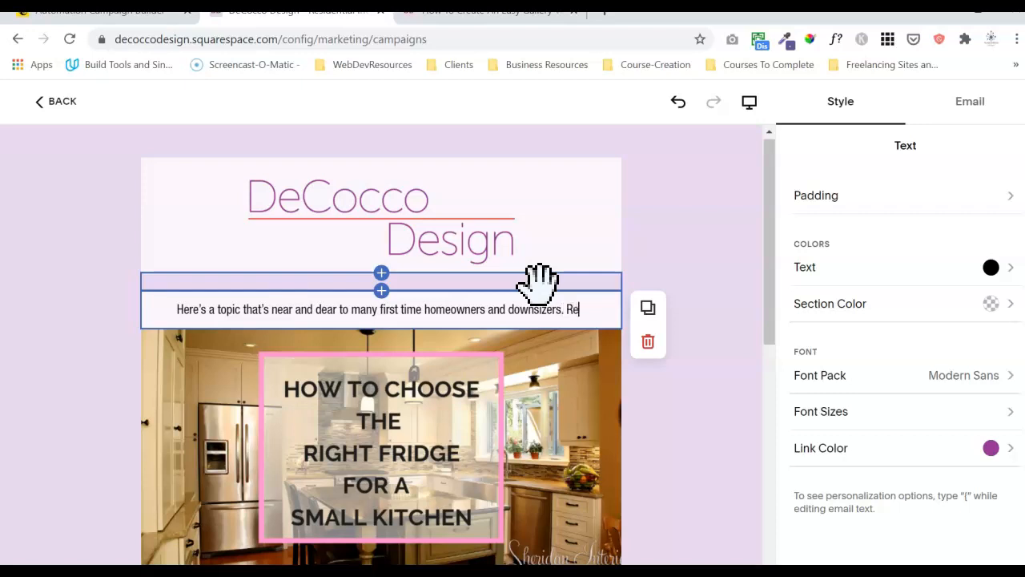
Write the intro inviting readers to share their small kitchen challenges, and begin the sign-off line.
{"action": "type", "text": "spo"}
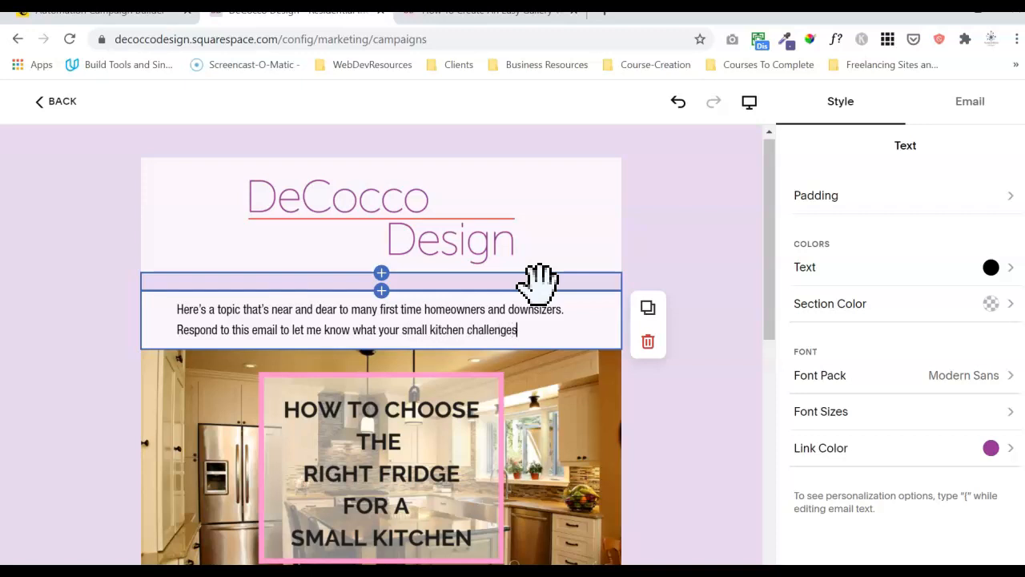
{"action": "key", "text": "Return"}
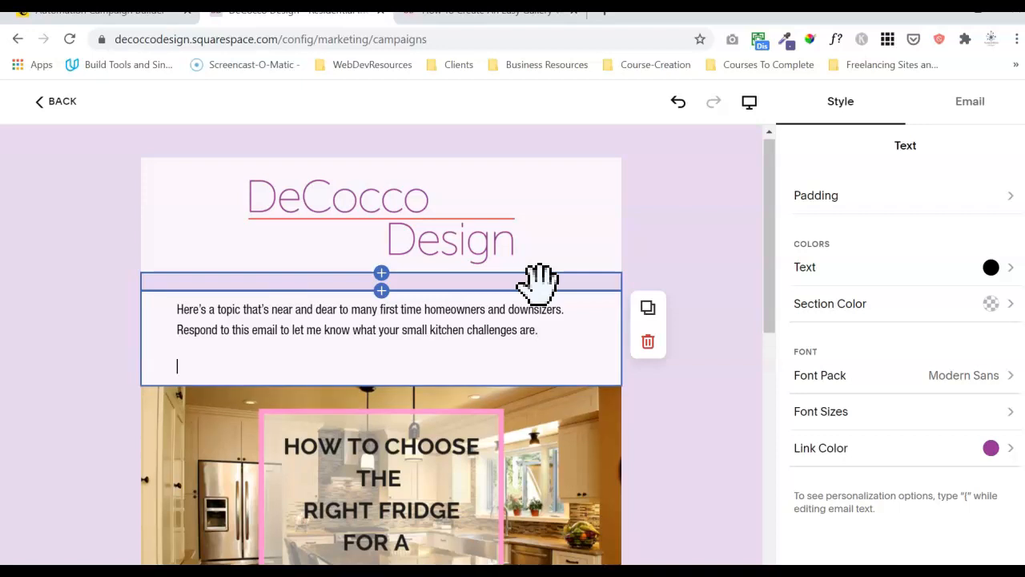
{"action": "type", "text": "q"}
Make the intro's sign-off line bold.
{"action": "key", "text": "ctrl+shift+Left"}
{"action": "key", "text": "ctrl+shift+Left"}
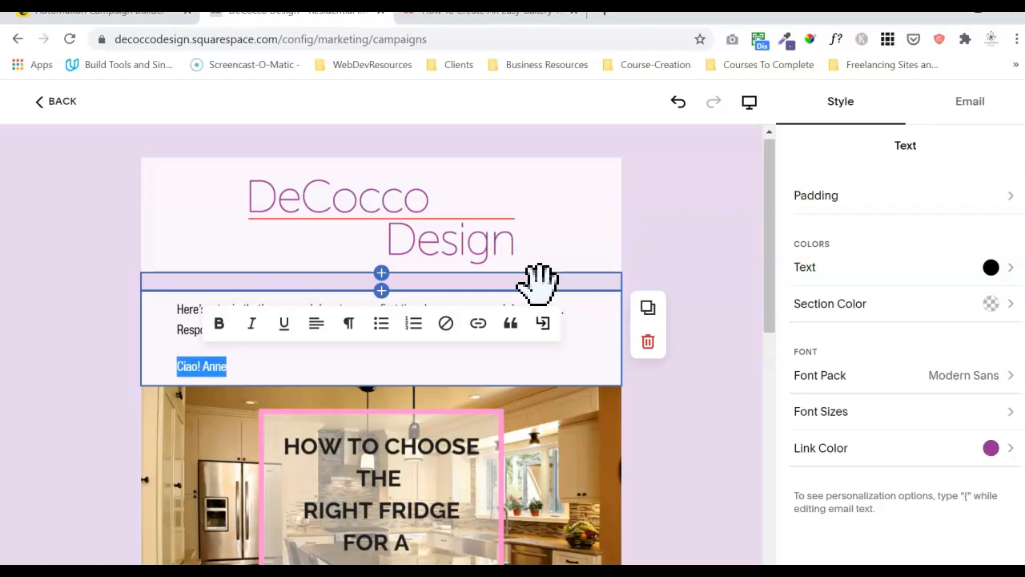
{"action": "left_click", "coordinate": [217, 323]}
{"action": "left_click", "coordinate": [178, 321]}
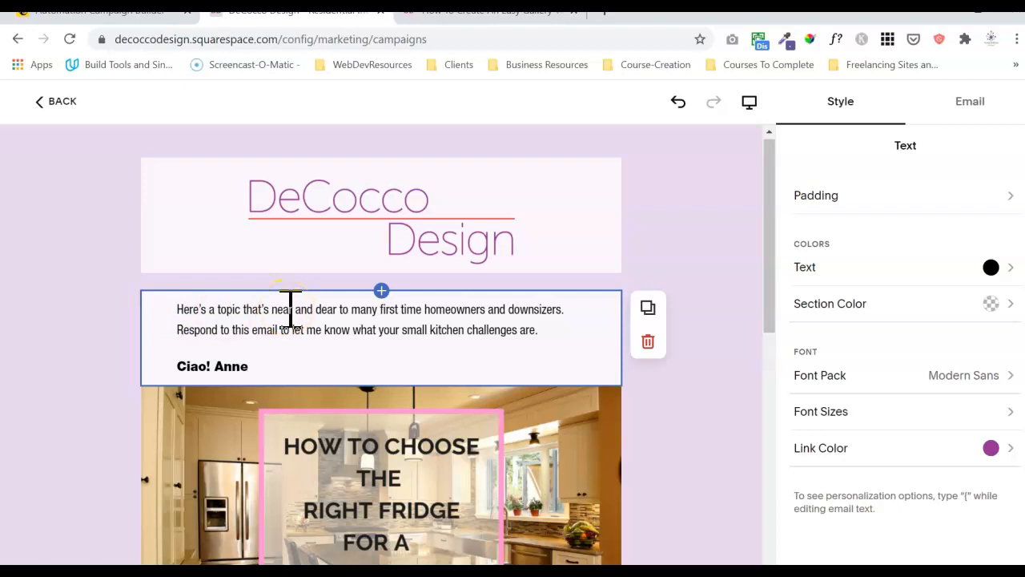
{"action": "key", "text": "Return"}
{"action": "key", "text": "BackSpace"}
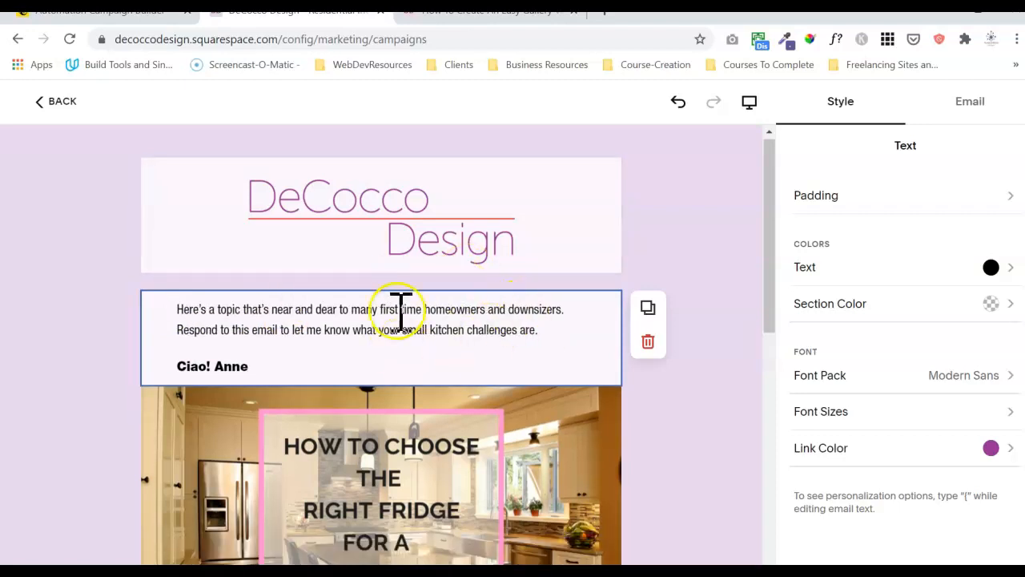
Duplicate the spacer and move the copy below the intro text, above the fridge image.
{"action": "left_click", "coordinate": [526, 280]}
{"action": "left_click", "coordinate": [648, 290]}
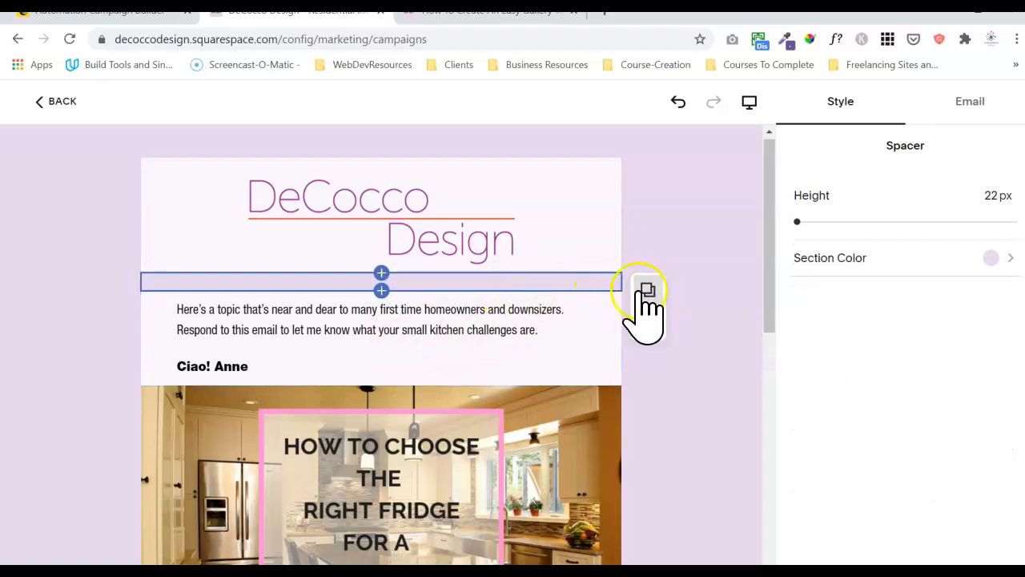
{"action": "left_click", "coordinate": [408, 296]}
{"action": "left_click_drag", "start_coordinate": [410, 287], "coordinate": [366, 389]}
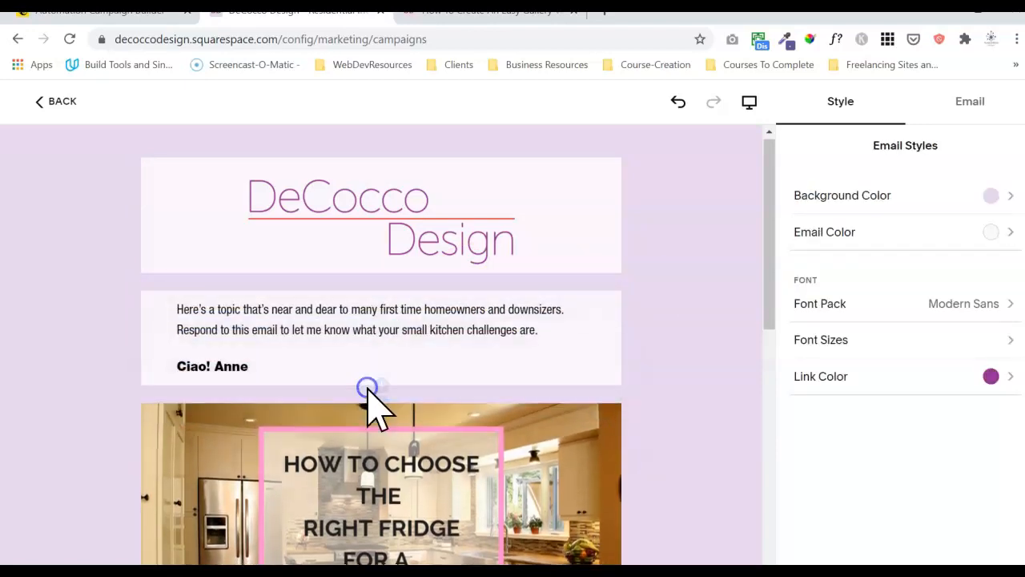
Give the intro text block 18 px top and bottom padding.
{"action": "left_click", "coordinate": [461, 334]}
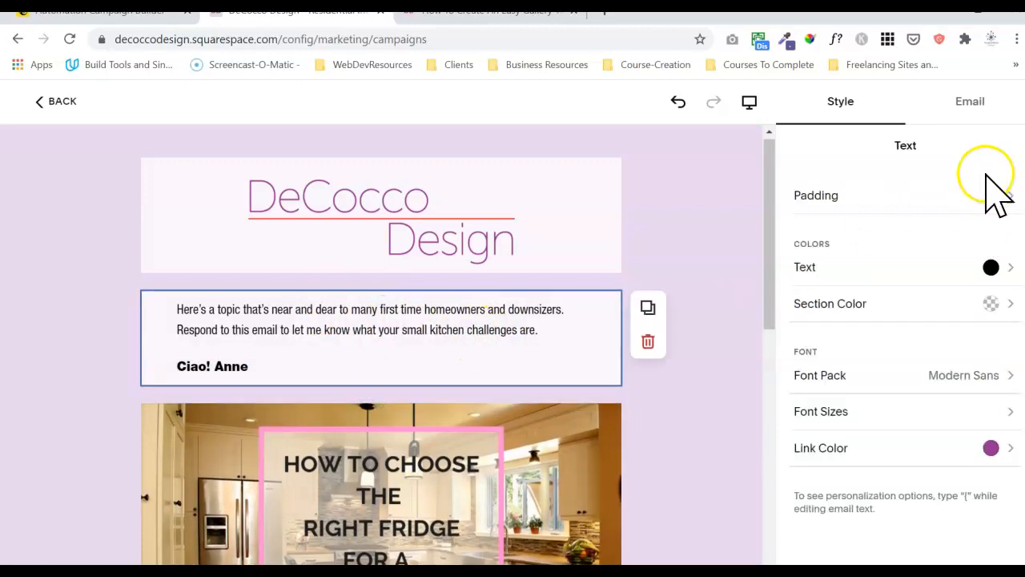
{"action": "left_click", "coordinate": [934, 186]}
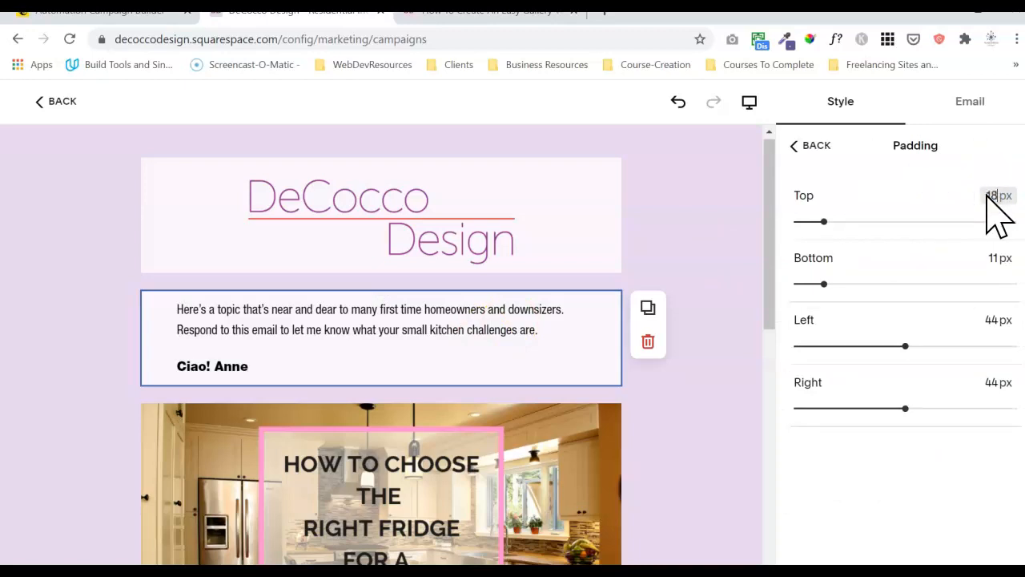
{"action": "key", "text": "Return"}
{"action": "left_click", "coordinate": [997, 257]}
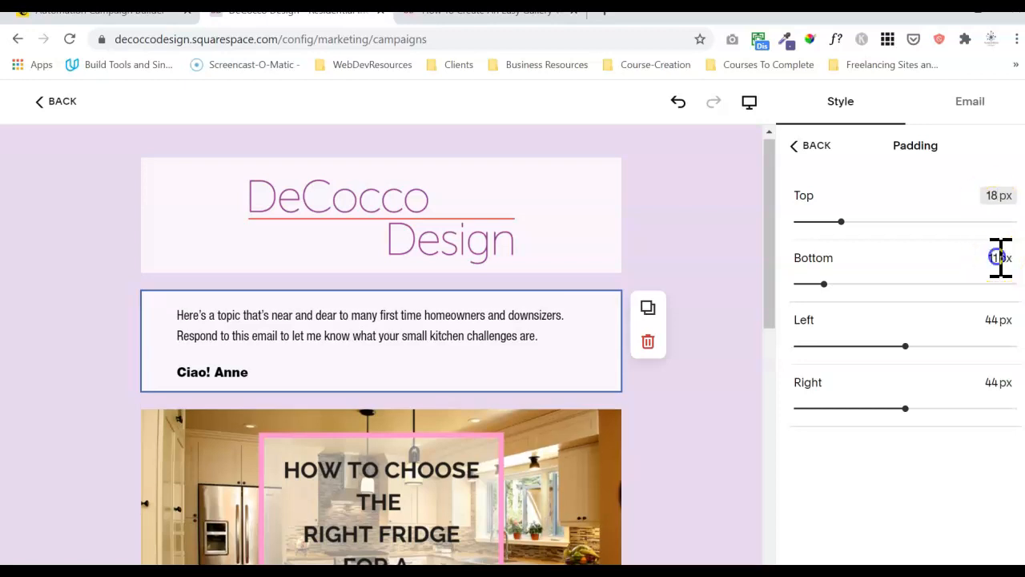
{"action": "type", "text": "18"}
{"action": "key", "text": "Return"}
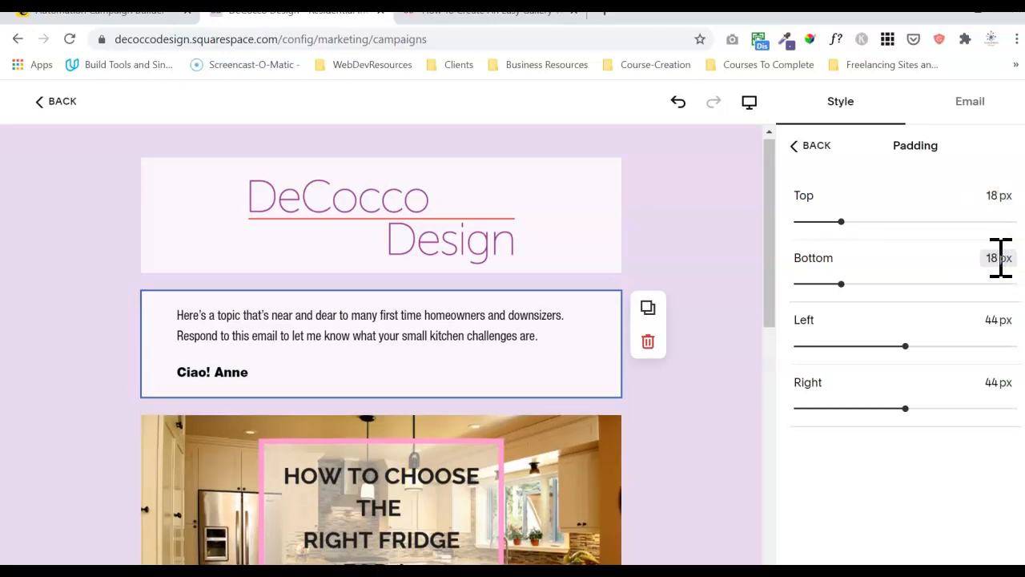
{"action": "left_click", "coordinate": [631, 336]}
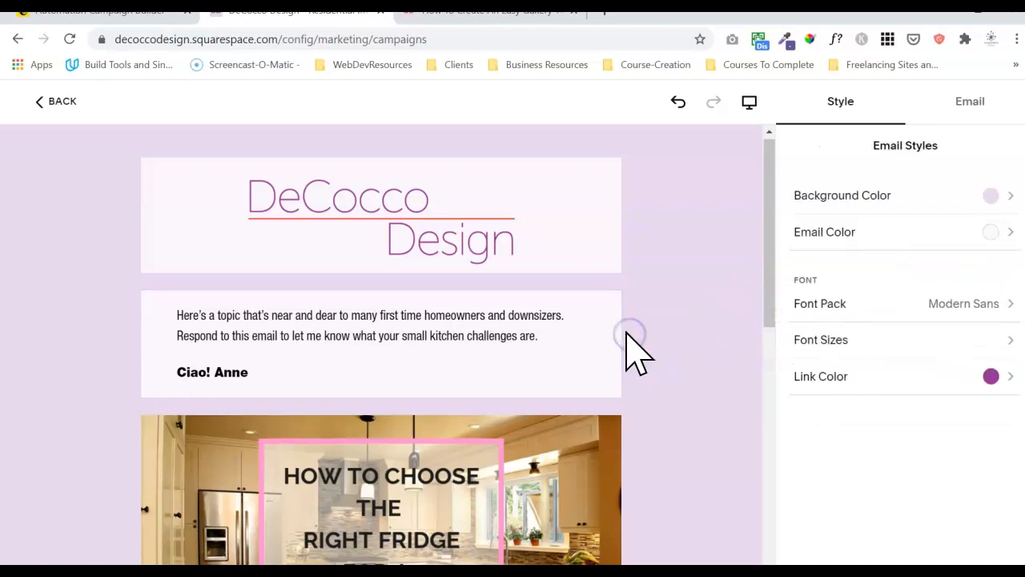
Make the sign-off italic and put 'Ciao!' and the name on separate lines.
{"action": "left_click", "coordinate": [265, 375]}
{"action": "triple_click", "coordinate": [265, 374]}
{"action": "left_click", "coordinate": [252, 330]}
{"action": "left_click", "coordinate": [221, 327]}
{"action": "left_click", "coordinate": [214, 323]}
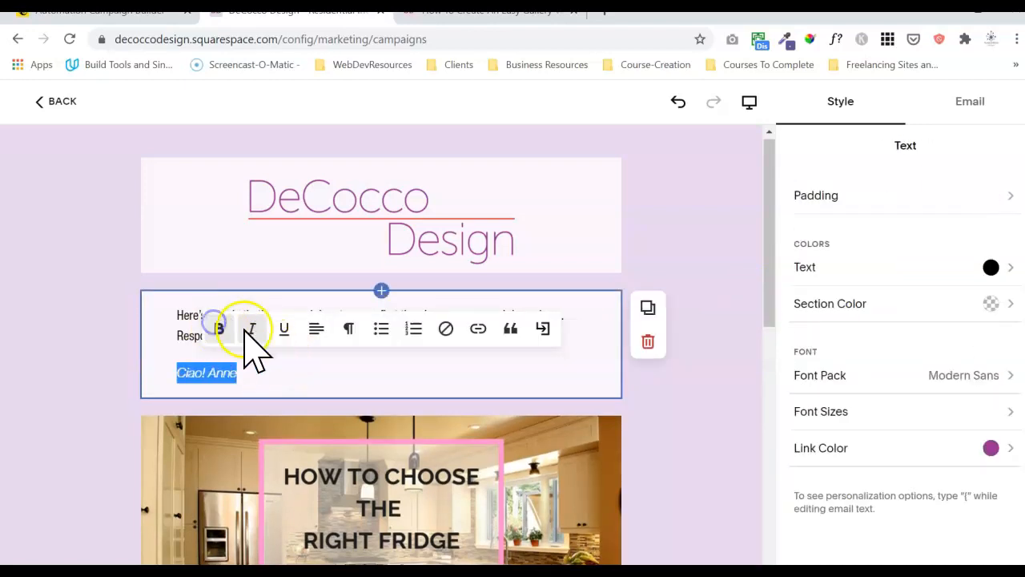
{"action": "left_click", "coordinate": [277, 373]}
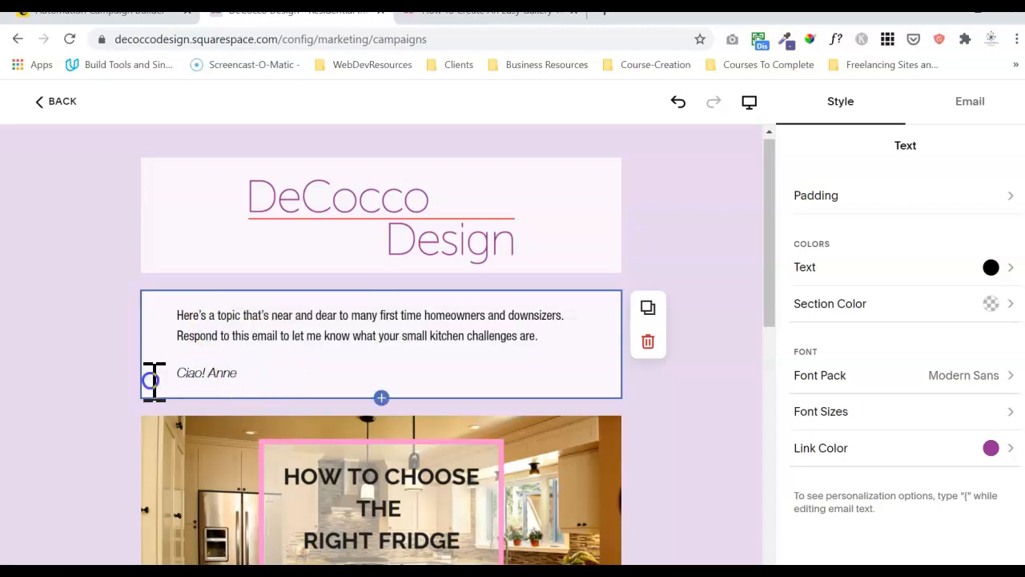
{"action": "double_click", "coordinate": [197, 374]}
{"action": "left_click", "coordinate": [222, 328]}
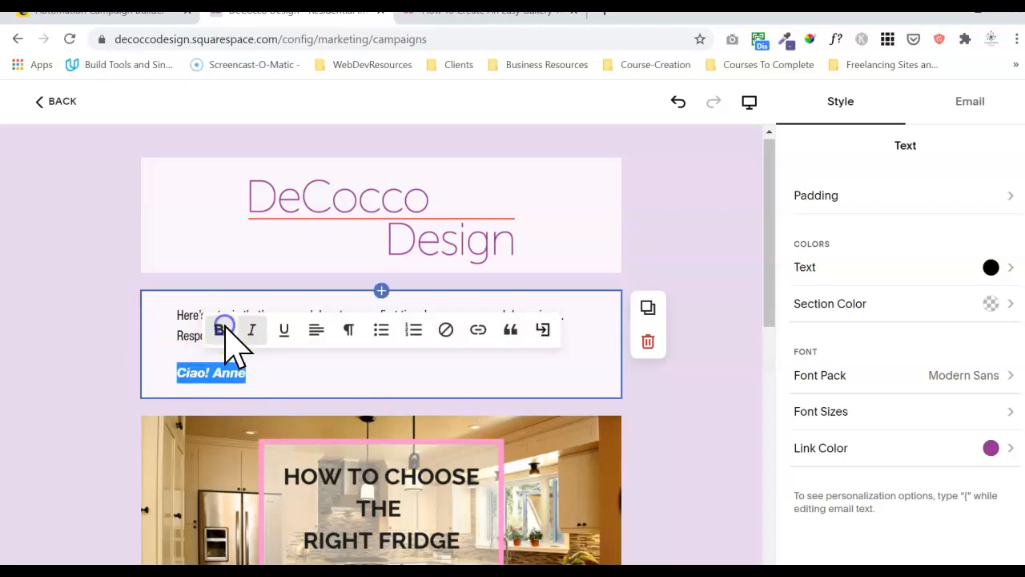
{"action": "left_click", "coordinate": [297, 367]}
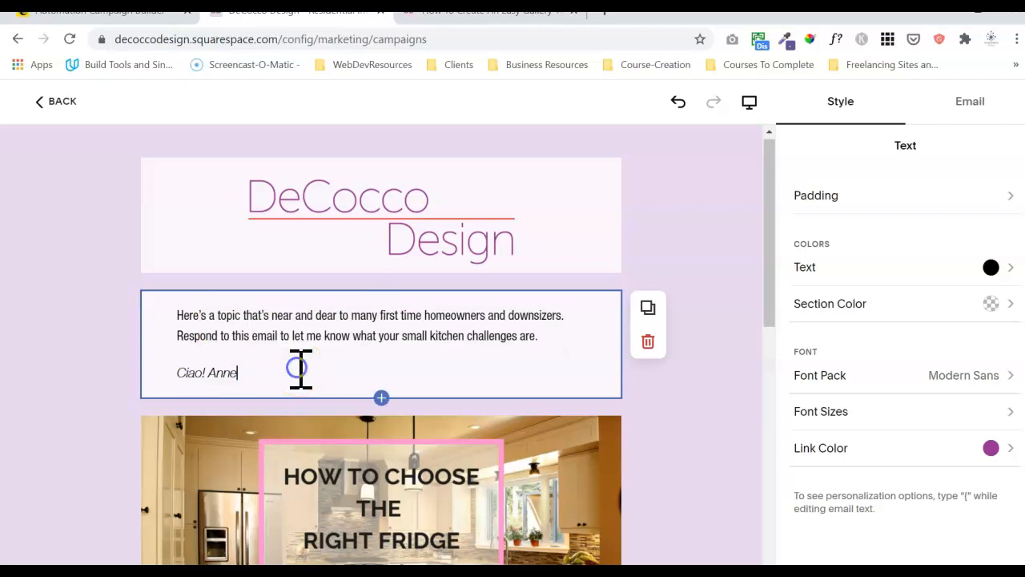
{"action": "left_click", "coordinate": [210, 375]}
{"action": "key", "text": "shift+Return"}
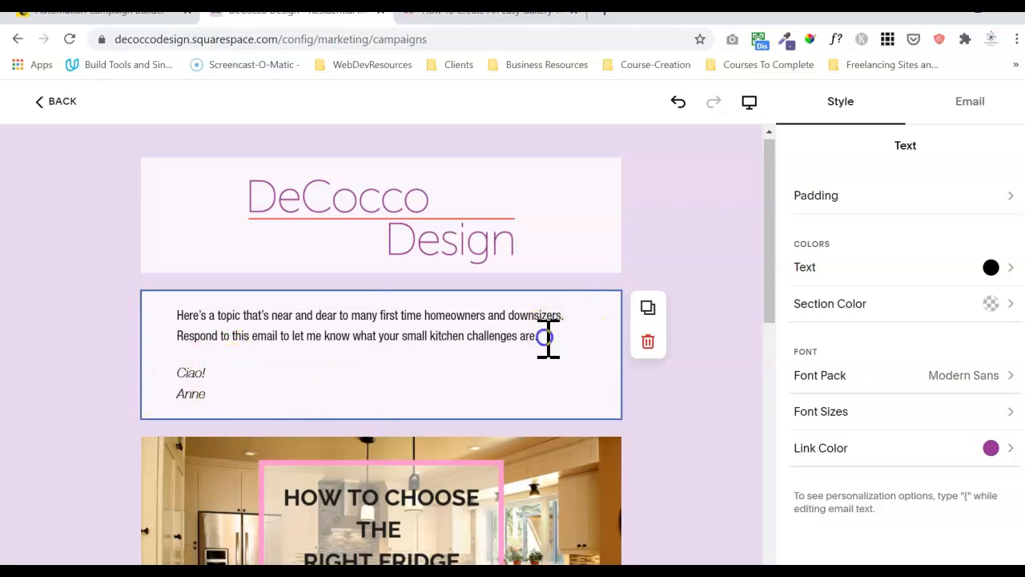
Set the intro text block's top and bottom padding to 24 px.
{"action": "left_click", "coordinate": [523, 374]}
{"action": "left_click", "coordinate": [881, 210]}
{"action": "left_click", "coordinate": [991, 190]}
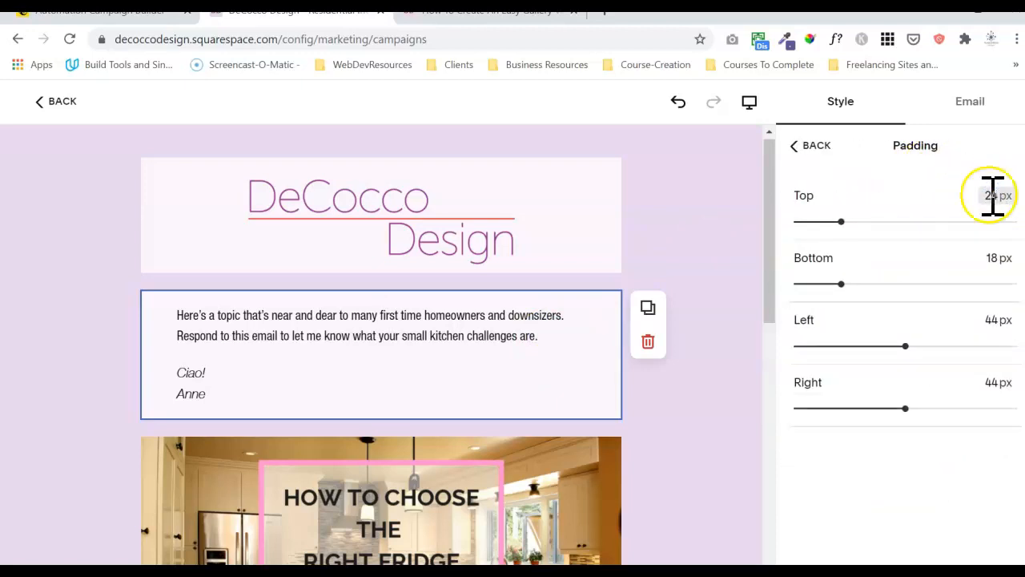
{"action": "left_click", "coordinate": [995, 259]}
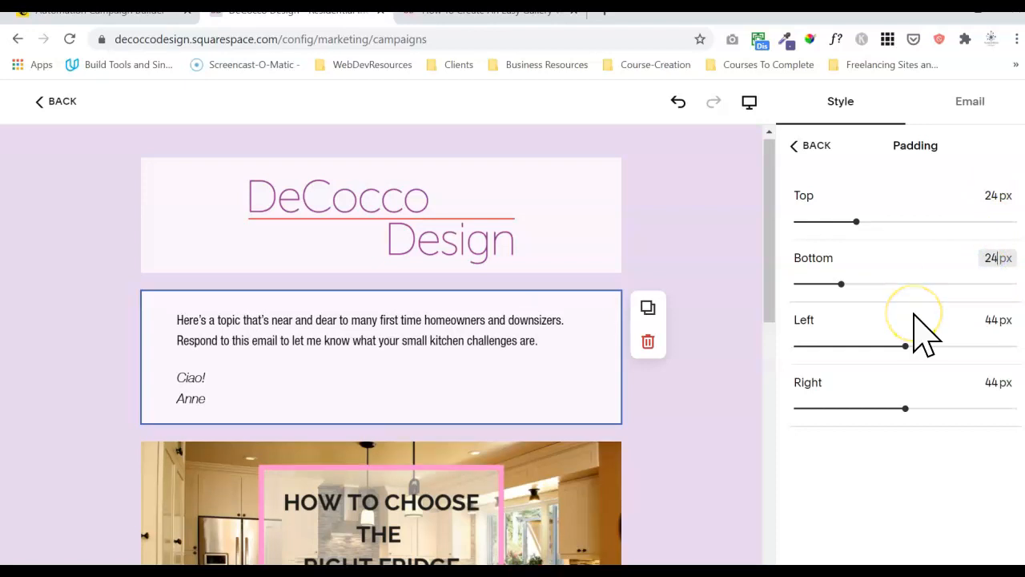
{"action": "left_click", "coordinate": [904, 485]}
{"action": "left_click", "coordinate": [647, 455]}
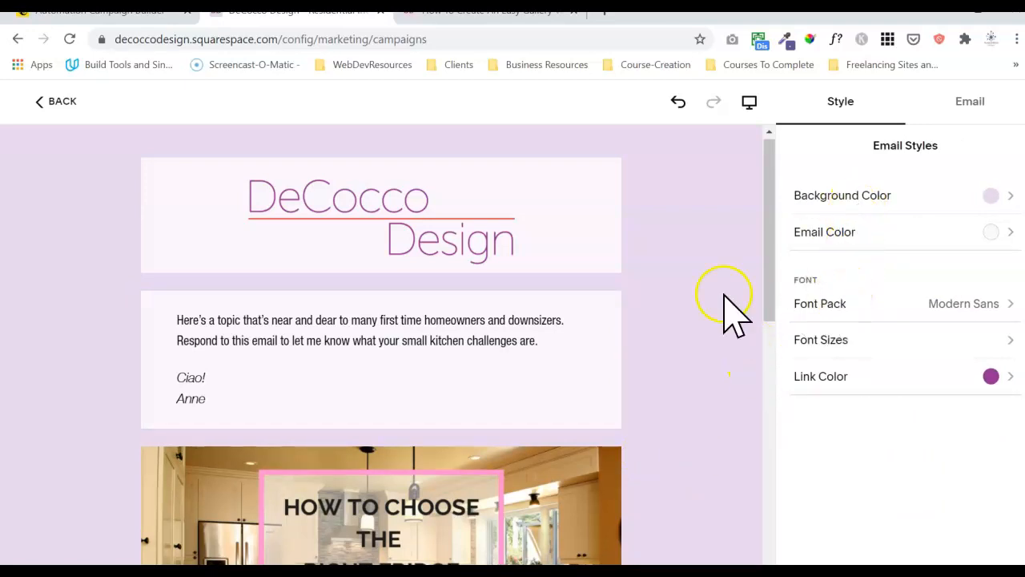
Raise the intro text block's top padding to 32 px.
{"action": "left_click", "coordinate": [582, 331]}
{"action": "left_click", "coordinate": [898, 202]}
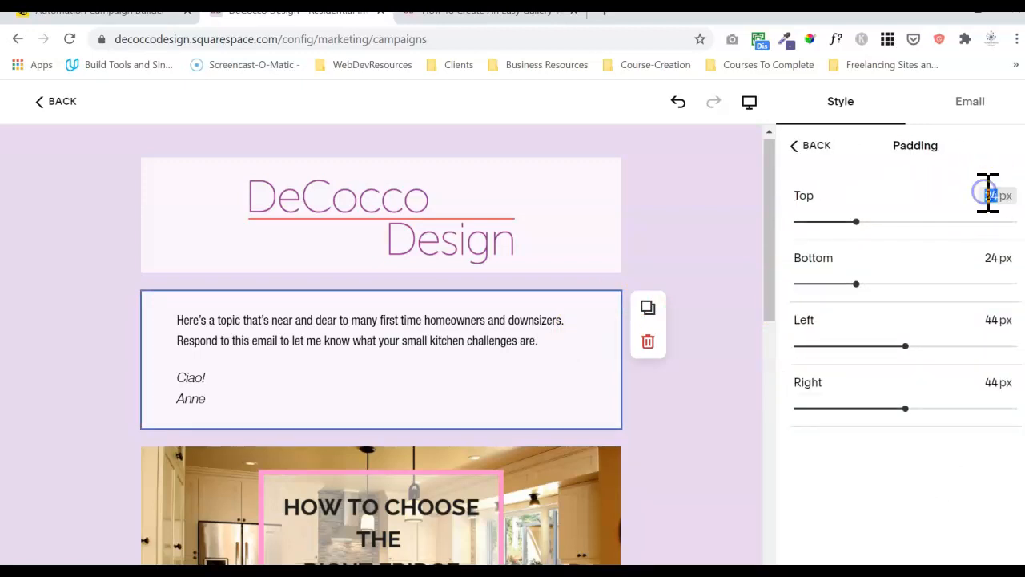
{"action": "left_click", "coordinate": [998, 258]}
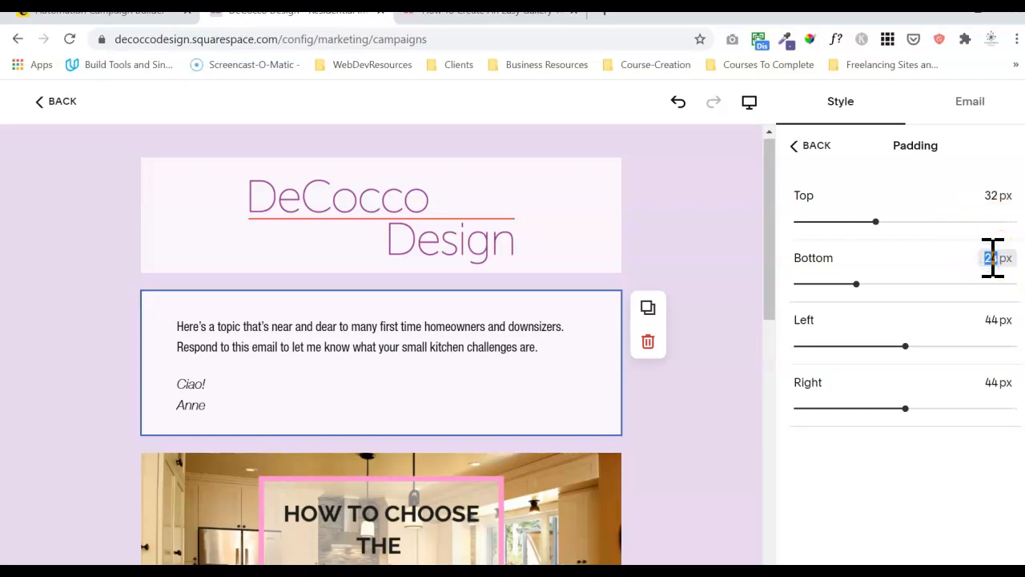
{"action": "left_click", "coordinate": [720, 416]}
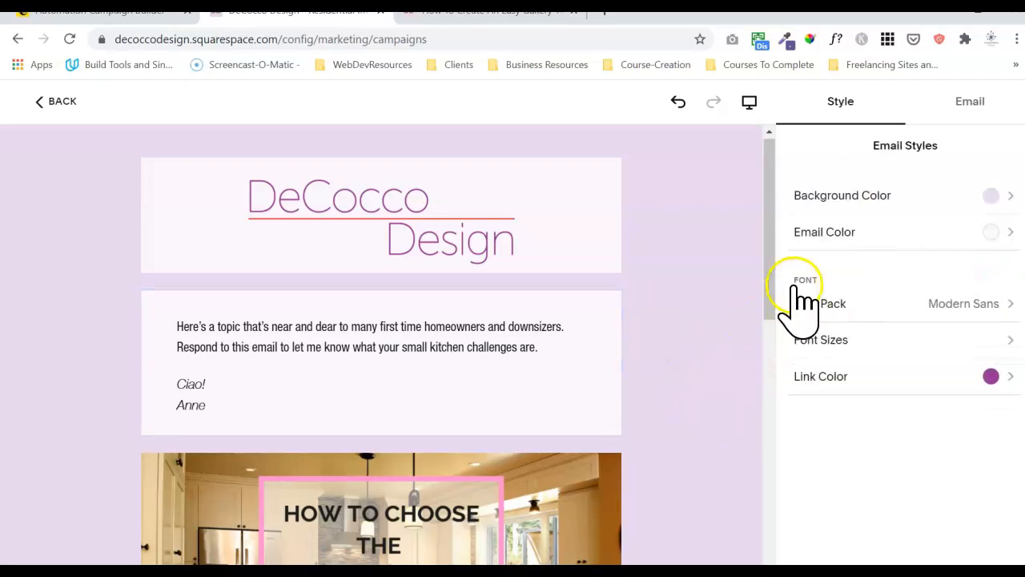
{"action": "left_click_drag", "start_coordinate": [771, 280], "coordinate": [767, 319]}
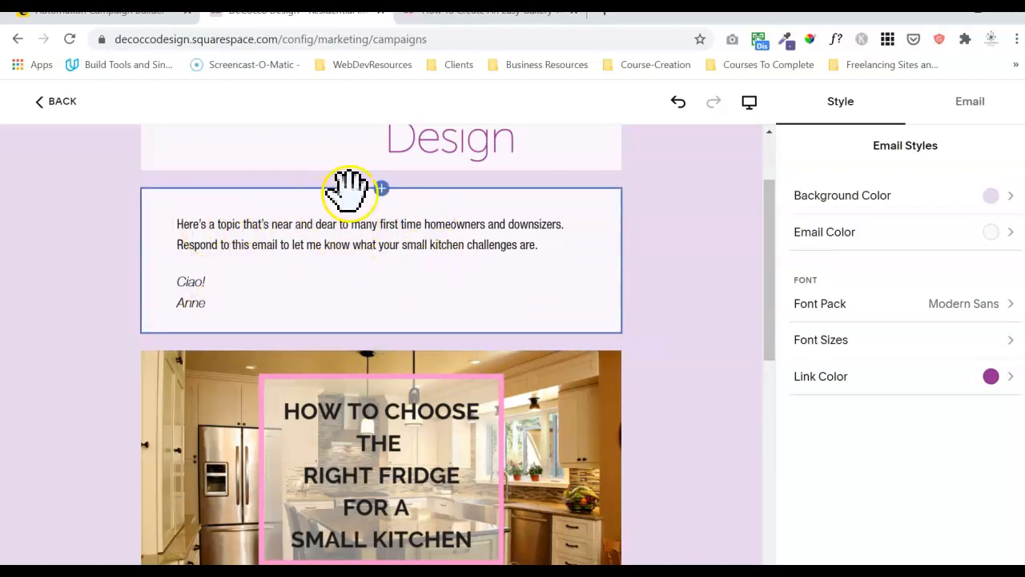
Scroll through the email preview and back up, then select the intro text block's Text style panel.
{"action": "left_click", "coordinate": [704, 257]}
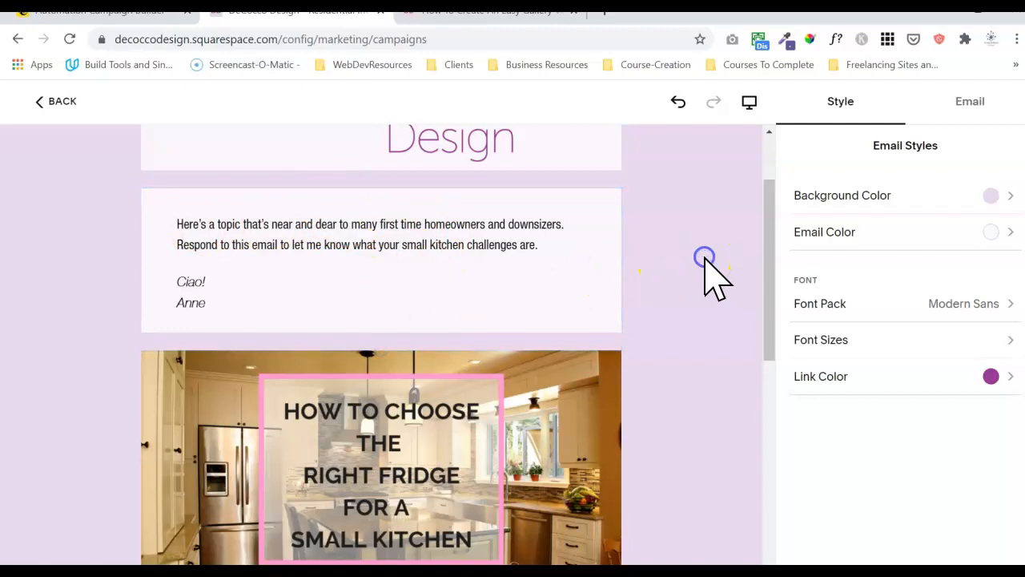
{"action": "left_click_drag", "start_coordinate": [772, 270], "coordinate": [769, 188]}
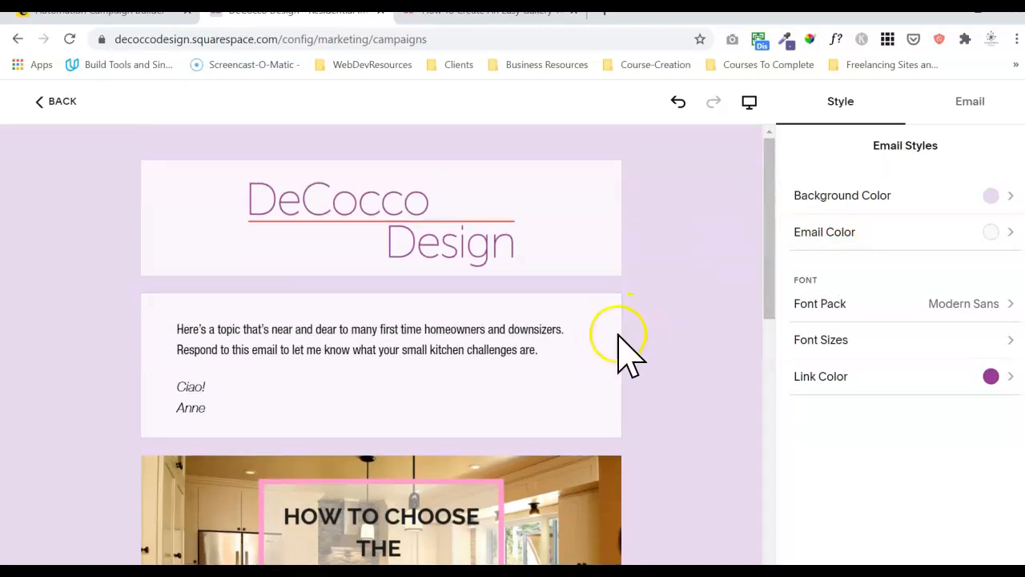
{"action": "left_click_drag", "start_coordinate": [772, 275], "coordinate": [746, 271]}
{"action": "left_click", "coordinate": [605, 384]}
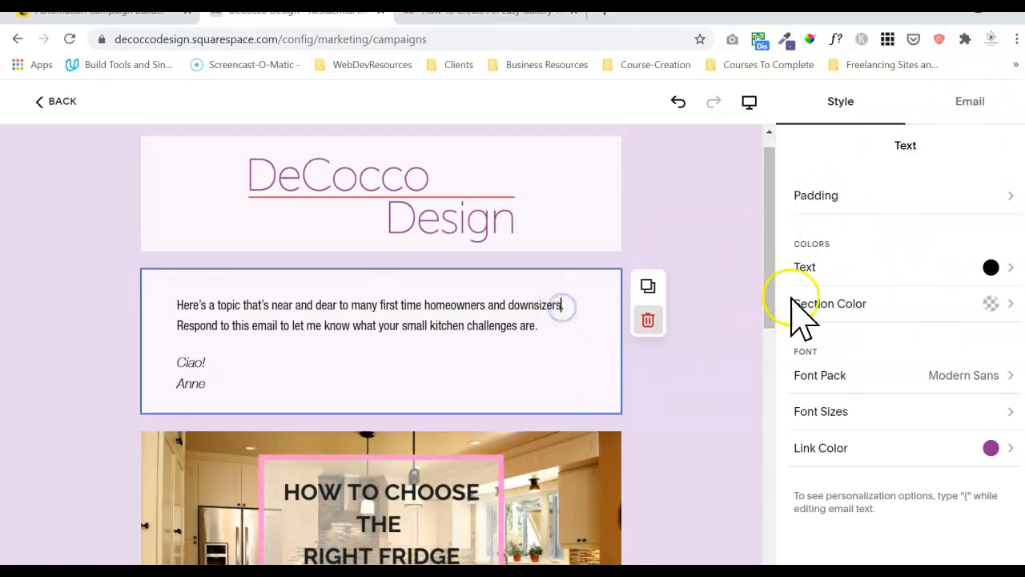
Try a mint section background and lavender, light blue and green text colours on the intro block.
{"action": "left_click", "coordinate": [879, 314]}
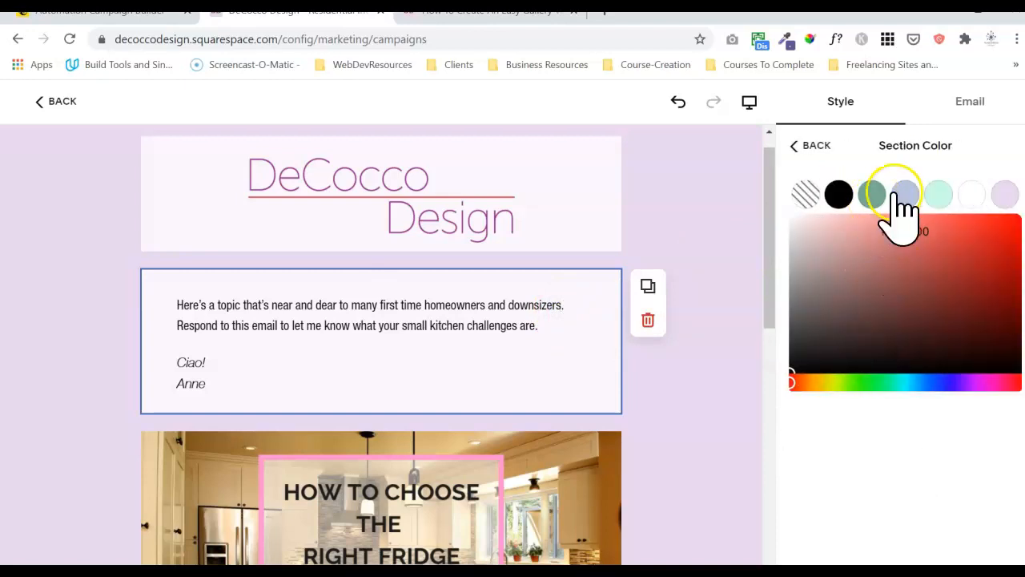
{"action": "left_click", "coordinate": [939, 195]}
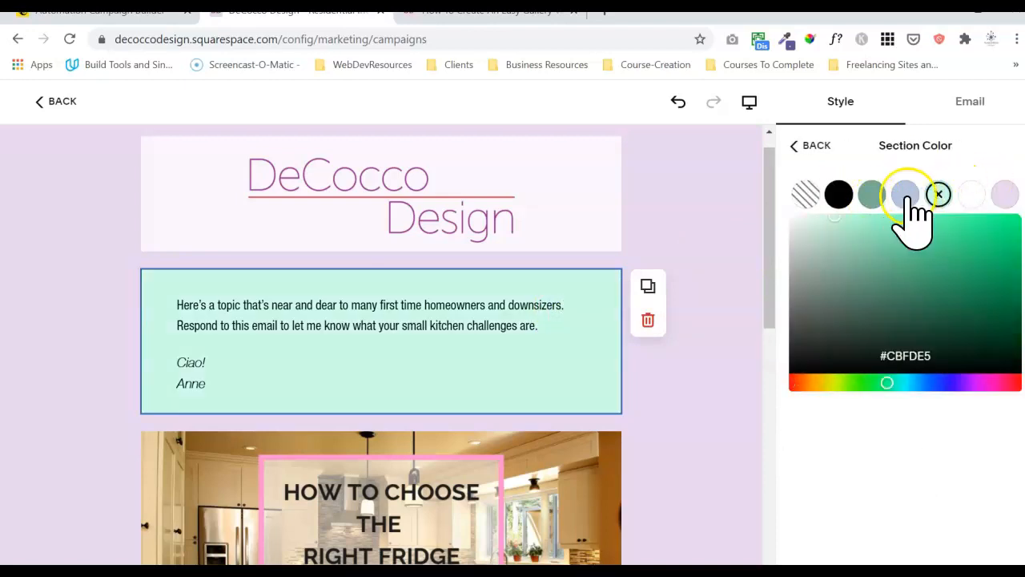
{"action": "left_click", "coordinate": [806, 146]}
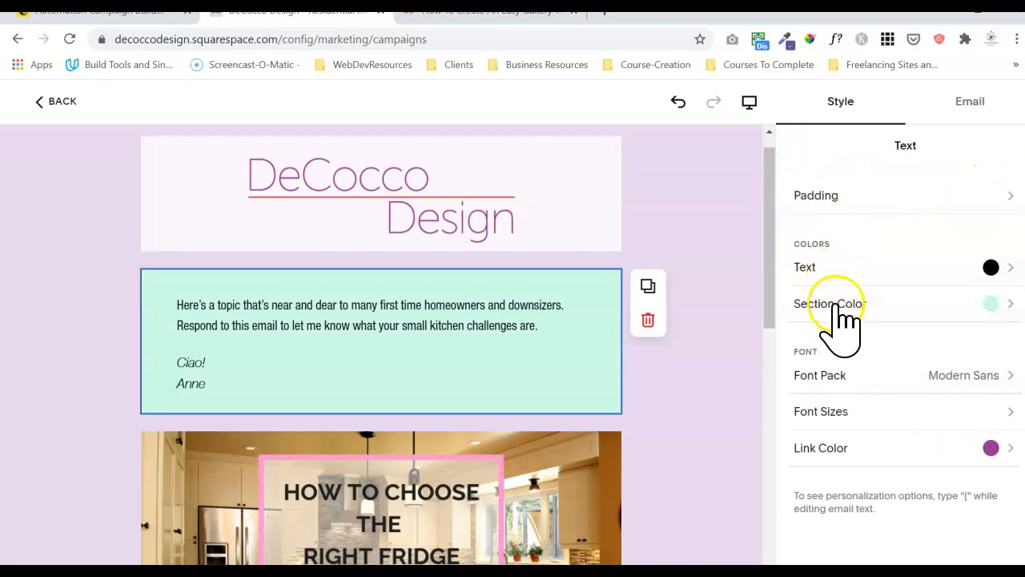
{"action": "left_click", "coordinate": [842, 267]}
{"action": "left_click", "coordinate": [978, 191]}
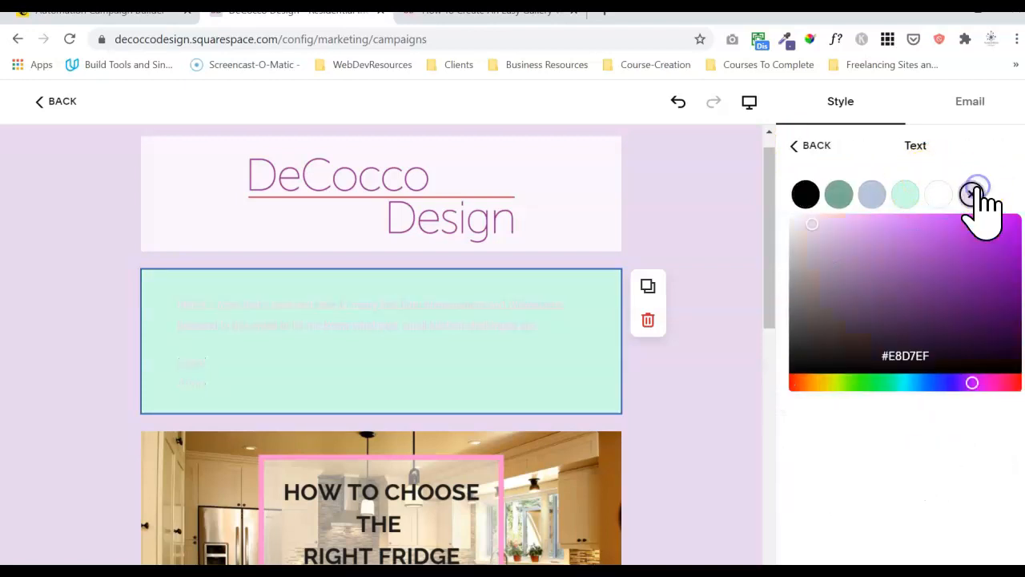
{"action": "left_click", "coordinate": [871, 195]}
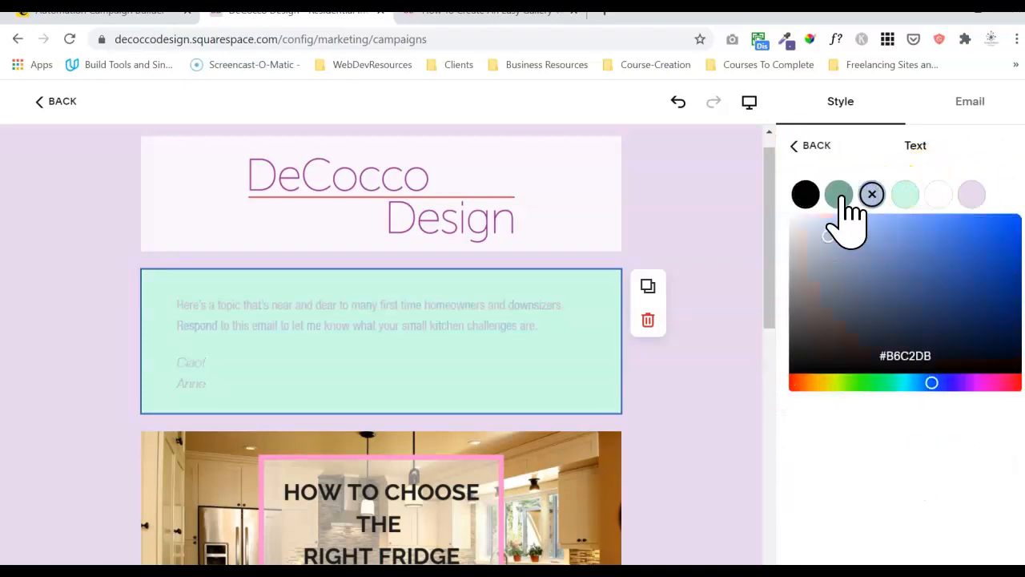
{"action": "left_click", "coordinate": [839, 196]}
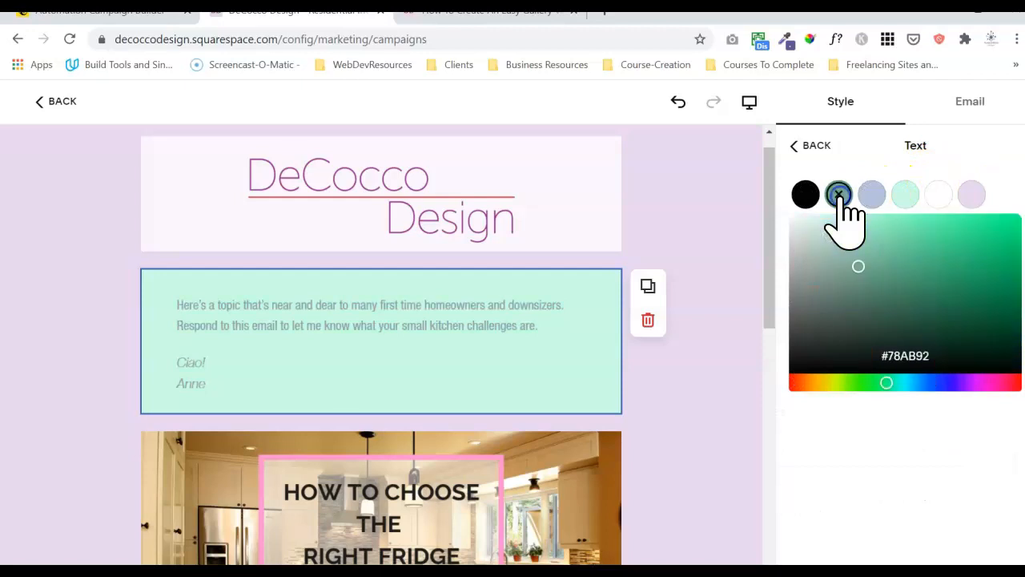
{"action": "left_click", "coordinate": [795, 145]}
Set the intro section background to lavender and the text colour to black.
{"action": "left_click", "coordinate": [878, 304]}
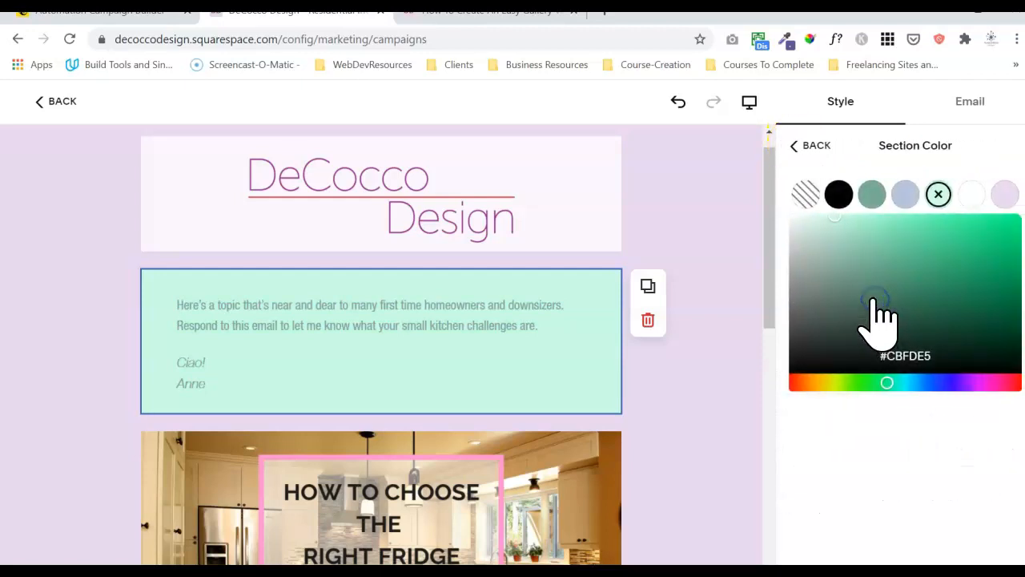
{"action": "left_click", "coordinate": [1006, 194]}
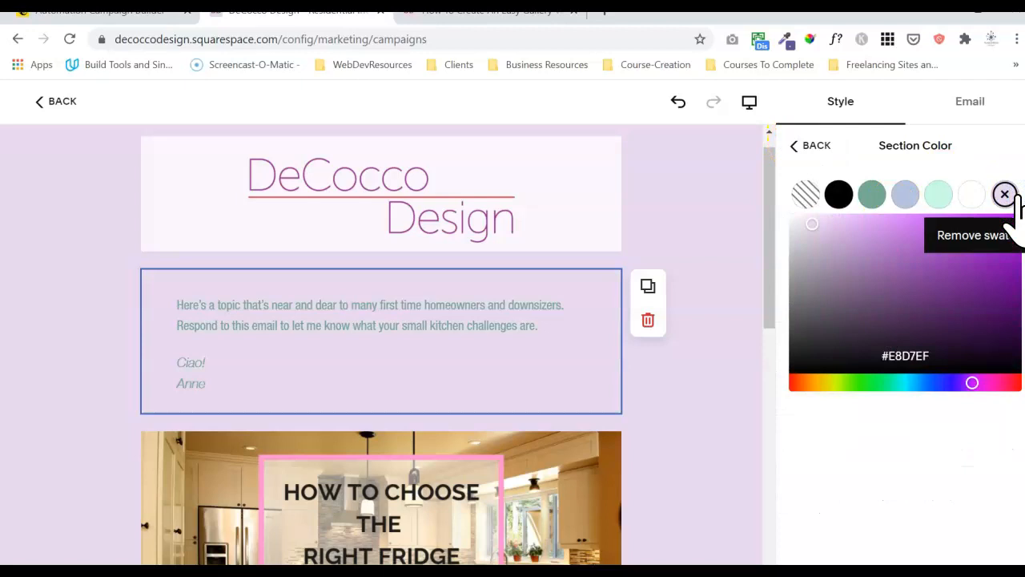
{"action": "left_click", "coordinate": [839, 195]}
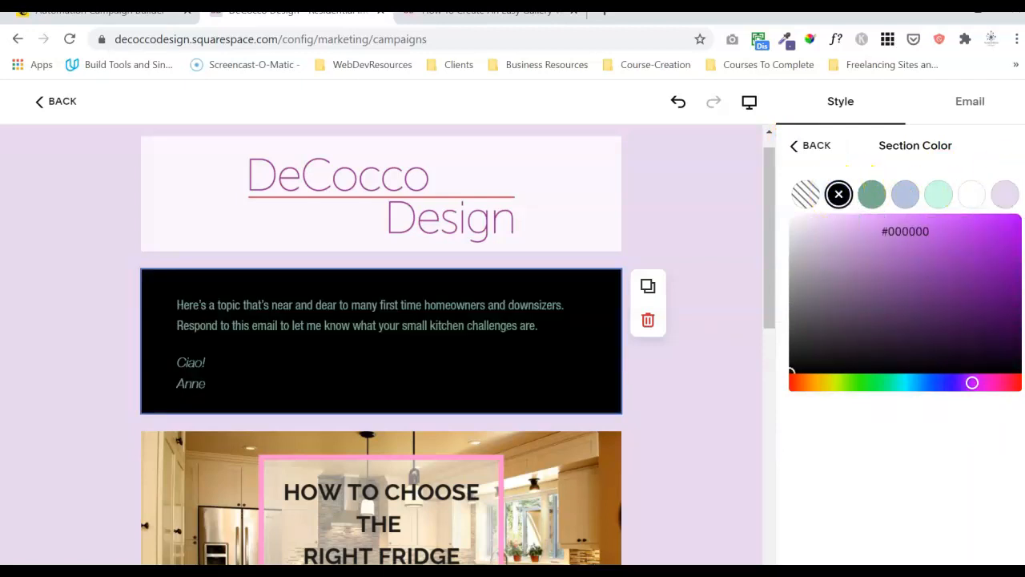
{"action": "left_click", "coordinate": [1004, 197]}
{"action": "left_click", "coordinate": [817, 146]}
{"action": "left_click", "coordinate": [893, 265]}
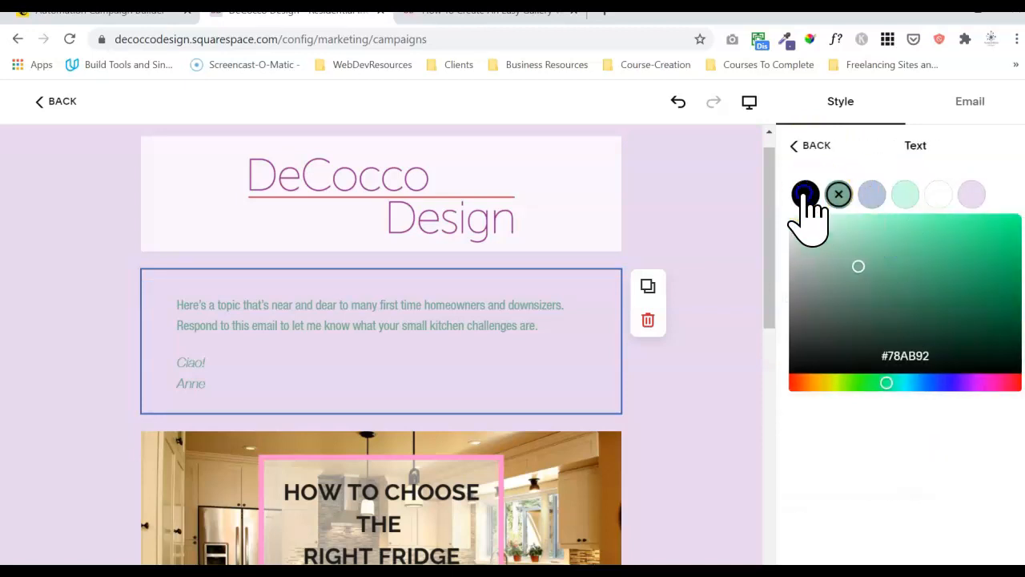
{"action": "left_click", "coordinate": [805, 195]}
{"action": "left_click", "coordinate": [696, 269]}
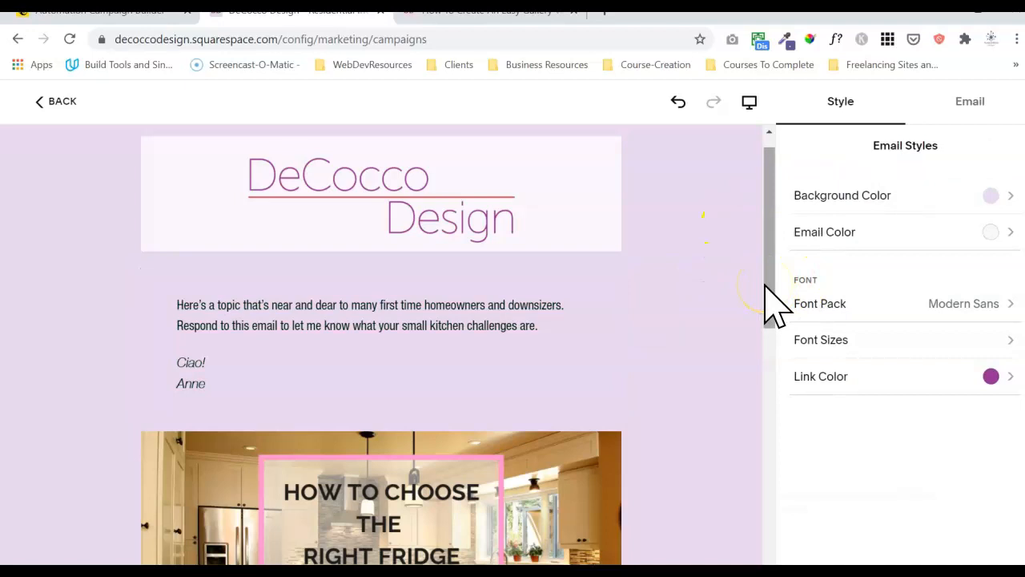
{"action": "left_click", "coordinate": [712, 294]}
{"action": "left_click", "coordinate": [546, 359]}
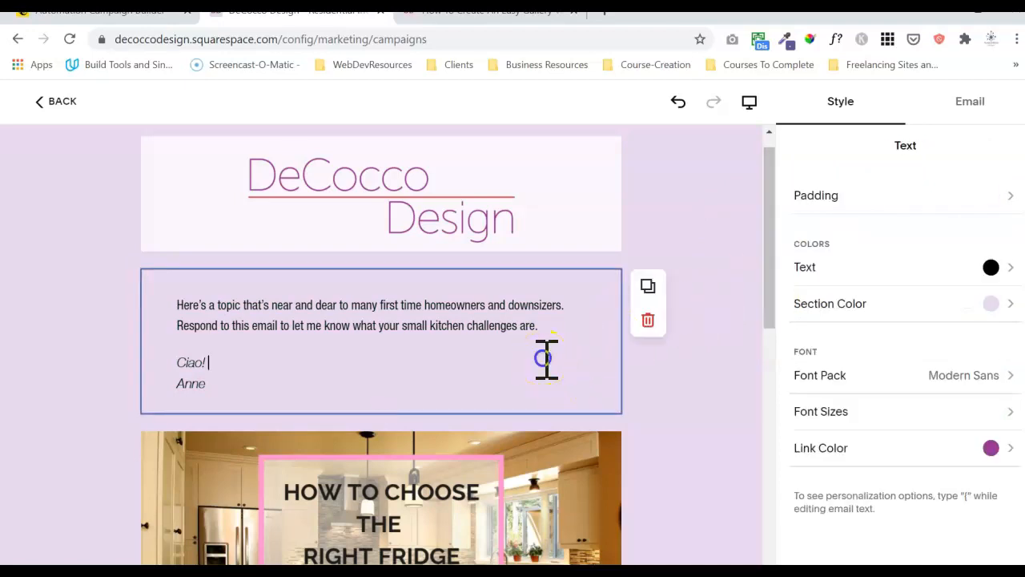
{"action": "left_click_drag", "start_coordinate": [220, 387], "coordinate": [164, 289]}
{"action": "left_click", "coordinate": [216, 264]}
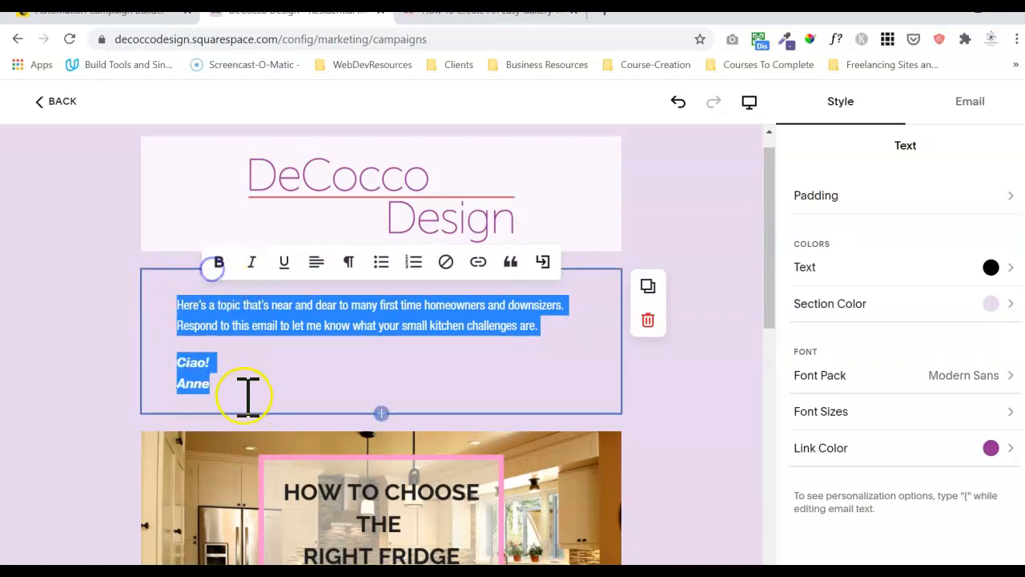
{"action": "left_click", "coordinate": [249, 382]}
{"action": "left_click_drag", "start_coordinate": [229, 388], "coordinate": [170, 356]}
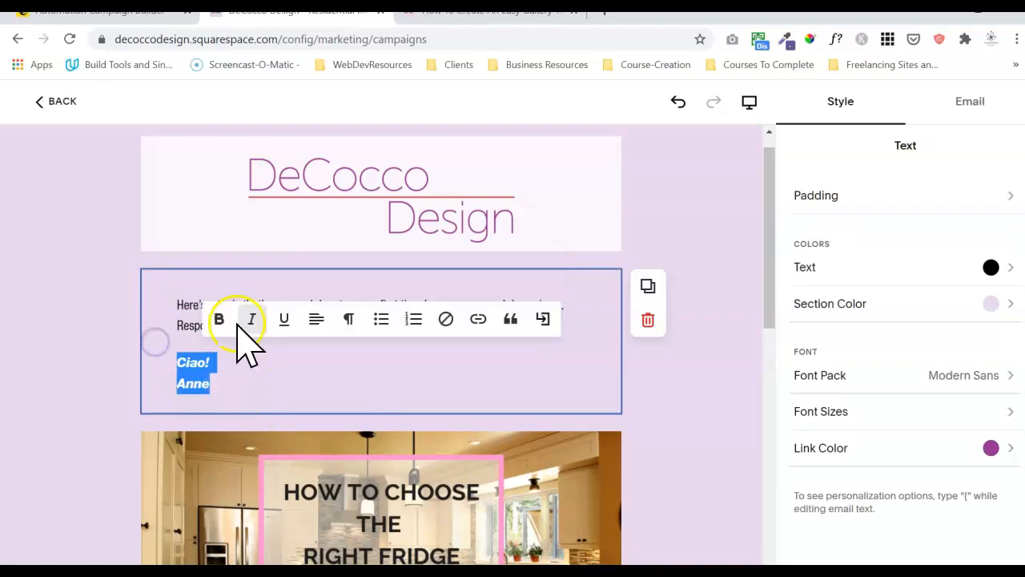
{"action": "left_click", "coordinate": [229, 365]}
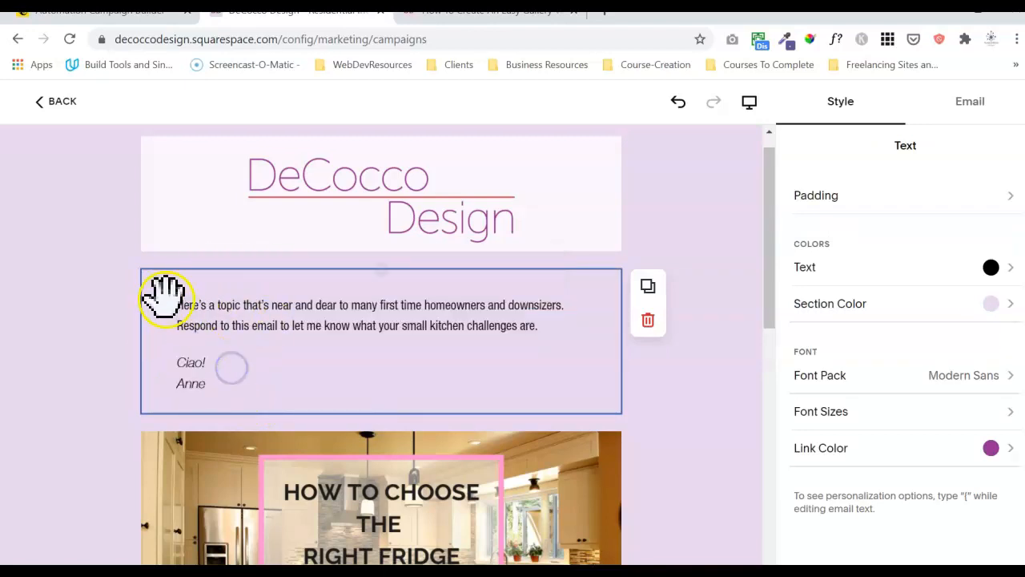
{"action": "left_click_drag", "start_coordinate": [176, 306], "coordinate": [583, 324]}
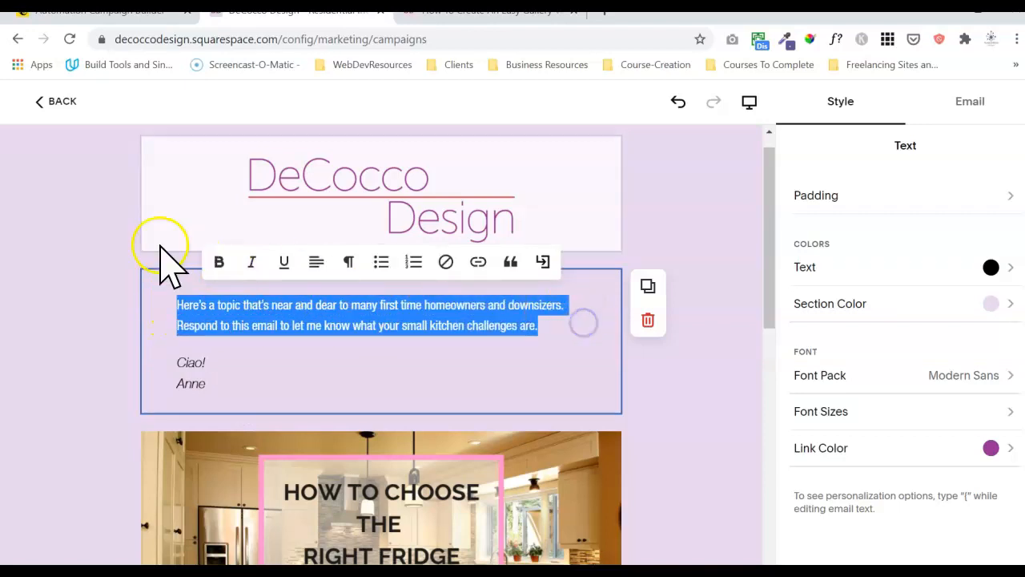
{"action": "left_click", "coordinate": [220, 263]}
{"action": "left_click", "coordinate": [275, 383]}
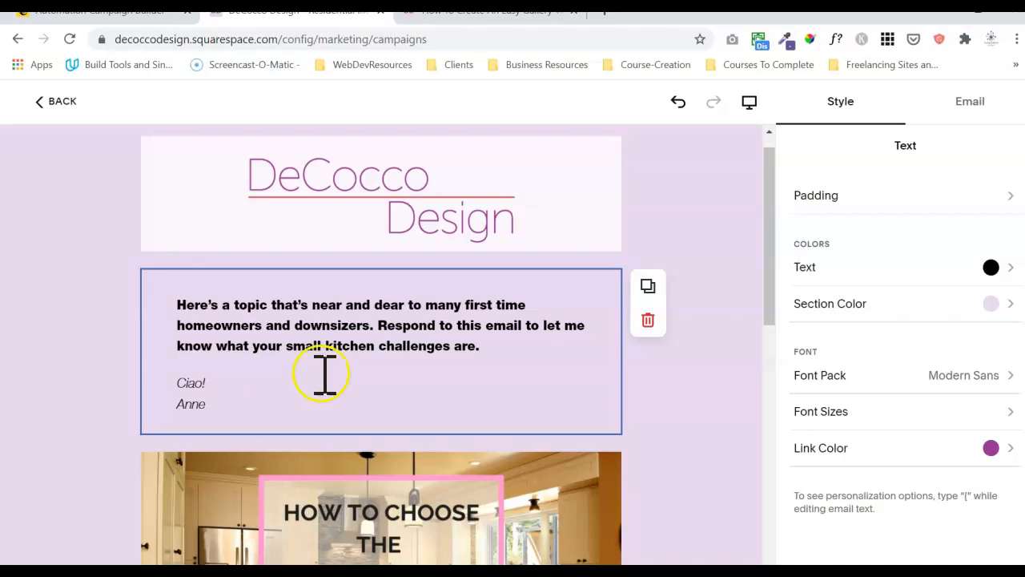
{"action": "left_click_drag", "start_coordinate": [510, 358], "coordinate": [183, 297]}
{"action": "left_click", "coordinate": [219, 263]}
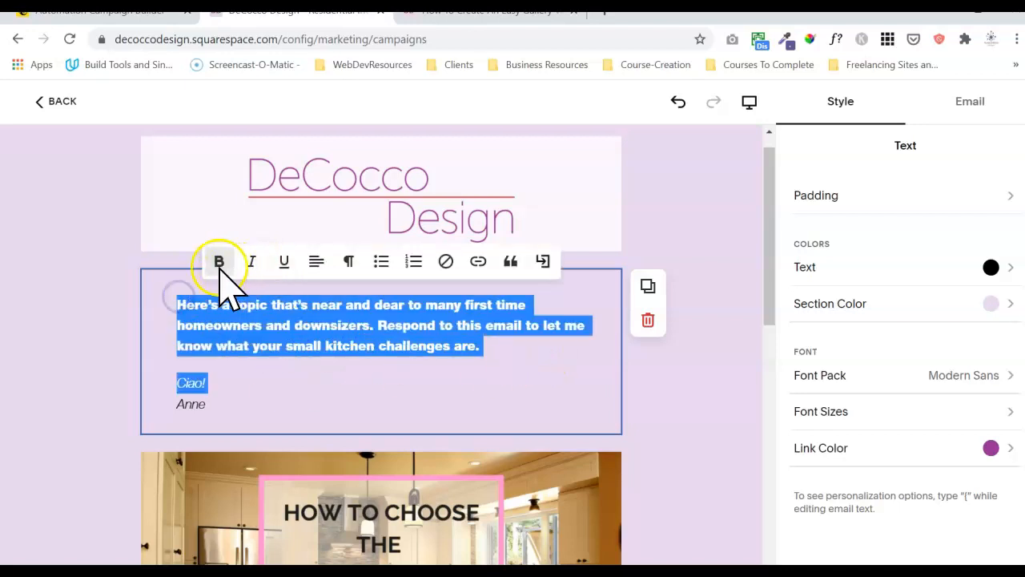
{"action": "left_click", "coordinate": [197, 356]}
{"action": "double_click", "coordinate": [200, 362]}
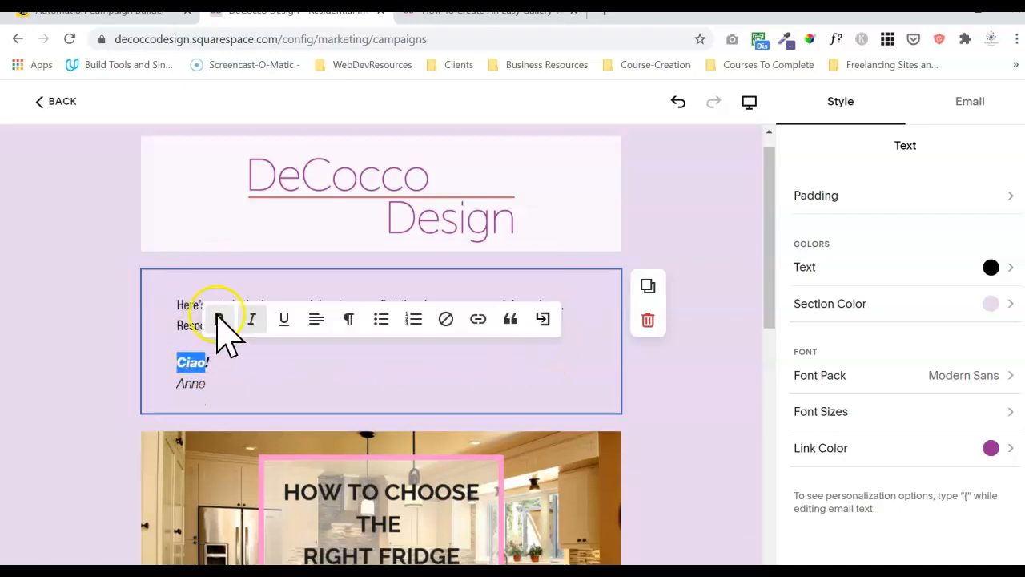
{"action": "left_click_drag", "start_coordinate": [231, 365], "coordinate": [127, 358]}
{"action": "left_click", "coordinate": [217, 320]}
{"action": "left_click", "coordinate": [257, 378]}
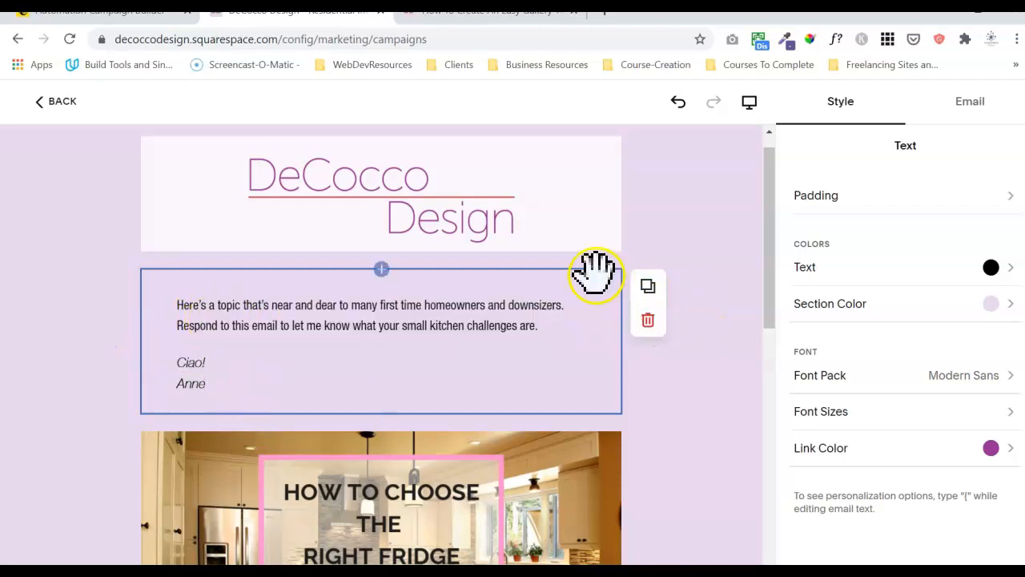
Try white and lavender intro text with a black section background.
{"action": "left_click", "coordinate": [913, 270]}
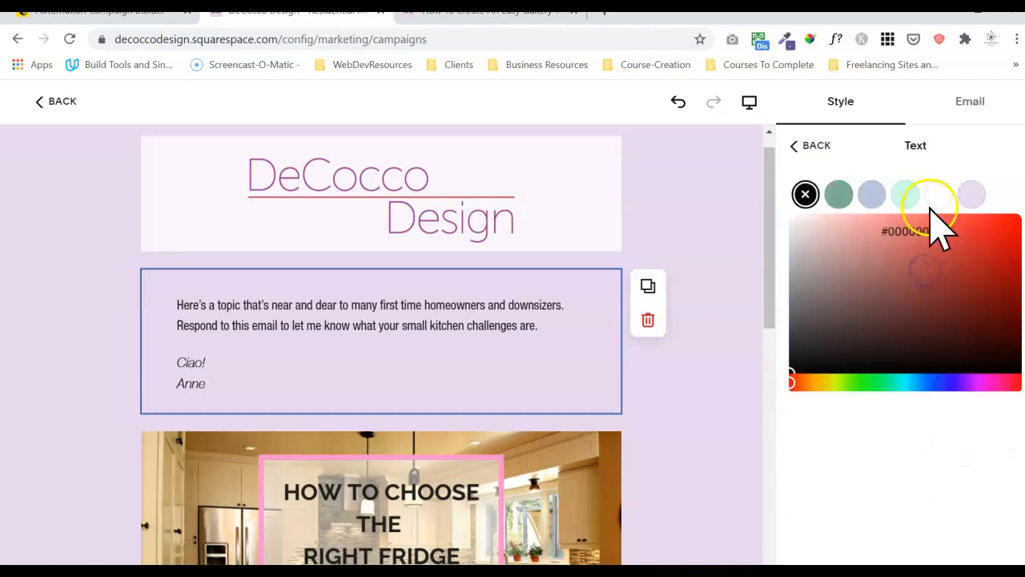
{"action": "left_click", "coordinate": [931, 198]}
{"action": "left_click", "coordinate": [813, 145]}
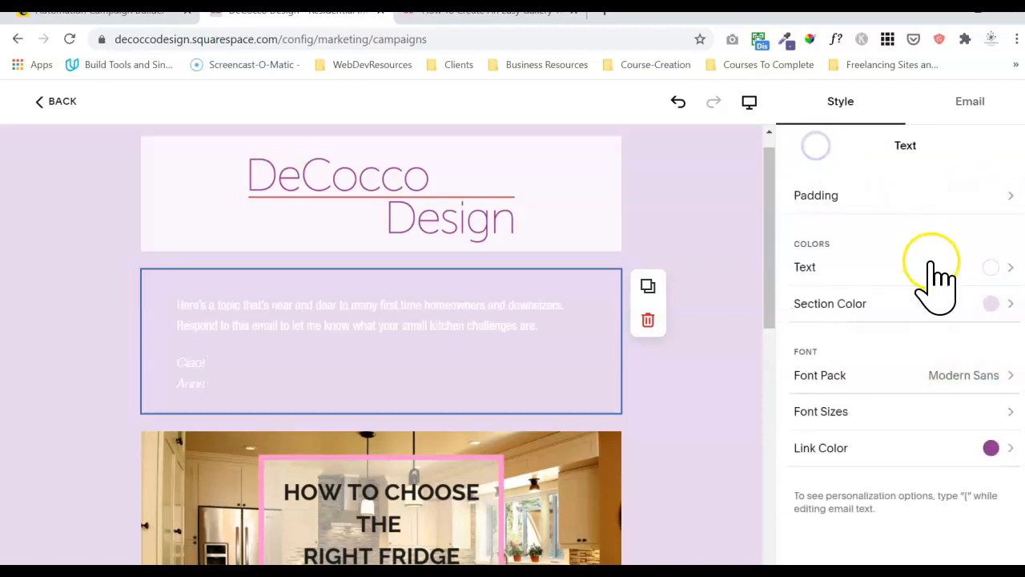
{"action": "left_click", "coordinate": [885, 265]}
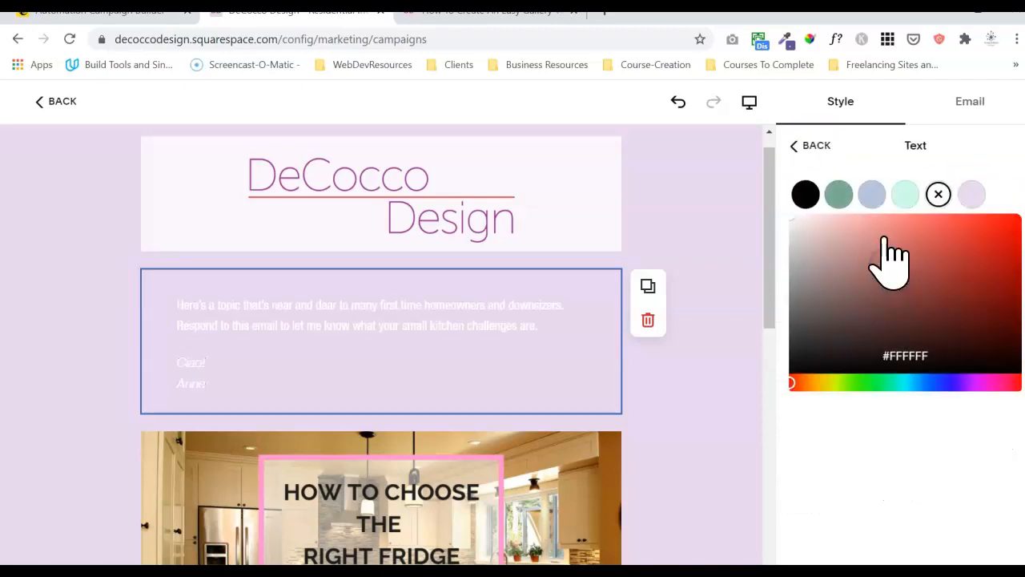
{"action": "left_click", "coordinate": [970, 196]}
{"action": "left_click", "coordinate": [813, 145]}
{"action": "left_click", "coordinate": [888, 307]}
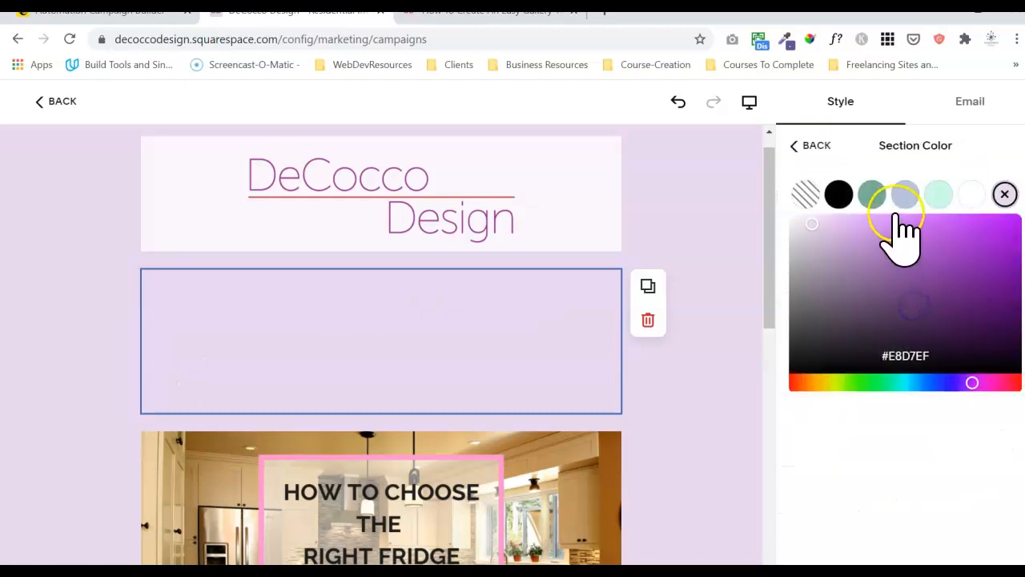
{"action": "left_click", "coordinate": [838, 194]}
{"action": "left_click", "coordinate": [682, 275]}
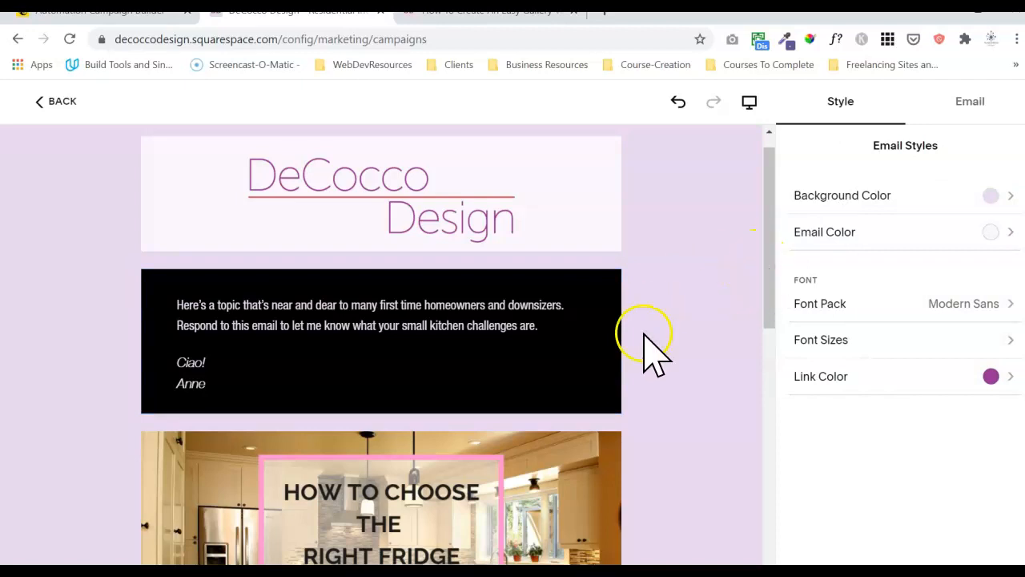
Set the intro block's section background to white and its text colour to black.
{"action": "left_click", "coordinate": [613, 333]}
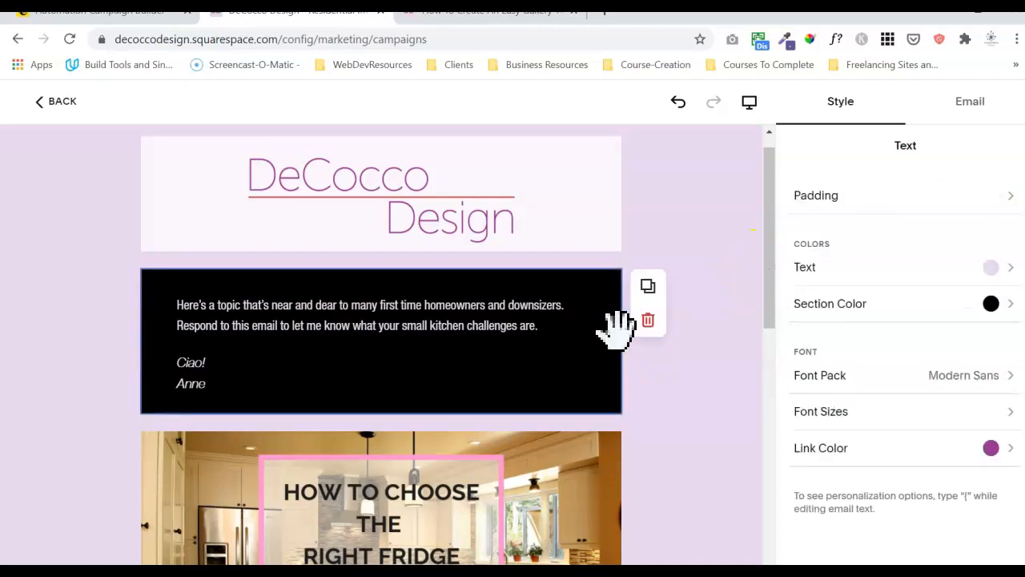
{"action": "left_click", "coordinate": [970, 267]}
{"action": "left_click", "coordinate": [938, 195]}
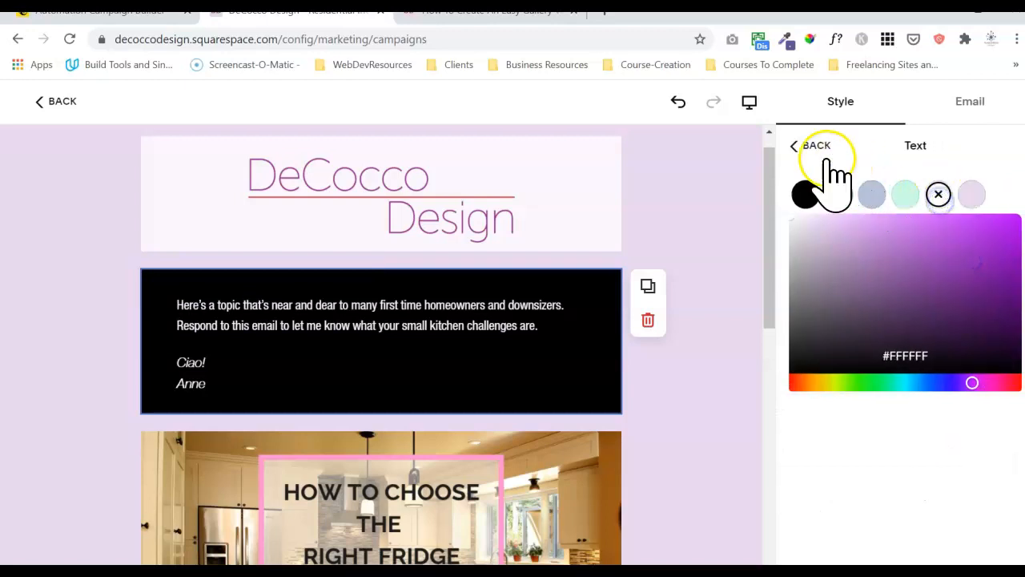
{"action": "left_click", "coordinate": [825, 152]}
{"action": "left_click", "coordinate": [929, 313]}
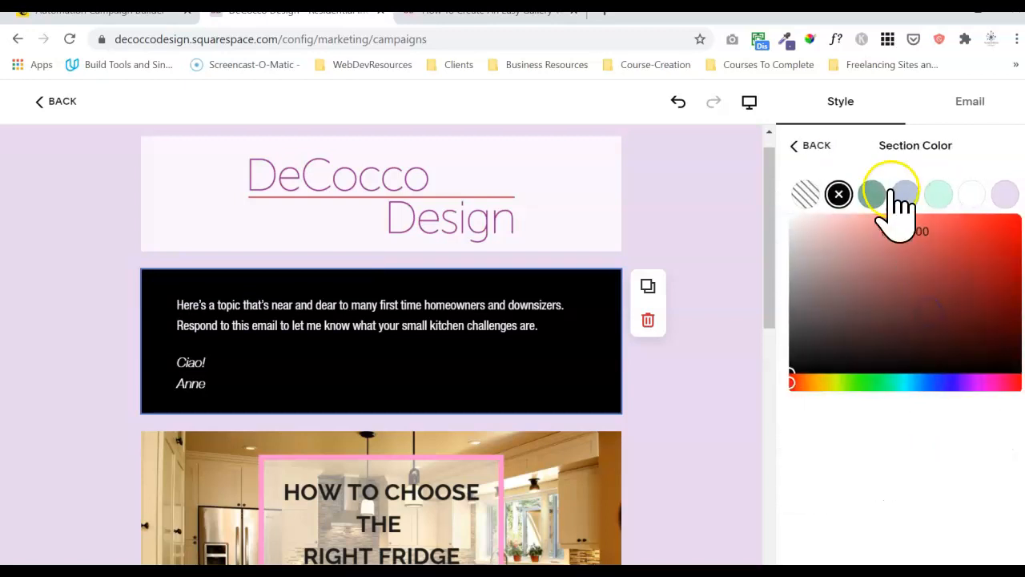
{"action": "left_click", "coordinate": [972, 194]}
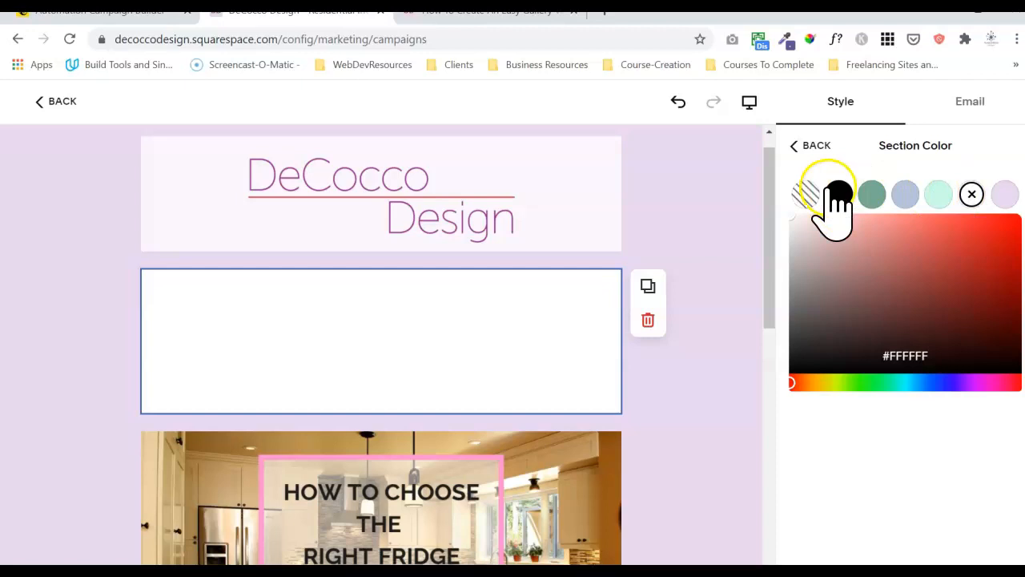
{"action": "left_click", "coordinate": [815, 145]}
{"action": "left_click", "coordinate": [942, 267]}
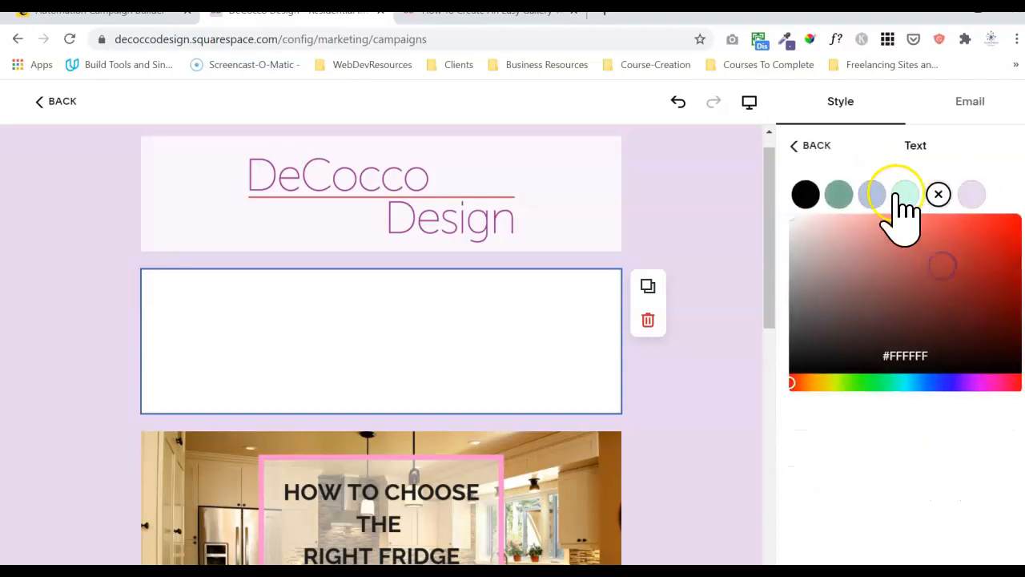
{"action": "left_click", "coordinate": [882, 202]}
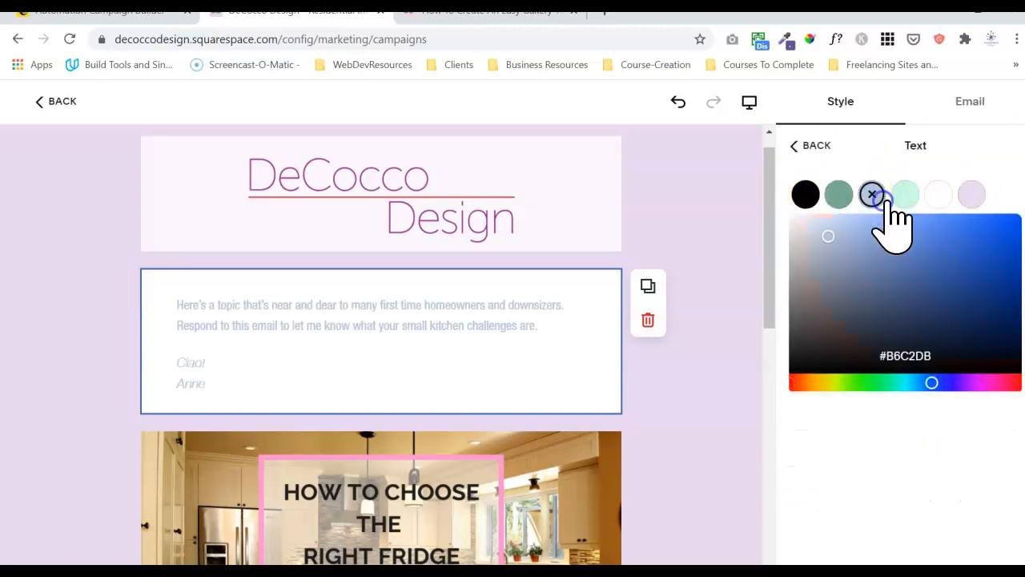
{"action": "left_click", "coordinate": [806, 199]}
{"action": "left_click", "coordinate": [796, 143]}
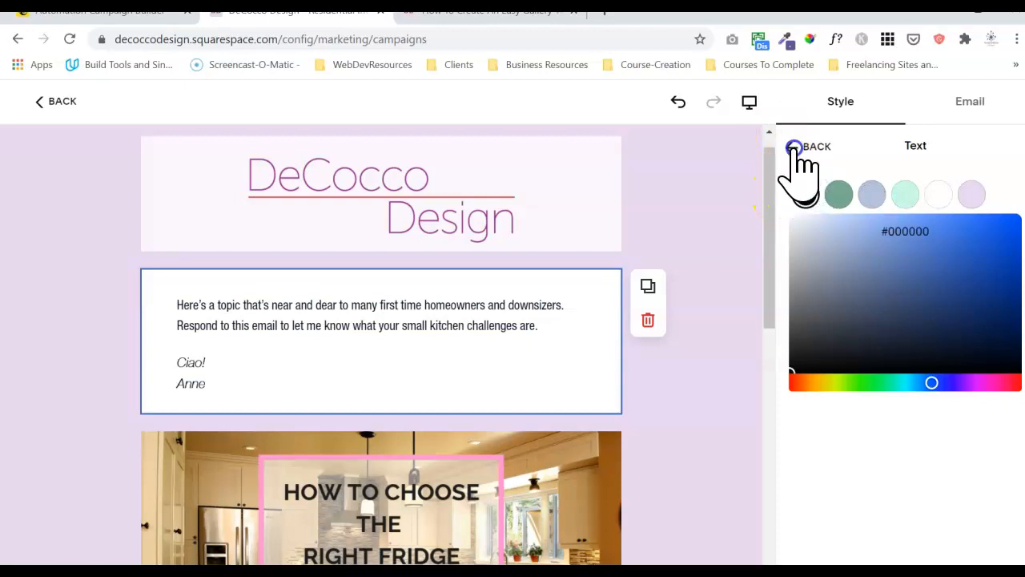
{"action": "left_click", "coordinate": [702, 246]}
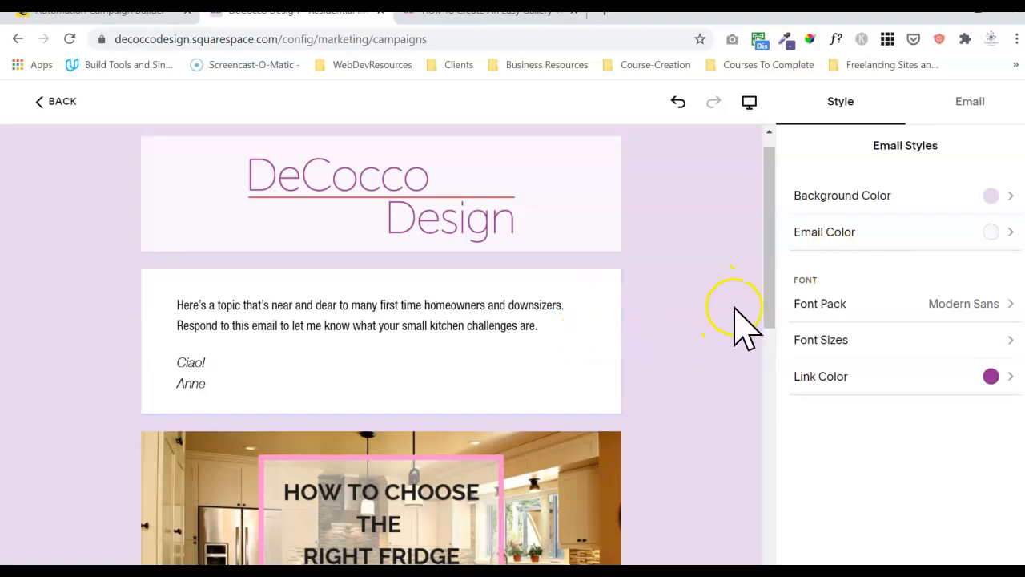
{"action": "left_click_drag", "start_coordinate": [766, 327], "coordinate": [758, 282]}
Try lavender then white for the intro section background, then fine-tune it to near-white #FDF9FF.
{"action": "left_click", "coordinate": [557, 295]}
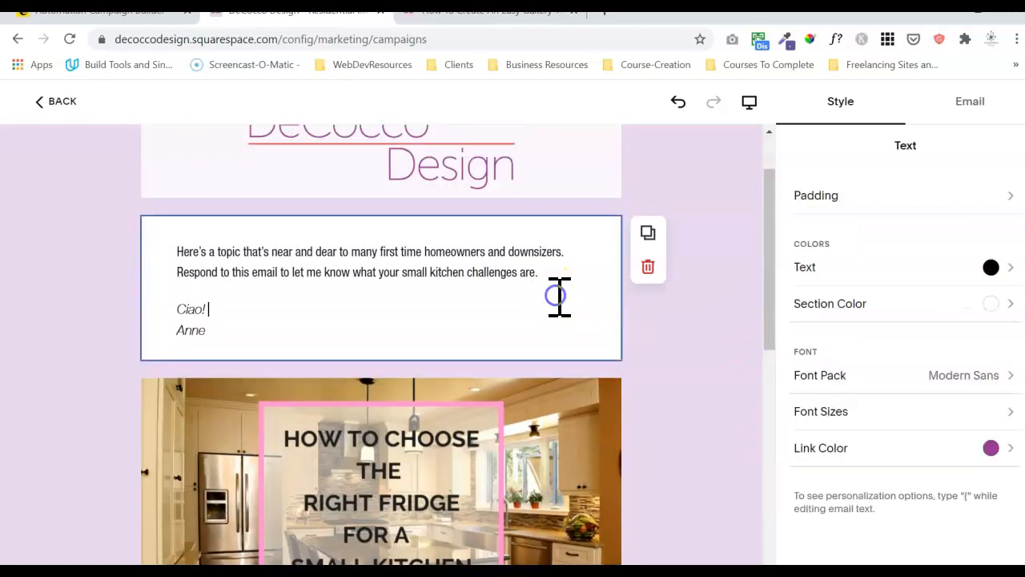
{"action": "left_click", "coordinate": [865, 199]}
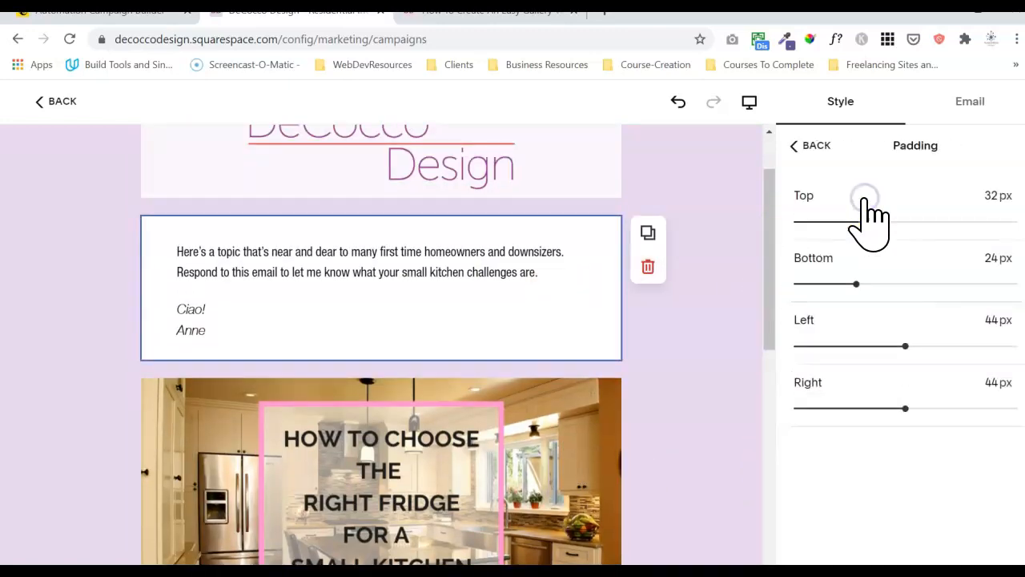
{"action": "left_click", "coordinate": [811, 148]}
{"action": "left_click", "coordinate": [872, 312]}
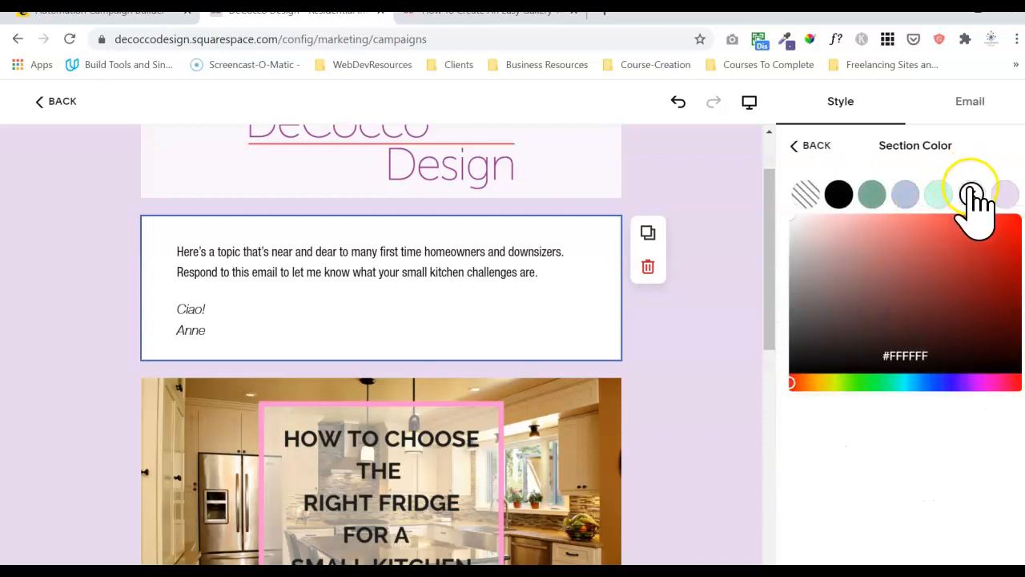
{"action": "left_click", "coordinate": [1004, 195]}
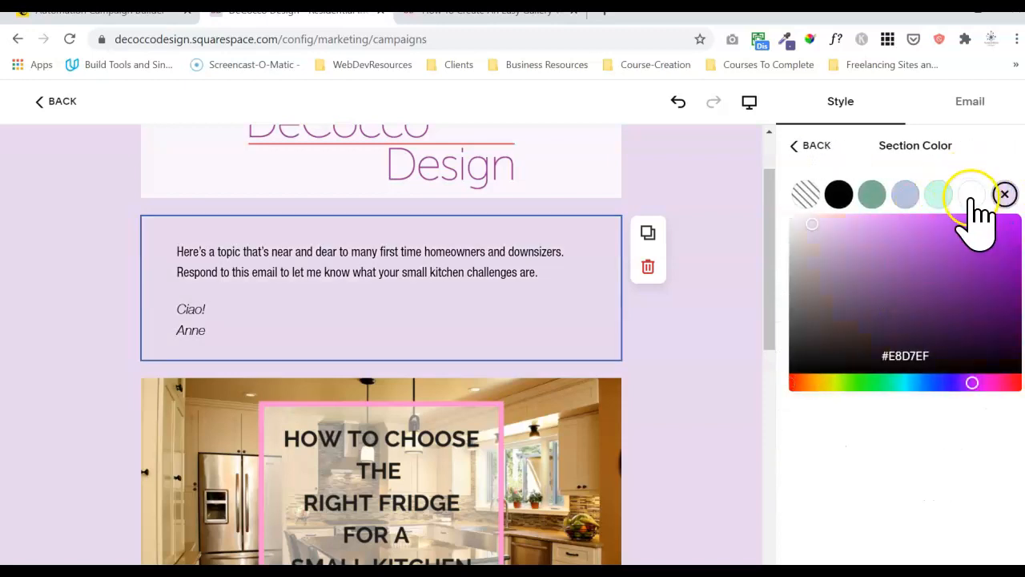
{"action": "left_click", "coordinate": [972, 195]}
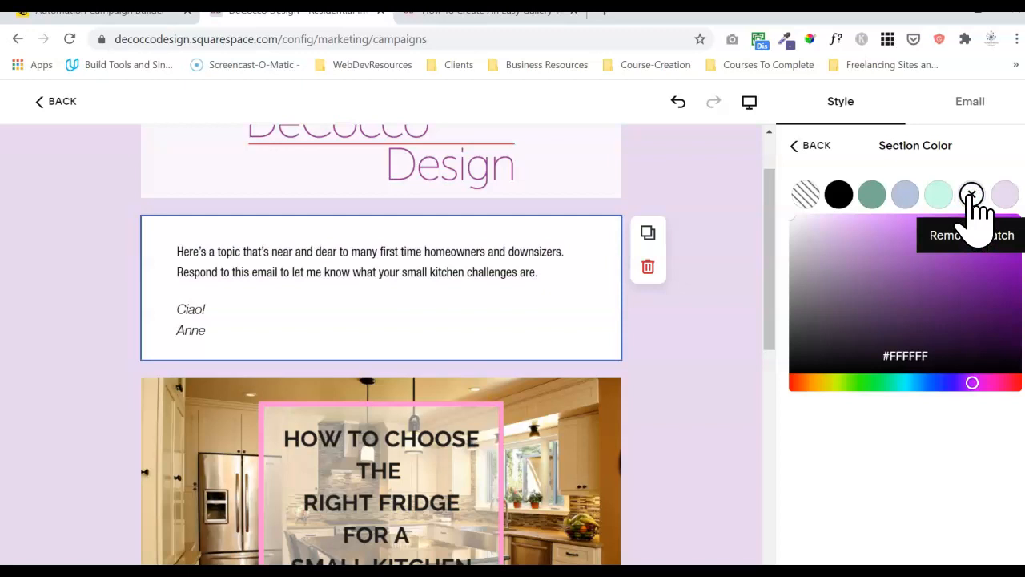
{"action": "left_click", "coordinate": [791, 225]}
{"action": "left_click_drag", "start_coordinate": [793, 215], "coordinate": [795, 221]}
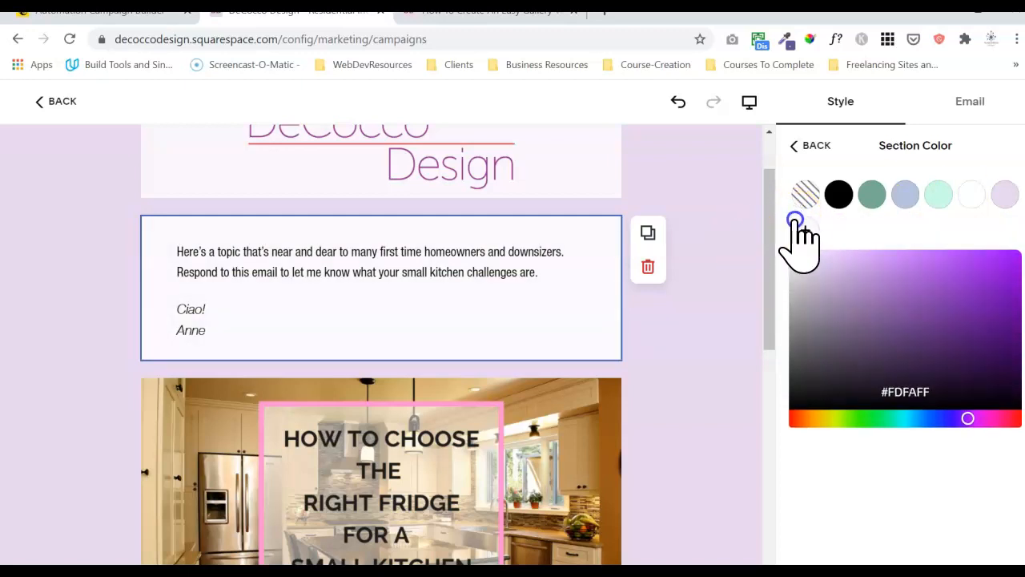
Check the fridge article blog section's background colour options for comparison.
{"action": "left_click", "coordinate": [716, 320]}
{"action": "scroll", "coordinate": [721, 328], "scroll_direction": "down", "scroll_amount": 2}
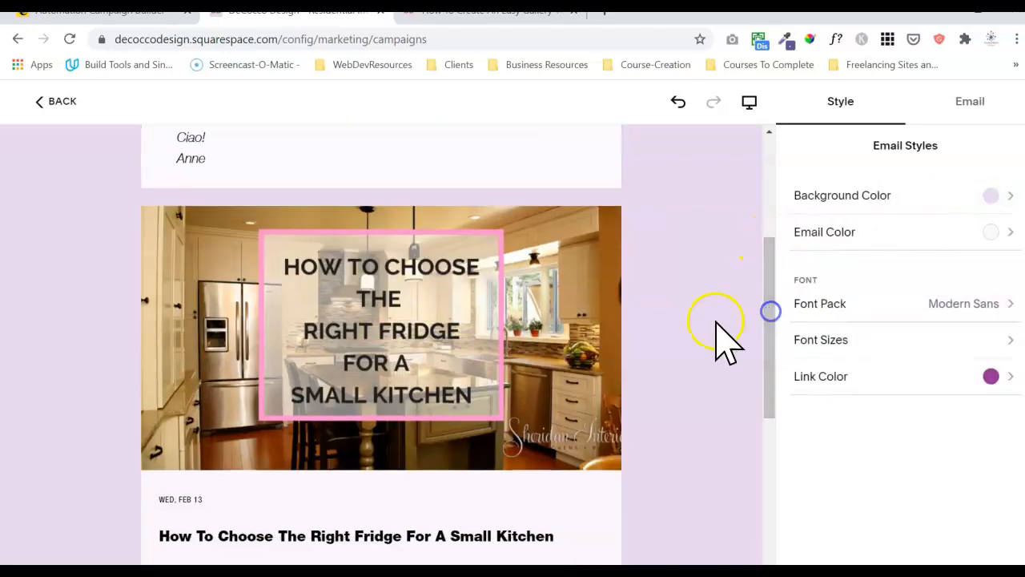
{"action": "left_click", "coordinate": [554, 505]}
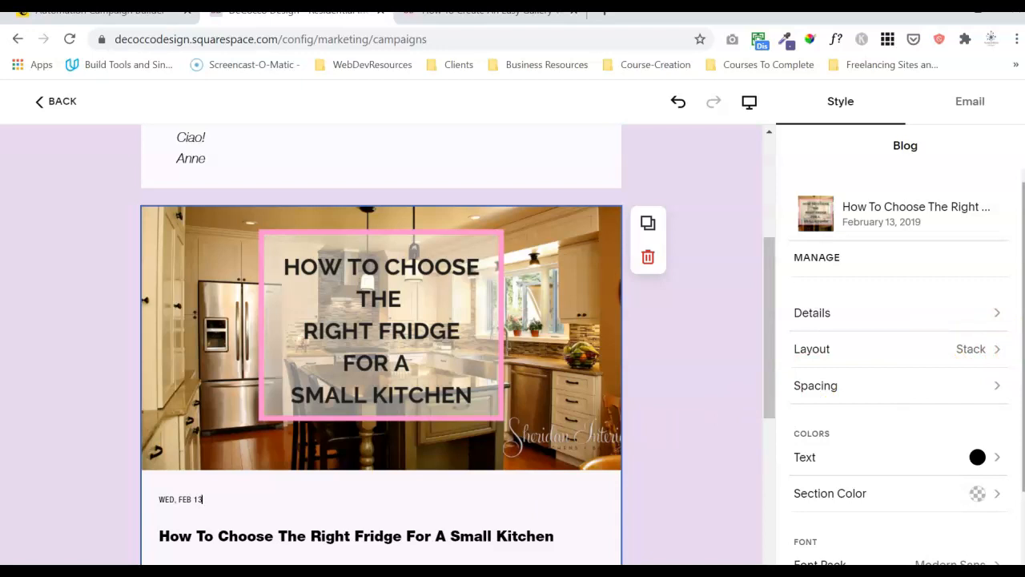
{"action": "scroll", "coordinate": [1014, 424], "scroll_direction": "down", "scroll_amount": 1}
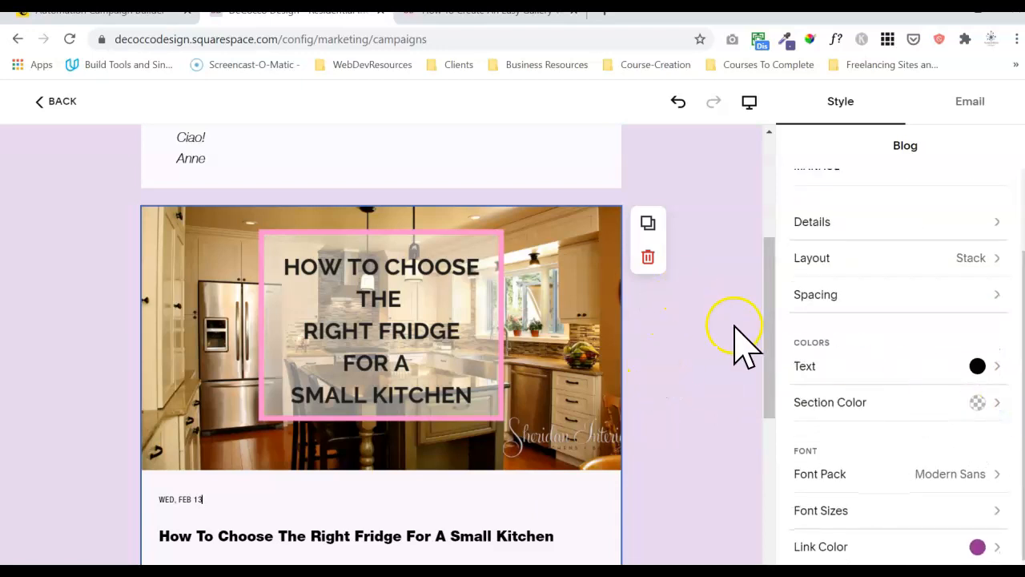
{"action": "left_click", "coordinate": [818, 403]}
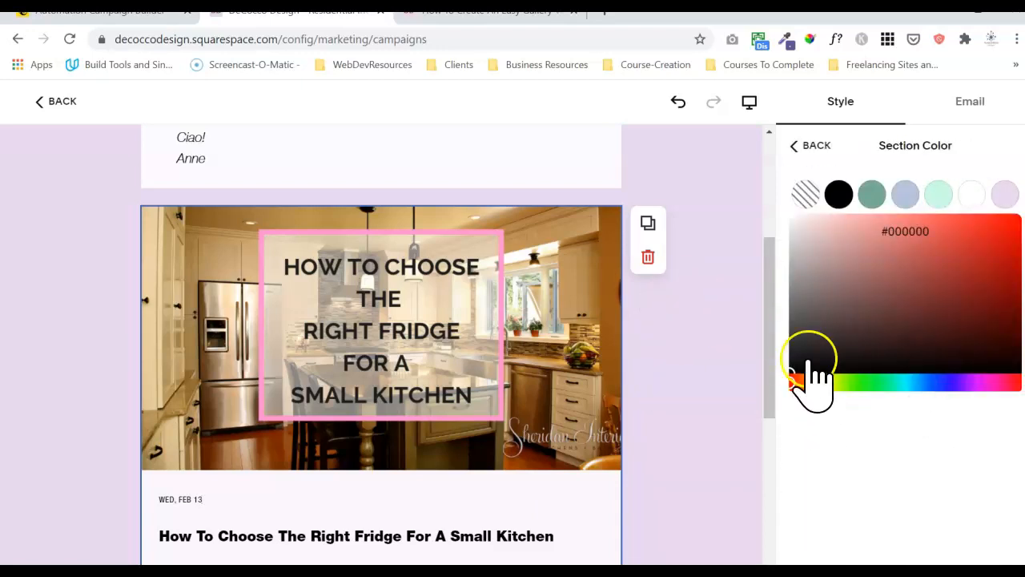
{"action": "left_click", "coordinate": [753, 208]}
{"action": "scroll", "coordinate": [774, 221], "scroll_direction": "up", "scroll_amount": 2}
Set the intro text section's background to transparent and deselect the block.
{"action": "left_click", "coordinate": [526, 275]}
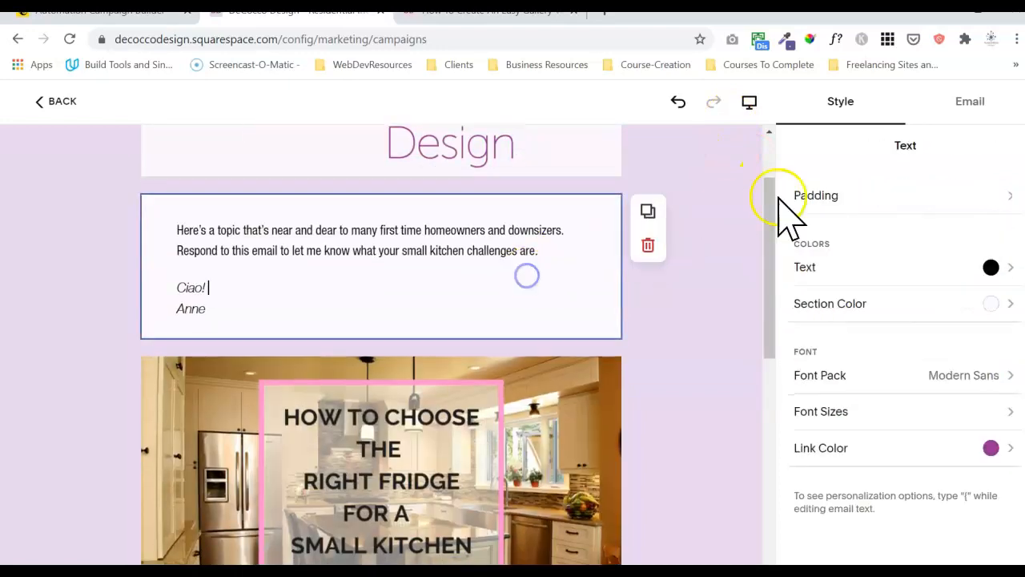
{"action": "left_click", "coordinate": [880, 303]}
{"action": "left_click", "coordinate": [808, 196]}
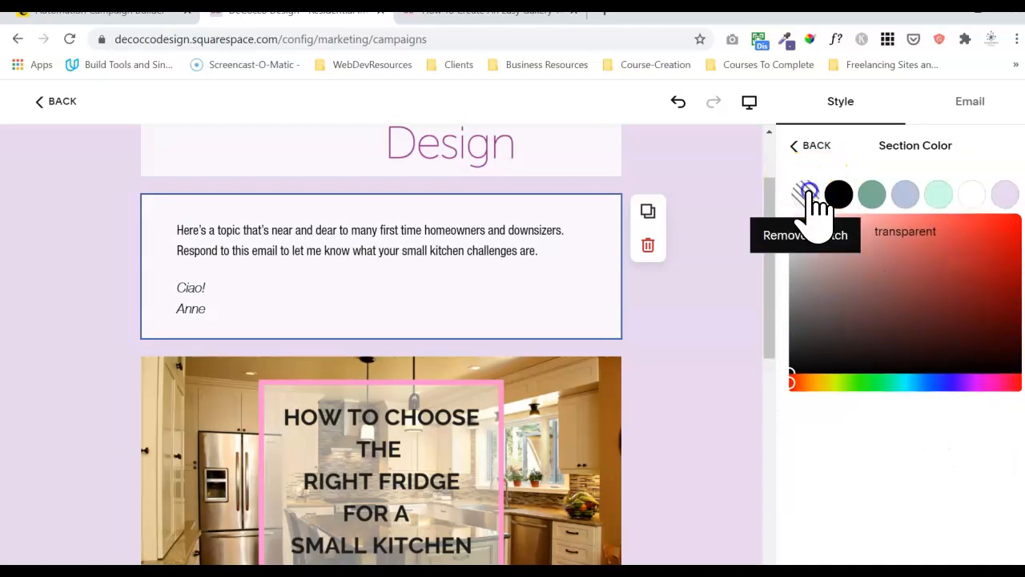
{"action": "left_click", "coordinate": [794, 144]}
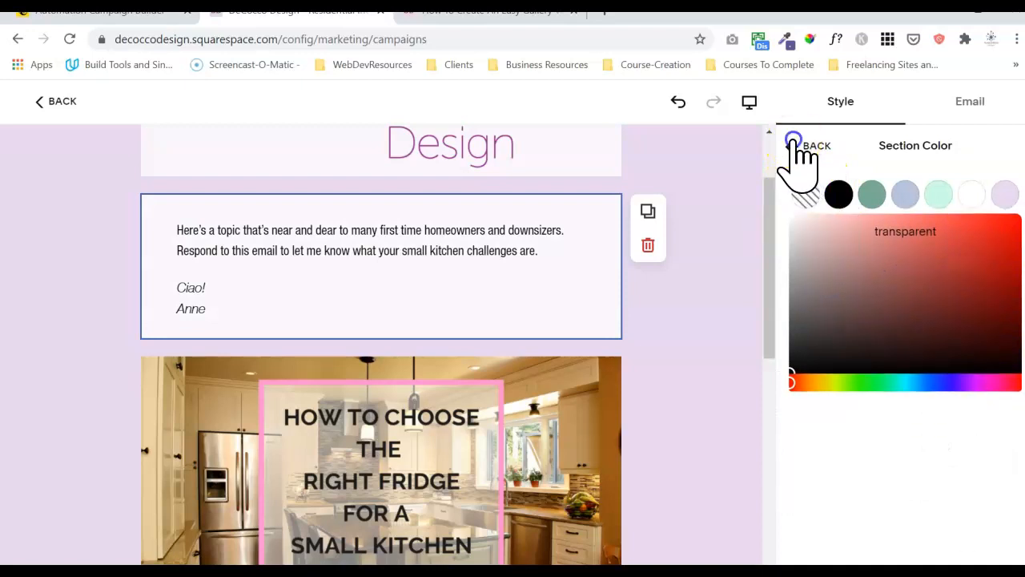
{"action": "left_click", "coordinate": [736, 229]}
{"action": "left_click", "coordinate": [551, 251]}
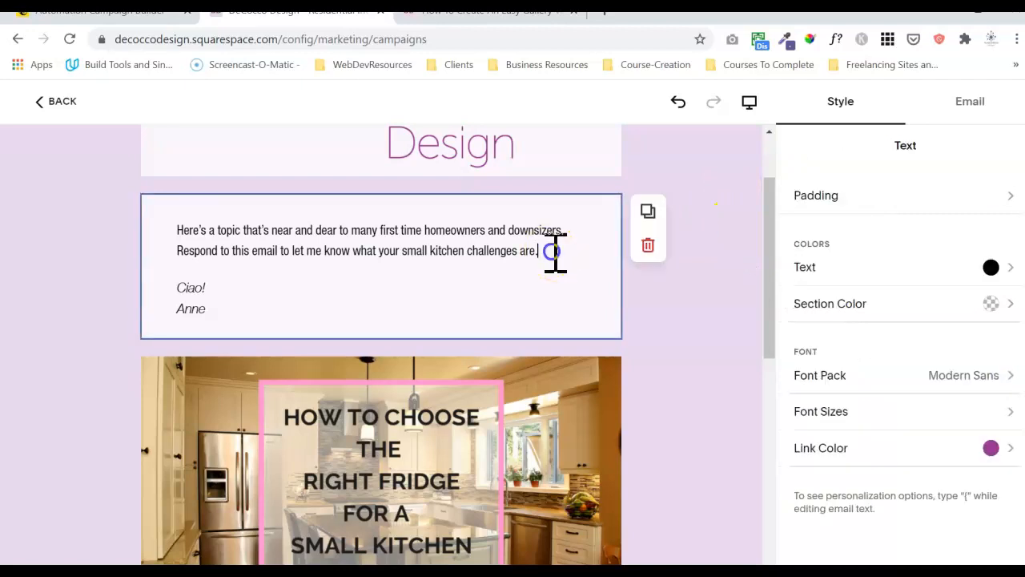
{"action": "left_click", "coordinate": [897, 303]}
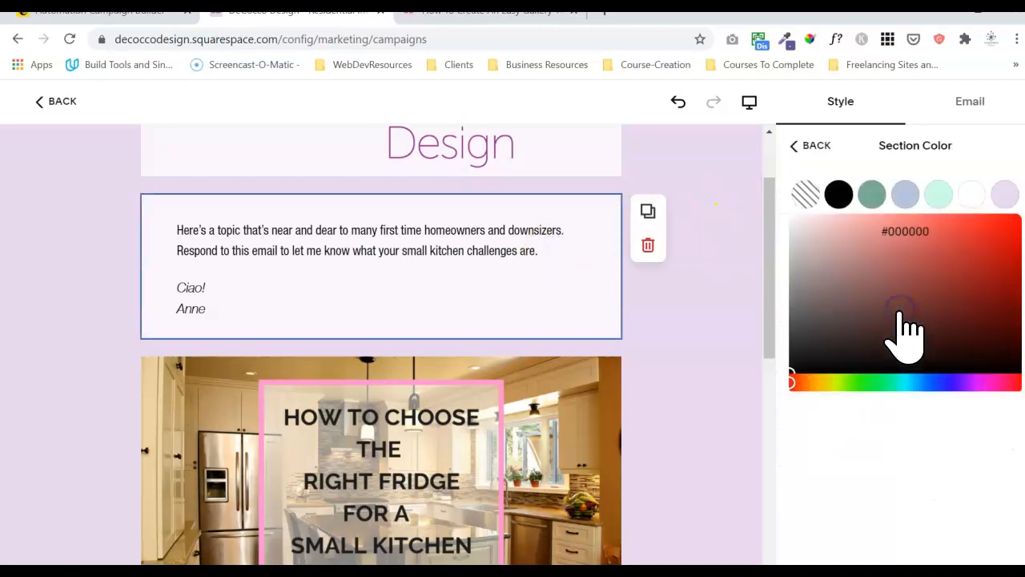
{"action": "left_click", "coordinate": [805, 196]}
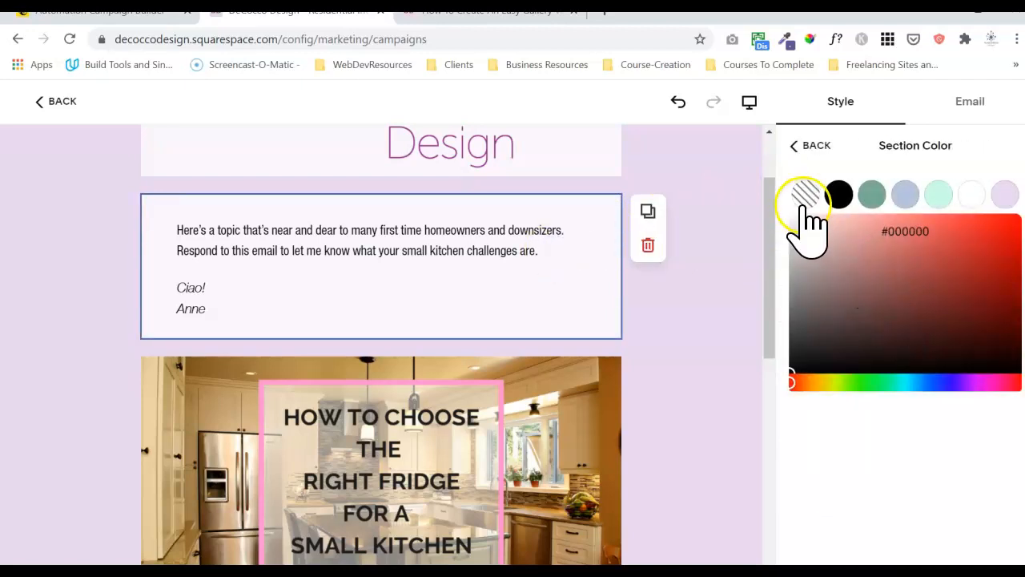
{"action": "left_click", "coordinate": [797, 149]}
{"action": "left_click", "coordinate": [740, 181]}
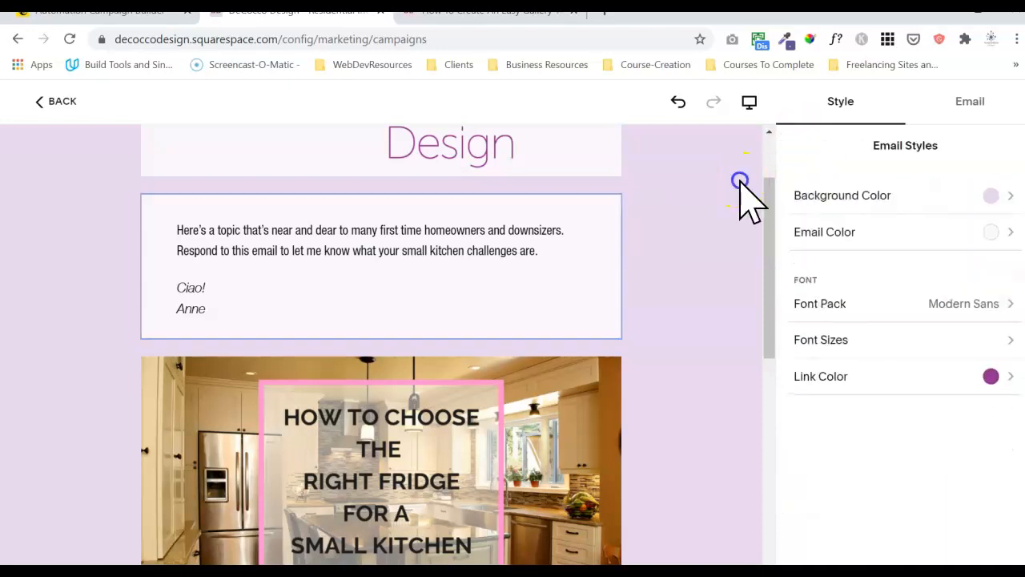
Bring up the Send Test dialog from the campaign's Email settings.
{"action": "left_click_drag", "start_coordinate": [761, 256], "coordinate": [748, 164]}
{"action": "left_click", "coordinate": [703, 192]}
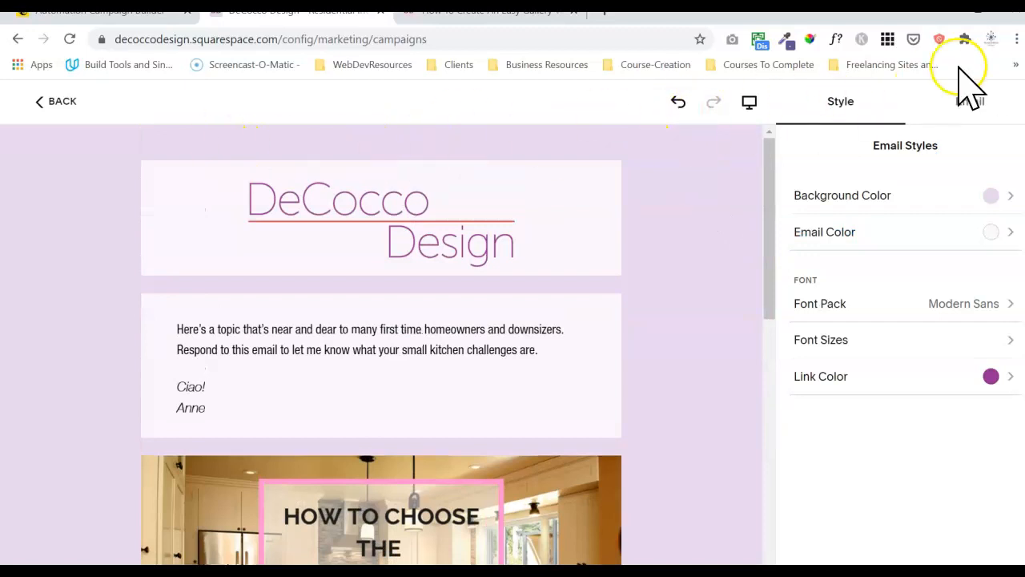
{"action": "left_click", "coordinate": [961, 109]}
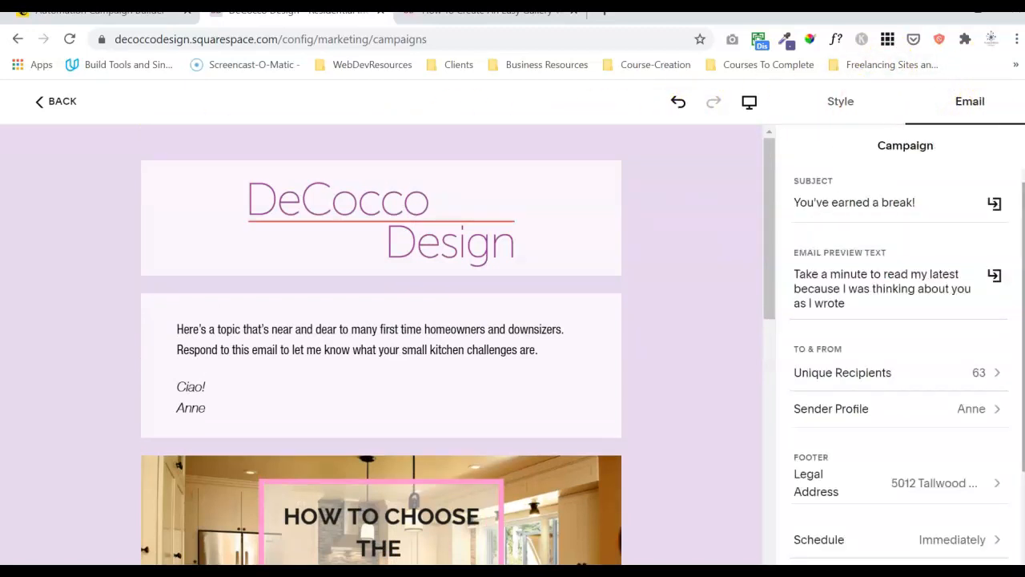
{"action": "left_click_drag", "start_coordinate": [1023, 270], "coordinate": [1023, 361]}
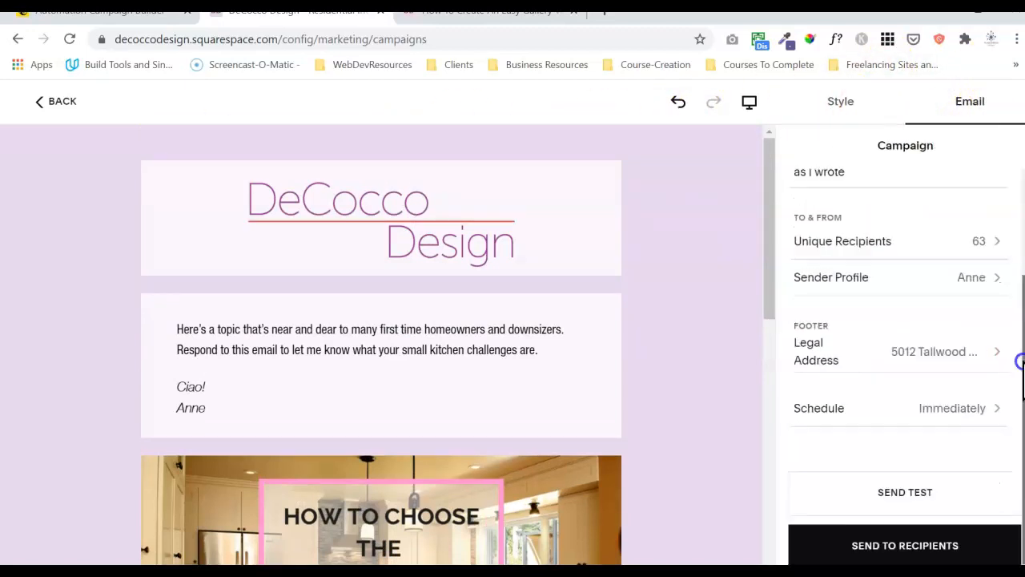
{"action": "left_click", "coordinate": [907, 492]}
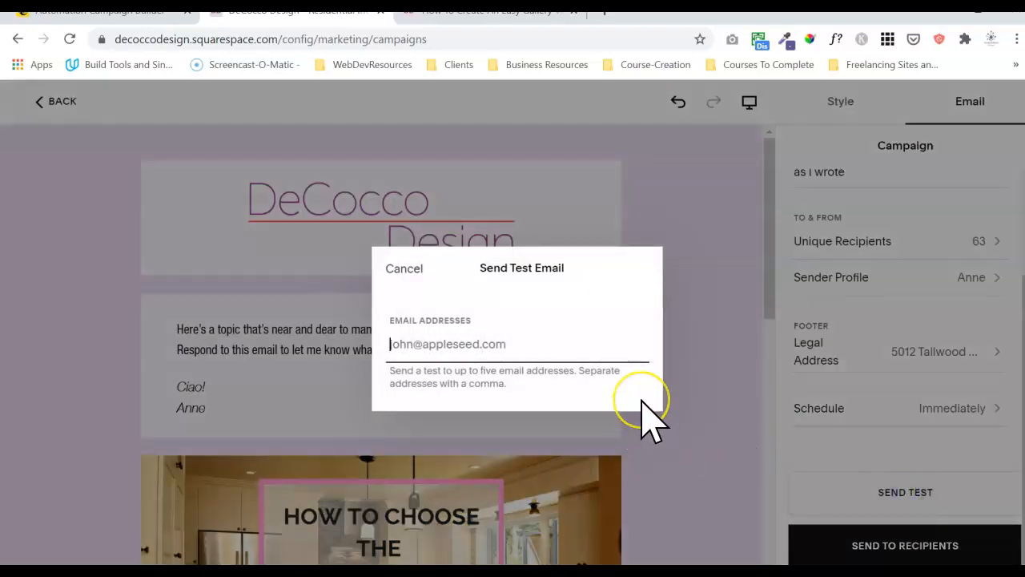
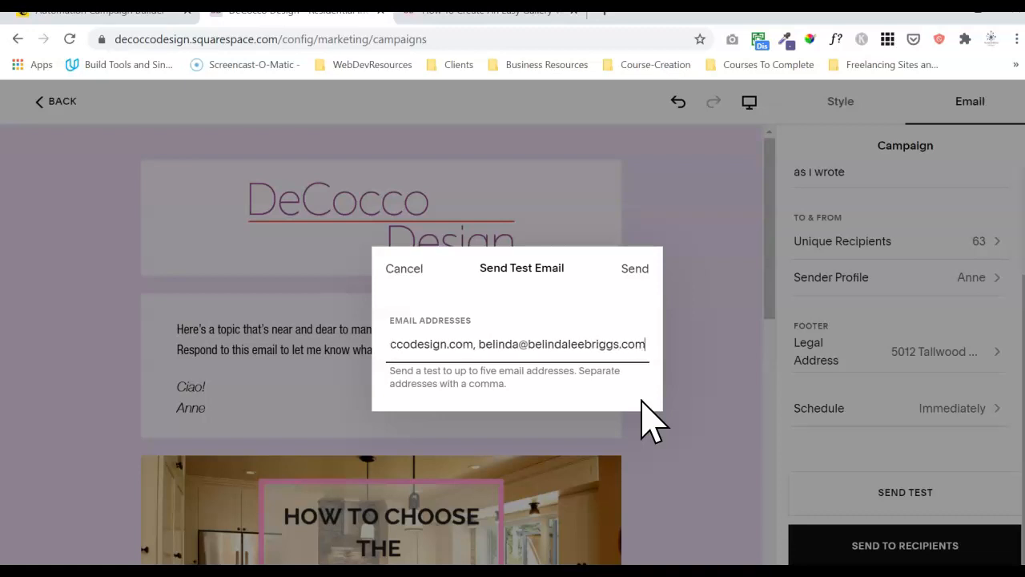
Send the test, view the received email in the Gmail window, then close it and confirm.
{"action": "left_click", "coordinate": [631, 269]}
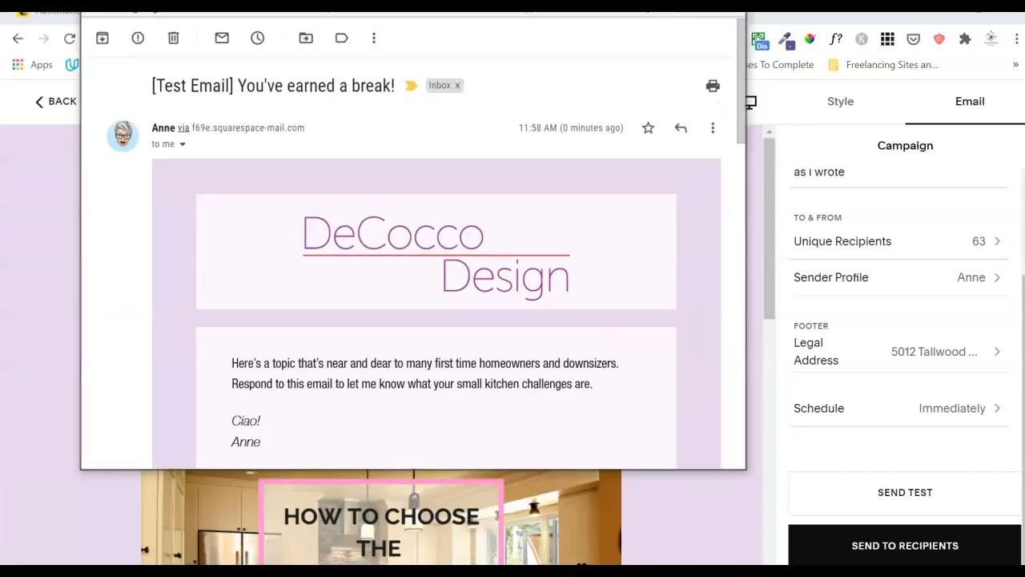
{"action": "left_click_drag", "start_coordinate": [465, 4], "coordinate": [532, 56]}
{"action": "left_click_drag", "start_coordinate": [806, 116], "coordinate": [802, 178]}
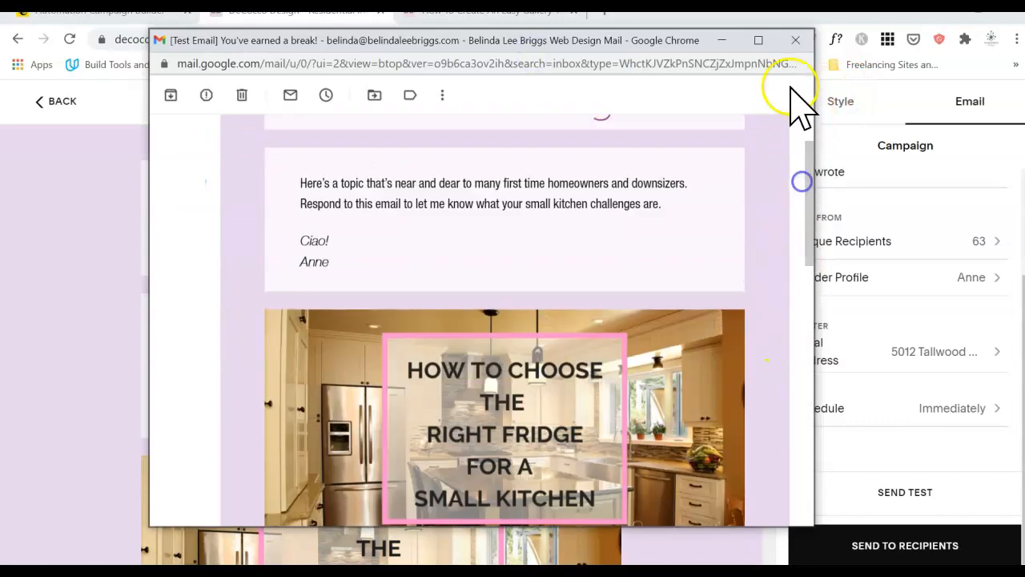
{"action": "left_click", "coordinate": [796, 40]}
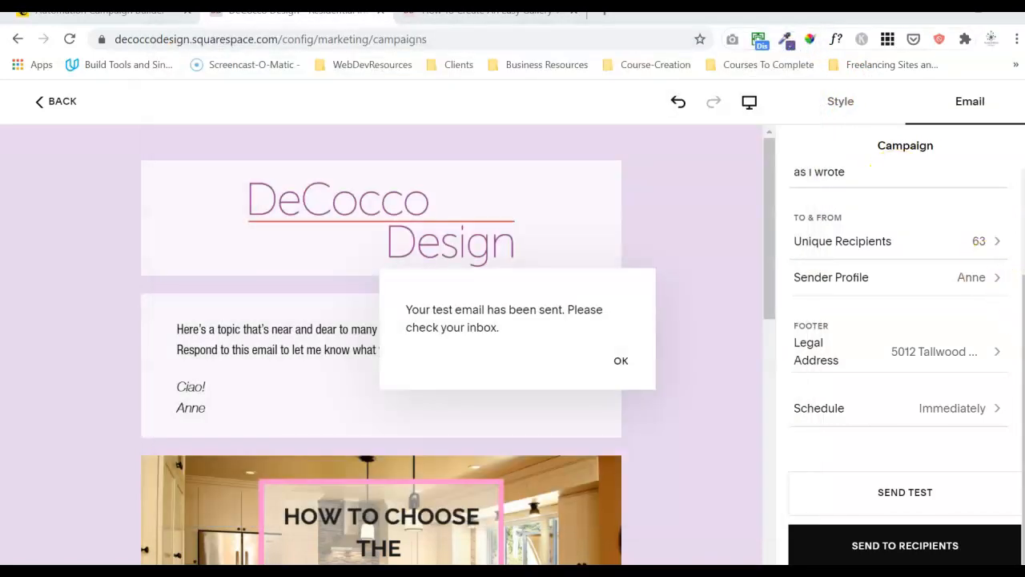
{"action": "left_click", "coordinate": [620, 361]}
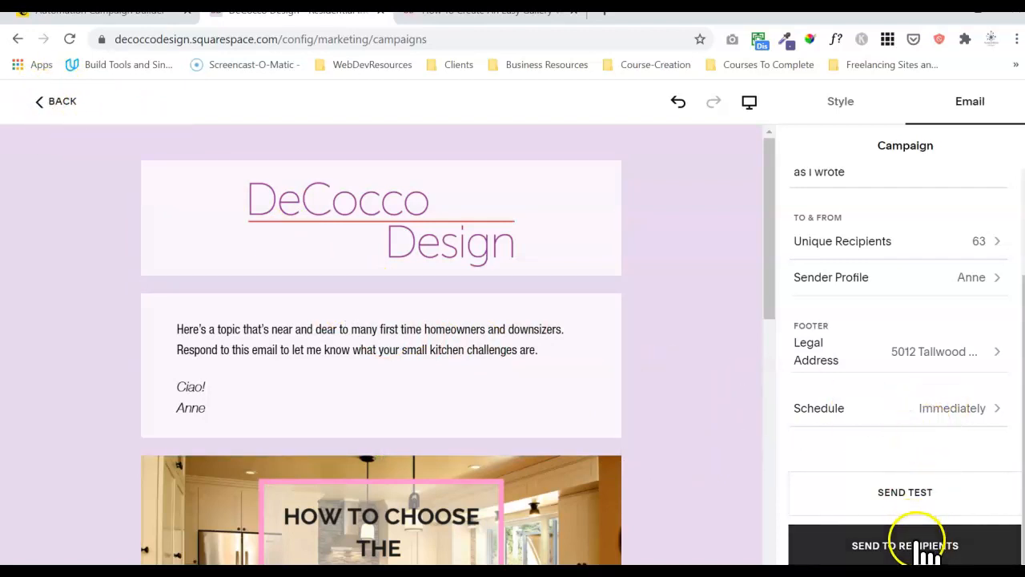
Return to the Email Campaigns dashboard and preview the You've earned a break! draft in Drafts.
{"action": "left_click", "coordinate": [54, 102]}
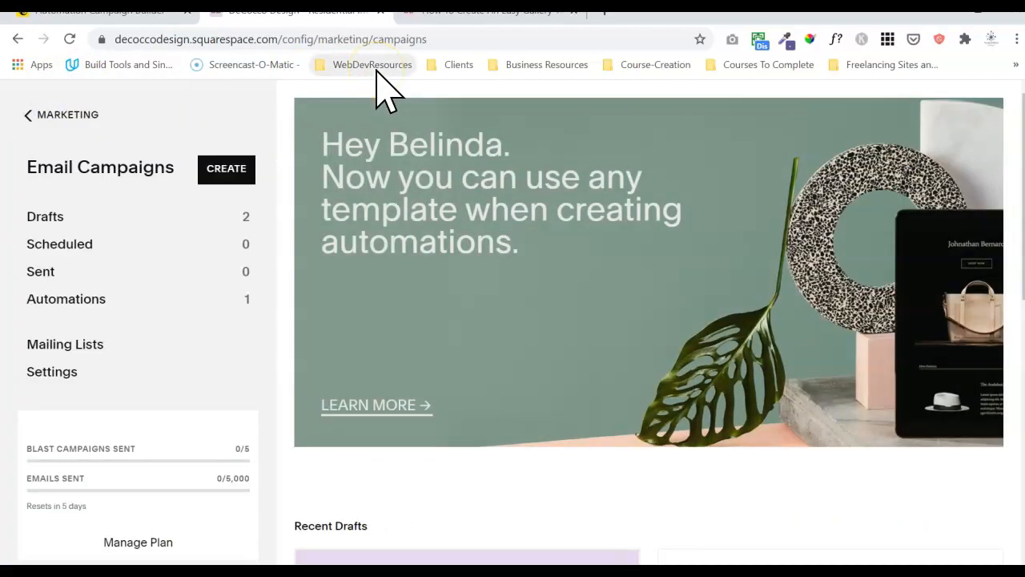
{"action": "left_click", "coordinate": [168, 217]}
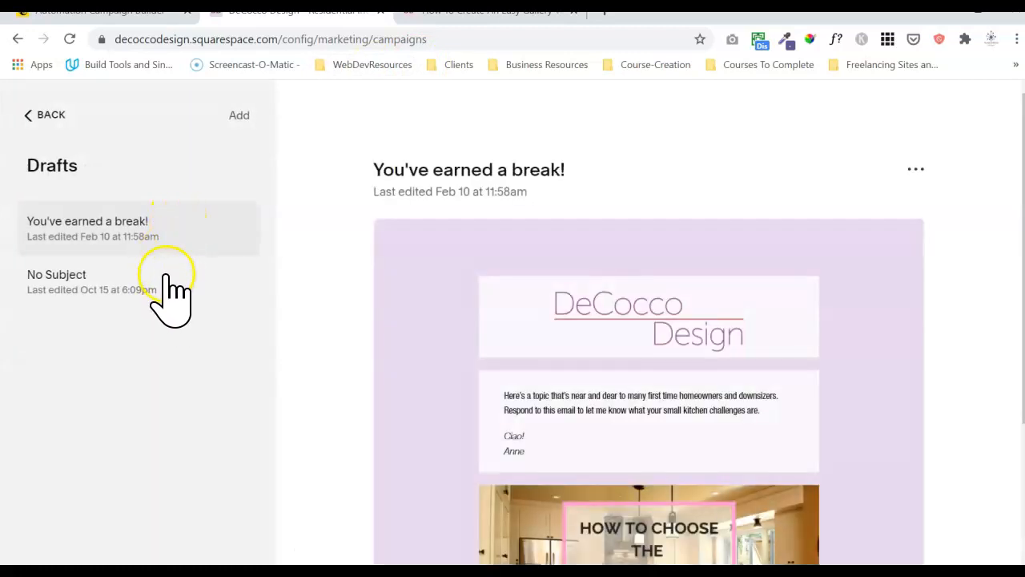
{"action": "left_click", "coordinate": [175, 276]}
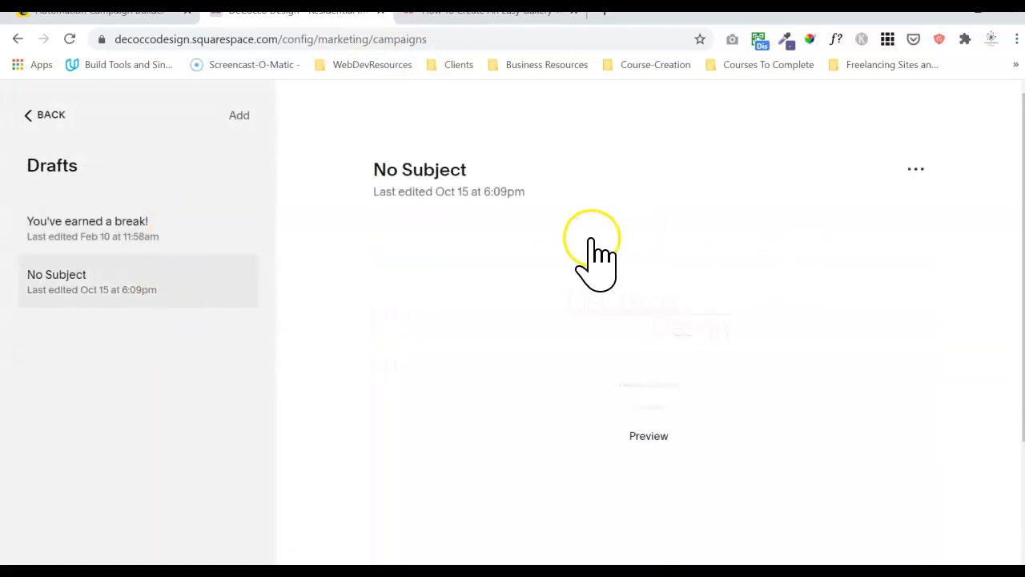
{"action": "left_click", "coordinate": [133, 227]}
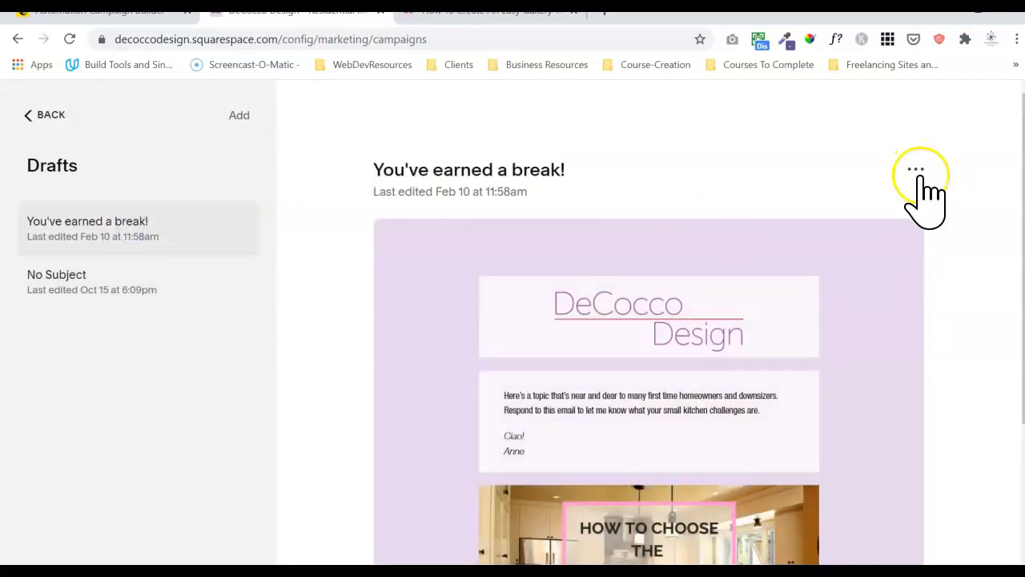
Reuse the You've earned a break! draft's template for a new campaign.
{"action": "left_click_drag", "start_coordinate": [1024, 212], "coordinate": [1014, 156]}
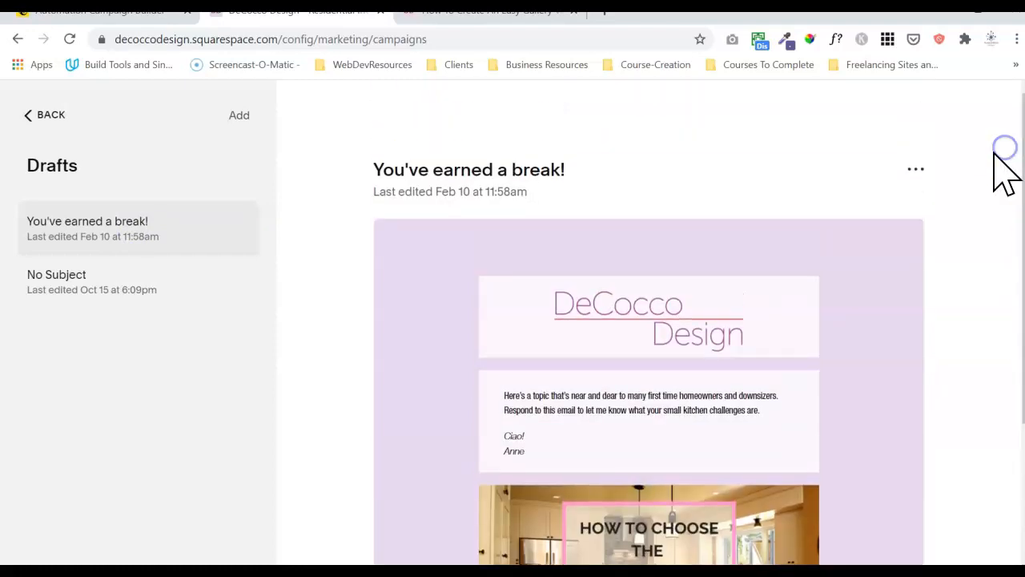
{"action": "left_click", "coordinate": [918, 171]}
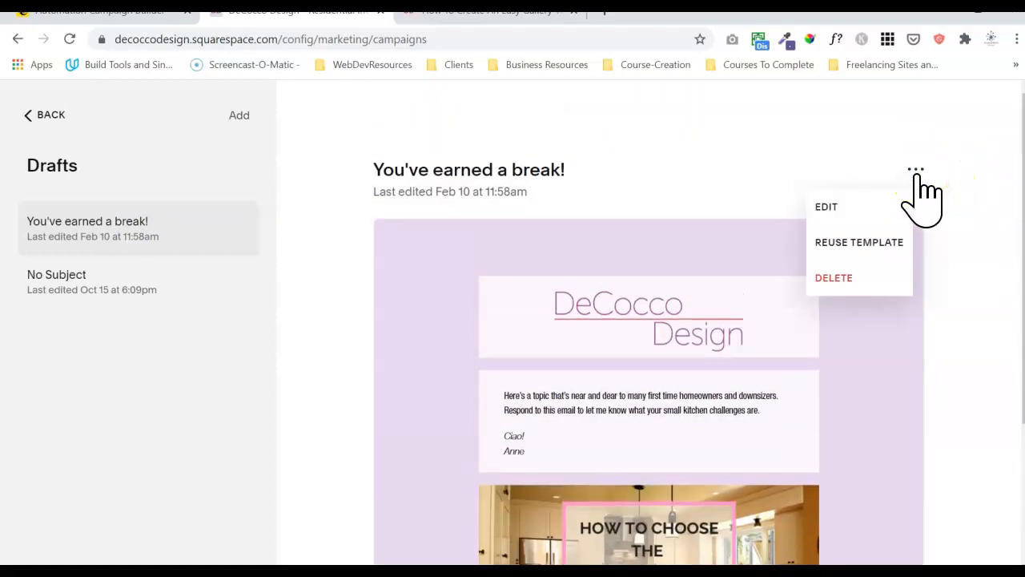
{"action": "left_click", "coordinate": [881, 242]}
{"action": "left_click", "coordinate": [881, 242]}
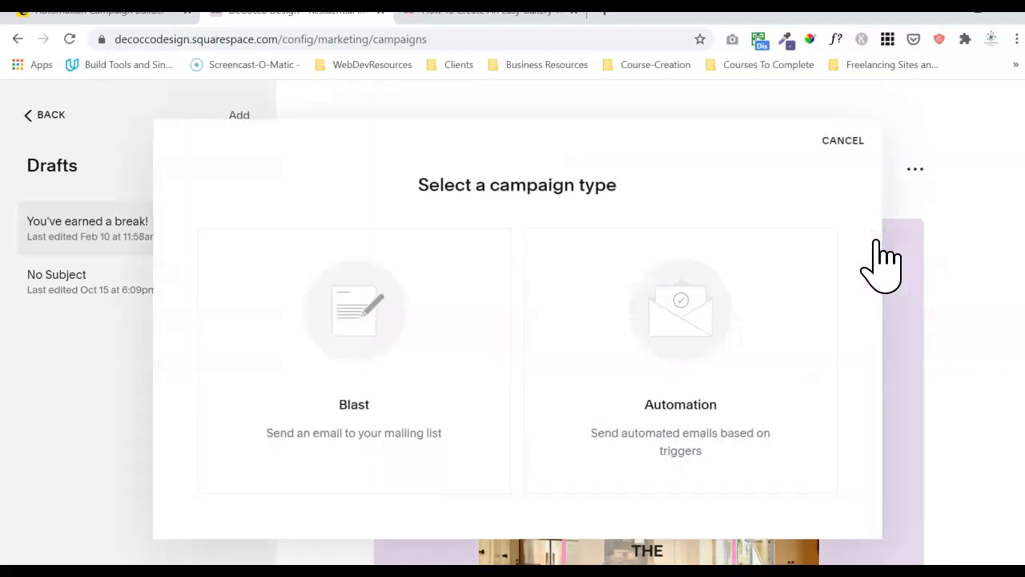
Make the new campaign a Blast and set its subject to 'Template: Share More Than One Post'.
{"action": "left_click", "coordinate": [457, 306]}
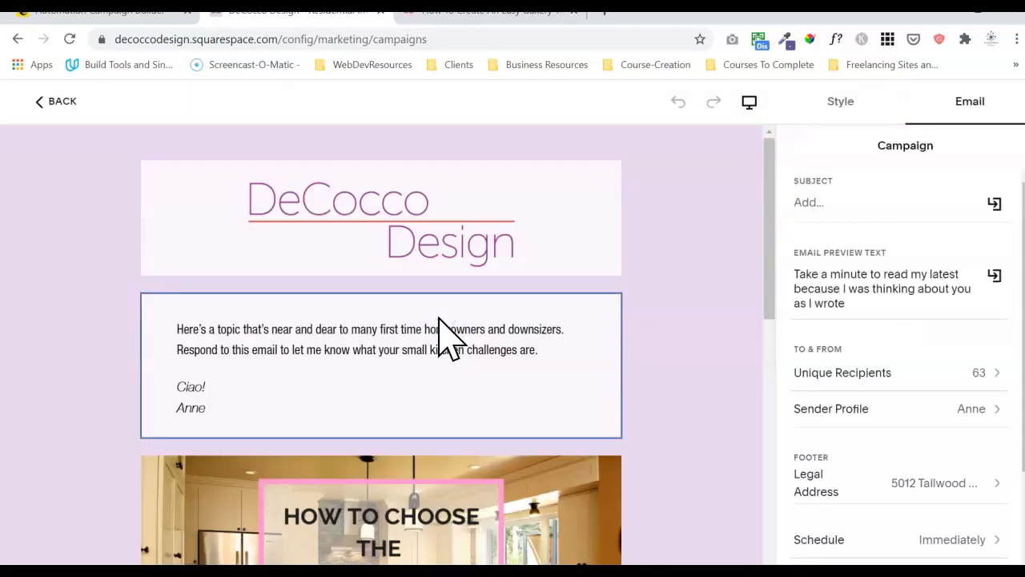
{"action": "left_click", "coordinate": [860, 200]}
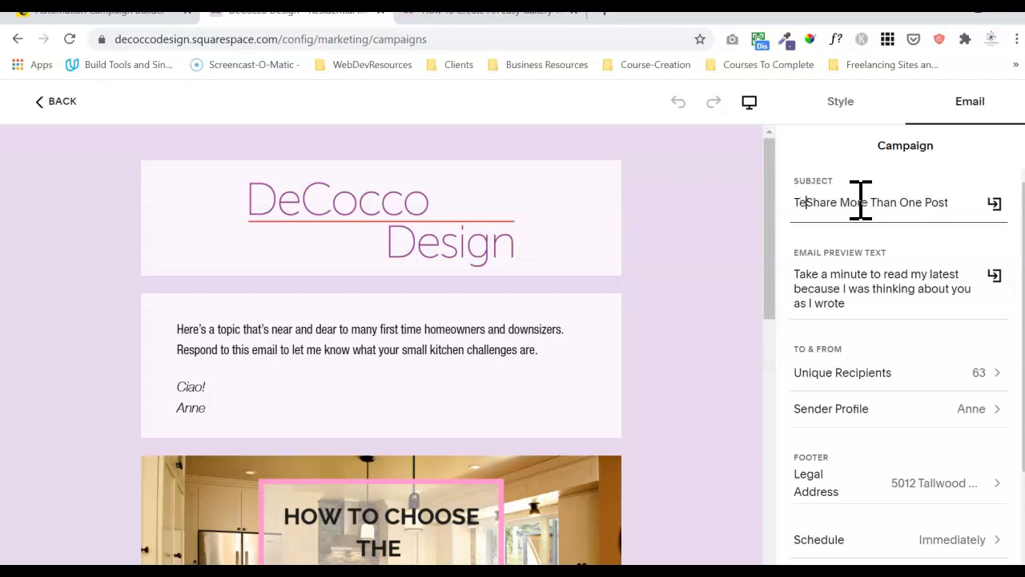
{"action": "type", "text": "ate:"}
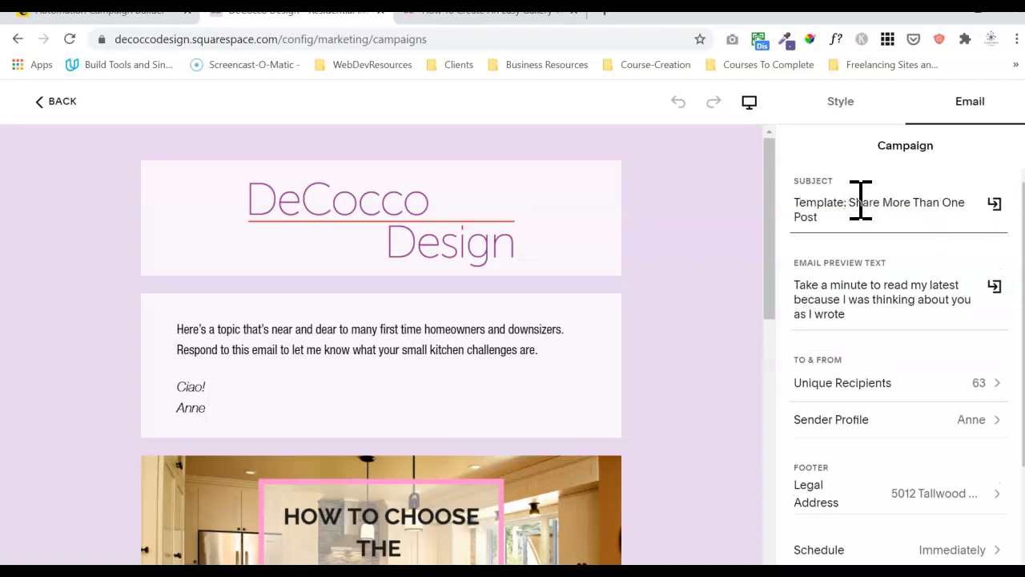
{"action": "left_click", "coordinate": [881, 310]}
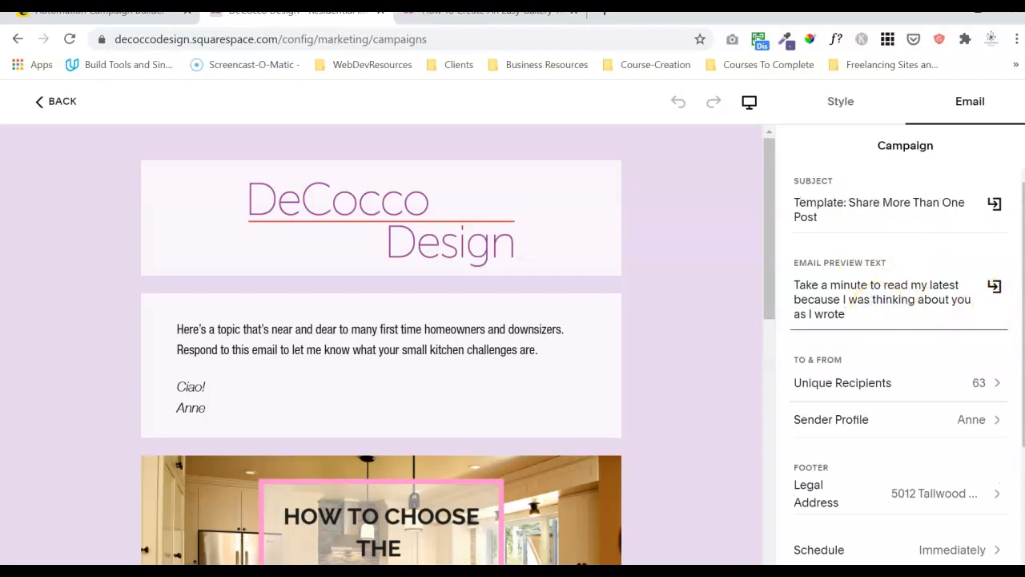
{"action": "left_click_drag", "start_coordinate": [1022, 290], "coordinate": [1018, 192]}
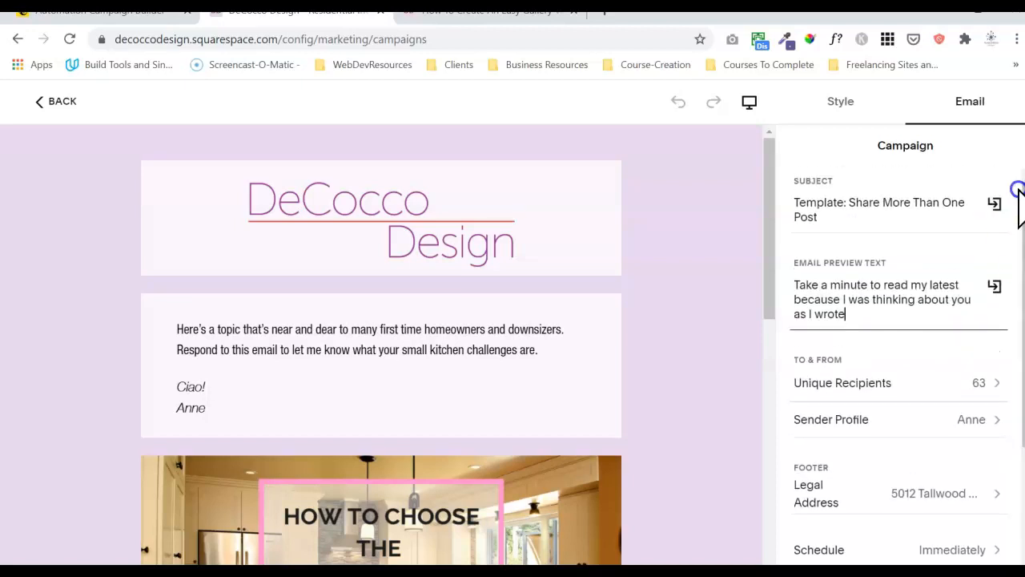
Add the whole-house renovation and Congo Bars posts to the email's blog section.
{"action": "left_click", "coordinate": [839, 104]}
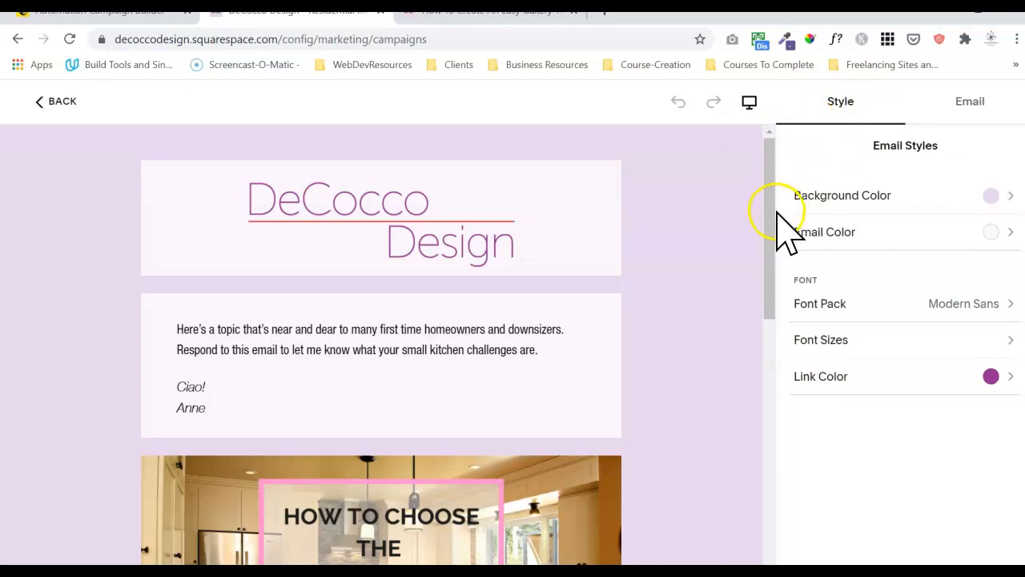
{"action": "left_click_drag", "start_coordinate": [770, 217], "coordinate": [753, 313]}
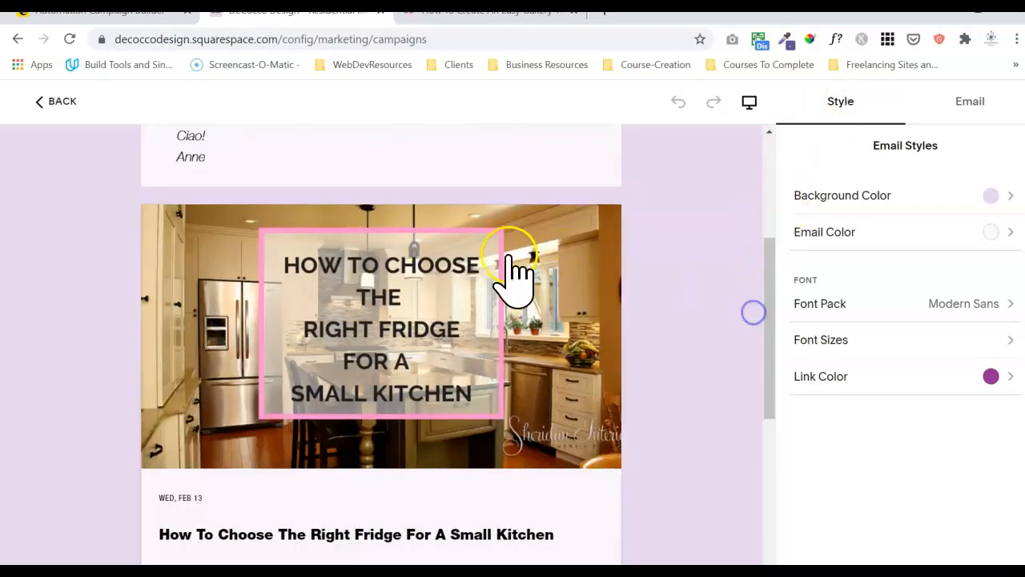
{"action": "left_click", "coordinate": [509, 261]}
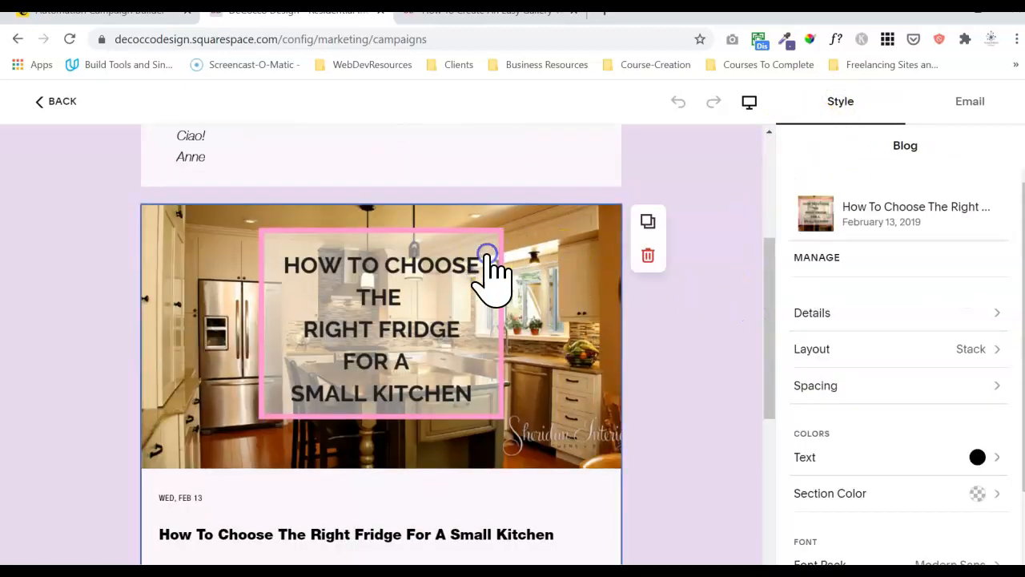
{"action": "left_click", "coordinate": [831, 260]}
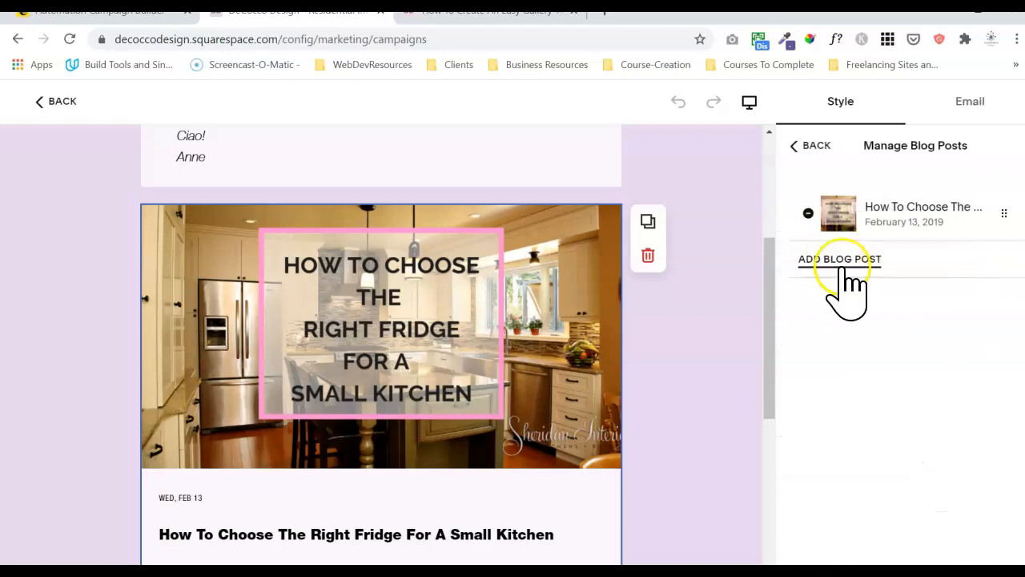
{"action": "left_click", "coordinate": [842, 264]}
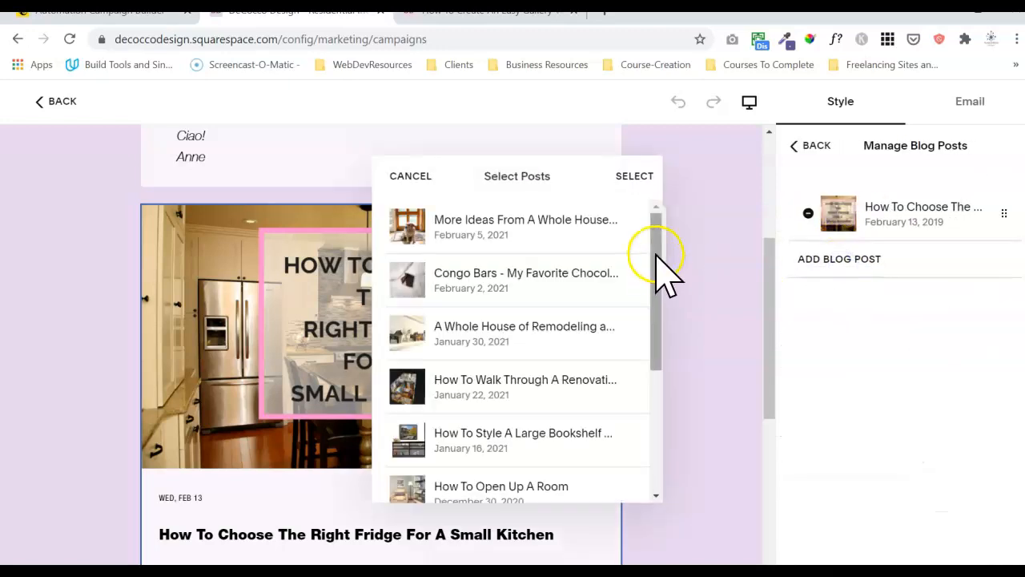
{"action": "left_click", "coordinate": [636, 235]}
{"action": "left_click", "coordinate": [409, 267]}
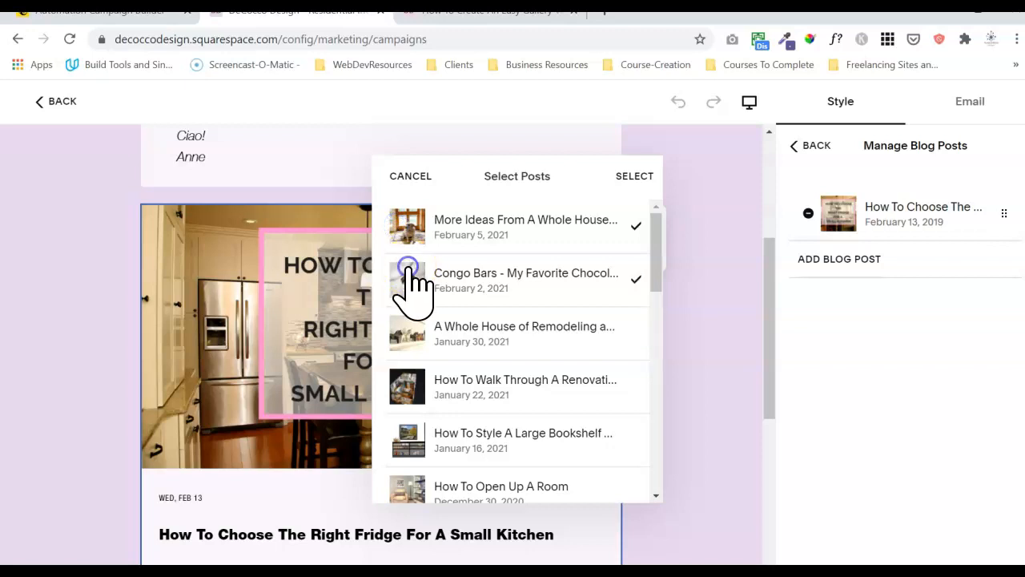
{"action": "left_click", "coordinate": [631, 178]}
Remove the fridge post from the blog section.
{"action": "left_click", "coordinate": [808, 213]}
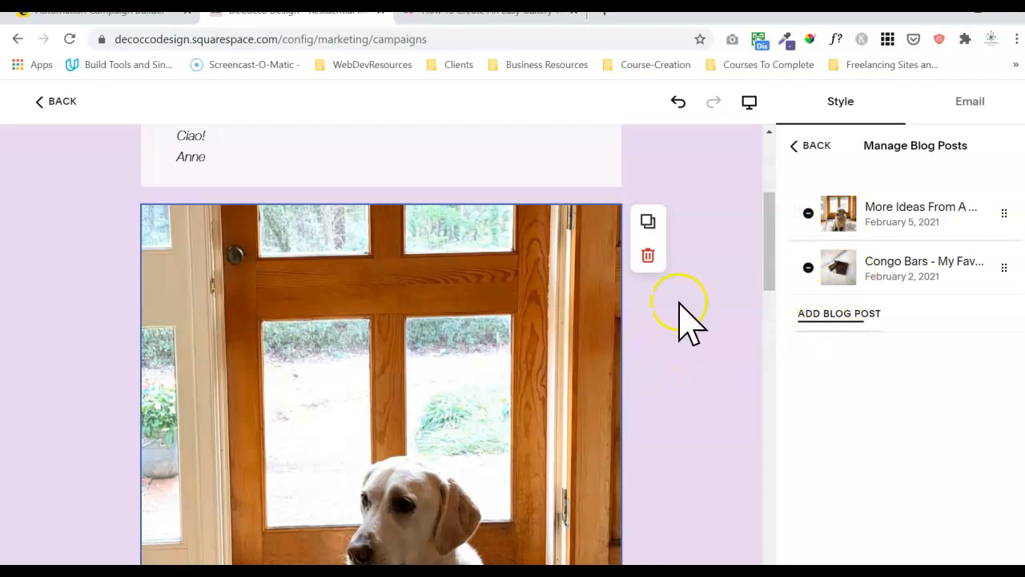
{"action": "left_click_drag", "start_coordinate": [767, 256], "coordinate": [758, 277]}
{"action": "left_click", "coordinate": [398, 244]}
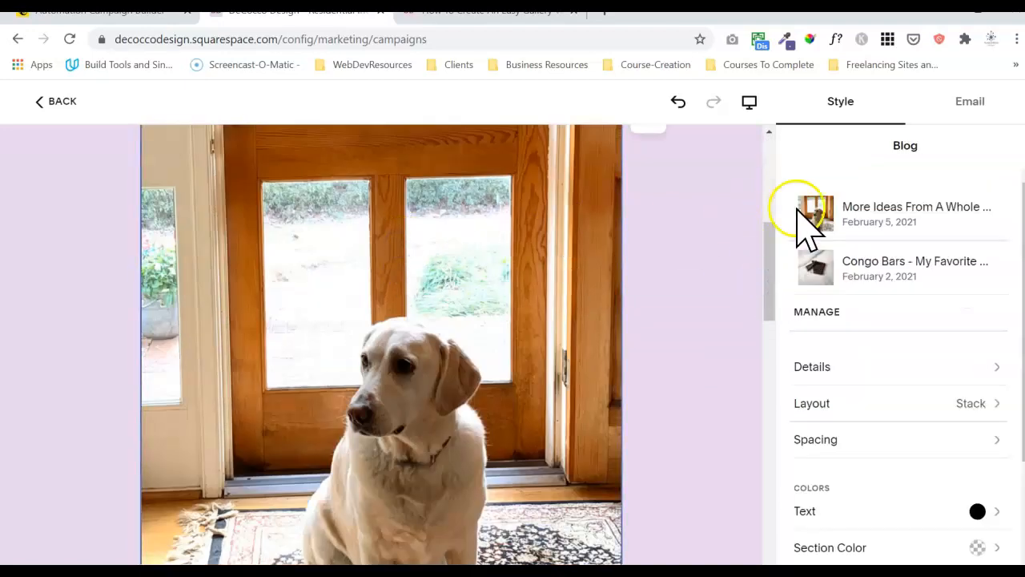
Switch the blog posts to the Card layout.
{"action": "left_click", "coordinate": [889, 405]}
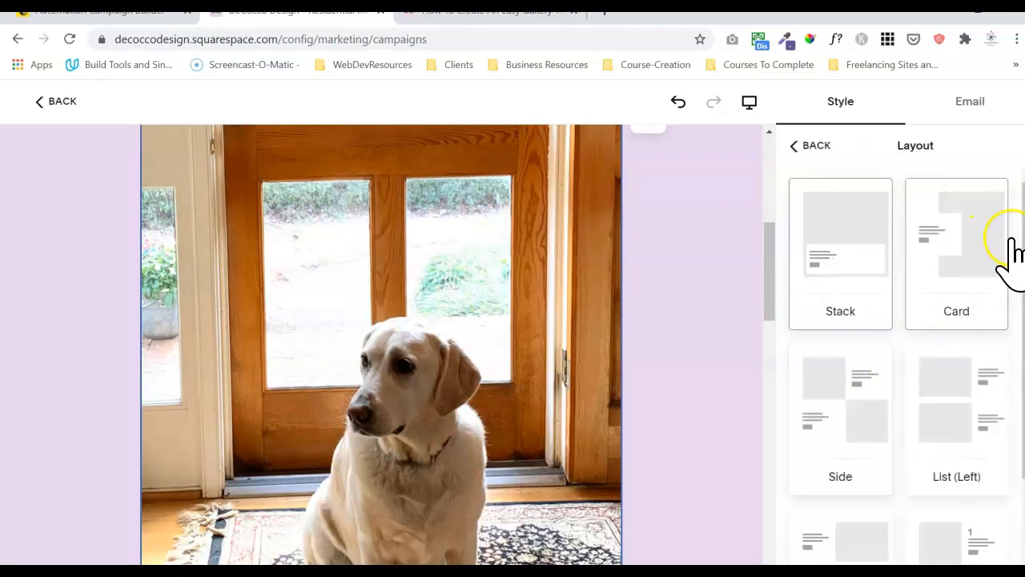
{"action": "left_click", "coordinate": [981, 236]}
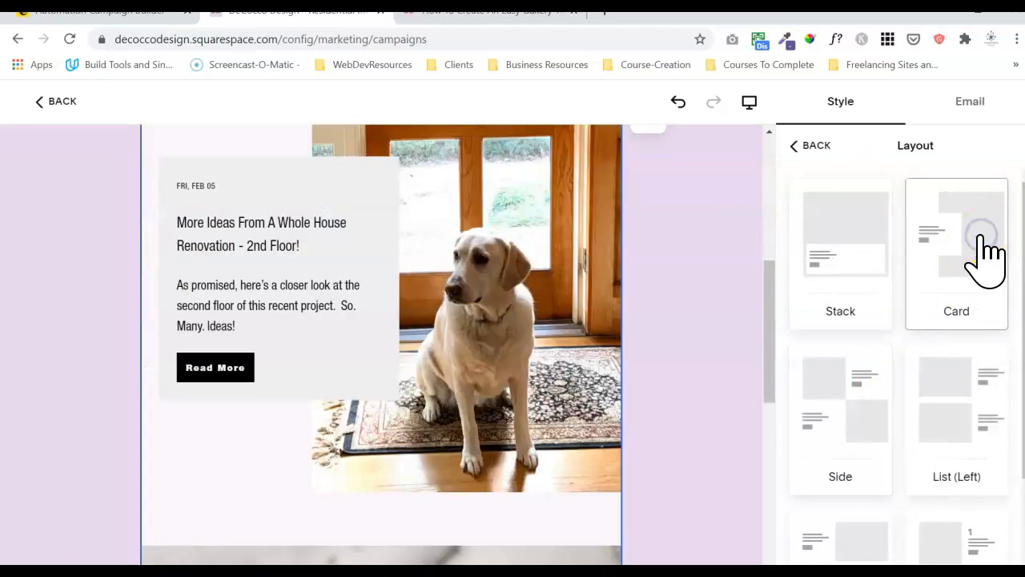
{"action": "left_click_drag", "start_coordinate": [771, 332], "coordinate": [769, 304]}
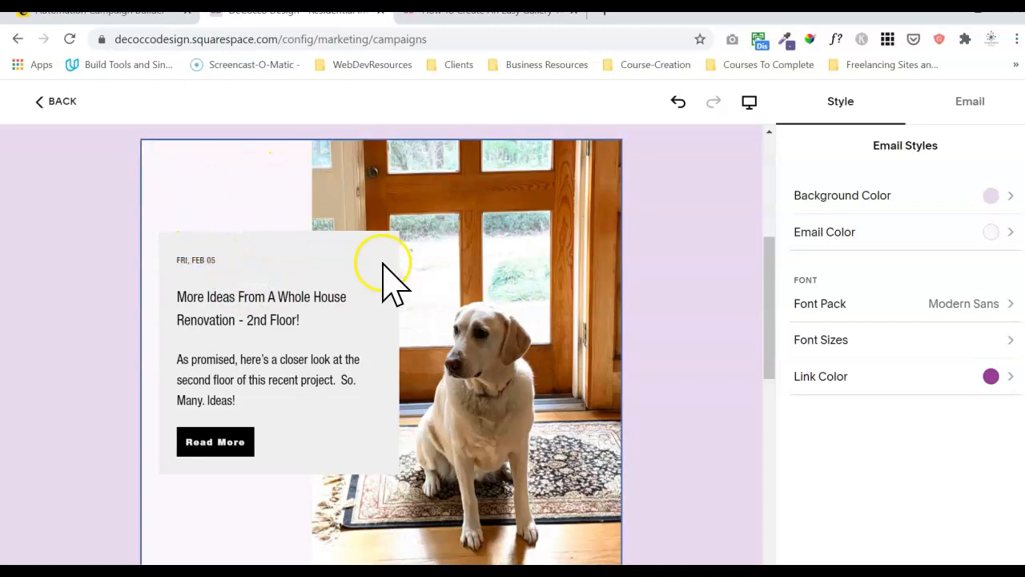
Set the blog section colour to the lavender swatch #E8D7EF.
{"action": "left_click", "coordinate": [471, 218]}
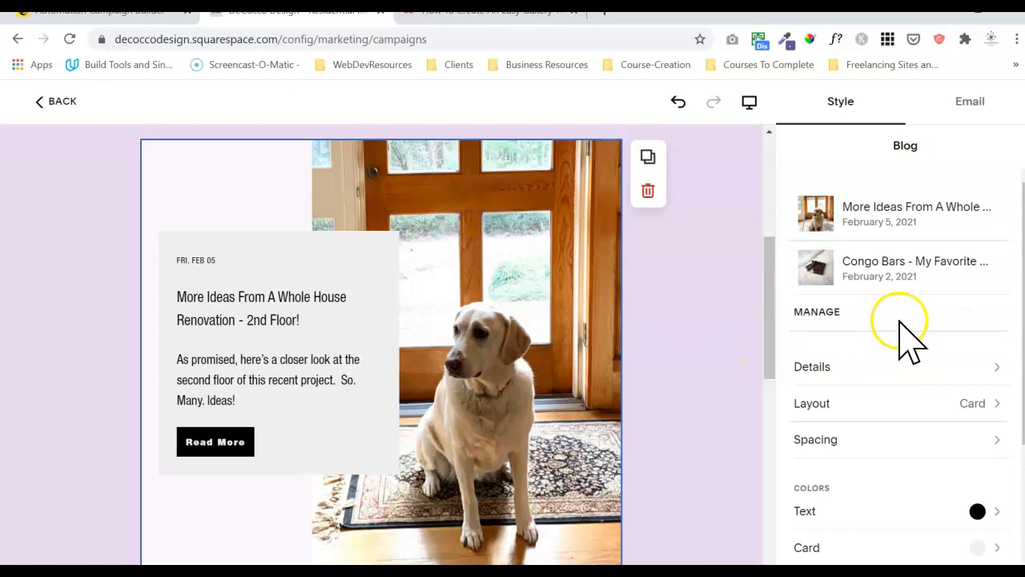
{"action": "left_click_drag", "start_coordinate": [1024, 342], "coordinate": [1017, 462]}
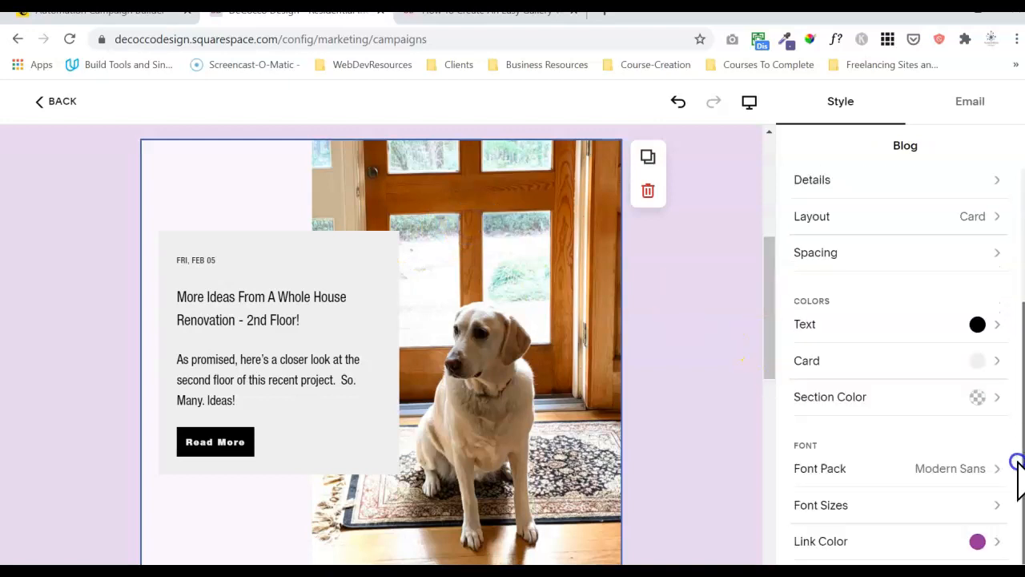
{"action": "left_click", "coordinate": [910, 396]}
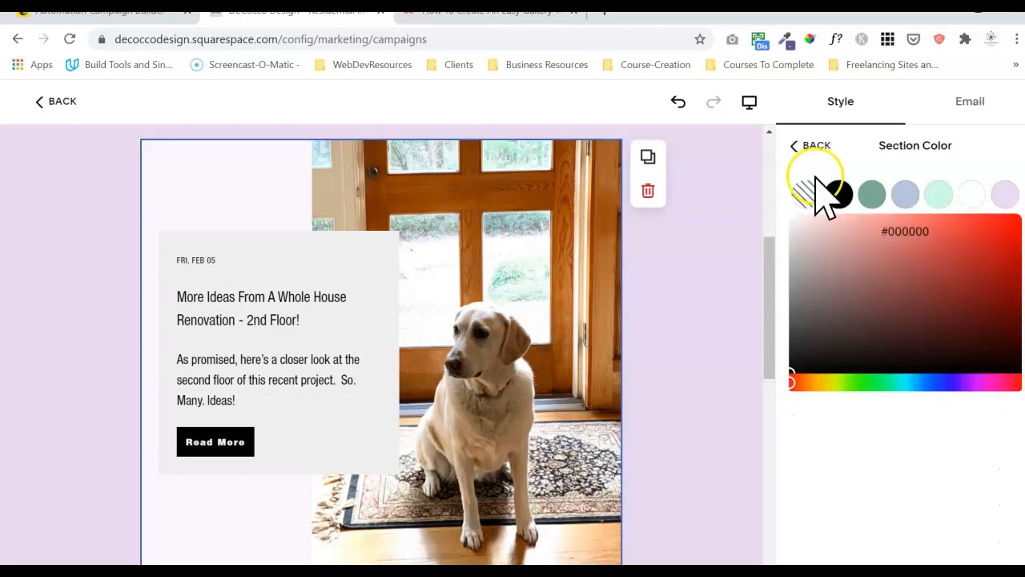
{"action": "left_click", "coordinate": [1007, 194]}
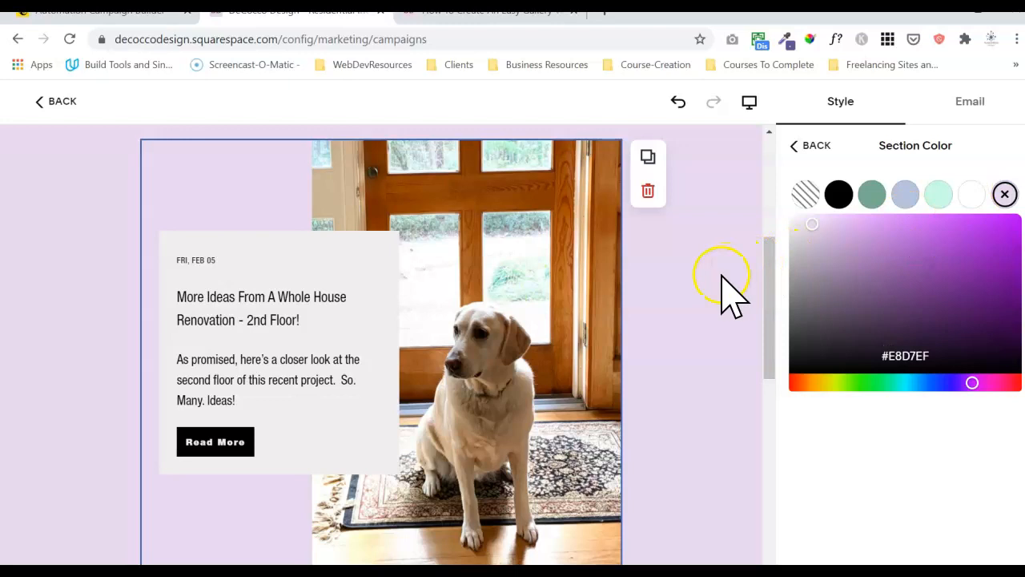
{"action": "left_click", "coordinate": [801, 146]}
{"action": "mouse_move", "coordinate": [769, 272]}
{"action": "left_mouse_down"}
{"action": "mouse_move", "coordinate": [769, 328]}
{"action": "mouse_move", "coordinate": [771, 259]}
{"action": "mouse_move", "coordinate": [762, 449]}
{"action": "mouse_move", "coordinate": [774, 223]}
{"action": "mouse_move", "coordinate": [760, 290]}
{"action": "mouse_move", "coordinate": [756, 278]}
{"action": "left_mouse_up"}
Make the renovation post's title bold, undoing the accidentally duplicated title text.
{"action": "left_click_drag", "start_coordinate": [317, 292], "coordinate": [184, 271]}
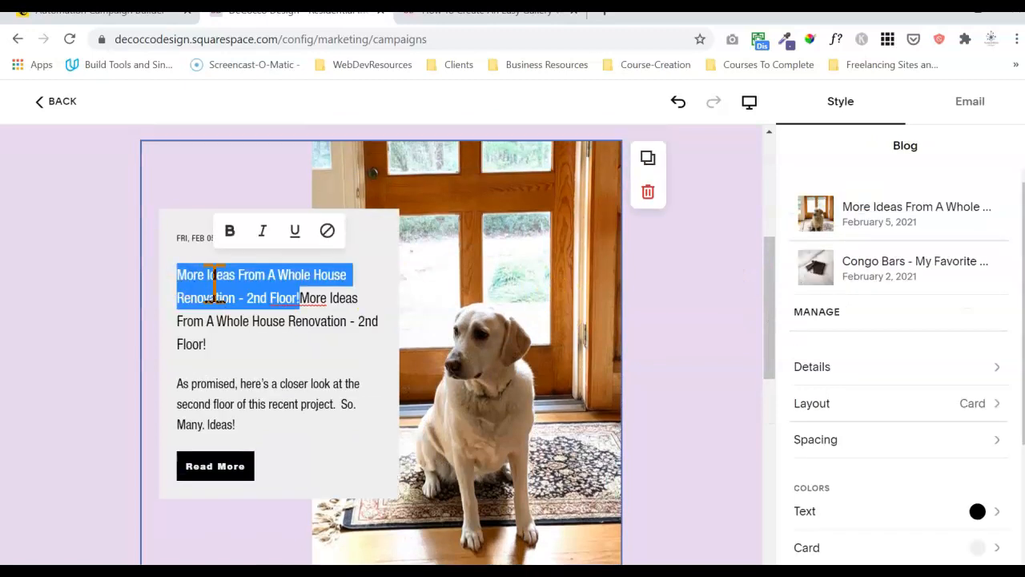
{"action": "key", "text": "ctrl+z"}
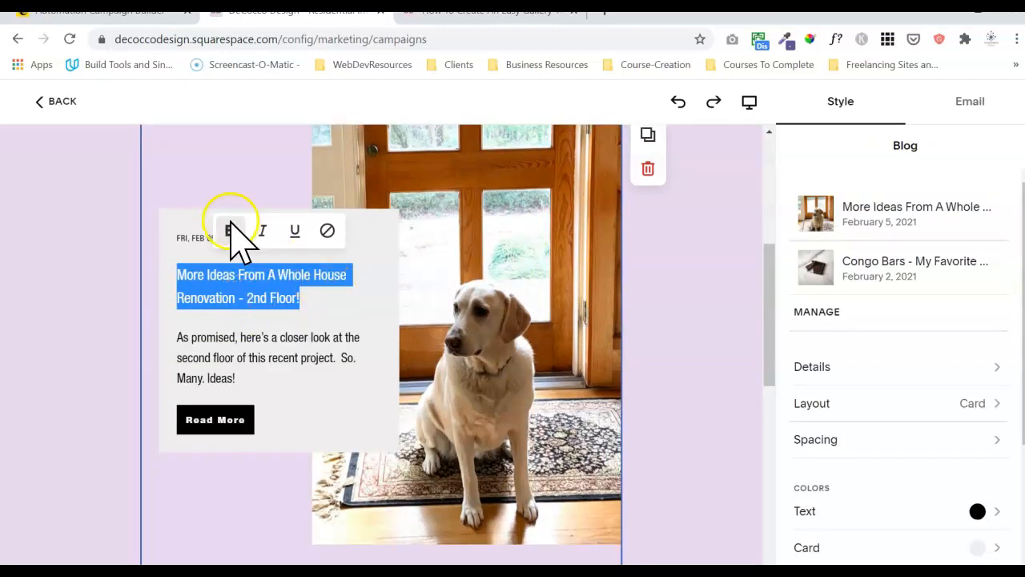
{"action": "left_click", "coordinate": [229, 231]}
{"action": "left_click", "coordinate": [262, 309]}
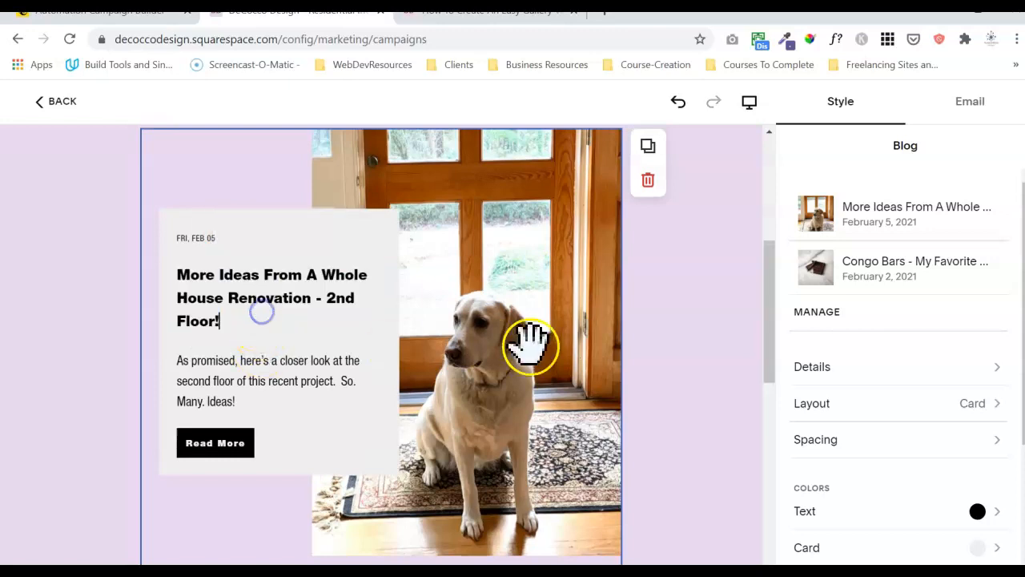
{"action": "left_click", "coordinate": [771, 309]}
{"action": "left_click_drag", "start_coordinate": [770, 309], "coordinate": [762, 465]}
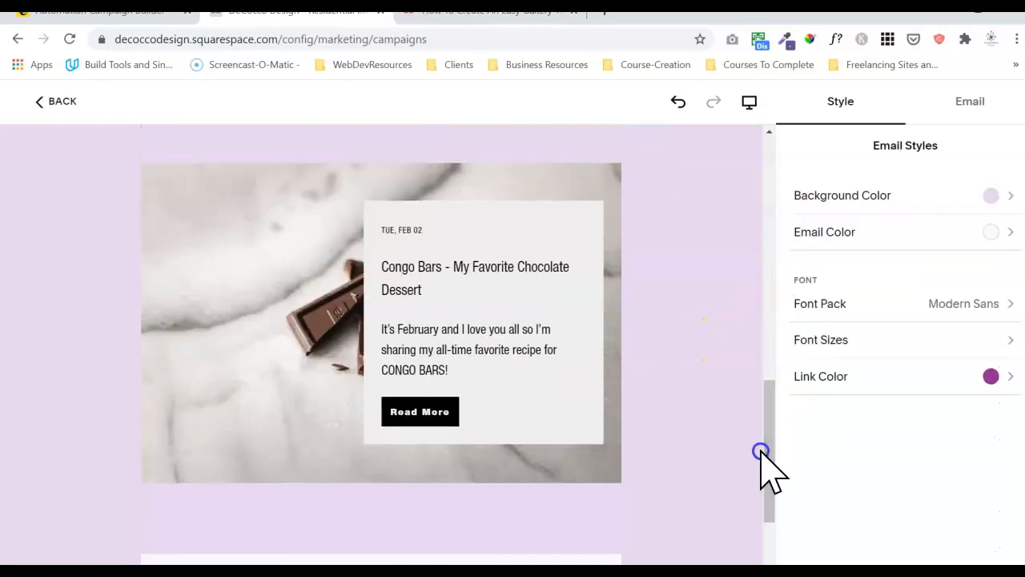
Make the Congo Bars post's title bold.
{"action": "left_click", "coordinate": [451, 292]}
{"action": "triple_click", "coordinate": [440, 292]}
{"action": "left_click_drag", "start_coordinate": [441, 291], "coordinate": [386, 267]}
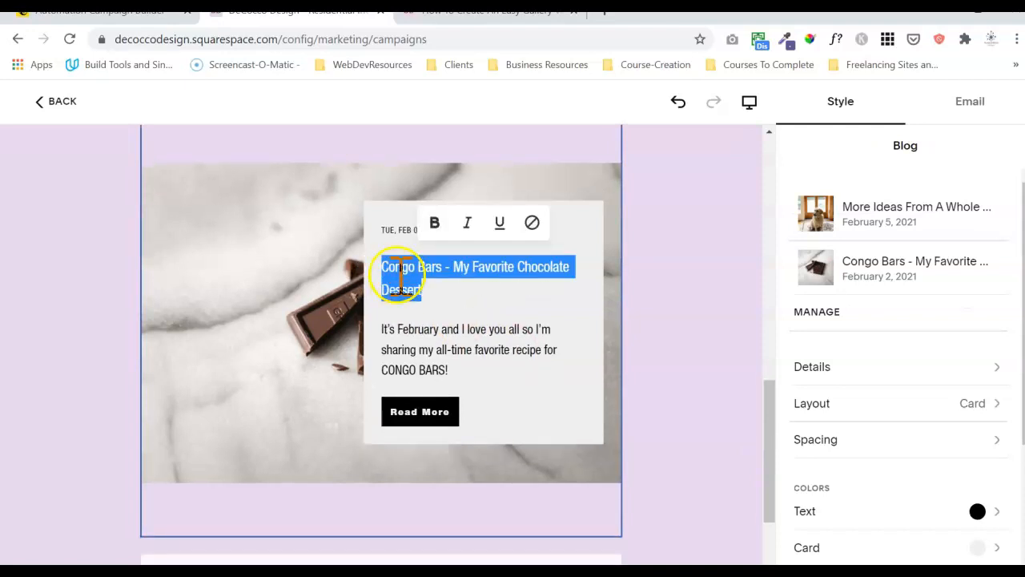
{"action": "left_click", "coordinate": [435, 223]}
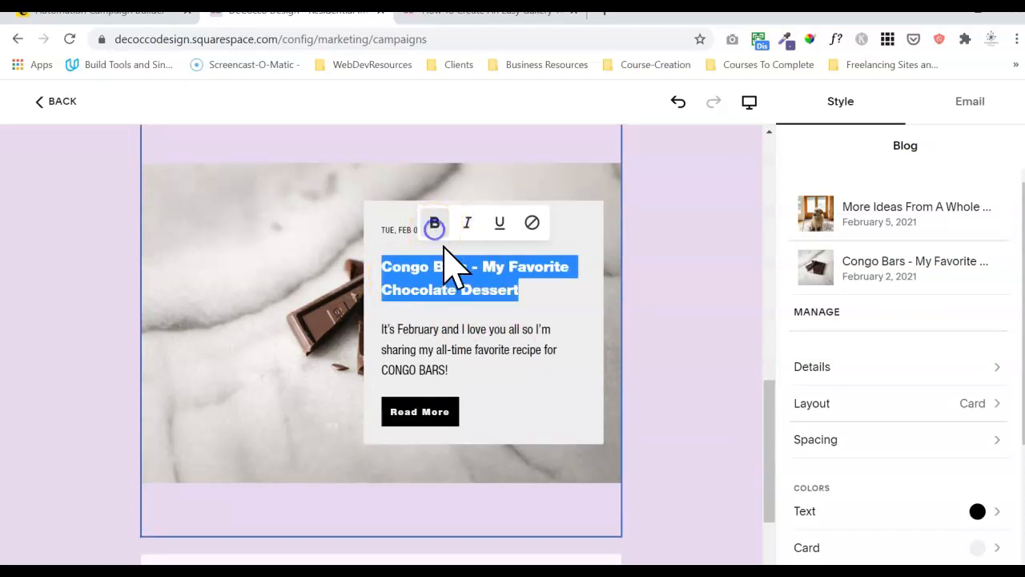
{"action": "left_click", "coordinate": [457, 270]}
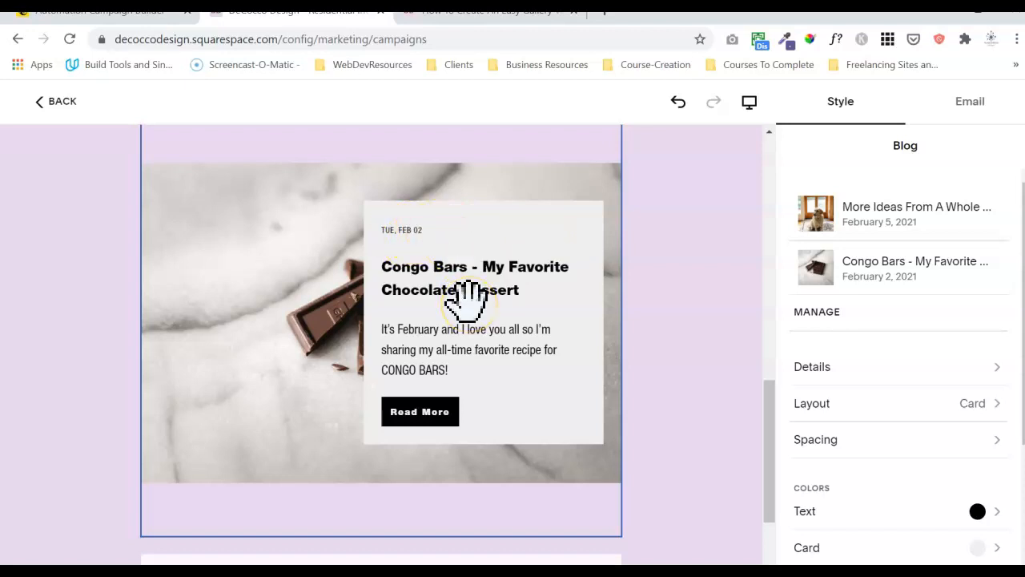
{"action": "left_click", "coordinate": [875, 370]}
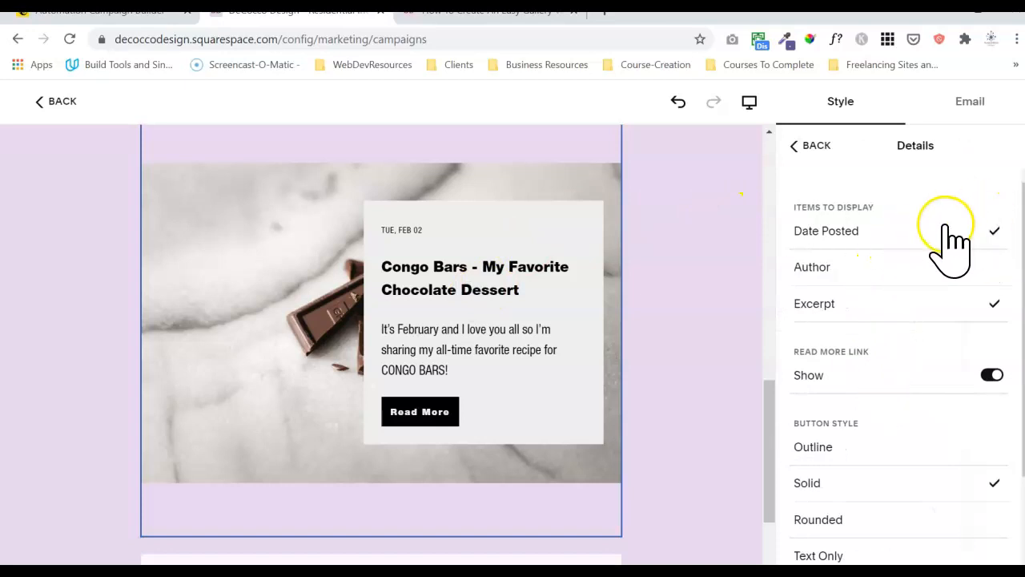
Set the Read More buttons to Outline with #B6C2DB text, and place the site Design styles window alongside.
{"action": "mouse_move", "coordinate": [765, 433]}
{"action": "left_mouse_down"}
{"action": "mouse_move", "coordinate": [774, 470]}
{"action": "mouse_move", "coordinate": [778, 416]}
{"action": "mouse_move", "coordinate": [772, 446]}
{"action": "left_mouse_up"}
{"action": "left_click", "coordinate": [553, 278]}
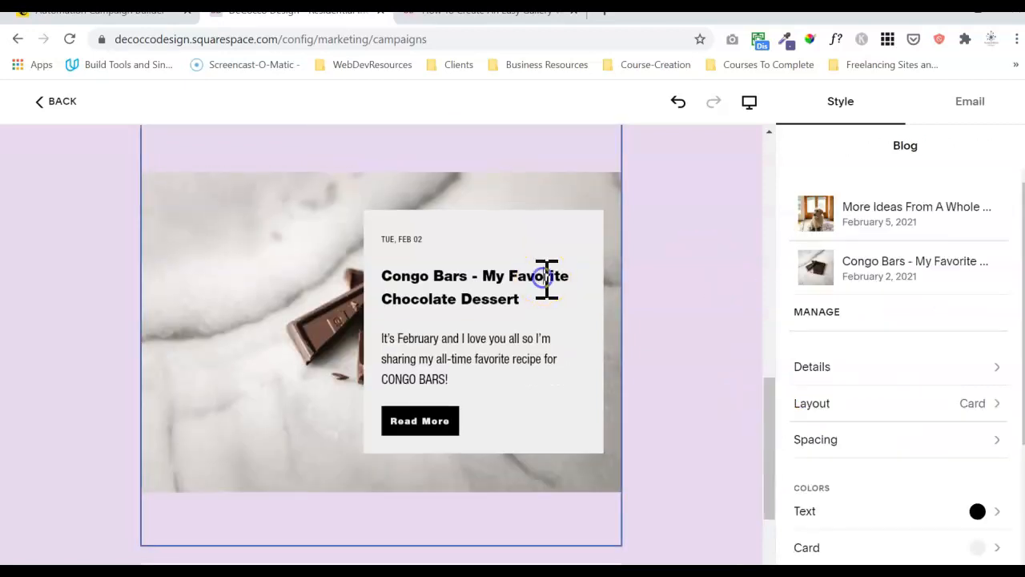
{"action": "left_click_drag", "start_coordinate": [1023, 268], "coordinate": [1023, 391]}
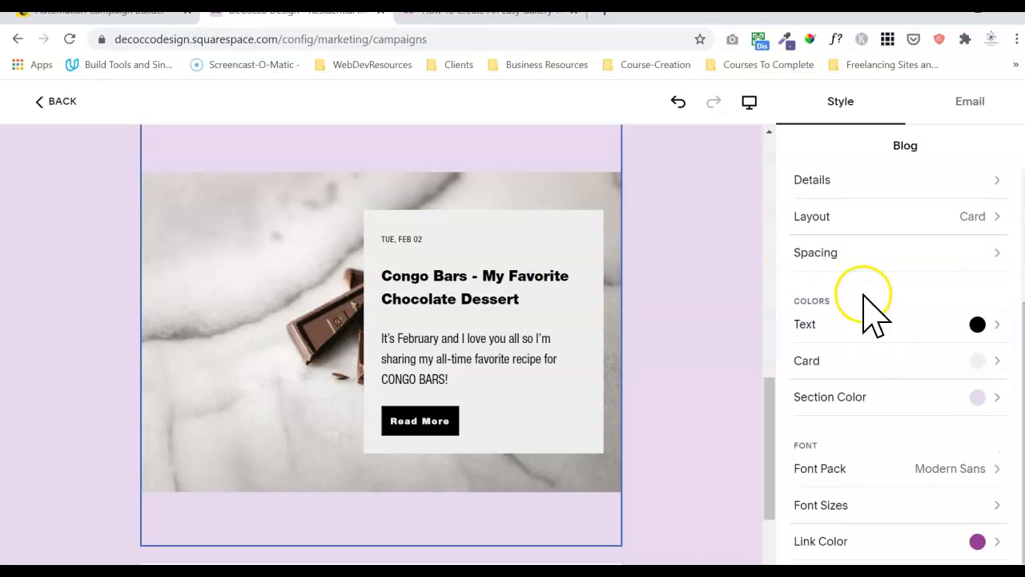
{"action": "left_click", "coordinate": [861, 171]}
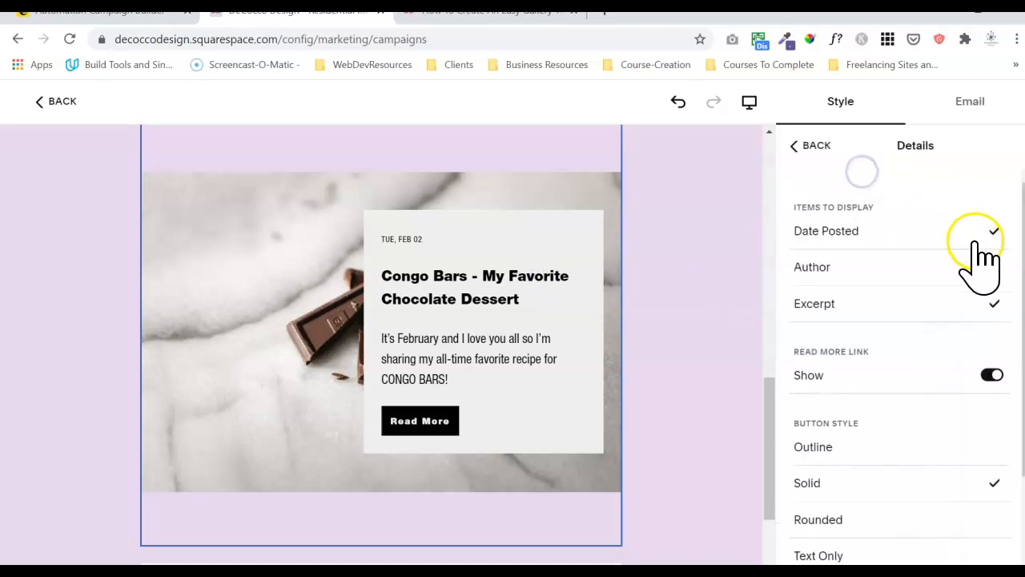
{"action": "scroll", "coordinate": [898, 361], "scroll_direction": "down", "scroll_amount": 2}
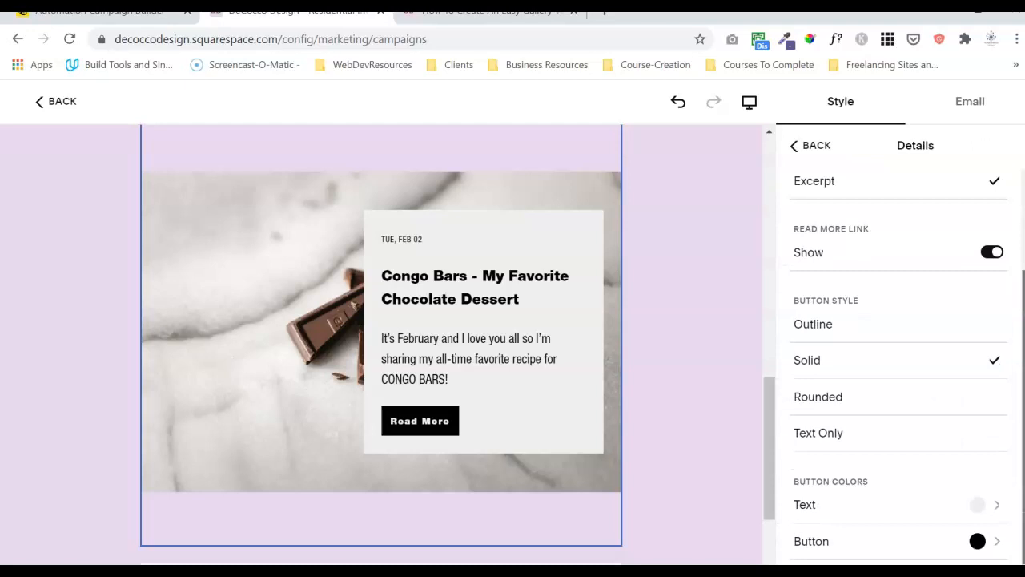
{"action": "left_click", "coordinate": [905, 327]}
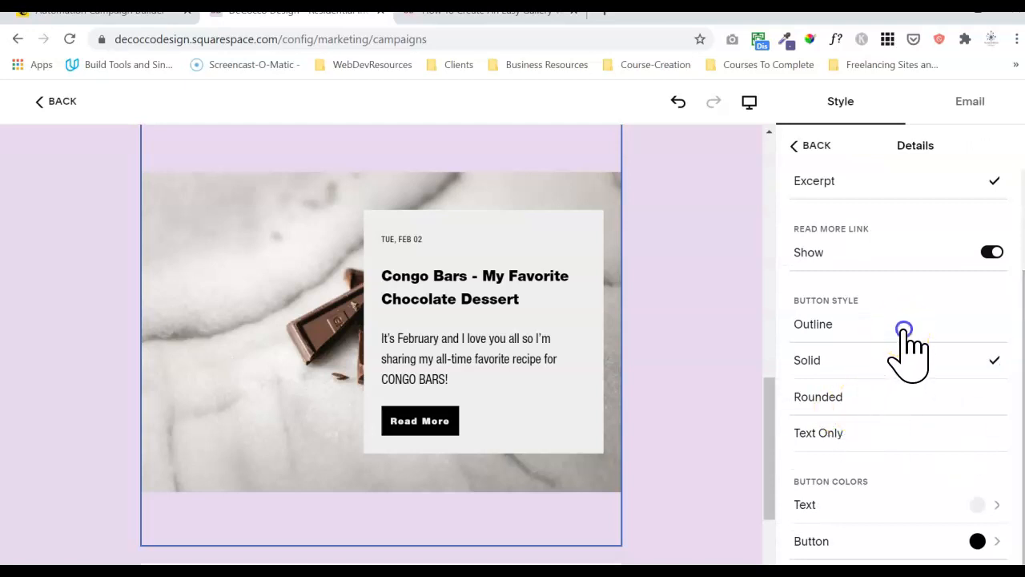
{"action": "left_click", "coordinate": [991, 507]}
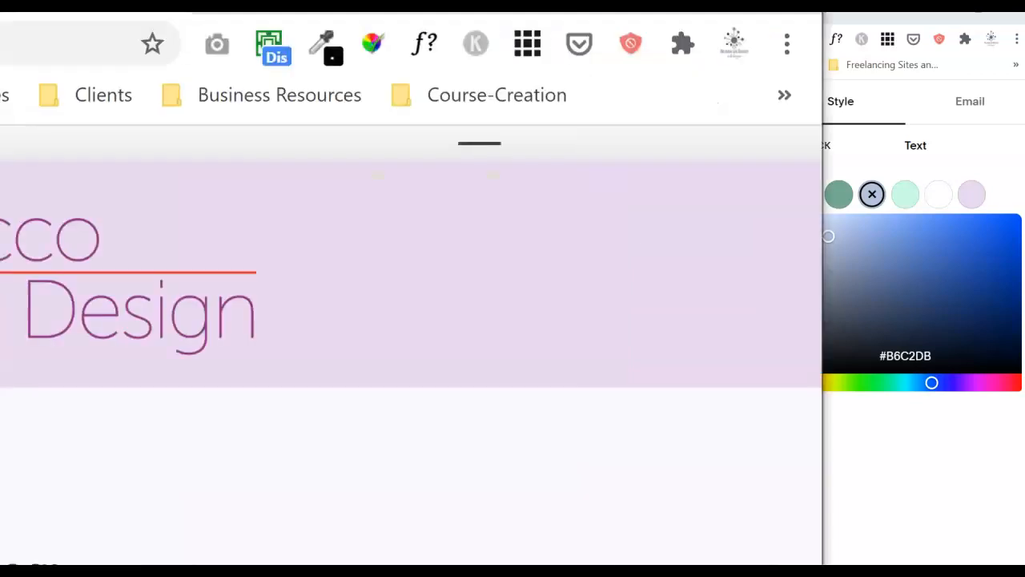
{"action": "left_click_drag", "start_coordinate": [1, 32], "coordinate": [325, 13]}
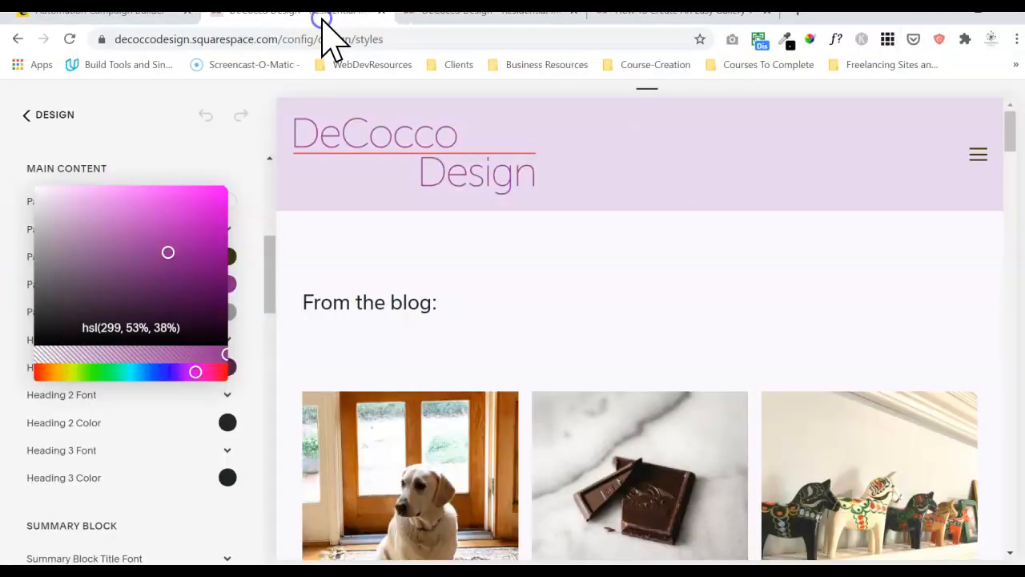
Copy the site's Page Link Color hsl(299, 53%, 38%) into the Read More text colour and save it as a swatch.
{"action": "left_click", "coordinate": [263, 319]}
{"action": "left_click", "coordinate": [228, 285]}
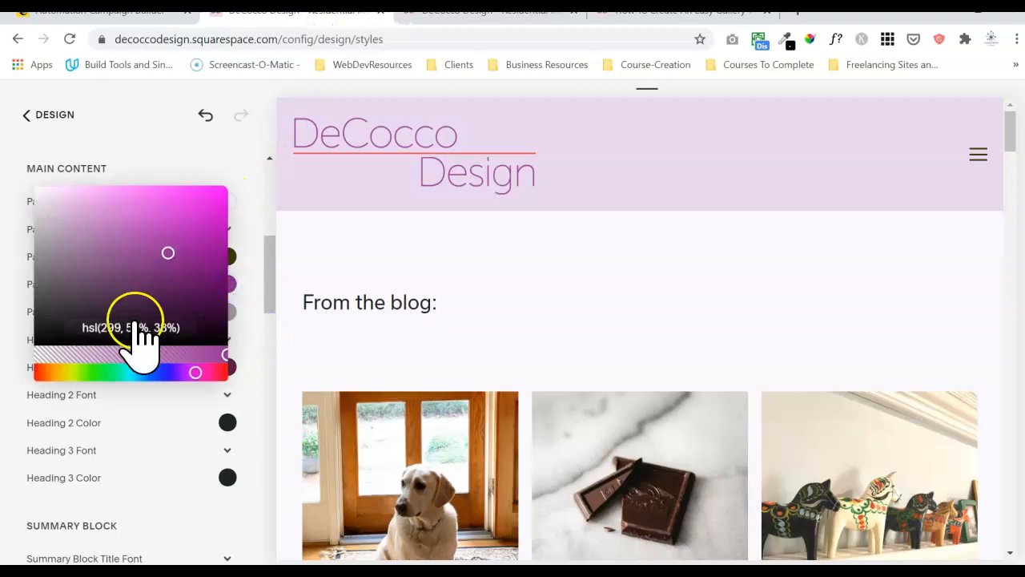
{"action": "double_click", "coordinate": [135, 327]}
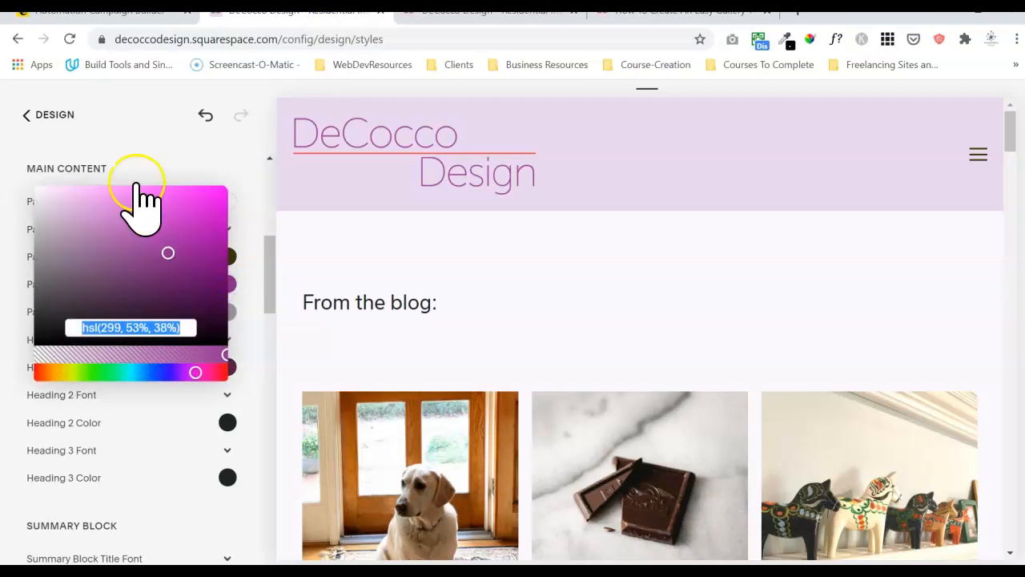
{"action": "left_click", "coordinate": [446, 13]}
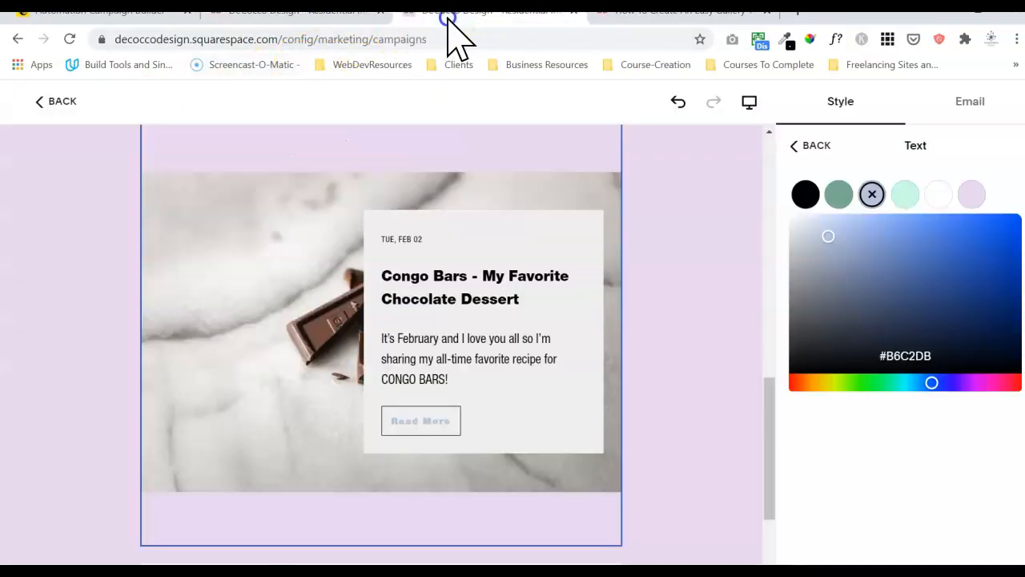
{"action": "double_click", "coordinate": [912, 356]}
{"action": "type", "text": "hsl(299, 53%, 38%)"}
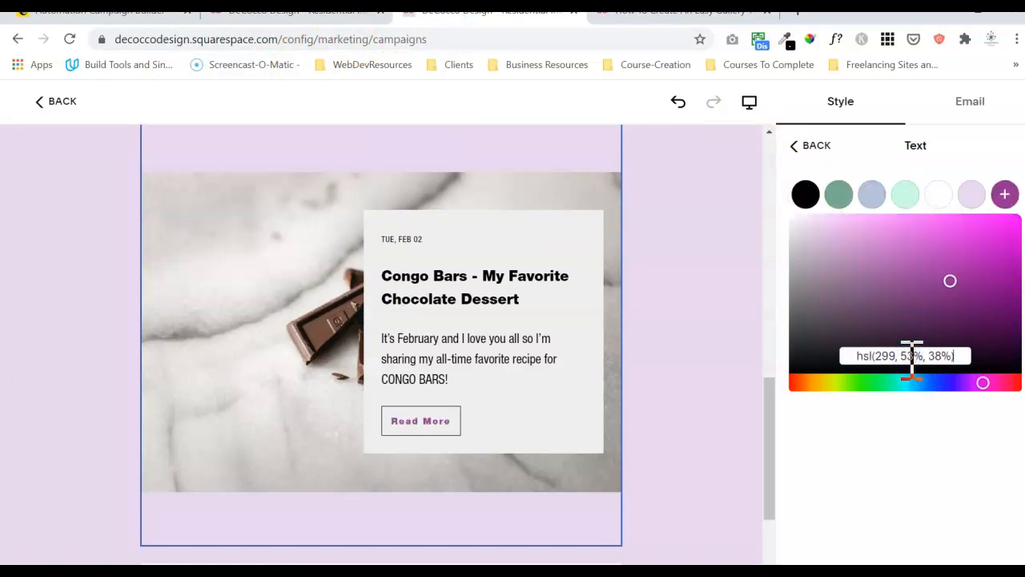
{"action": "left_click", "coordinate": [1007, 195]}
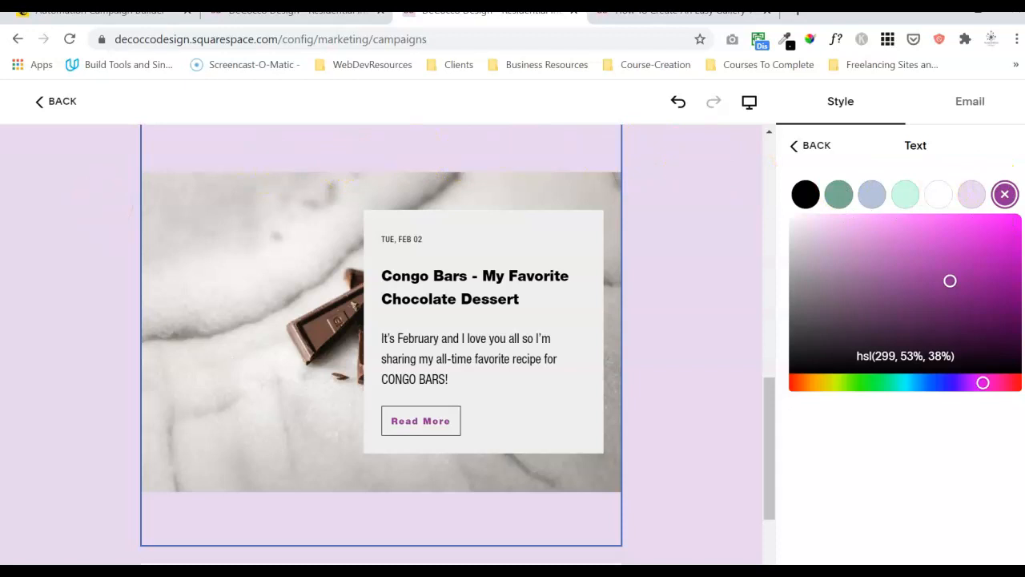
Copy the Page Meta Color value hsla(0, 0%, 10%, 0.4) from the site Design styles.
{"action": "left_click", "coordinate": [290, 14]}
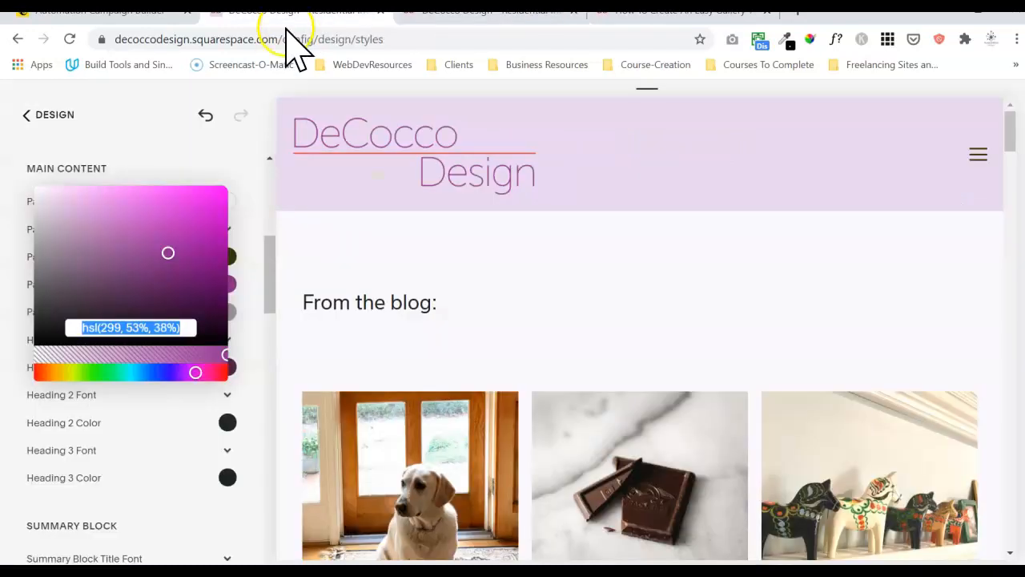
{"action": "left_click", "coordinate": [252, 304]}
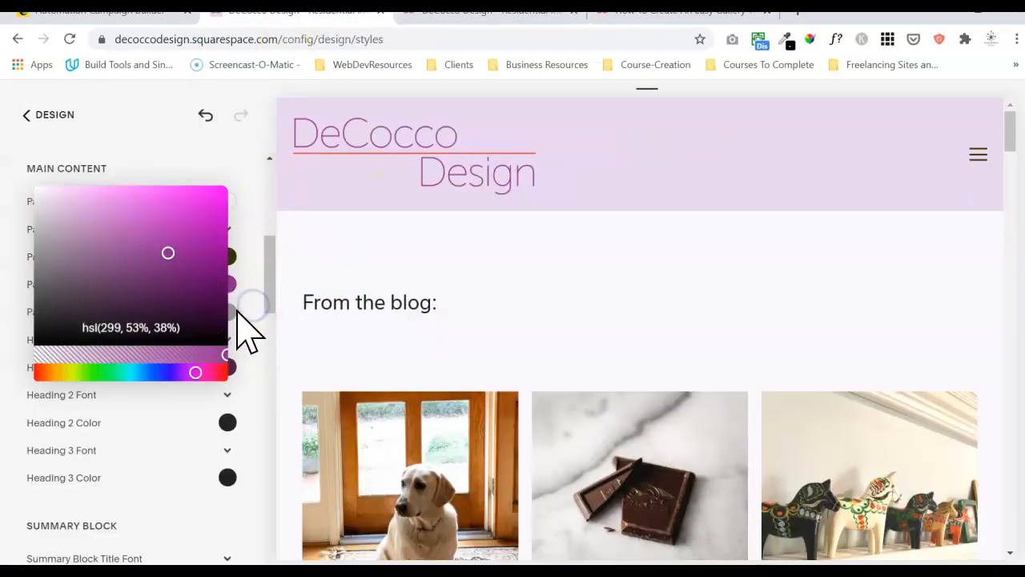
{"action": "left_click", "coordinate": [248, 328]}
{"action": "left_click", "coordinate": [226, 314]}
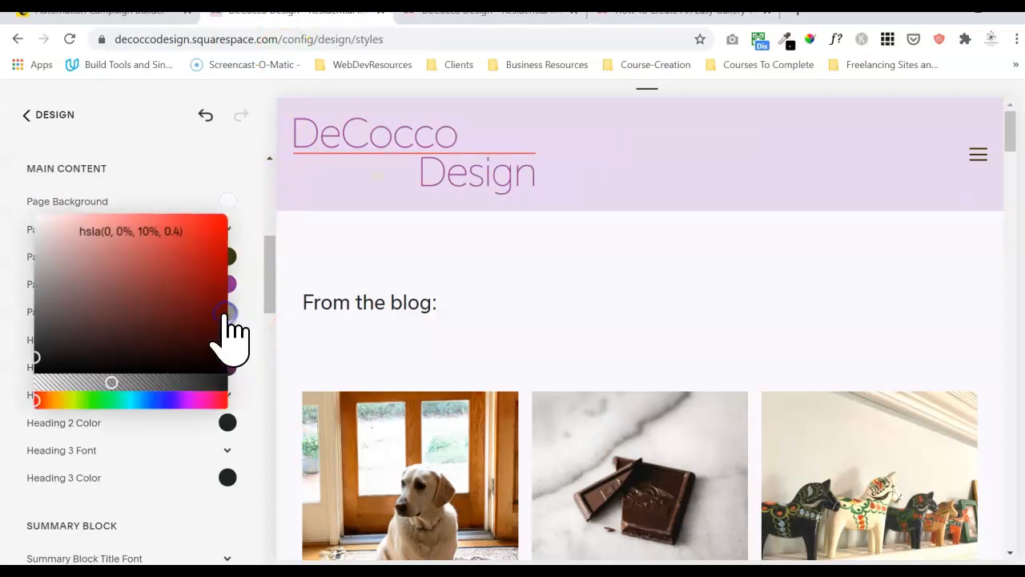
{"action": "left_click", "coordinate": [126, 228]}
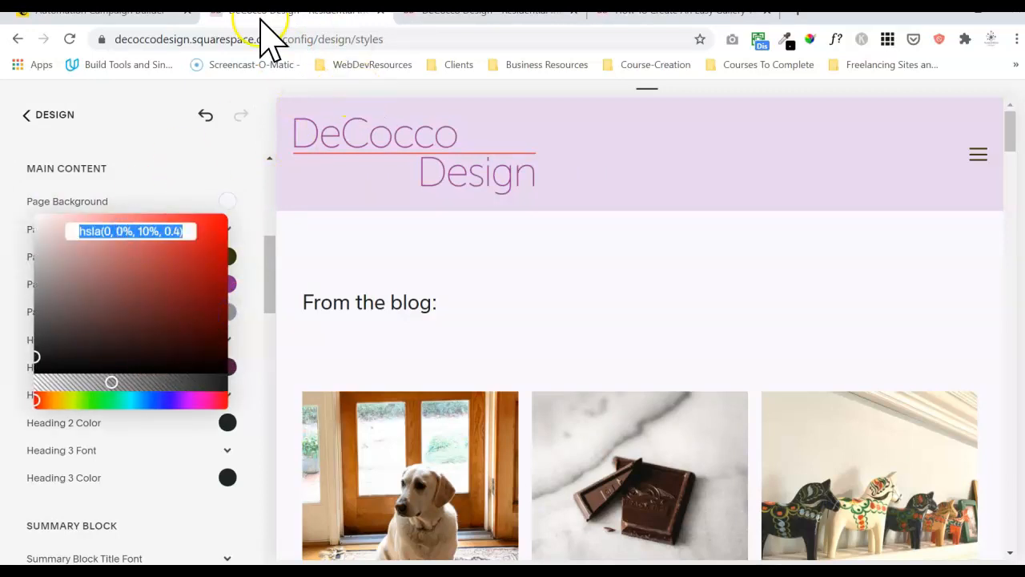
Paste it as the Read More text colour, then save and apply it as a custom swatch.
{"action": "left_click", "coordinate": [440, 17]}
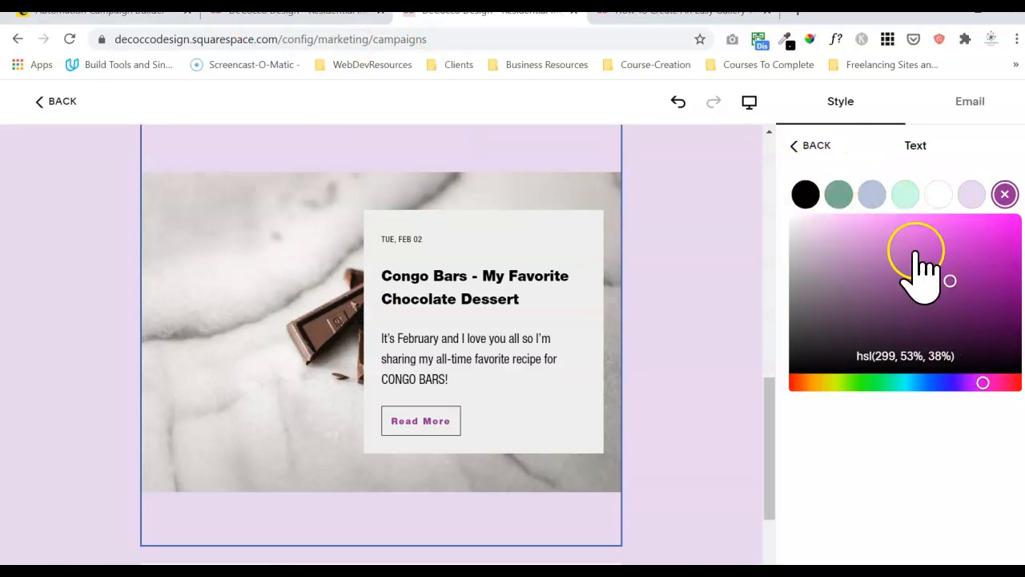
{"action": "left_click", "coordinate": [905, 357]}
{"action": "type", "text": "hsla(0, 0%, 10%, 0.4)"}
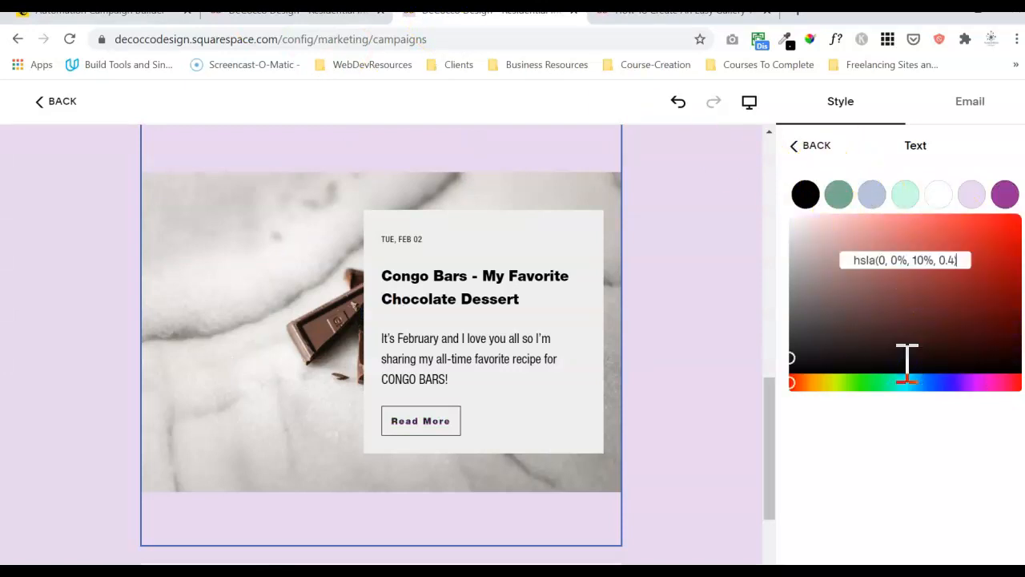
{"action": "left_click", "coordinate": [805, 230]}
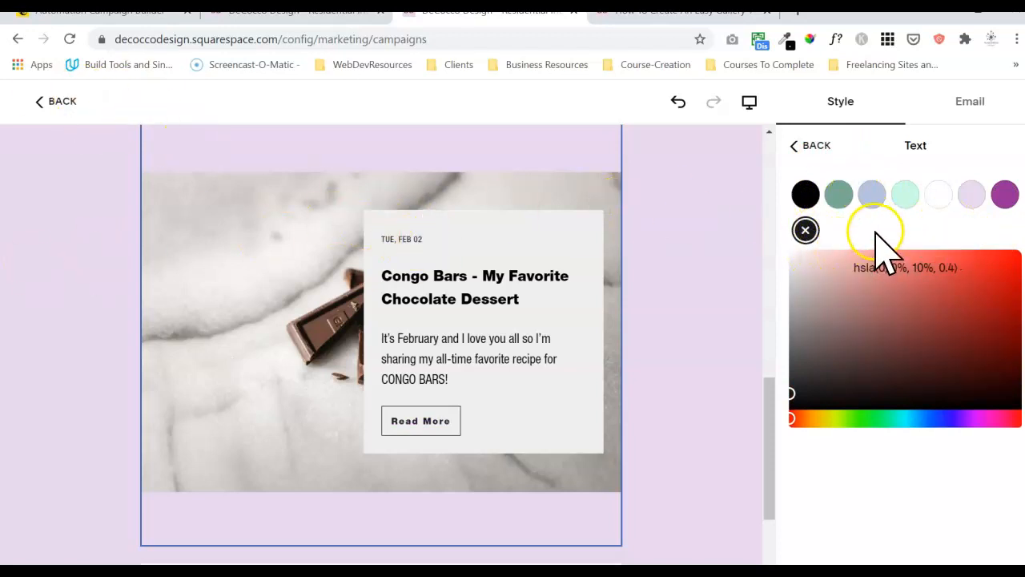
{"action": "left_click", "coordinate": [806, 230]}
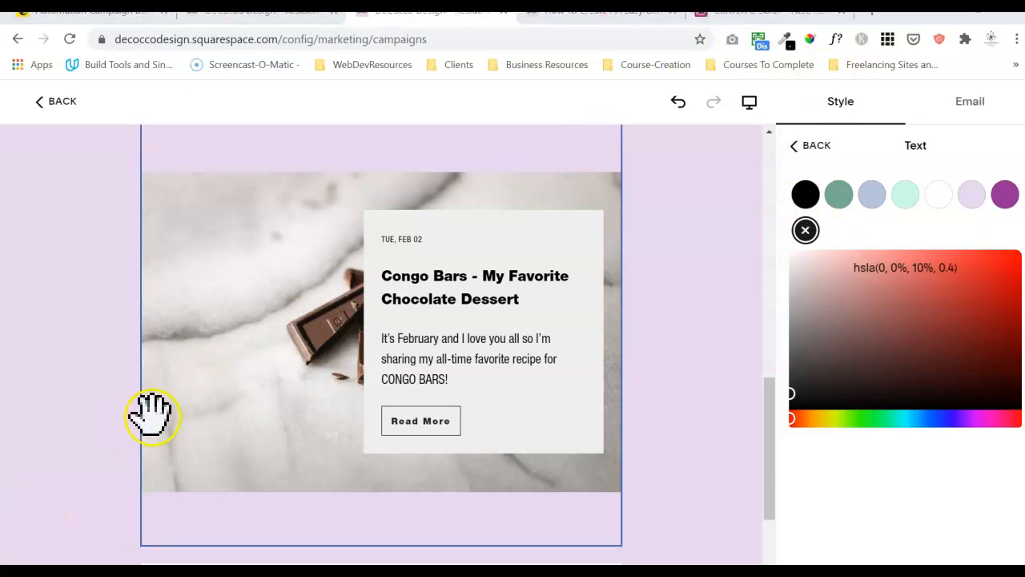
In Convert A Color, paste the meta colour and drop its alpha to convert hsl(0, 0%, 10%) to #1A1A1A.
{"action": "left_click", "coordinate": [772, 16]}
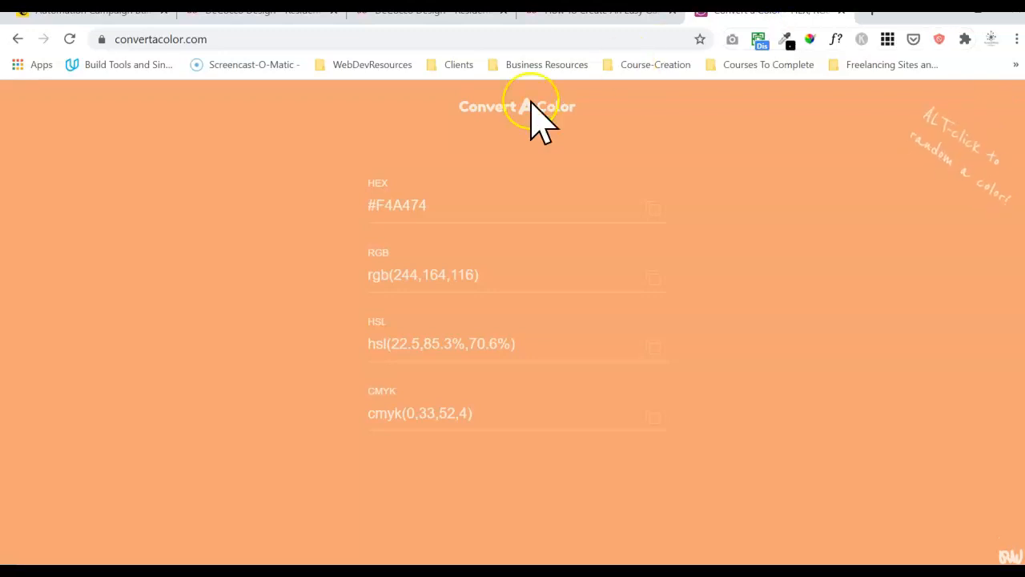
{"action": "left_click", "coordinate": [529, 343]}
{"action": "key", "text": "ctrl+a"}
{"action": "type", "text": "hsla(0, 0%, 10%, 0.4)"}
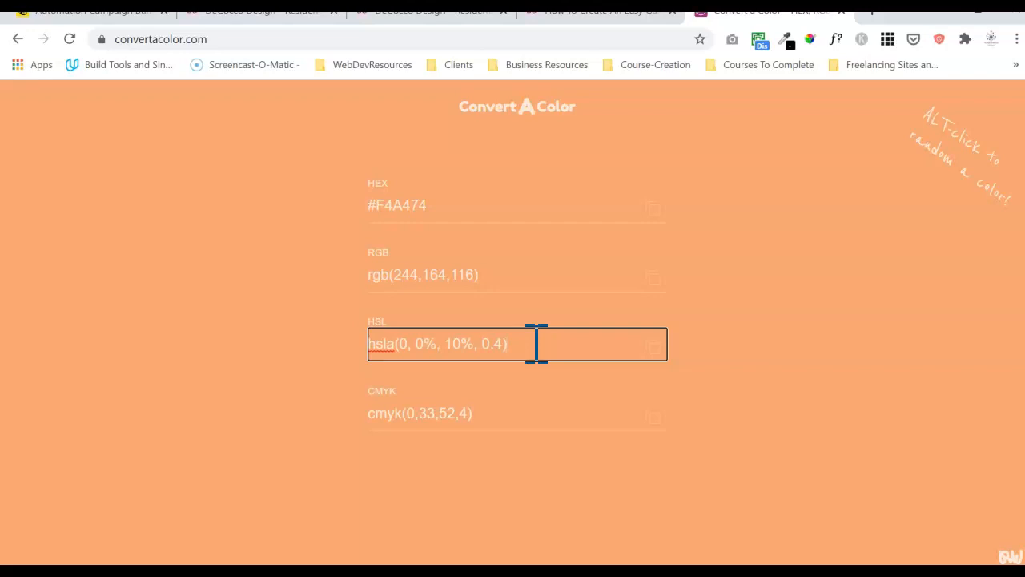
{"action": "left_click", "coordinate": [767, 377]}
{"action": "left_click", "coordinate": [537, 343]}
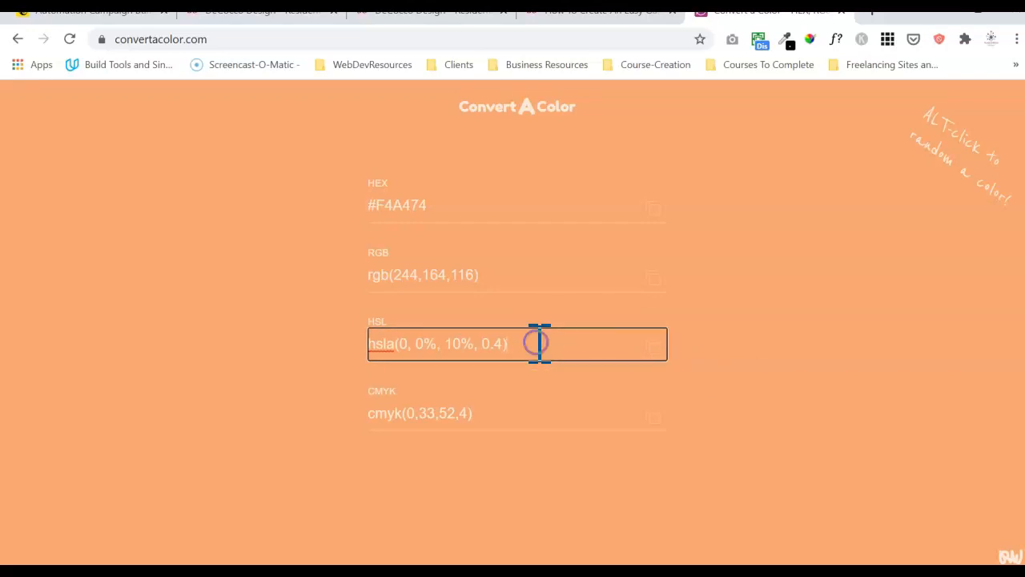
{"action": "left_click", "coordinate": [511, 343]}
{"action": "left_click", "coordinate": [290, 335]}
{"action": "left_click", "coordinate": [507, 344]}
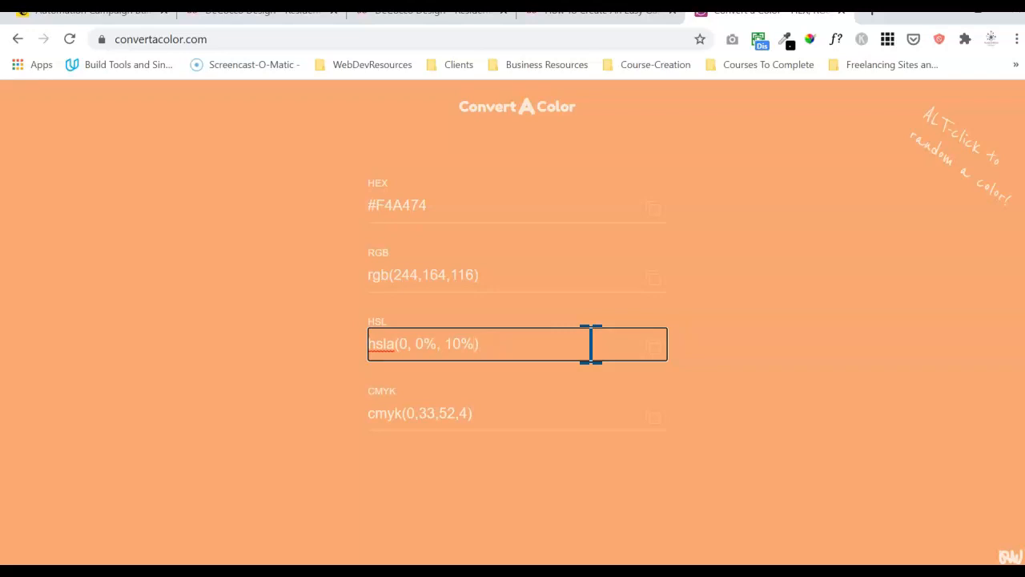
{"action": "key", "text": "BackSpace"}
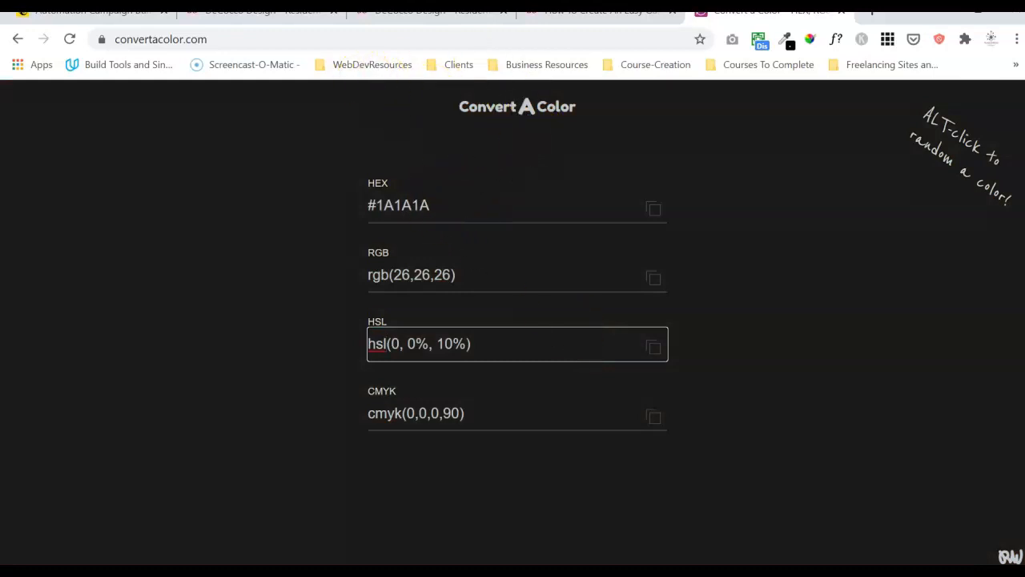
Open the htmlcsscolor.com colour reference page from the Color Tools bookmarks.
{"action": "left_click", "coordinate": [363, 64]}
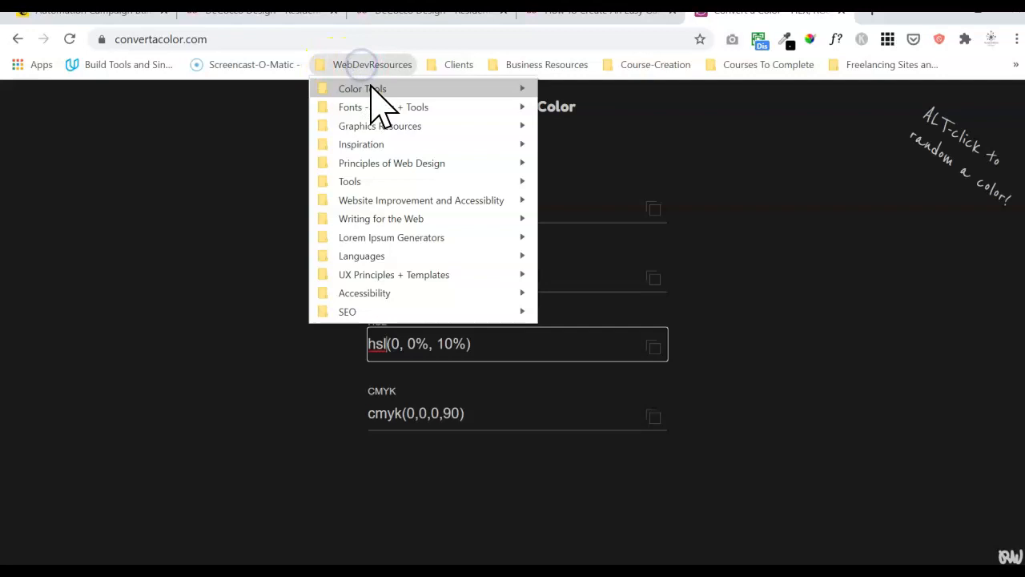
{"action": "left_click", "coordinate": [370, 89]}
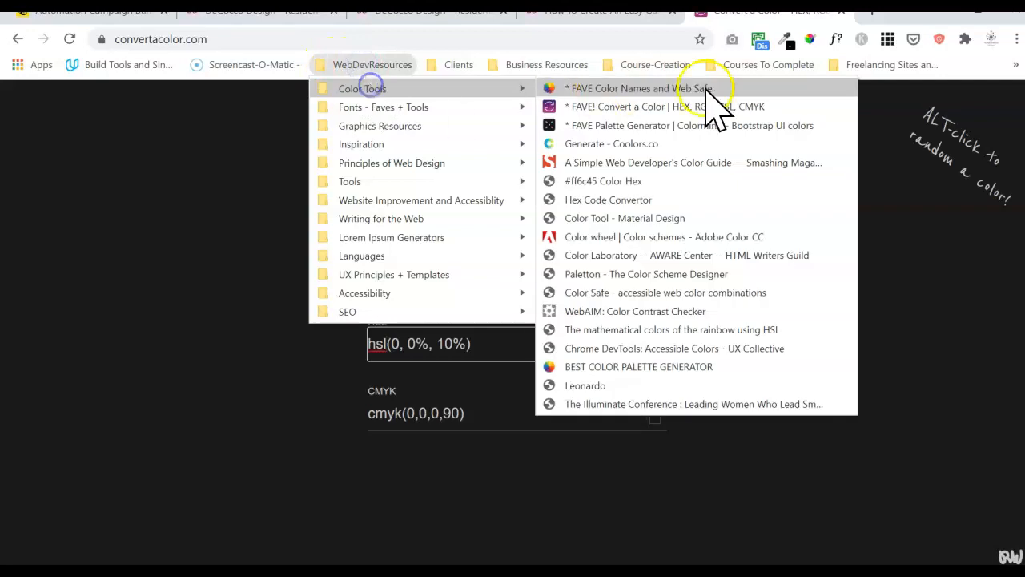
{"action": "left_click", "coordinate": [641, 89]}
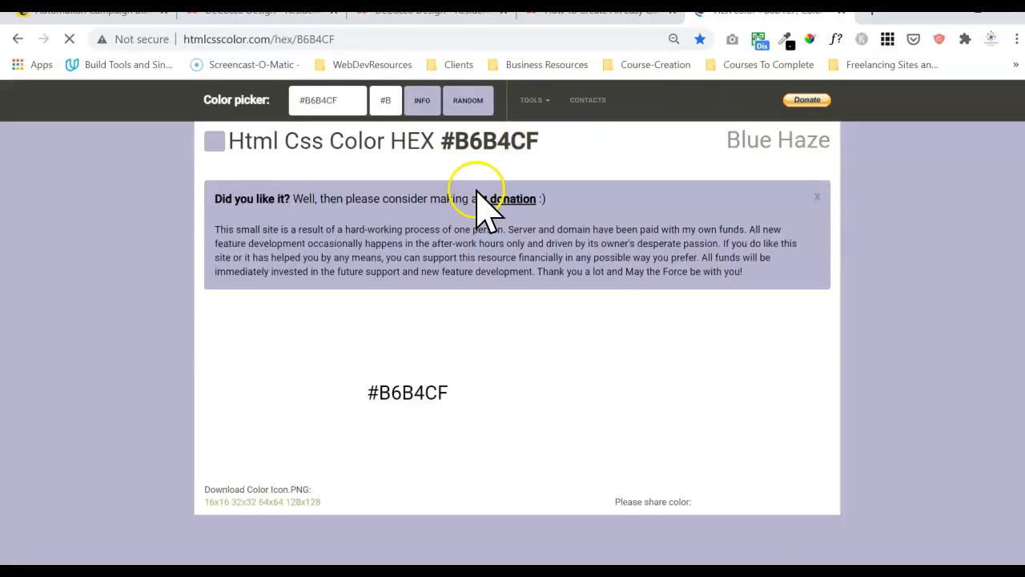
Look up #1A1A1A (Nero) on htmlcsscolor.com and scroll down to its shades and tints.
{"action": "left_click", "coordinate": [307, 108]}
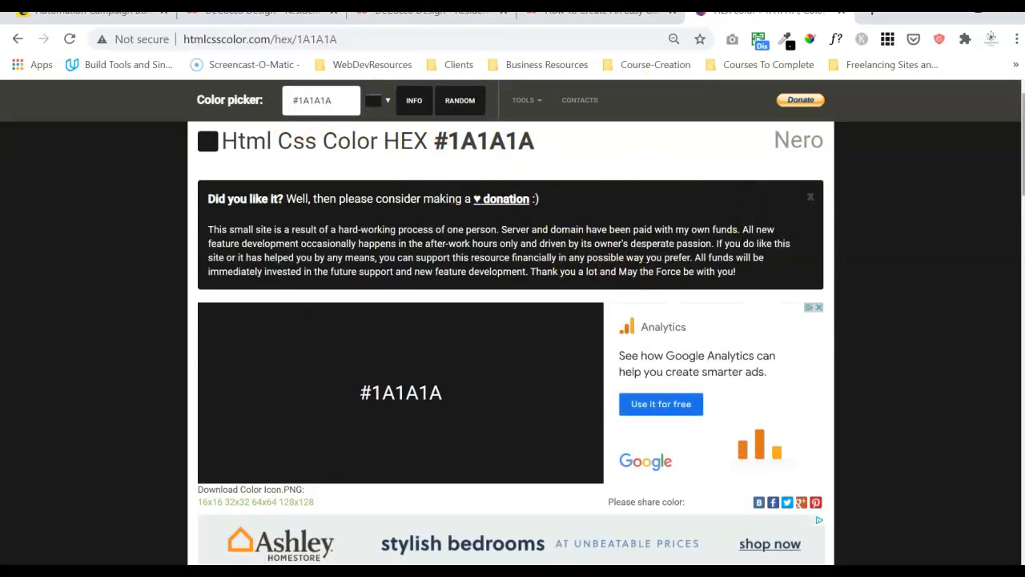
{"action": "scroll", "coordinate": [512, 328], "scroll_direction": "down", "scroll_amount": 6}
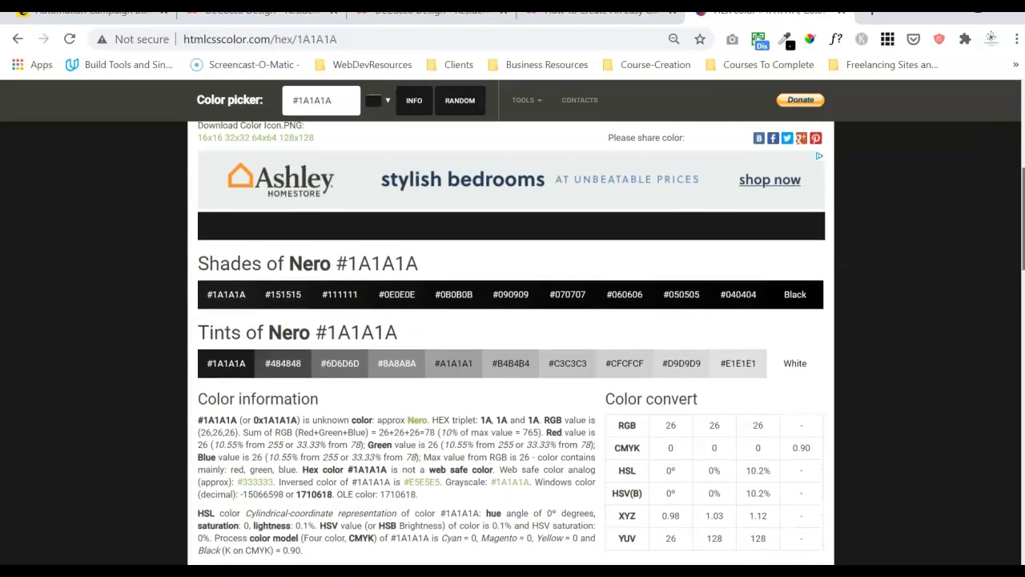
{"action": "scroll", "coordinate": [513, 343], "scroll_direction": "down", "scroll_amount": 1}
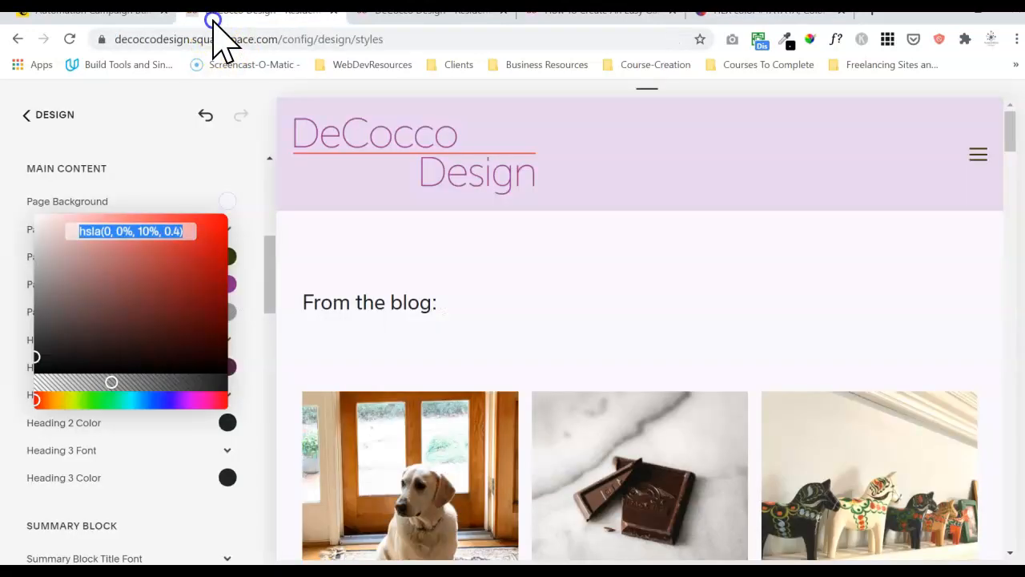
Close the Squarespace Page Meta Color picker and return to the Nero colour page.
{"action": "left_click", "coordinate": [214, 13]}
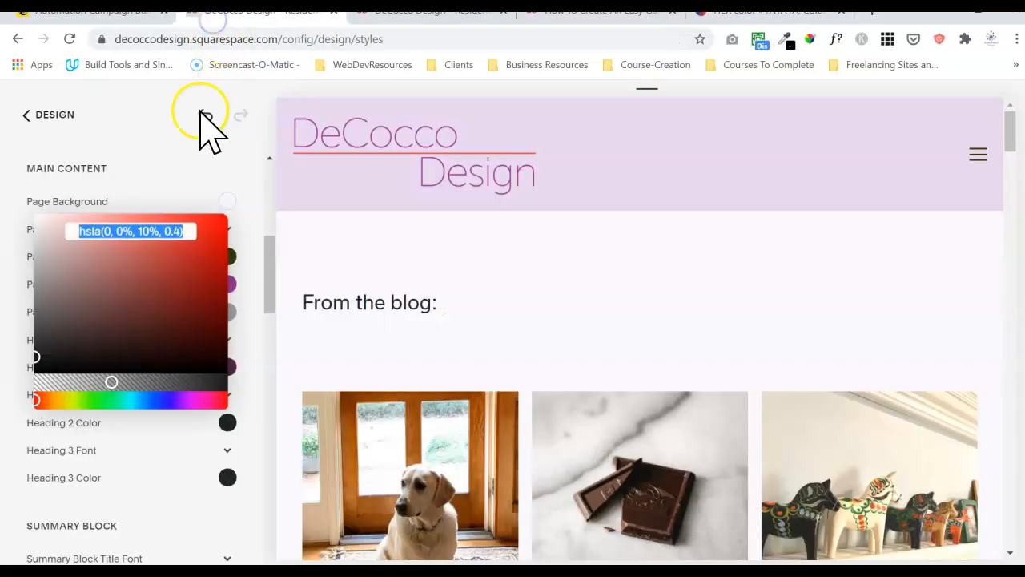
{"action": "left_click", "coordinate": [182, 159]}
{"action": "left_click", "coordinate": [253, 176]}
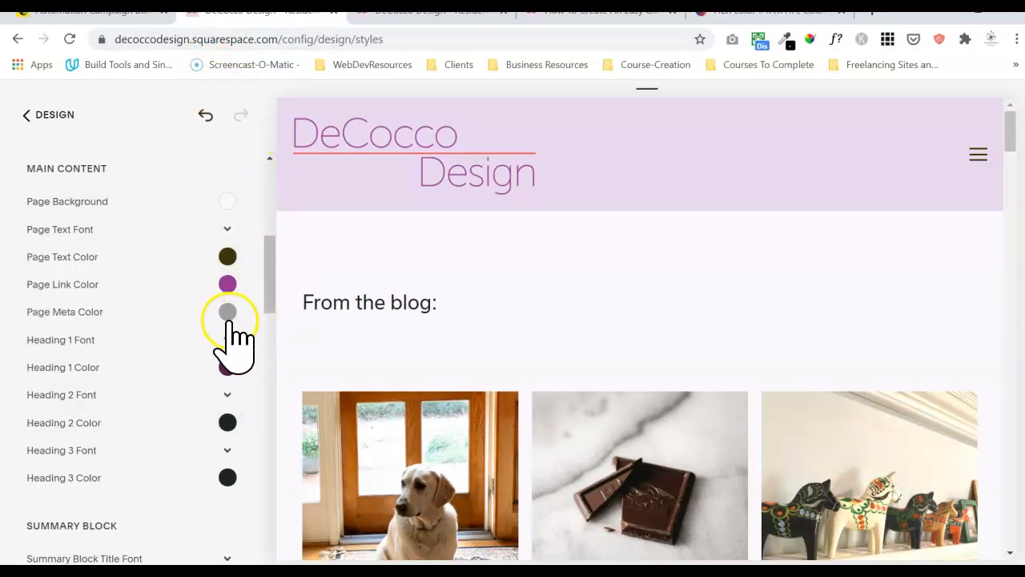
{"action": "left_click", "coordinate": [714, 16]}
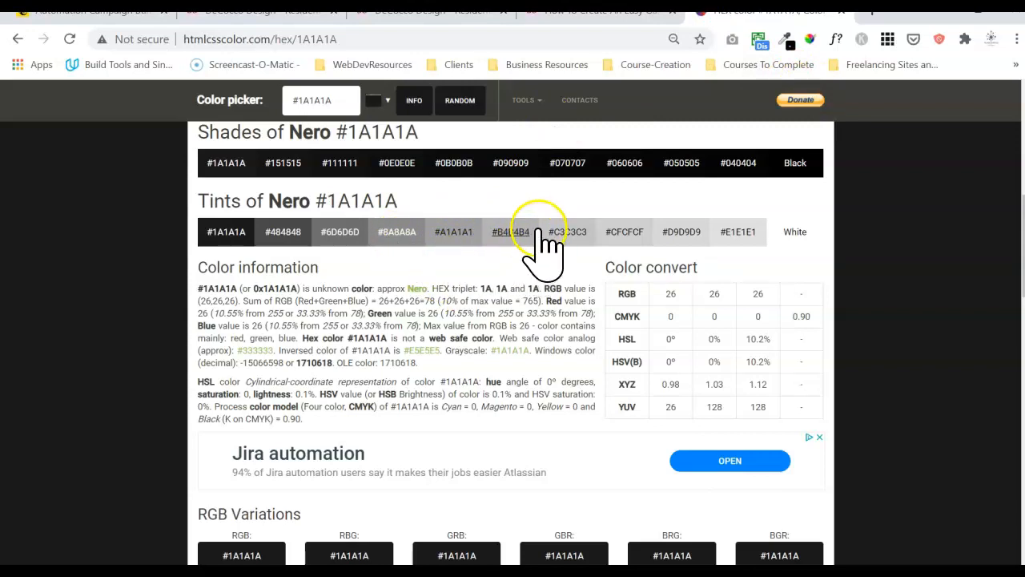
{"action": "left_click_drag", "start_coordinate": [535, 230], "coordinate": [518, 230]}
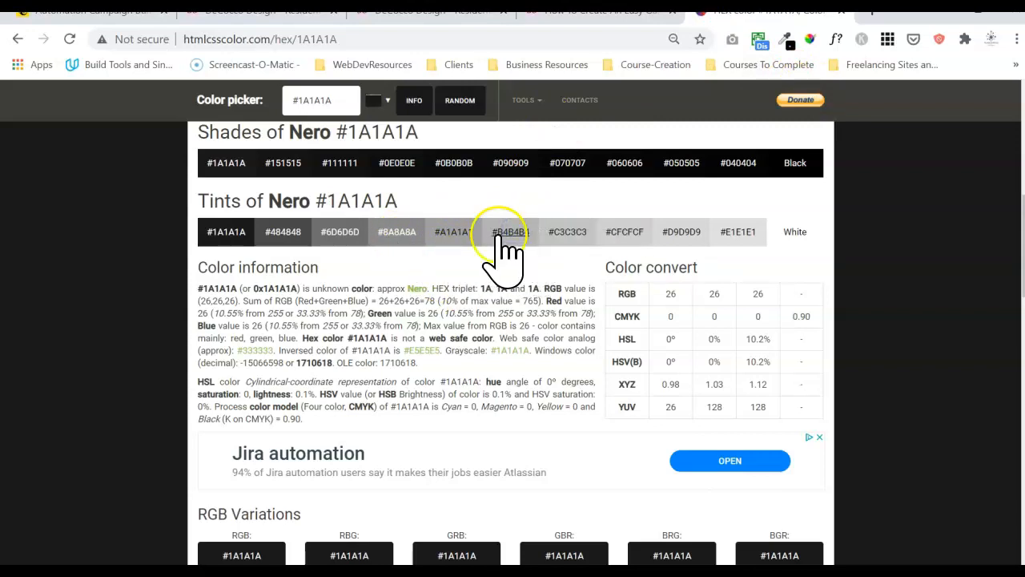
{"action": "left_click", "coordinate": [292, 12]}
Enter grey #b4b4b4 as the Read More text colour and save it as a swatch.
{"action": "left_click", "coordinate": [393, 13]}
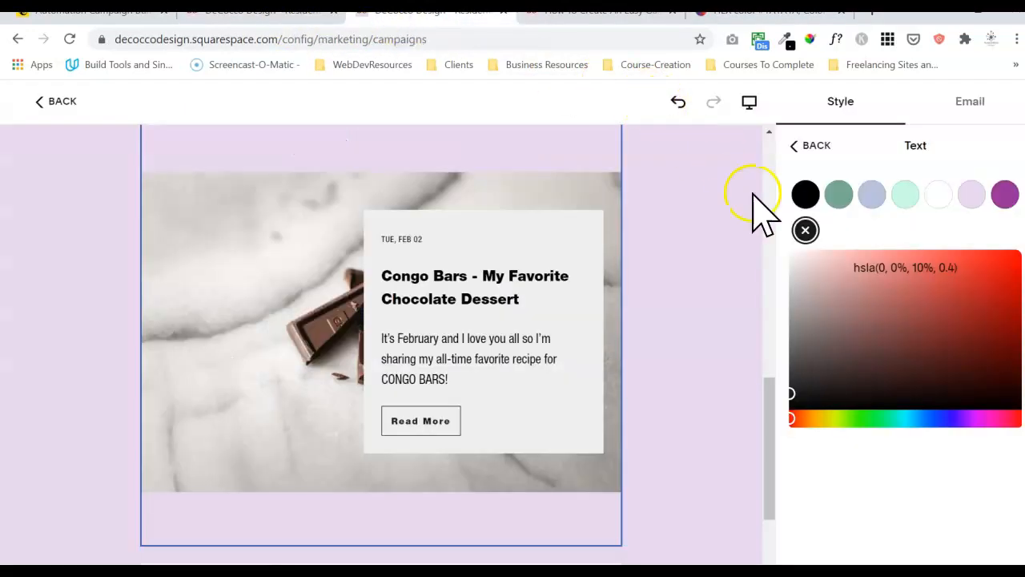
{"action": "left_click", "coordinate": [895, 267]}
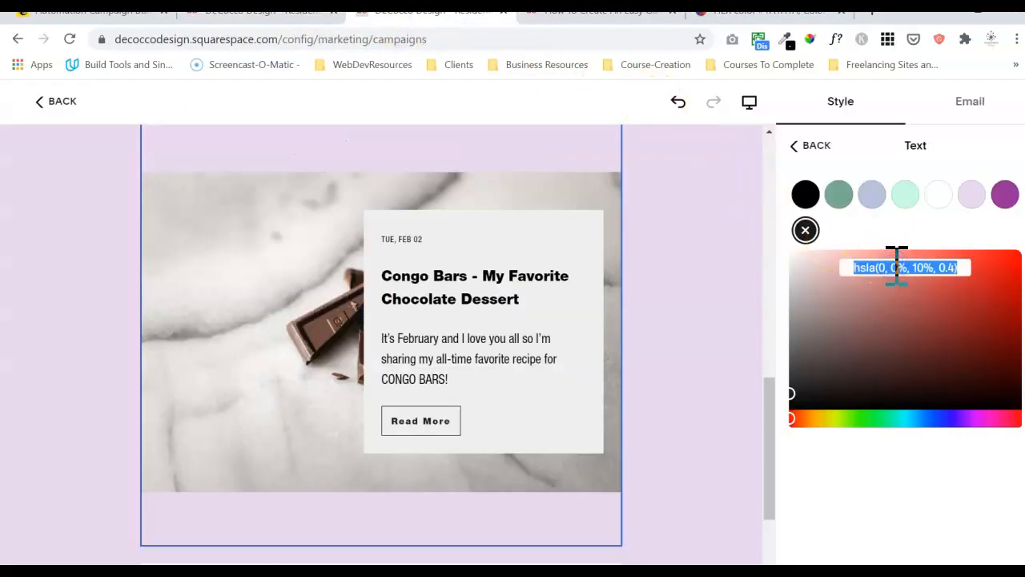
{"action": "type", "text": "#b4b4b4"}
{"action": "key", "text": "Return"}
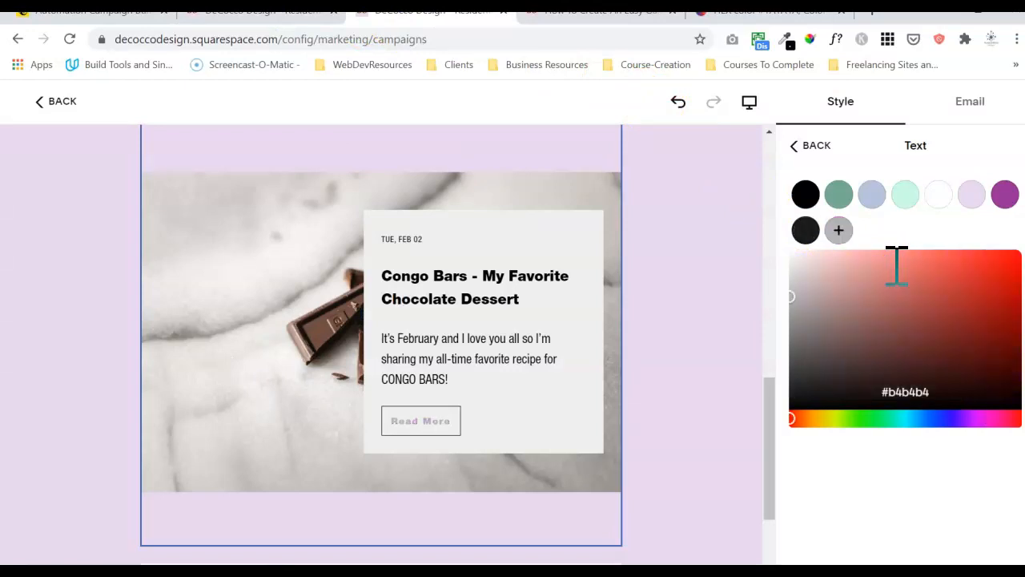
{"action": "left_click", "coordinate": [848, 230]}
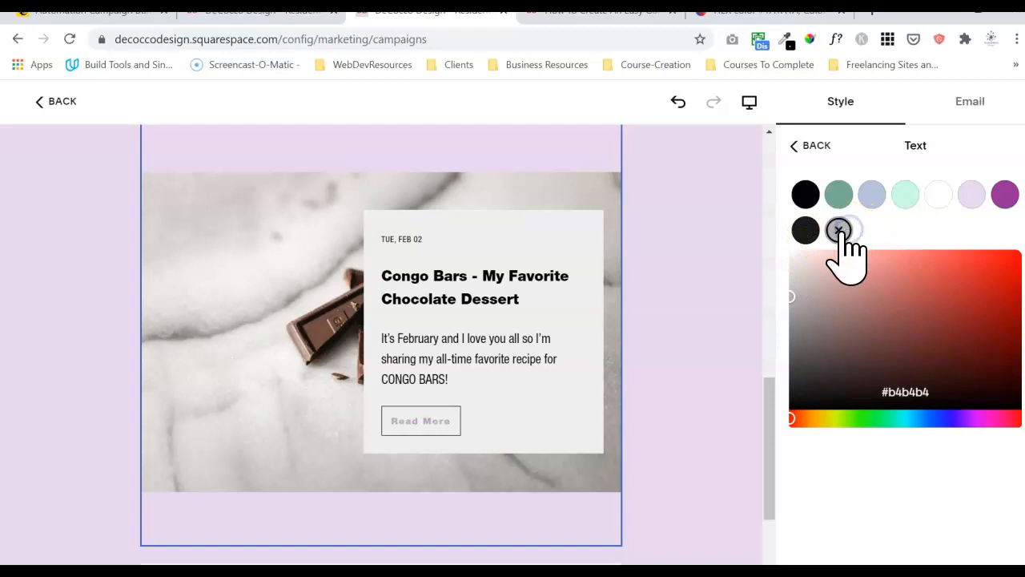
Remove the black, green, blue and mint swatches from the colour picker.
{"action": "left_click", "coordinate": [806, 232]}
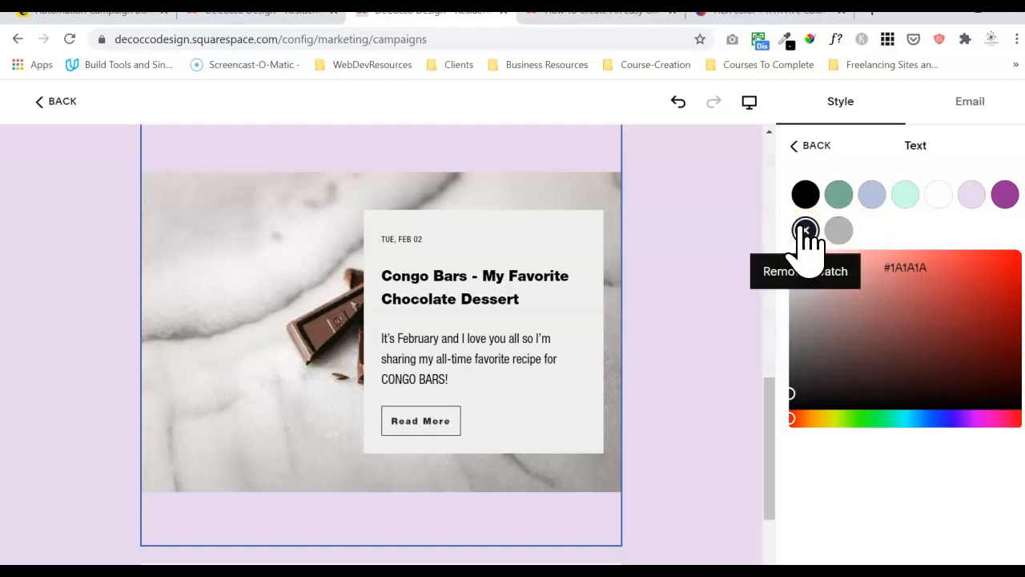
{"action": "left_click", "coordinate": [806, 194]}
{"action": "left_click", "coordinate": [810, 196]}
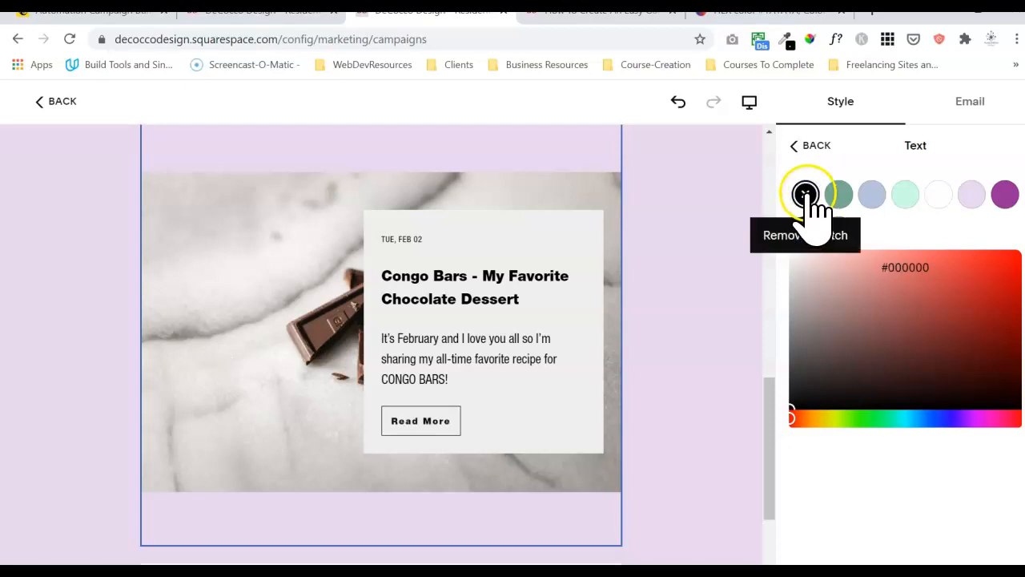
{"action": "left_click", "coordinate": [807, 195]}
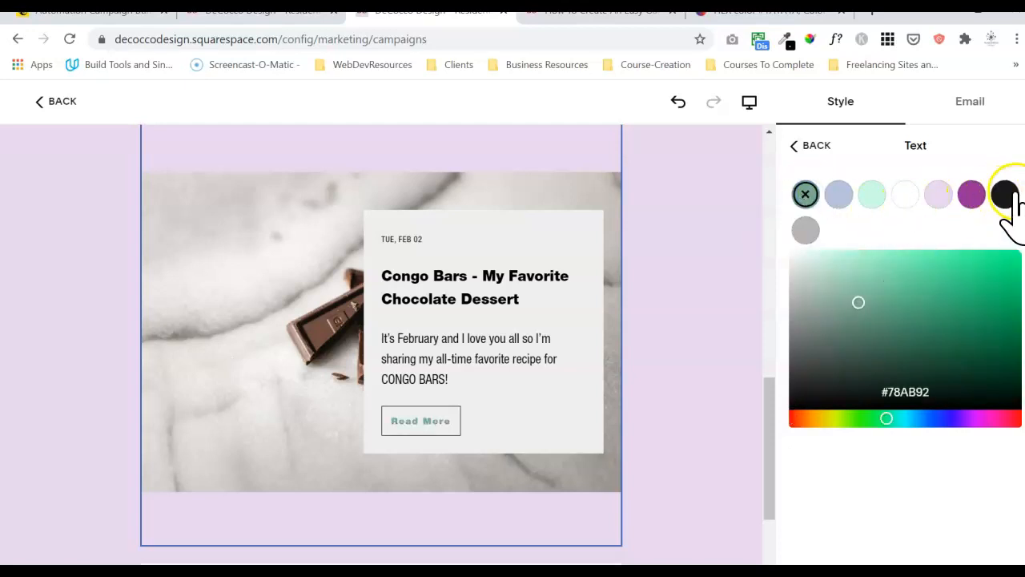
{"action": "left_click", "coordinate": [806, 194]}
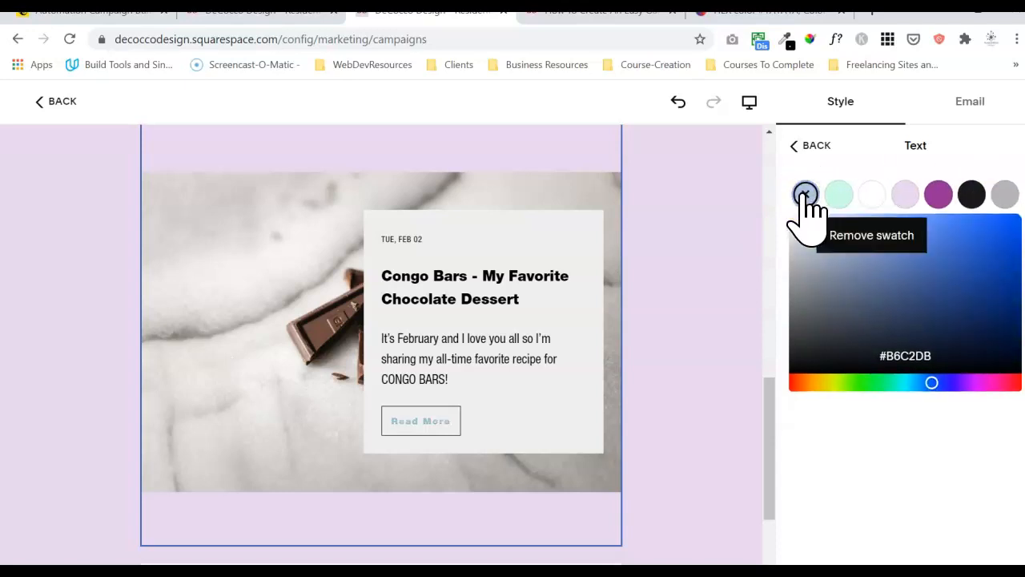
{"action": "left_click", "coordinate": [806, 195]}
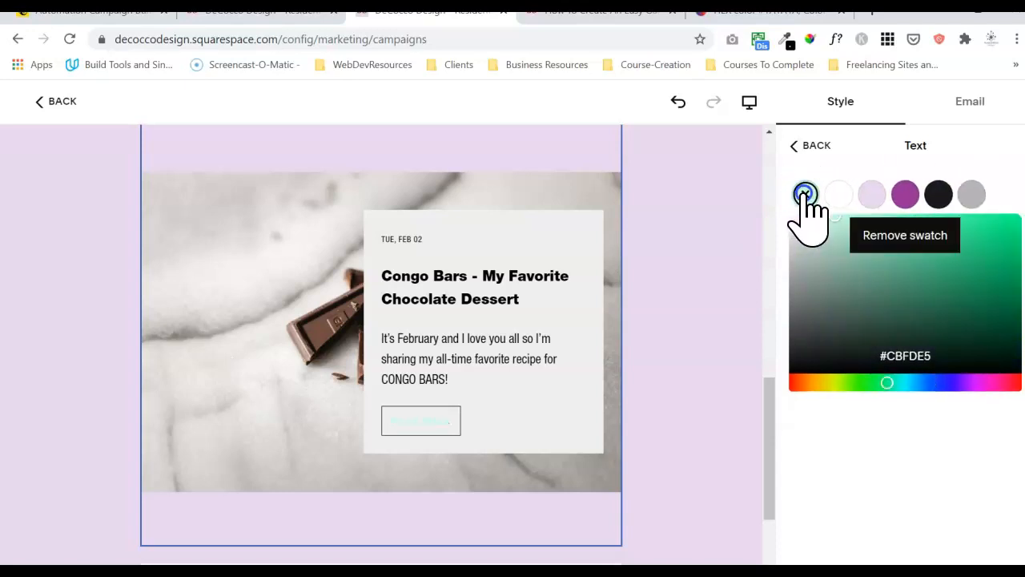
{"action": "left_click", "coordinate": [806, 195]}
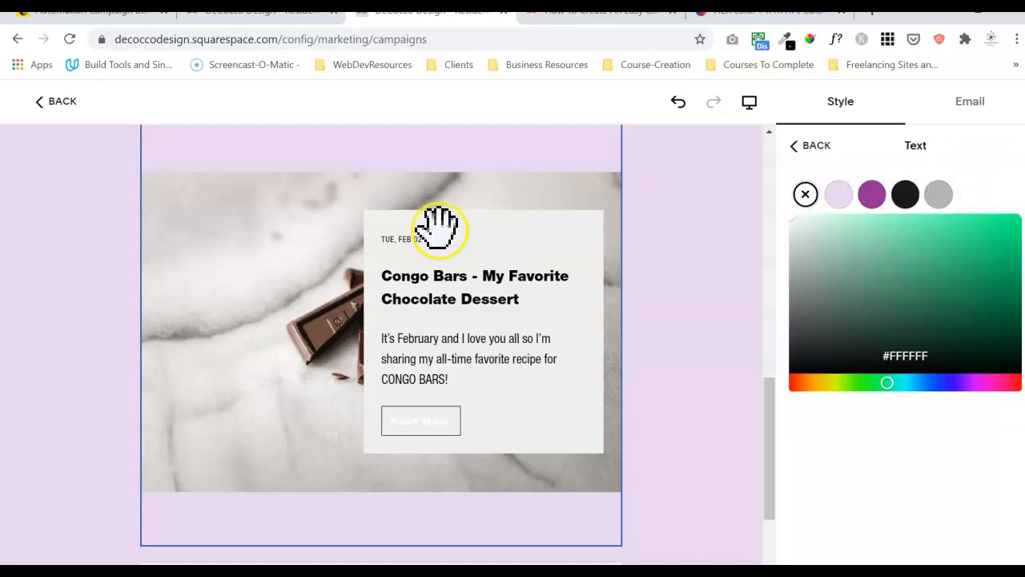
{"action": "left_click", "coordinate": [237, 18]}
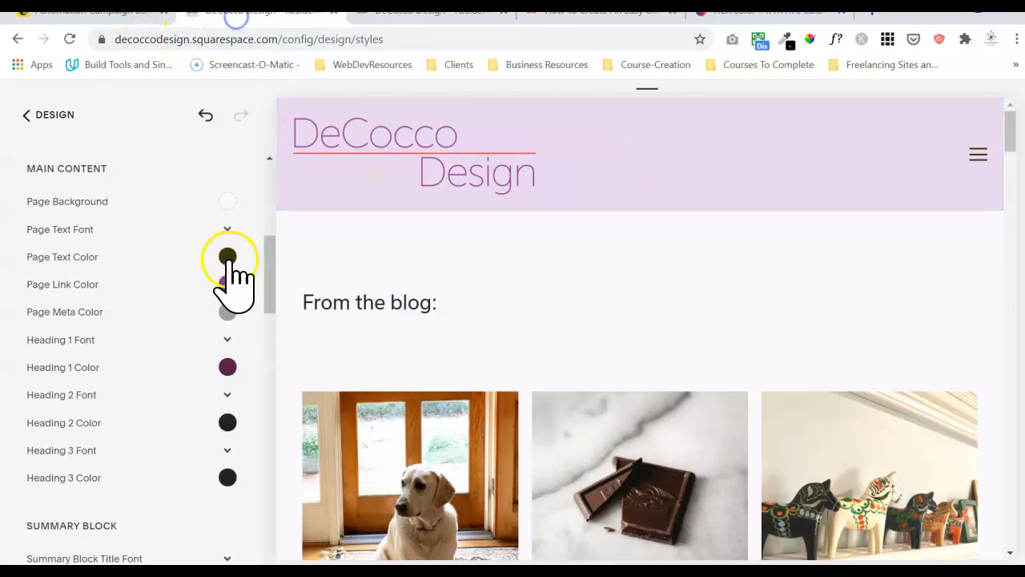
Copy the Nav Link (Active) colour hsl(358, 82%, 51%) from the site's Design styles.
{"action": "left_click_drag", "start_coordinate": [270, 256], "coordinate": [265, 221]}
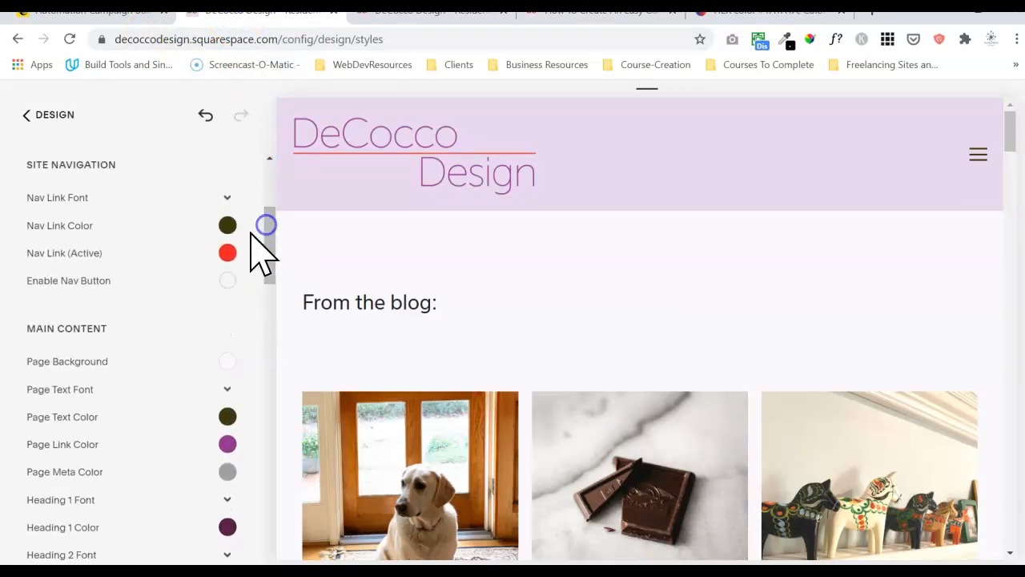
{"action": "left_click", "coordinate": [228, 255]}
{"action": "left_click", "coordinate": [174, 293]}
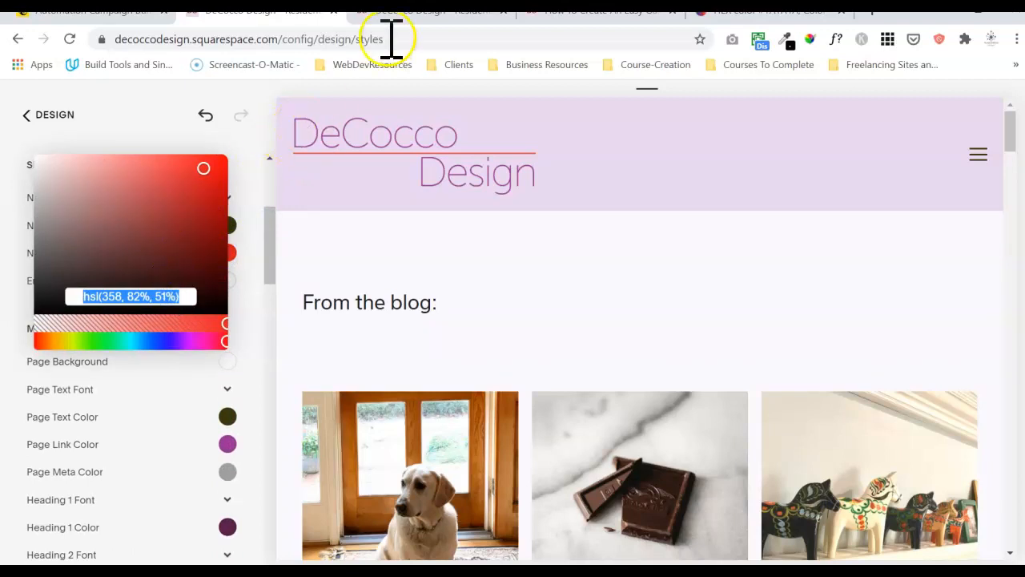
{"action": "left_click", "coordinate": [397, 11]}
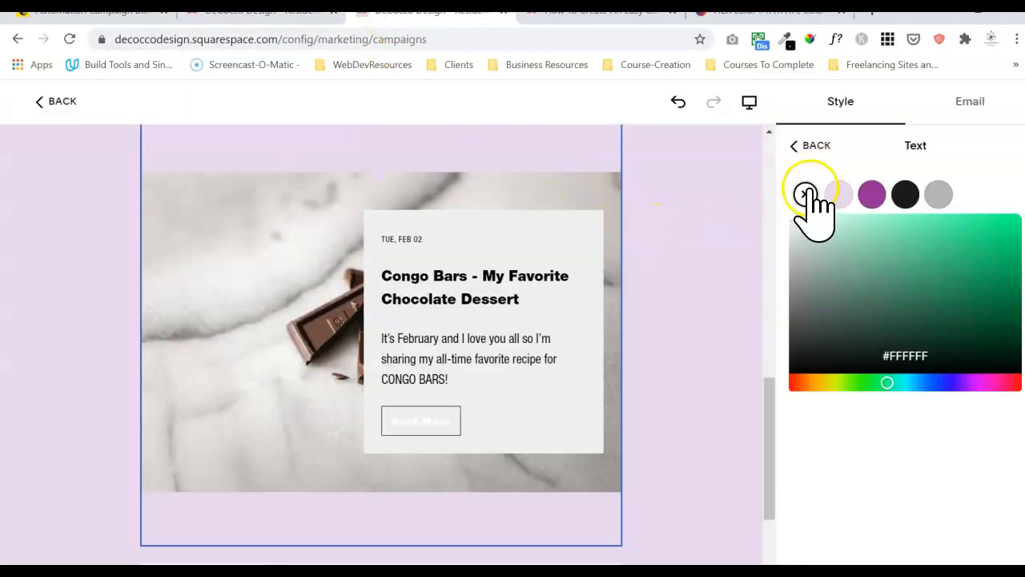
Paste the site's red into the text colour field, save it as a swatch, and make Read More text purple.
{"action": "left_click", "coordinate": [902, 353]}
{"action": "type", "text": "hsl(358, 82%, 51%)"}
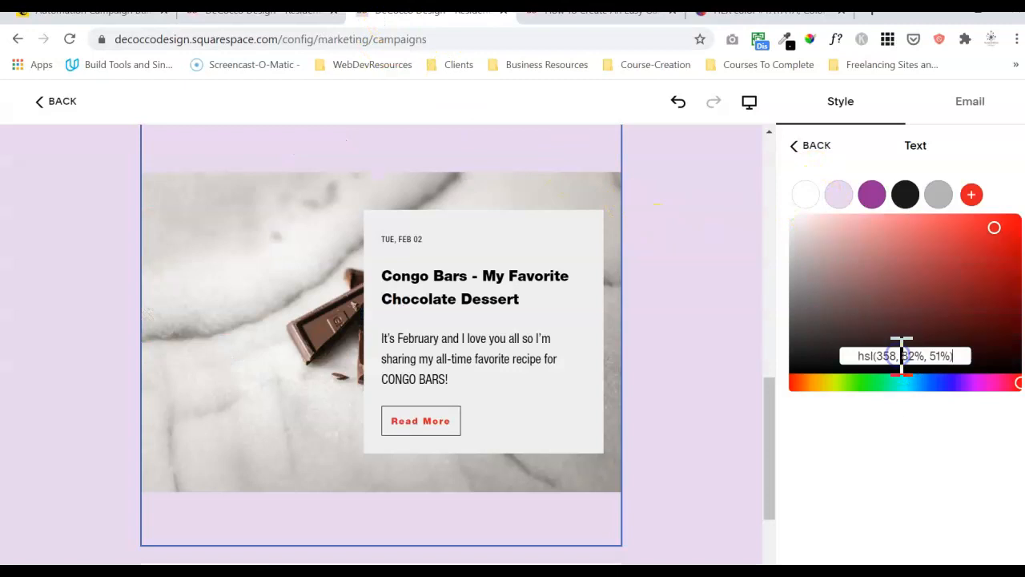
{"action": "left_click", "coordinate": [971, 197]}
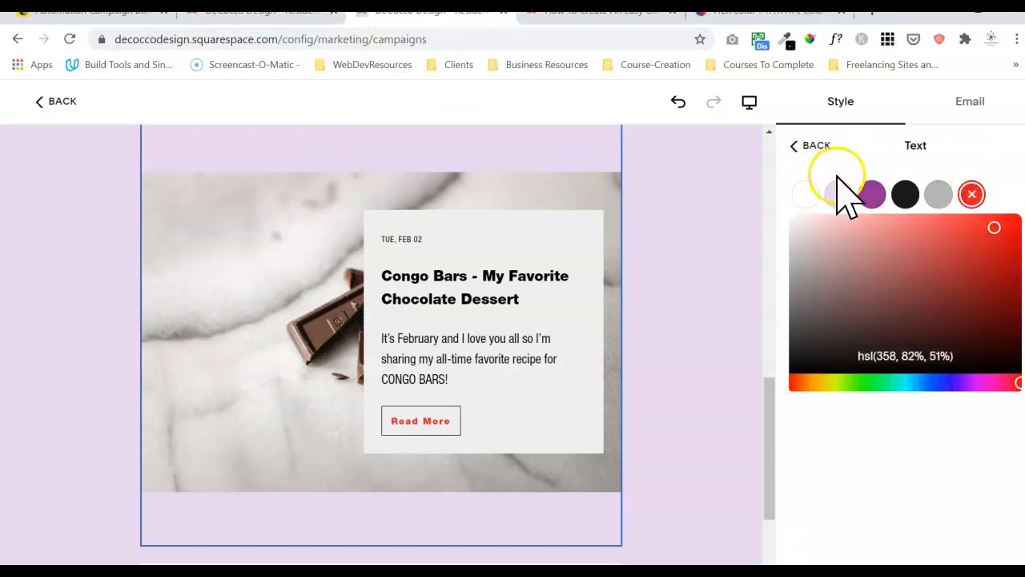
{"action": "left_click", "coordinate": [874, 196]}
Set the Read More button colour to the purple #932E94 swatch.
{"action": "left_click", "coordinate": [813, 148]}
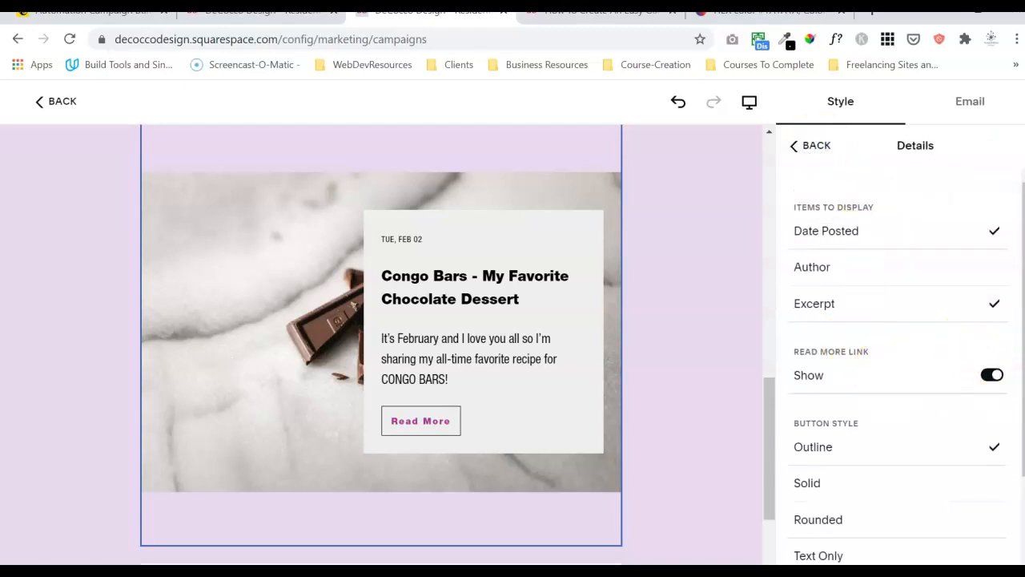
{"action": "scroll", "coordinate": [908, 369], "scroll_direction": "down", "scroll_amount": 3}
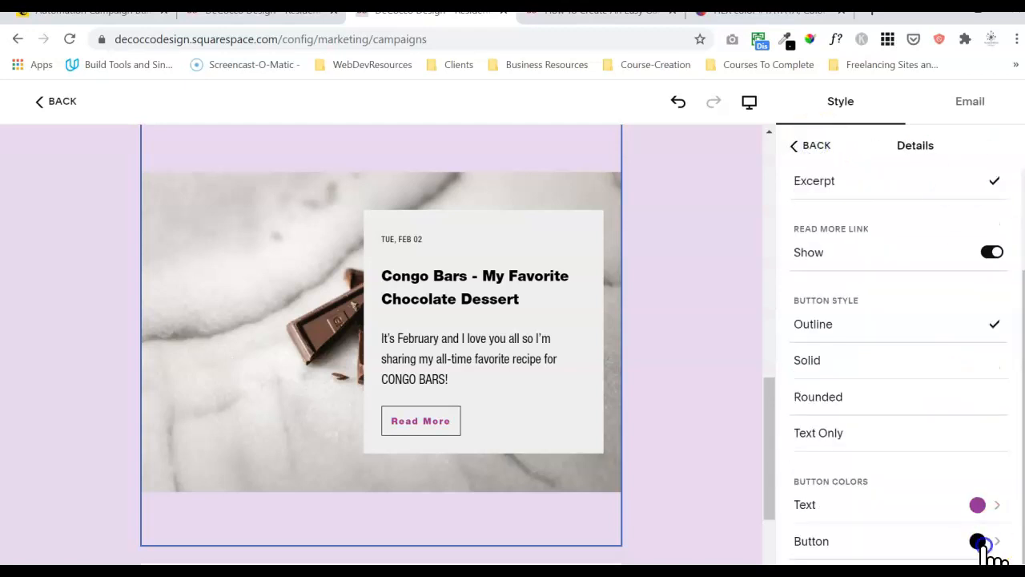
{"action": "left_click", "coordinate": [984, 545]}
{"action": "left_click", "coordinate": [872, 195]}
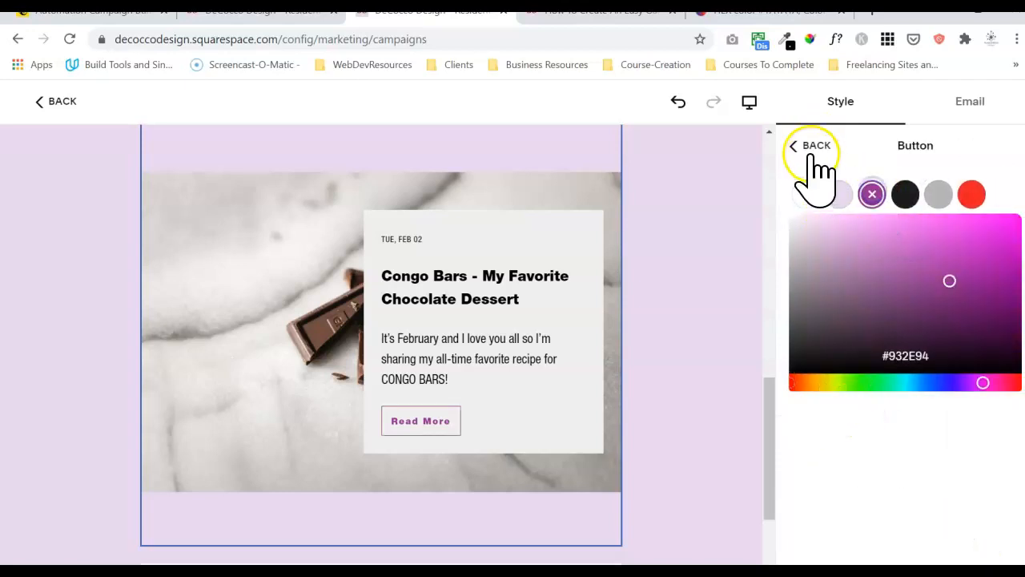
{"action": "left_click", "coordinate": [813, 154]}
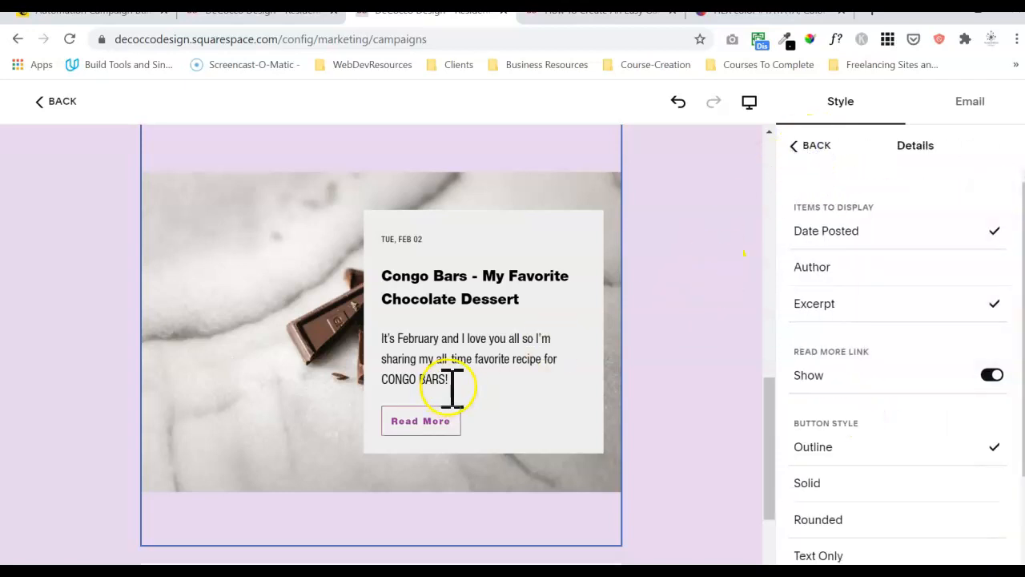
{"action": "left_click_drag", "start_coordinate": [764, 411], "coordinate": [759, 300]}
Try red as the blog section's link colour, then set it back to purple.
{"action": "left_click", "coordinate": [368, 302]}
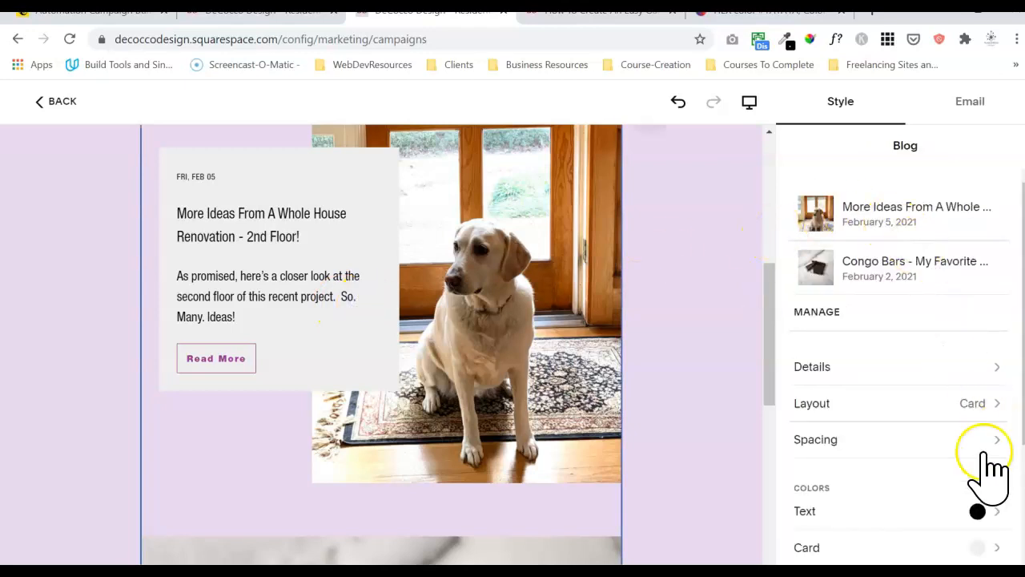
{"action": "scroll", "coordinate": [897, 361], "scroll_direction": "down", "scroll_amount": 3}
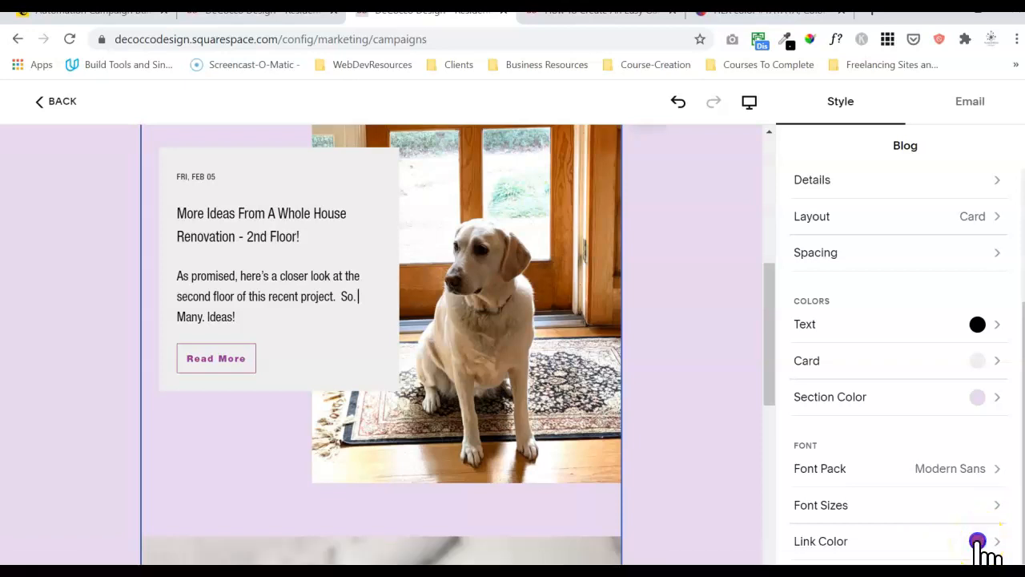
{"action": "left_click", "coordinate": [977, 542]}
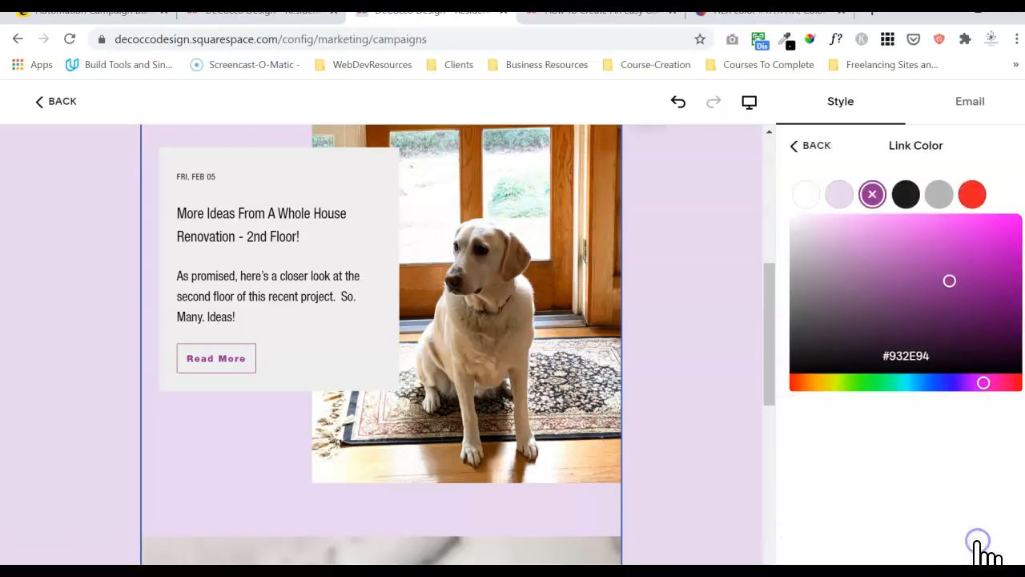
{"action": "left_click", "coordinate": [966, 197]}
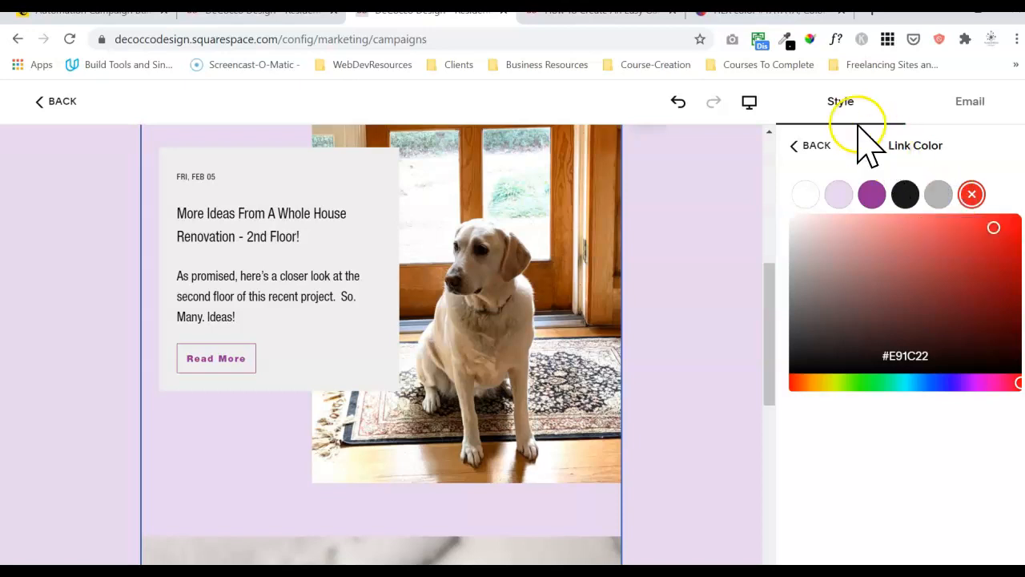
{"action": "left_click", "coordinate": [796, 146]}
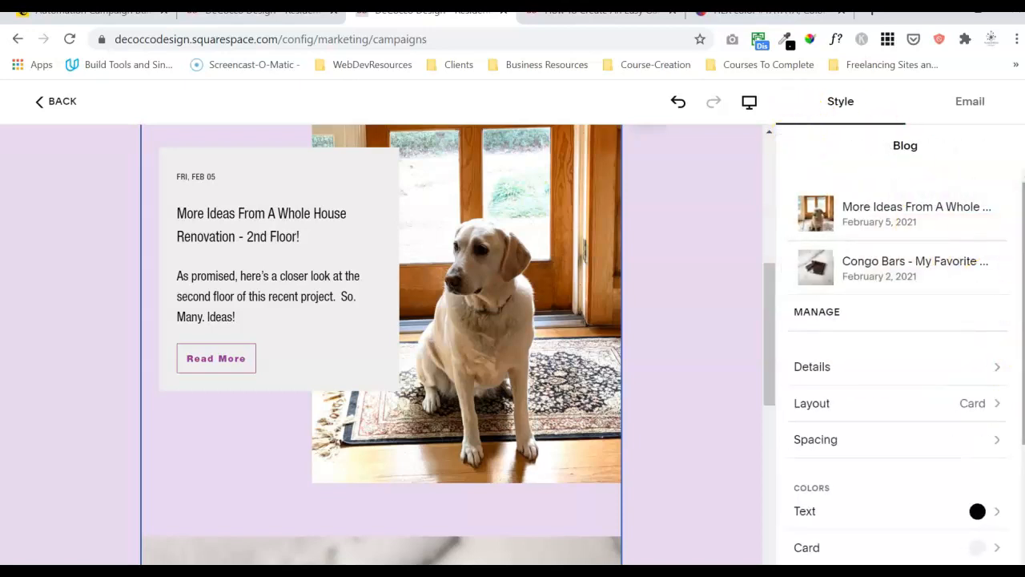
{"action": "scroll", "coordinate": [897, 360], "scroll_direction": "down", "scroll_amount": 3}
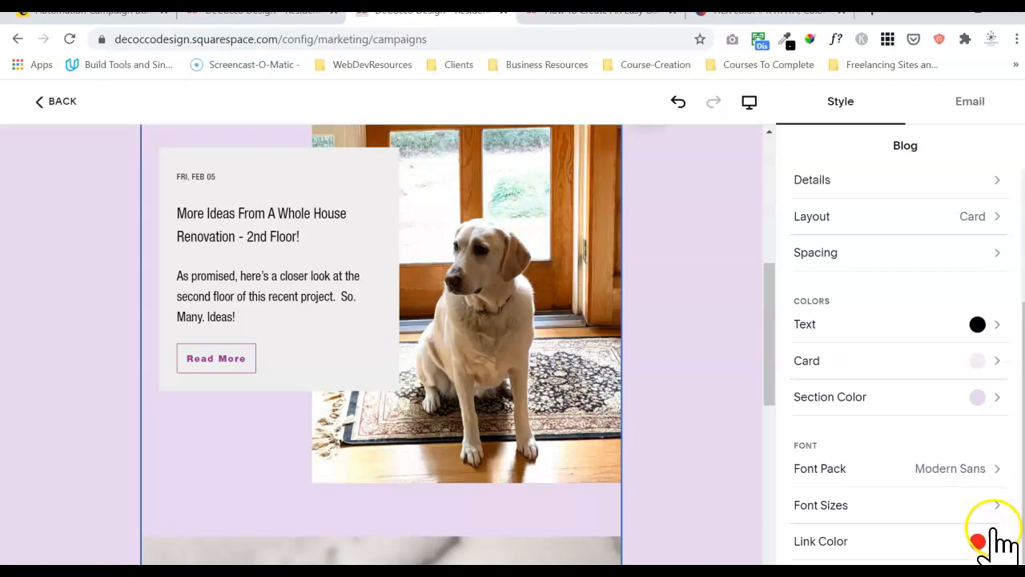
{"action": "left_click", "coordinate": [984, 542]}
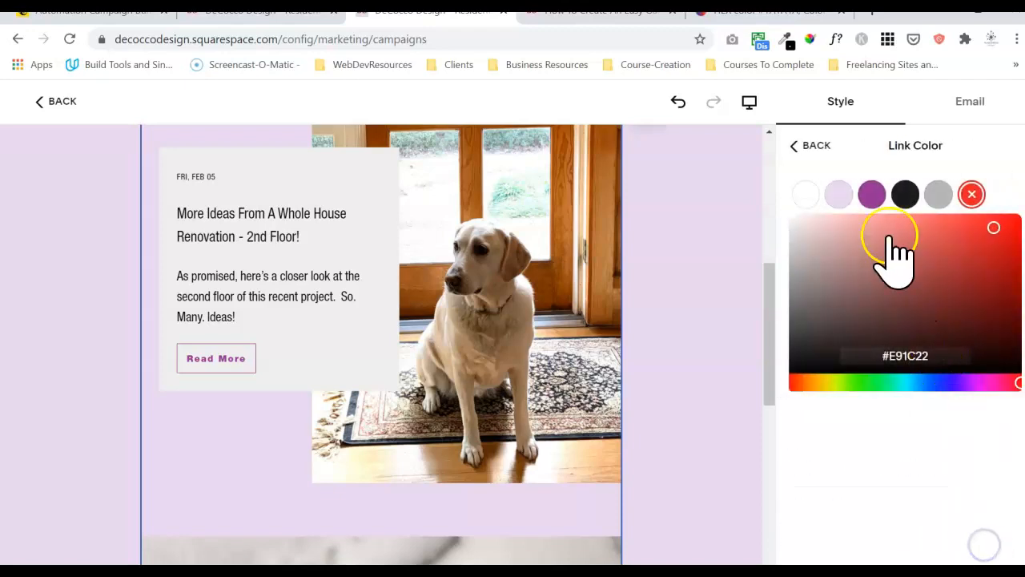
{"action": "left_click", "coordinate": [879, 195]}
{"action": "left_click", "coordinate": [804, 147]}
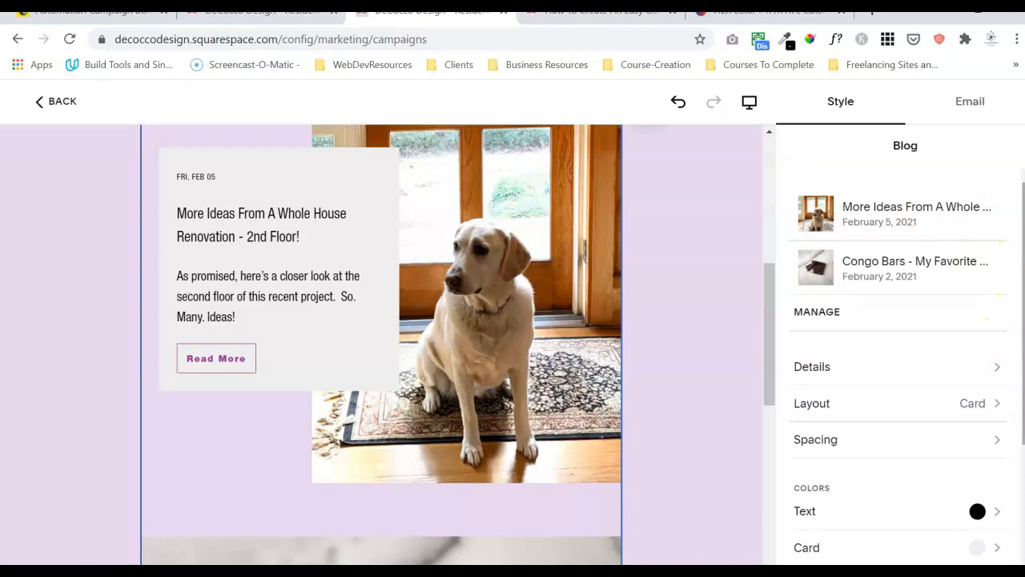
{"action": "scroll", "coordinate": [897, 360], "scroll_direction": "down", "scroll_amount": 3}
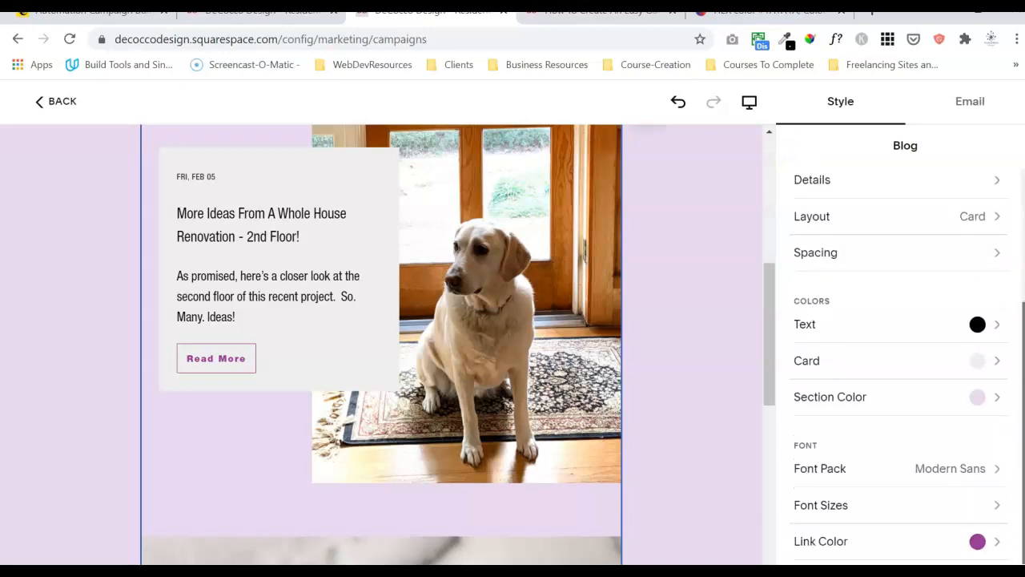
{"action": "scroll", "coordinate": [897, 360], "scroll_direction": "up", "scroll_amount": 3}
Try red #E91C22 as the Read More button colour.
{"action": "left_click", "coordinate": [965, 357]}
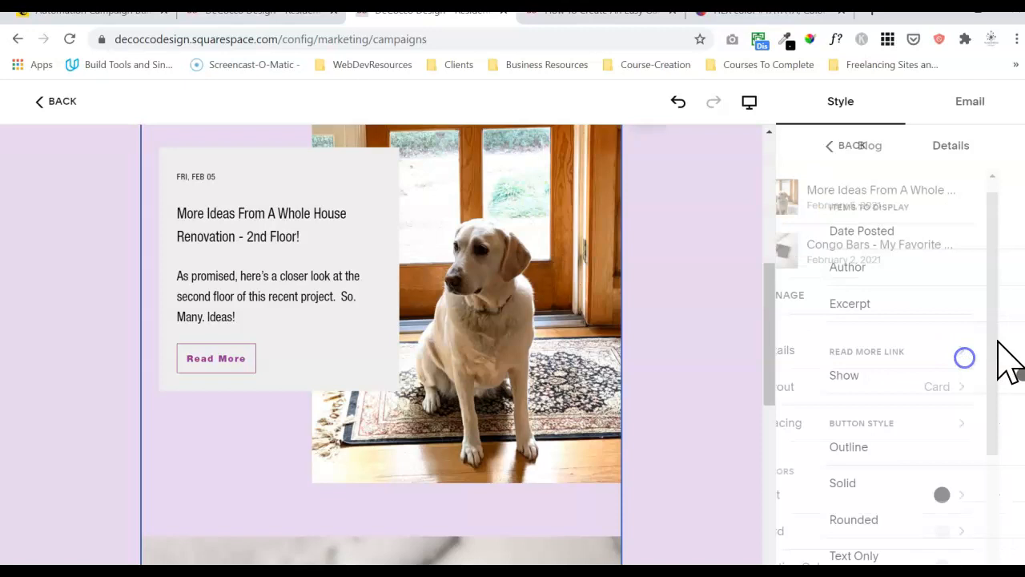
{"action": "scroll", "coordinate": [1001, 360], "scroll_direction": "down", "scroll_amount": 2}
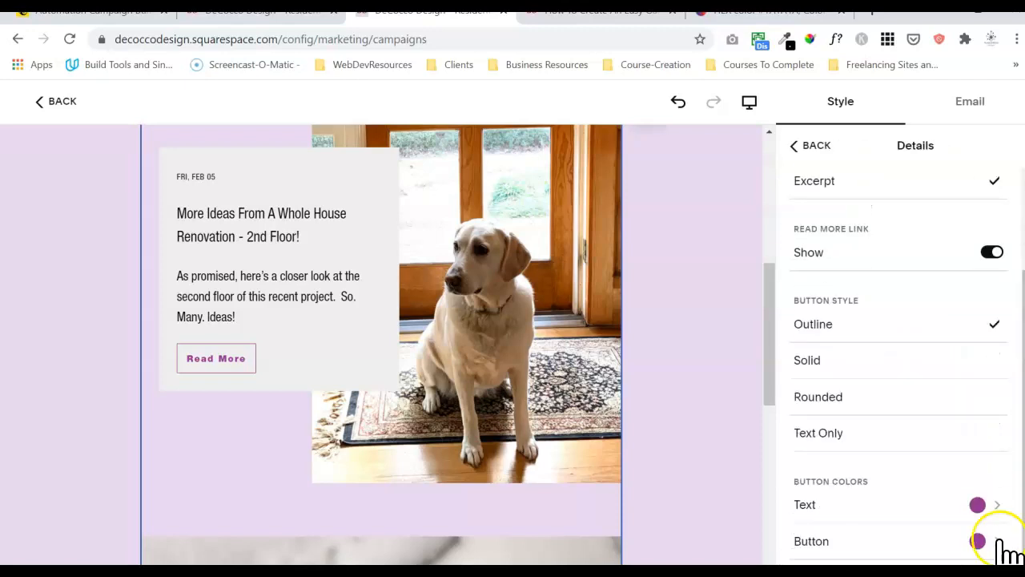
{"action": "left_click", "coordinate": [979, 542]}
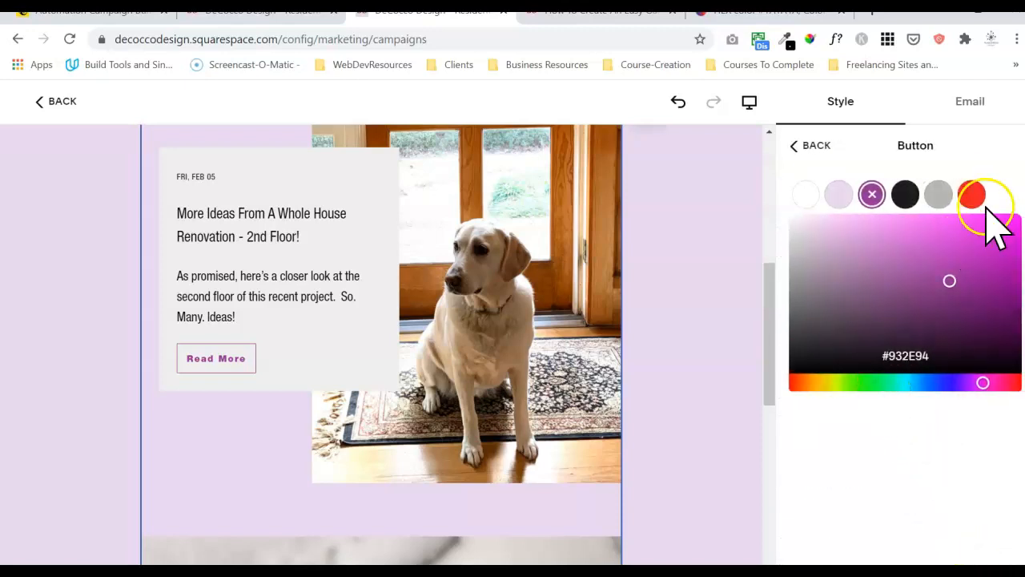
{"action": "left_click", "coordinate": [972, 195]}
{"action": "left_click", "coordinate": [803, 147]}
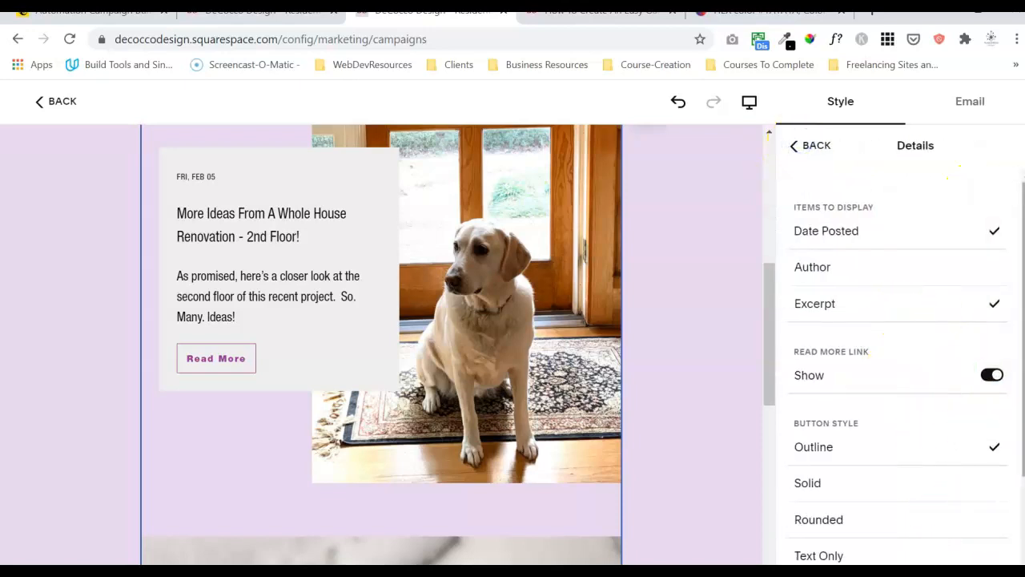
Set both the Read More text colour and button colour to purple #932E94.
{"action": "scroll", "coordinate": [977, 553], "scroll_direction": "down", "scroll_amount": 3}
{"action": "left_click", "coordinate": [981, 505]}
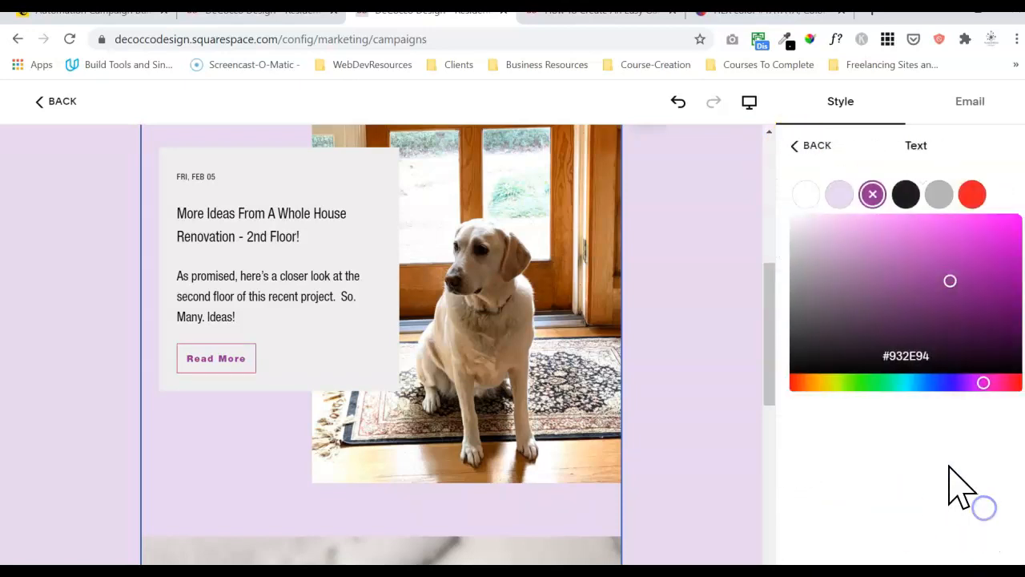
{"action": "left_click", "coordinate": [972, 195]}
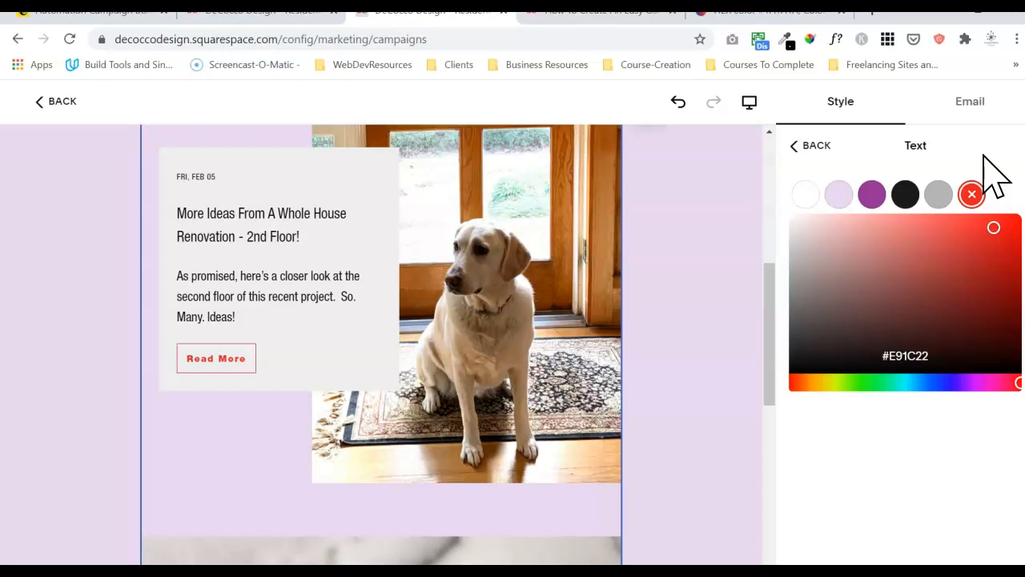
{"action": "left_click", "coordinate": [872, 194]}
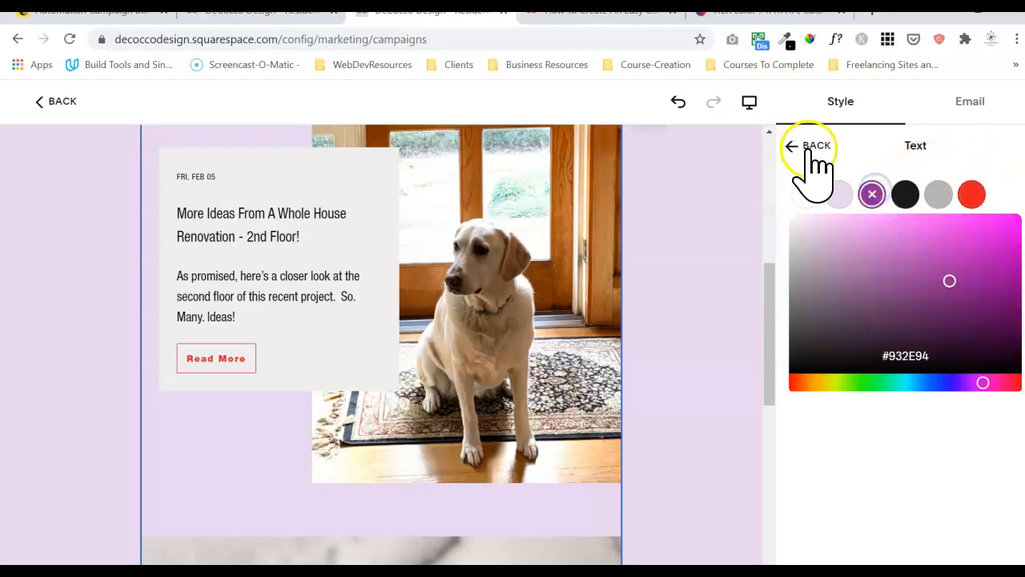
{"action": "left_click", "coordinate": [811, 146]}
{"action": "scroll", "coordinate": [1016, 446], "scroll_direction": "down", "scroll_amount": 2}
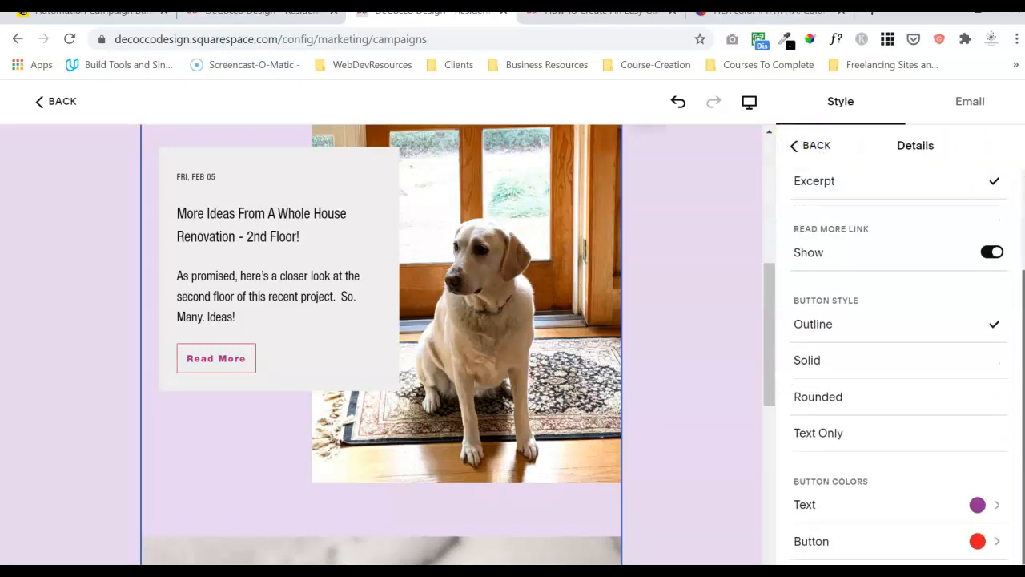
{"action": "left_click", "coordinate": [978, 541]}
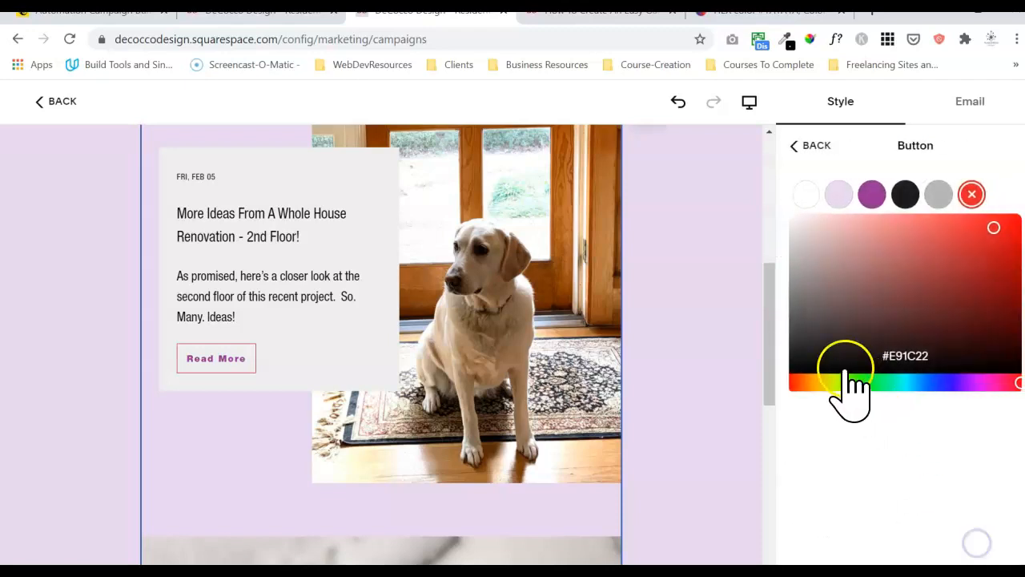
{"action": "left_click", "coordinate": [871, 196]}
{"action": "left_click", "coordinate": [807, 161]}
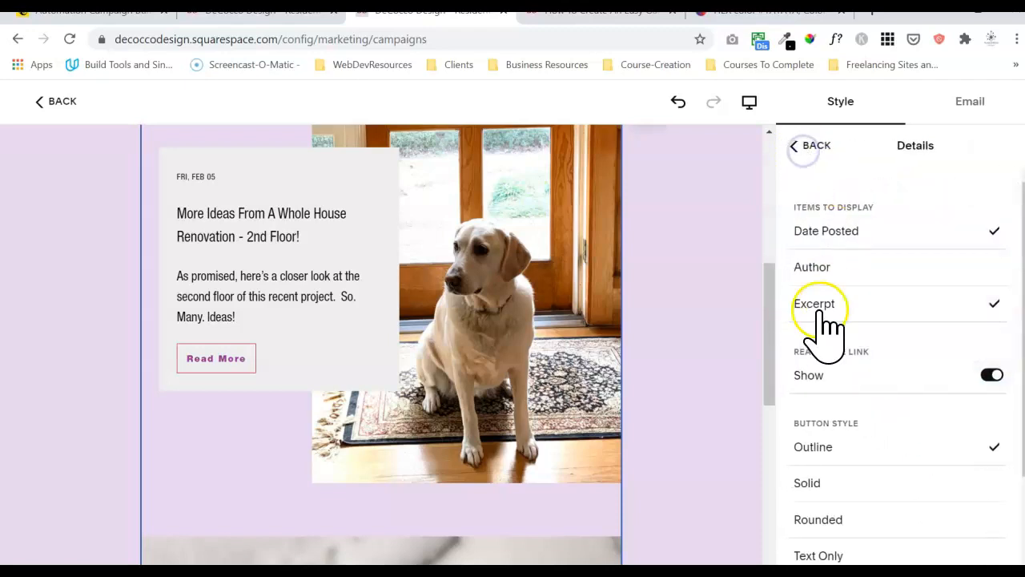
Make the Read More buttons square solid-filled with white text.
{"action": "left_click", "coordinate": [911, 486]}
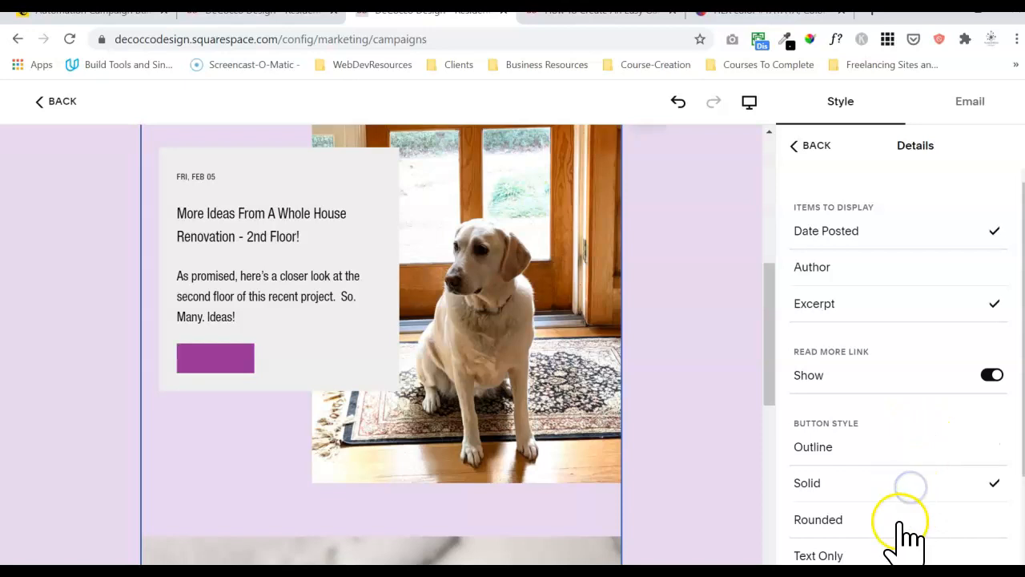
{"action": "scroll", "coordinate": [897, 360], "scroll_direction": "down", "scroll_amount": 3}
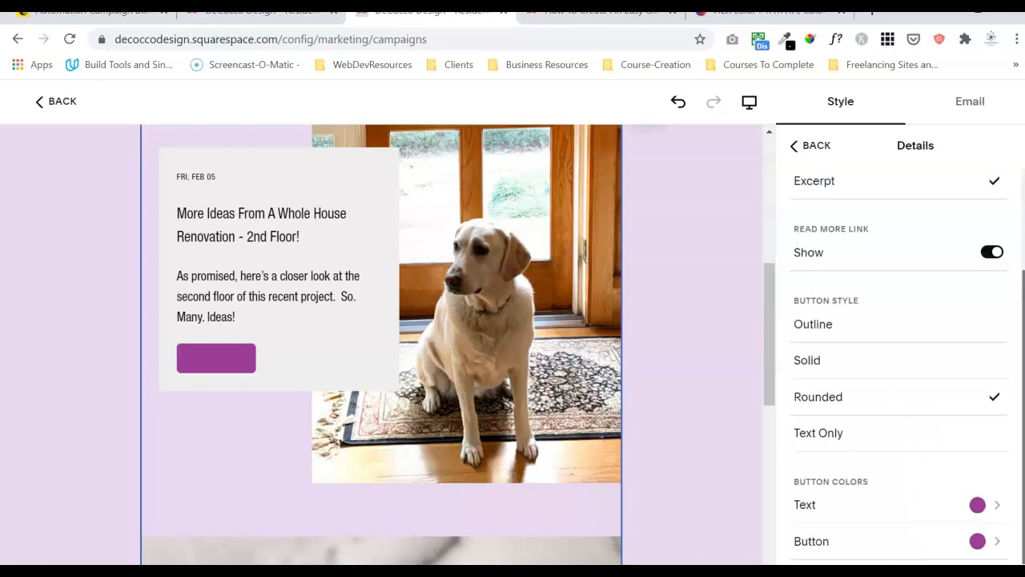
{"action": "left_click", "coordinate": [980, 502]}
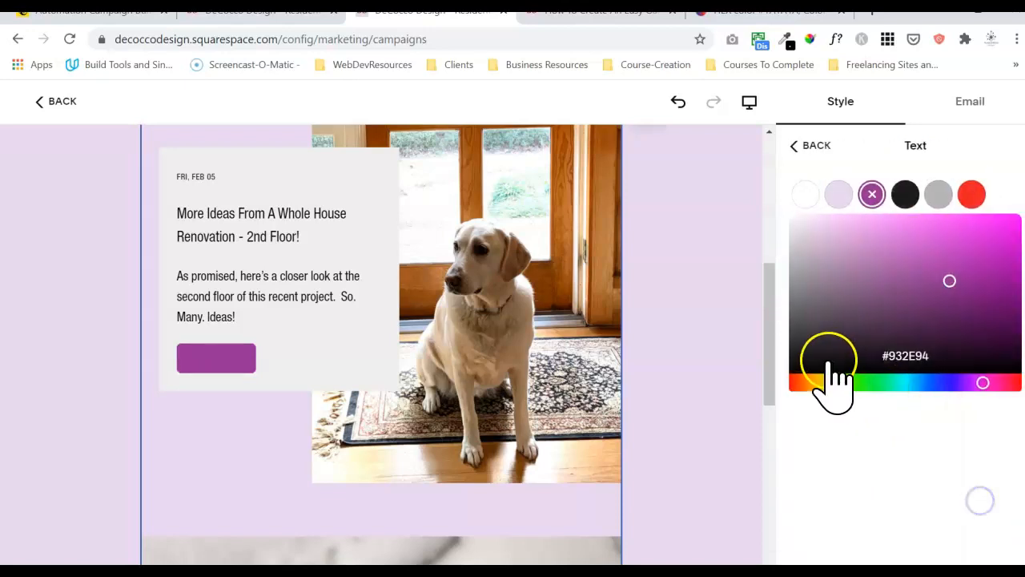
{"action": "left_click", "coordinate": [806, 194]}
{"action": "left_click", "coordinate": [834, 195]}
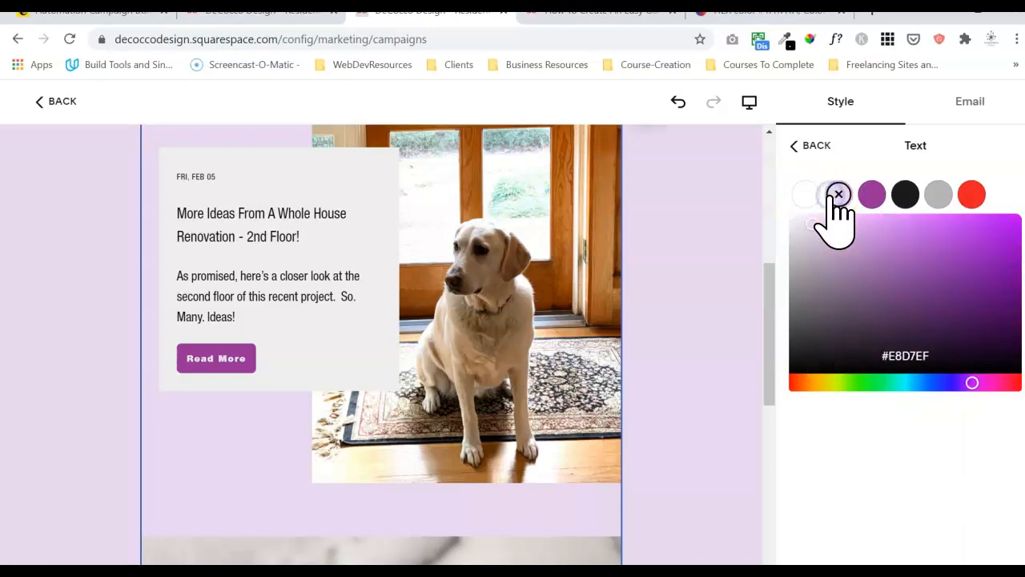
{"action": "left_click", "coordinate": [795, 199]}
{"action": "left_click", "coordinate": [804, 146]}
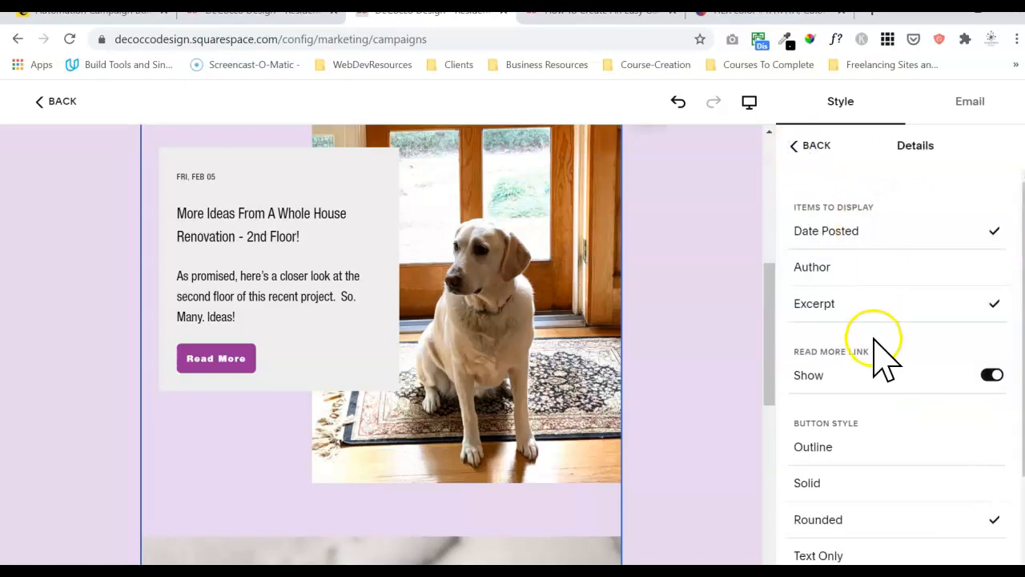
{"action": "left_click_drag", "start_coordinate": [1023, 460], "coordinate": [1024, 481]}
{"action": "left_click", "coordinate": [949, 466]}
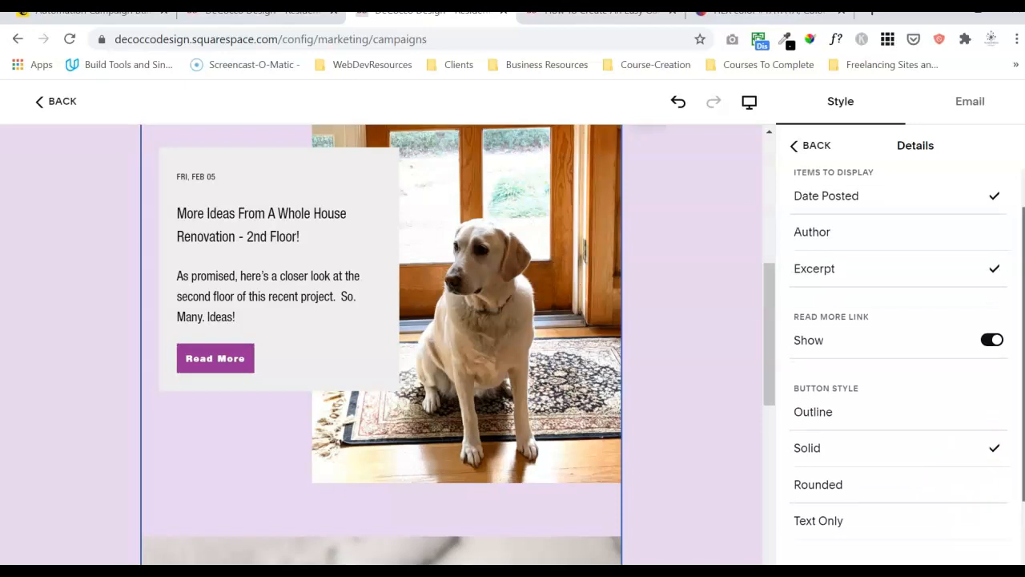
{"action": "scroll", "coordinate": [898, 360], "scroll_direction": "down", "scroll_amount": 1}
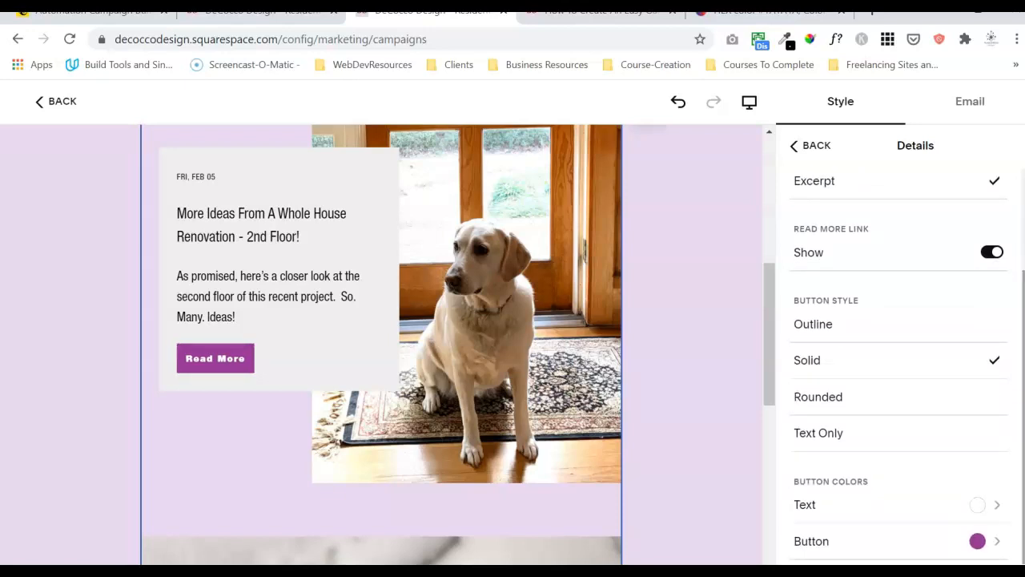
Make the renovation blog post title bold.
{"action": "left_click_drag", "start_coordinate": [318, 234], "coordinate": [166, 217]}
{"action": "key", "text": "ctrl+z"}
{"action": "triple_click", "coordinate": [305, 231]}
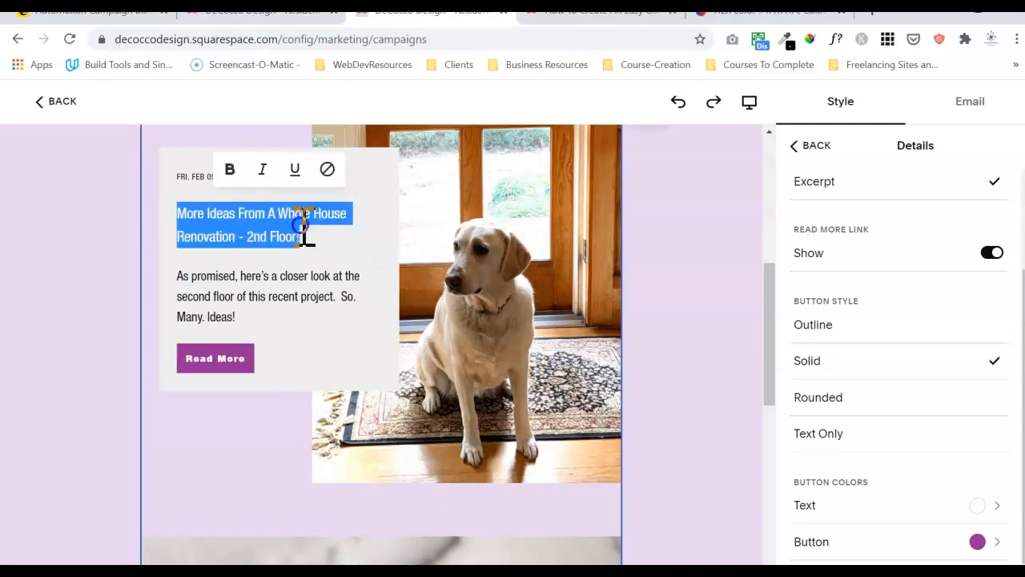
{"action": "left_click", "coordinate": [230, 170]}
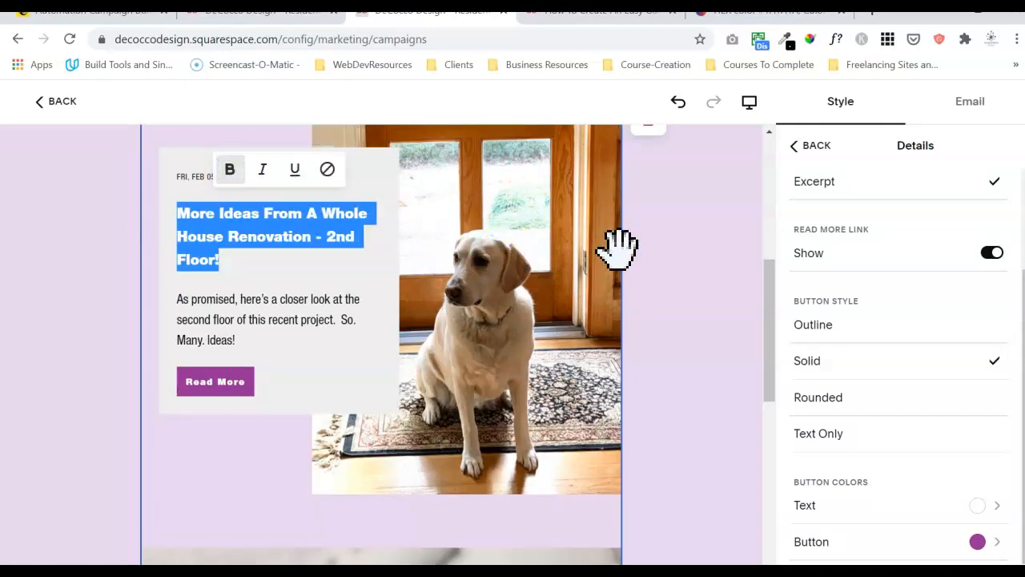
{"action": "left_click", "coordinate": [668, 255]}
{"action": "left_click_drag", "start_coordinate": [765, 285], "coordinate": [755, 168]}
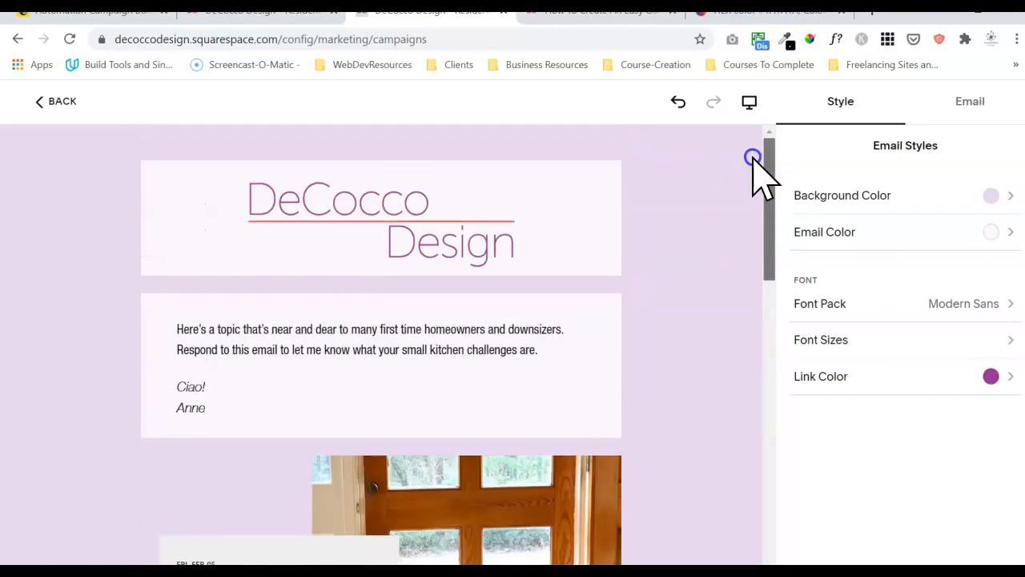
Rewrite the intro as "I've upped my writing game this week!", covering a recipe and renovation ideas.
{"action": "triple_click", "coordinate": [330, 332]}
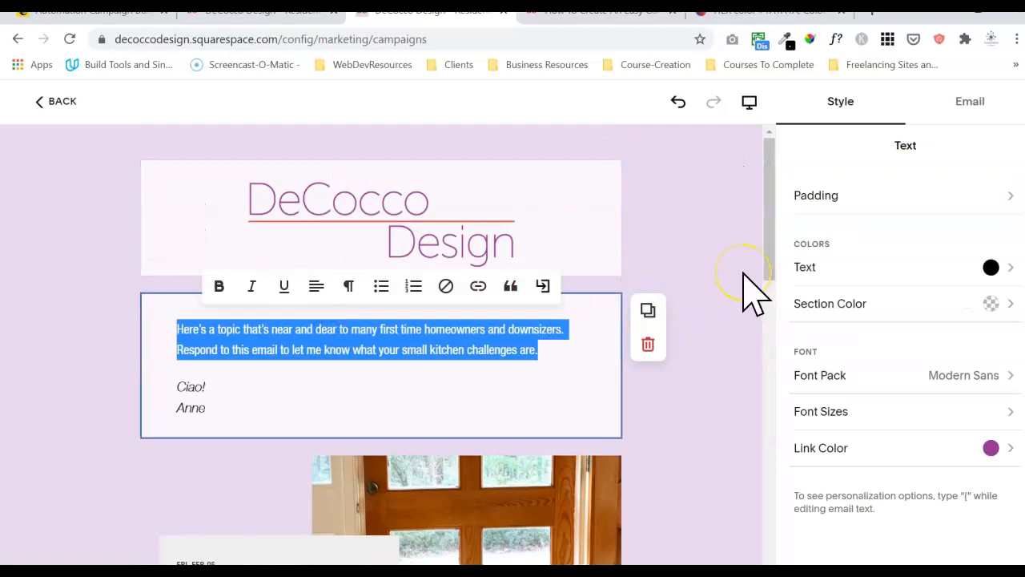
{"action": "key", "text": "BackSpace"}
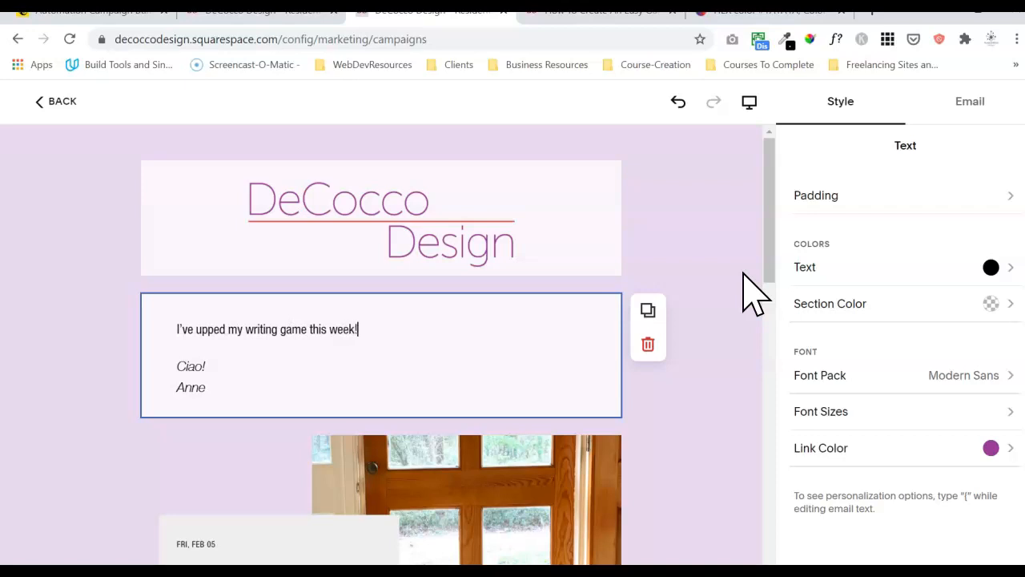
{"action": "mouse_move", "coordinate": [766, 251]}
{"action": "left_mouse_down"}
{"action": "mouse_move", "coordinate": [742, 471]}
{"action": "mouse_move", "coordinate": [769, 232]}
{"action": "left_mouse_up"}
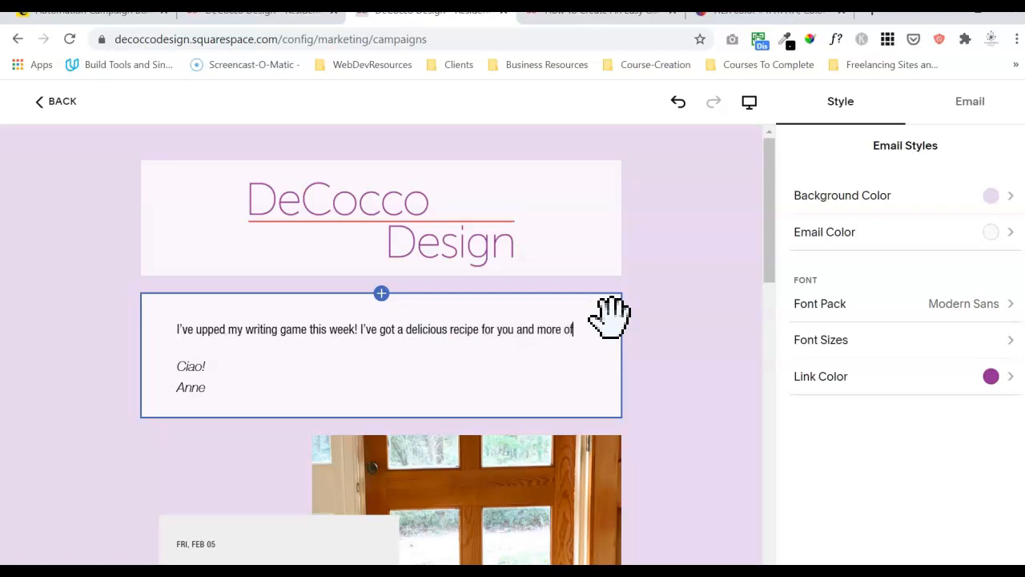
{"action": "type", "text": "the"}
{"action": "key", "text": "BackSpace"}
{"action": "type", "text": "ideas from my recent whole house renovation.  Anything spark int"}
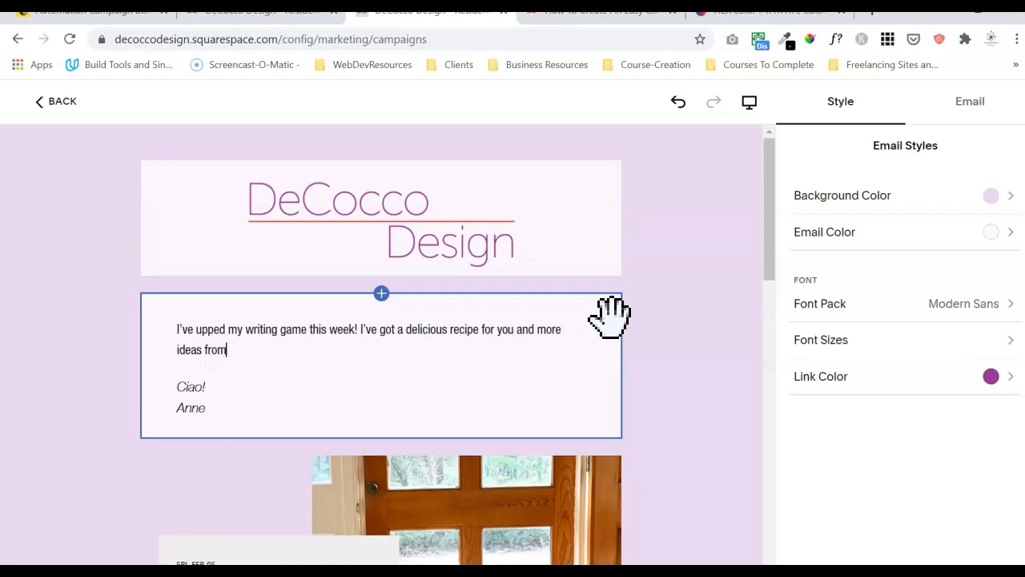
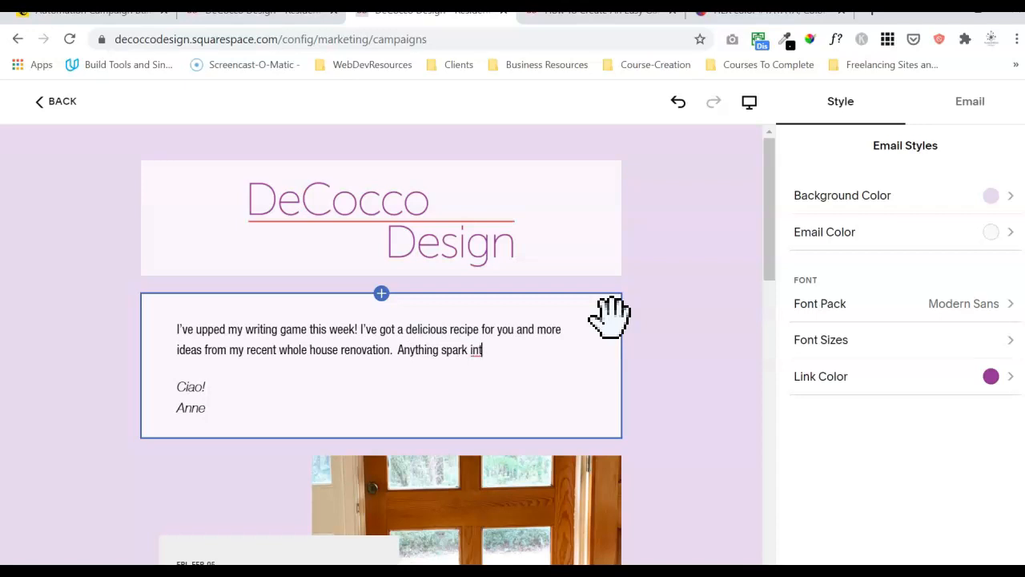
Replace the intro's unfinished last phrase with 'Let me know if anything sparks your interest!' and check the preview.
{"action": "key", "text": "ctrl+shift+Left"}
{"action": "key", "text": "ctrl+shift+Left"}
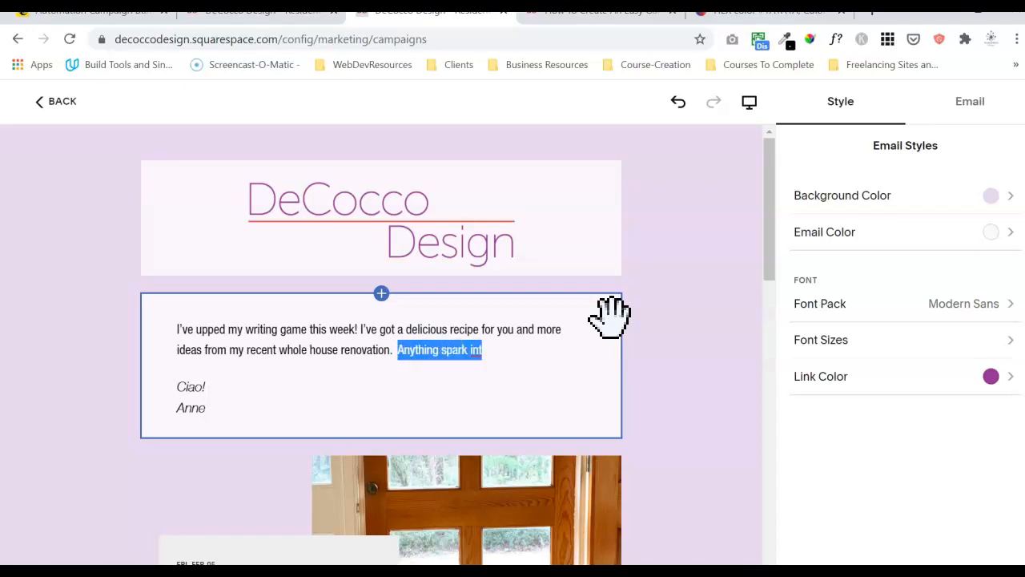
{"action": "type", "text": "Let me know if a"}
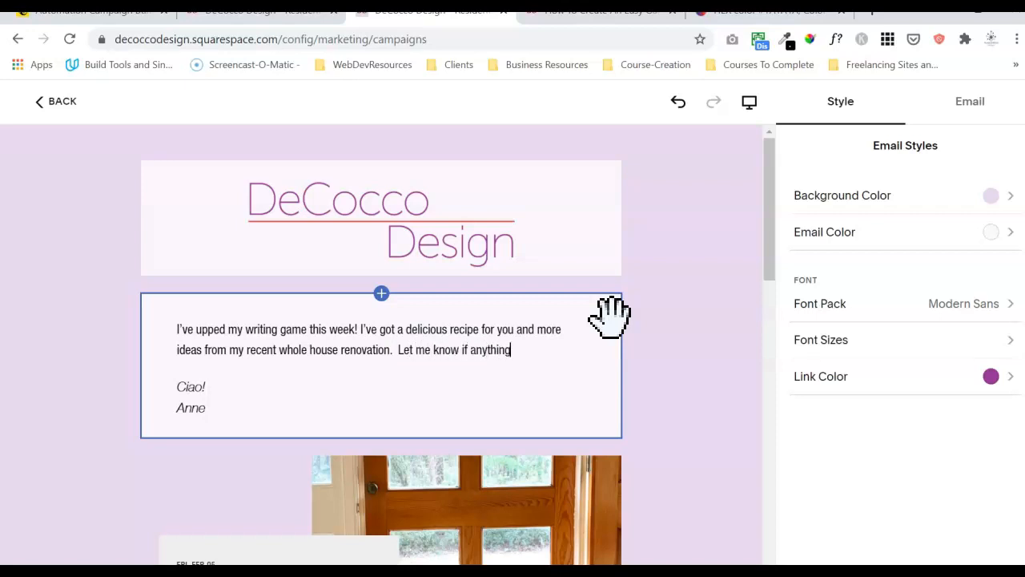
{"action": "type", "text": "interest!"}
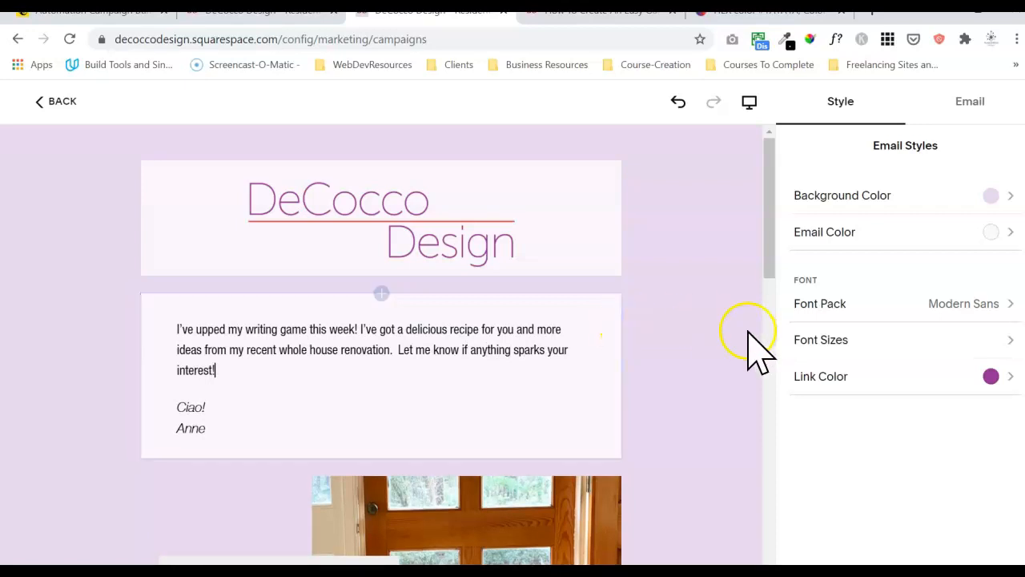
{"action": "left_click_drag", "start_coordinate": [767, 240], "coordinate": [748, 300]}
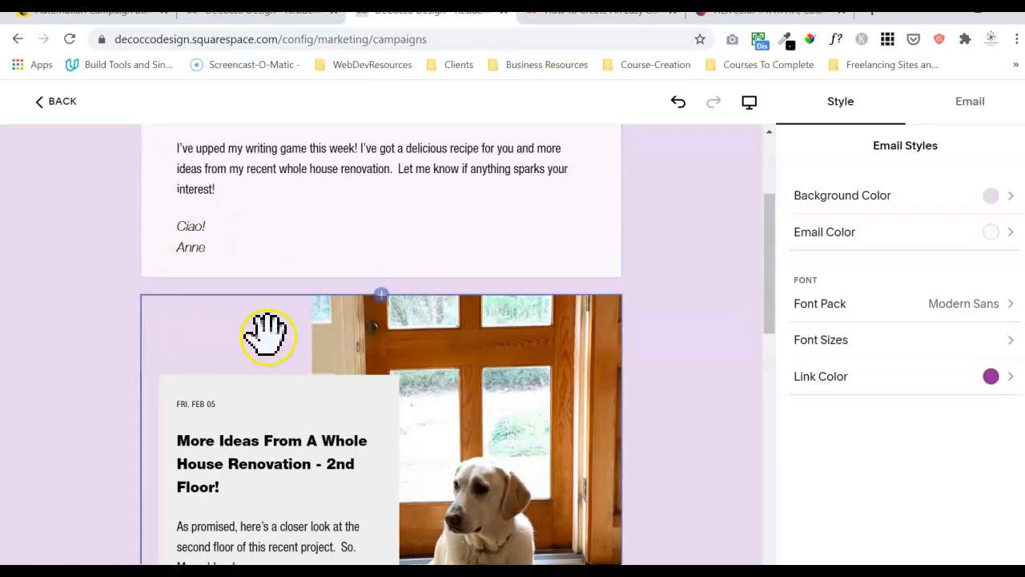
{"action": "left_click", "coordinate": [769, 231]}
{"action": "left_click_drag", "start_coordinate": [769, 231], "coordinate": [735, 240]}
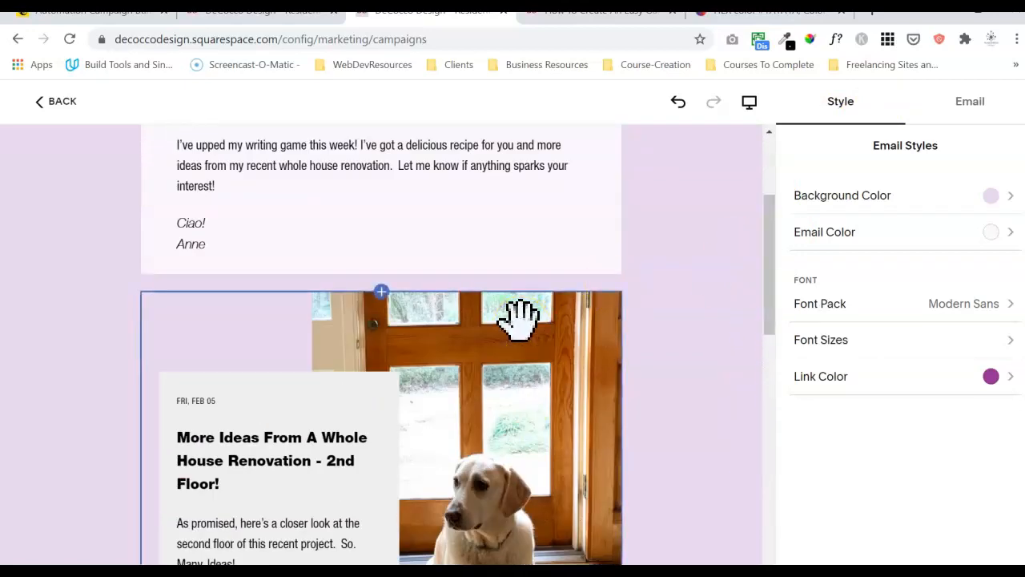
Add 'A Whole House of Remodeling and Decorating Ideas' to the blog block's posts.
{"action": "left_click", "coordinate": [519, 317]}
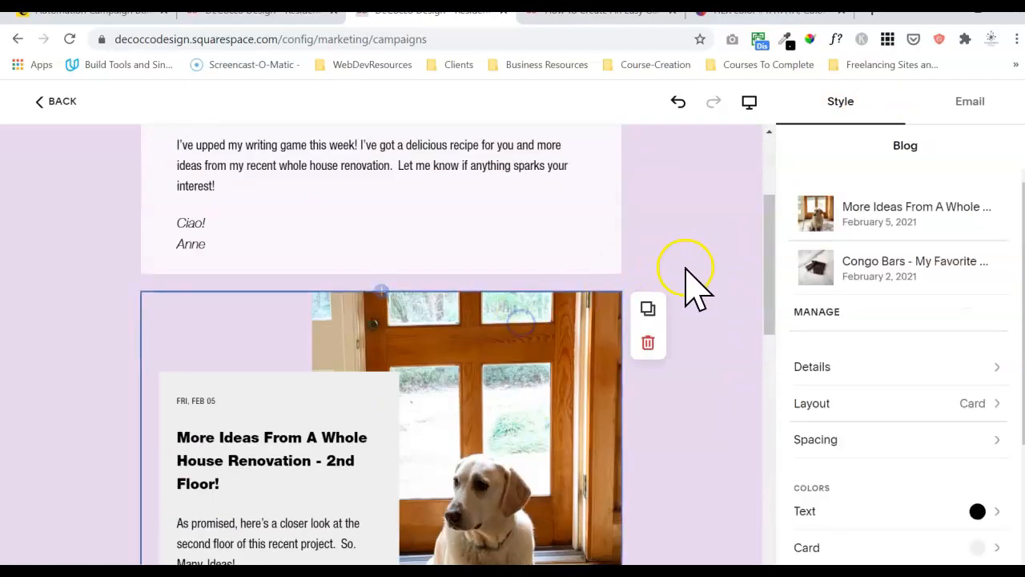
{"action": "left_click", "coordinate": [817, 312]}
{"action": "left_click", "coordinate": [820, 313]}
{"action": "left_click", "coordinate": [484, 337]}
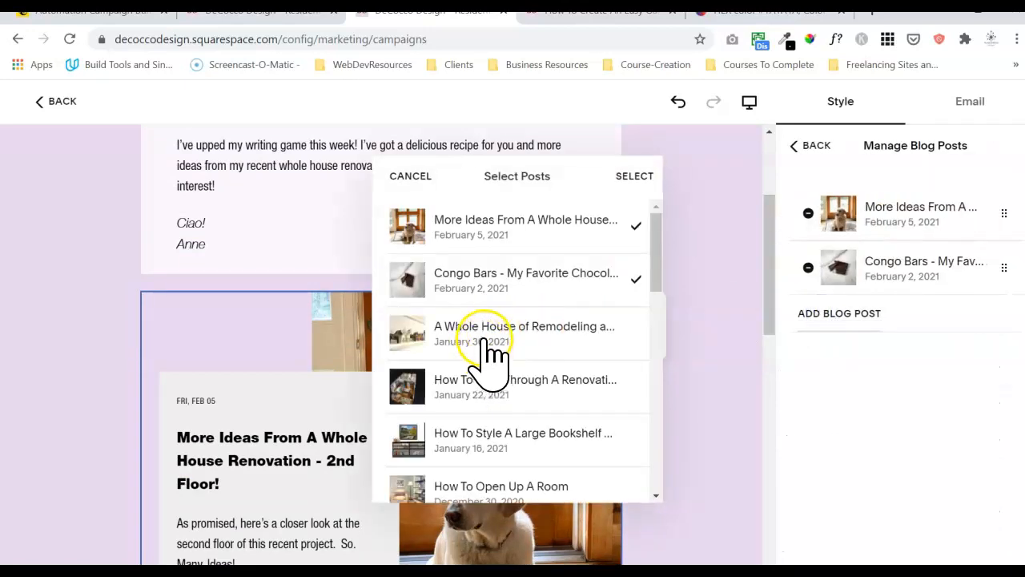
{"action": "left_click", "coordinate": [637, 178]}
Scroll the preview to review the January 30 post, then reselect the blog section.
{"action": "left_click_drag", "start_coordinate": [766, 222], "coordinate": [739, 366]}
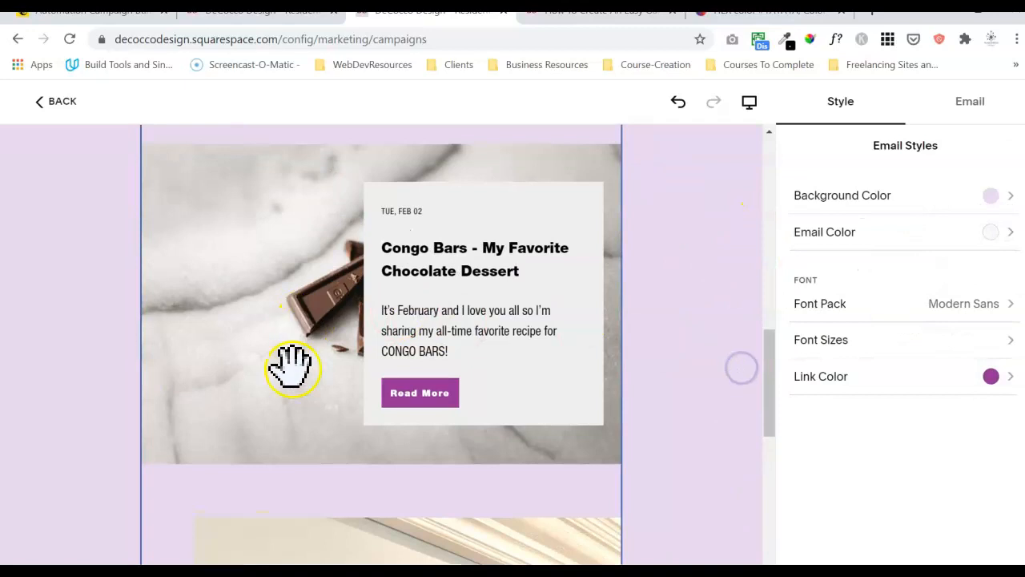
{"action": "left_click_drag", "start_coordinate": [769, 405], "coordinate": [770, 446]}
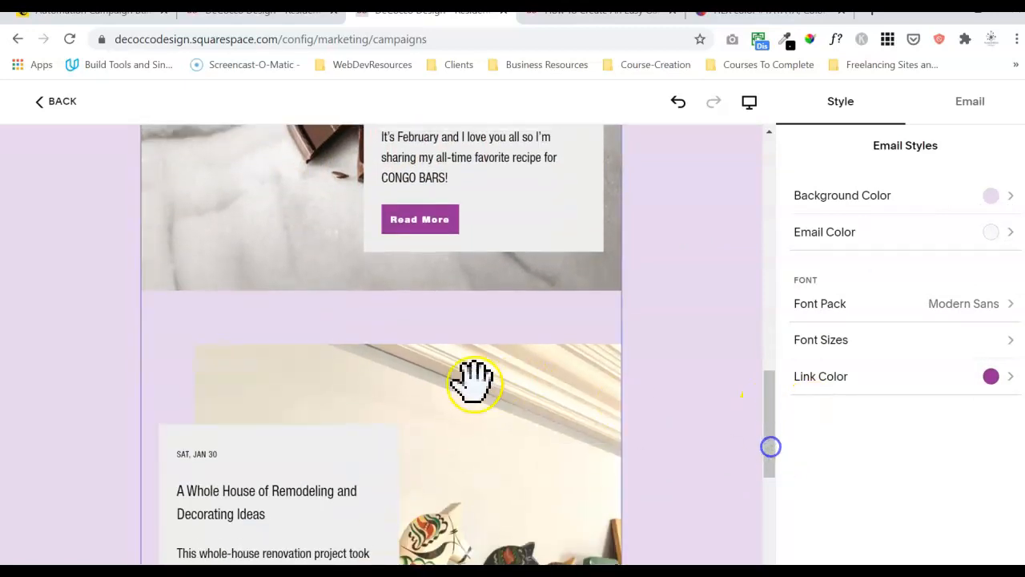
{"action": "left_click", "coordinate": [433, 319]}
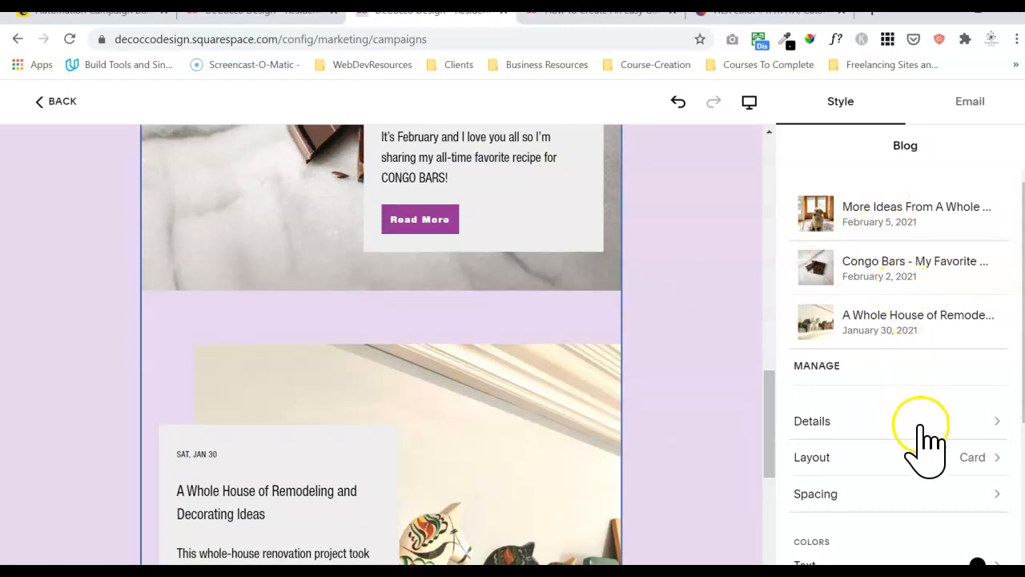
Set Padding Between Rows to a custom 0 px, keeping section padding at the S preset.
{"action": "left_click", "coordinate": [921, 498]}
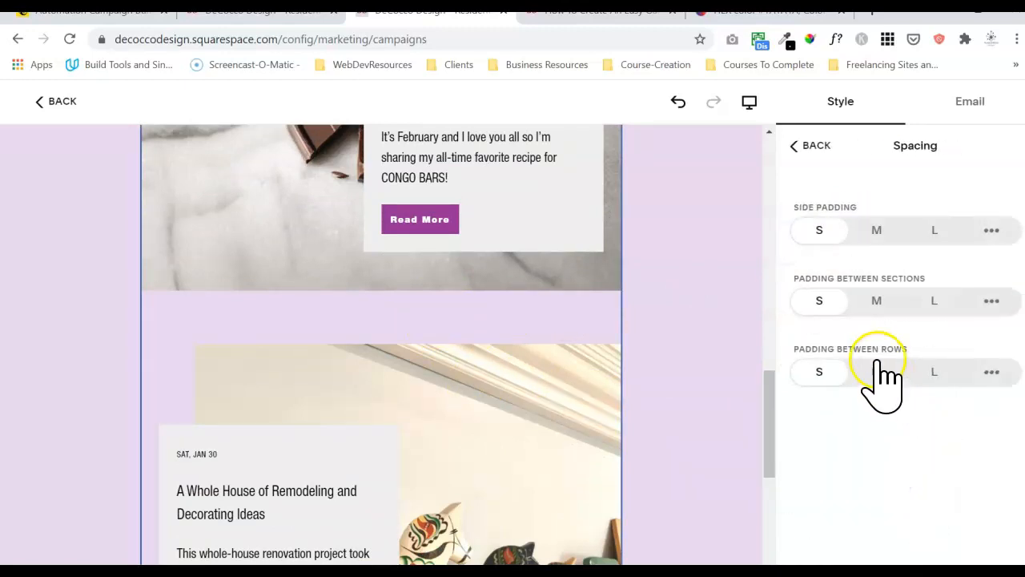
{"action": "left_click", "coordinate": [992, 301]}
{"action": "left_click", "coordinate": [826, 337]}
{"action": "left_click", "coordinate": [826, 373]}
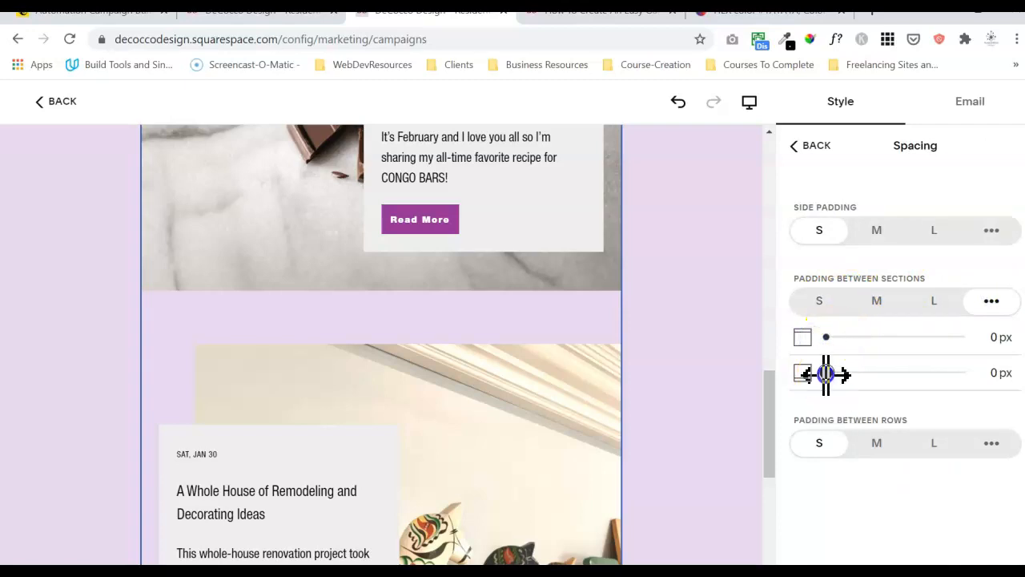
{"action": "left_click", "coordinate": [993, 443]}
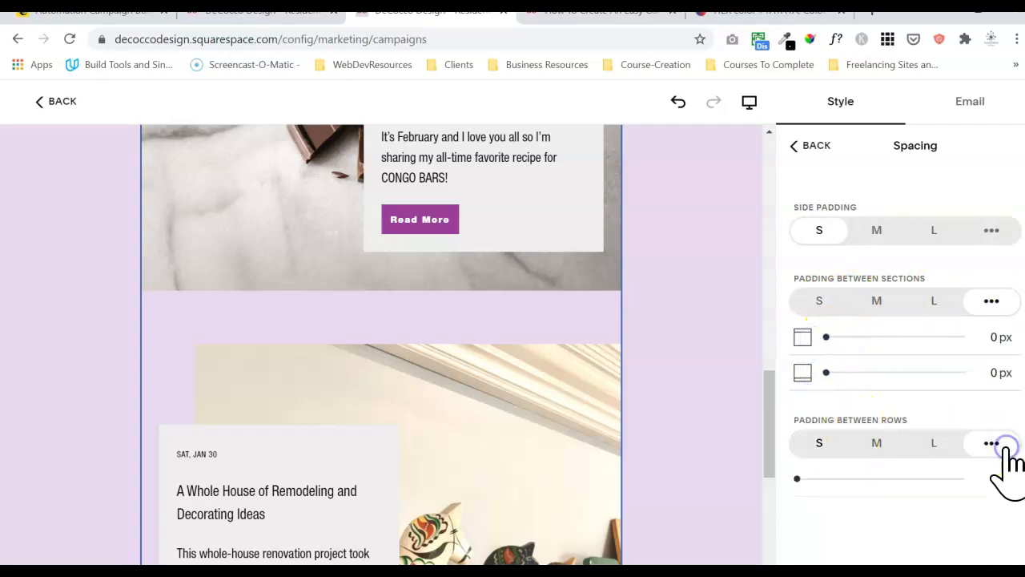
{"action": "left_click", "coordinate": [797, 479]}
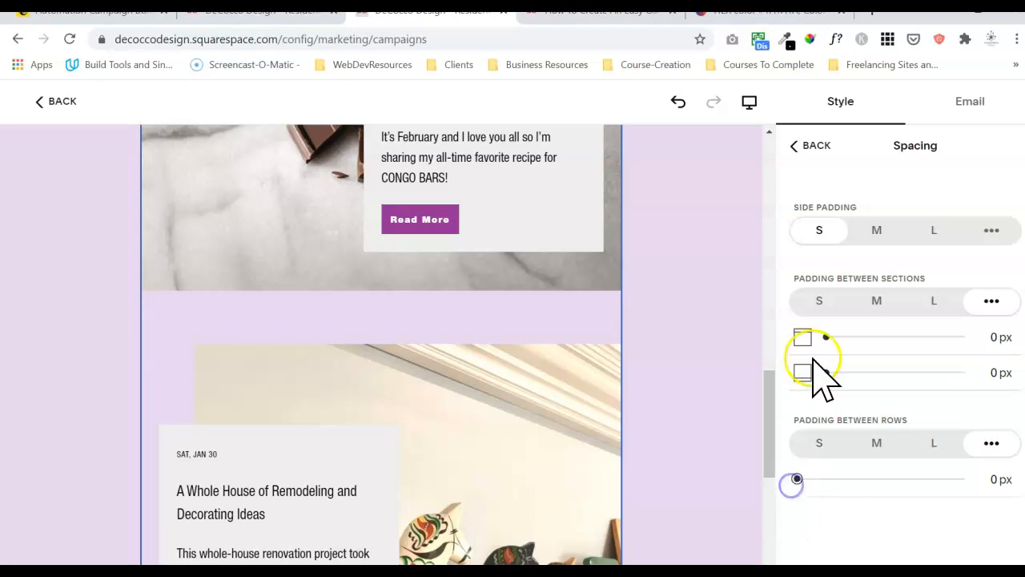
{"action": "left_click", "coordinate": [821, 302]}
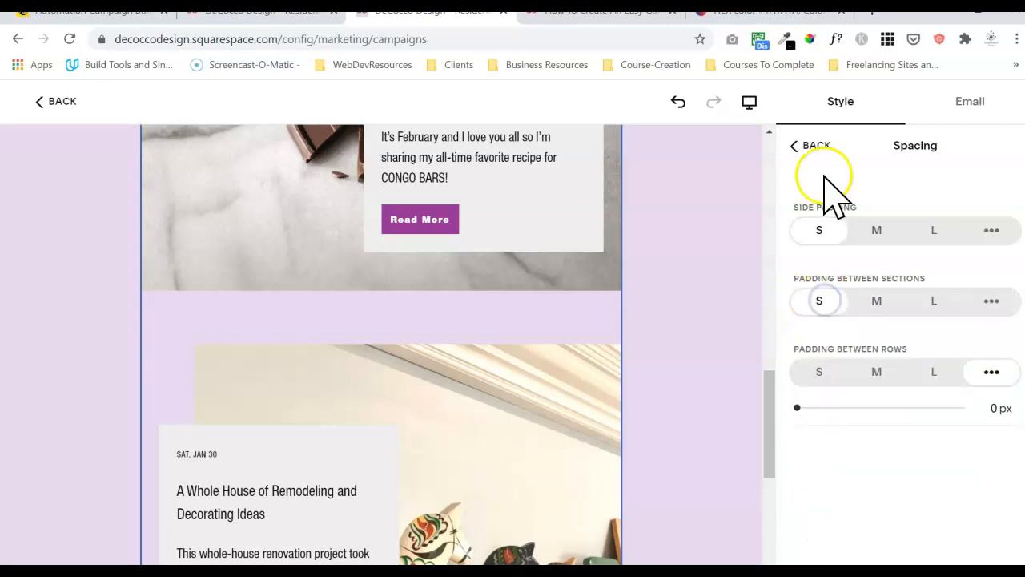
Review the blog section's Details options and return to its overview.
{"action": "left_click", "coordinate": [812, 146]}
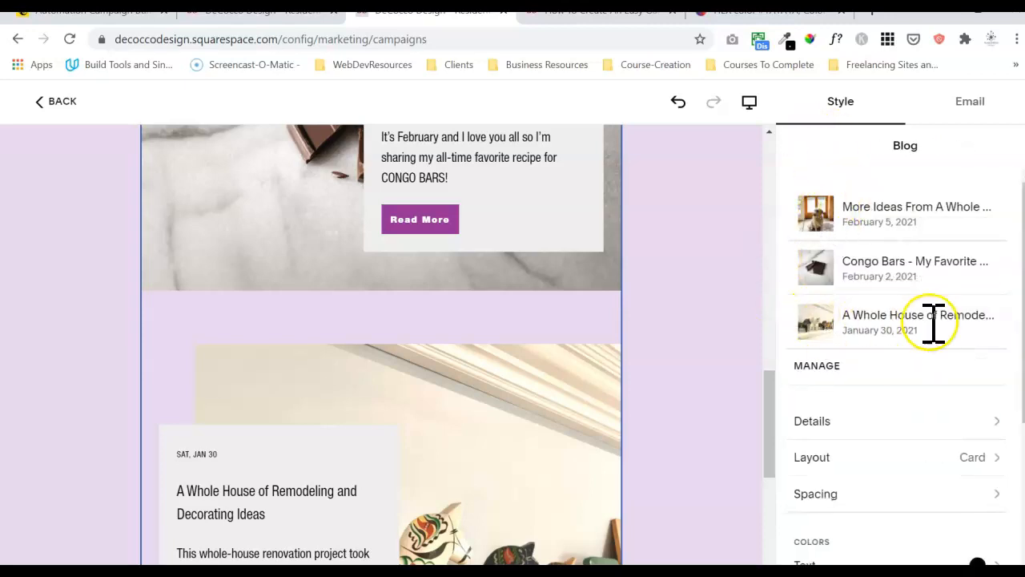
{"action": "left_click", "coordinate": [896, 422]}
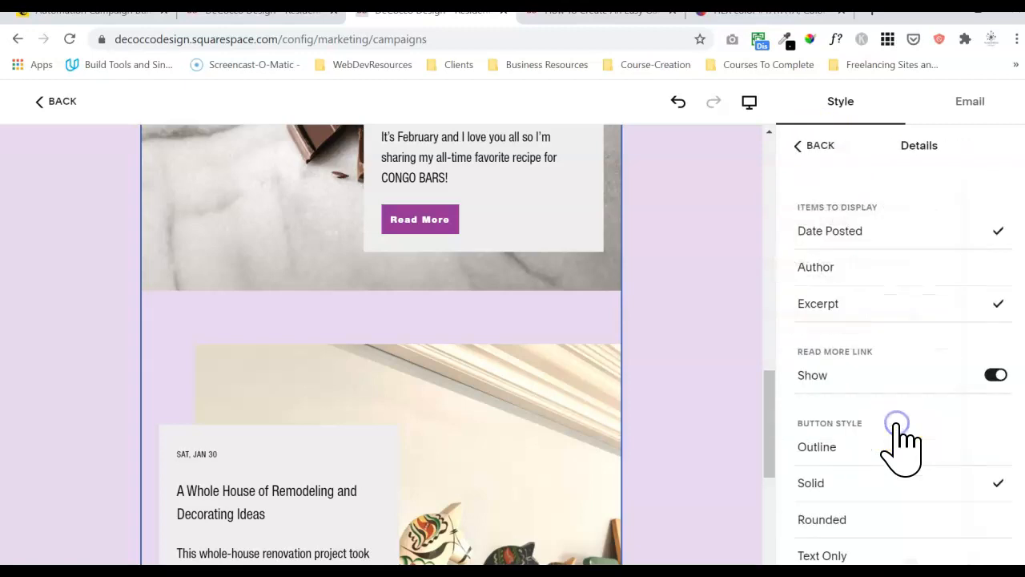
{"action": "left_click", "coordinate": [809, 148]}
{"action": "mouse_move", "coordinate": [768, 432]}
{"action": "left_mouse_down"}
{"action": "mouse_move", "coordinate": [755, 519]}
{"action": "mouse_move", "coordinate": [772, 474]}
{"action": "mouse_move", "coordinate": [765, 450]}
{"action": "left_mouse_up"}
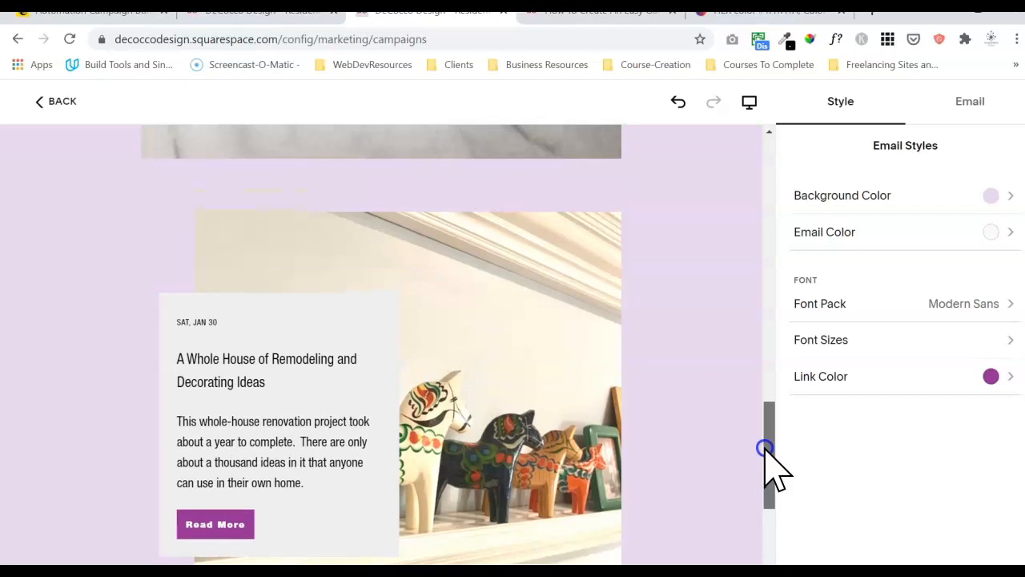
Scroll the email preview to the footer and back, then reselect the blog section.
{"action": "left_click_drag", "start_coordinate": [765, 450], "coordinate": [759, 488]}
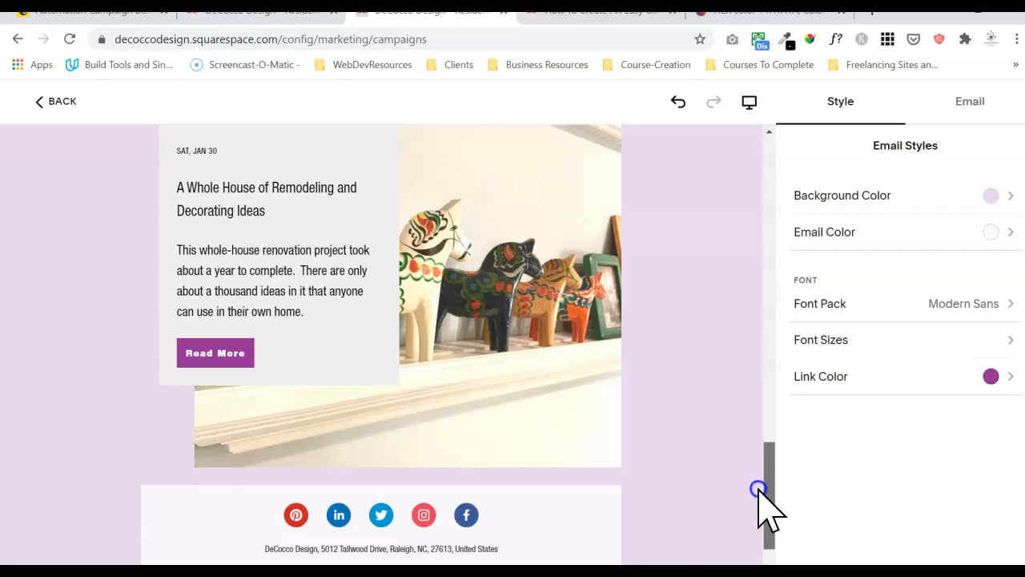
{"action": "mouse_move", "coordinate": [759, 490]}
{"action": "left_mouse_down"}
{"action": "mouse_move", "coordinate": [756, 504]}
{"action": "mouse_move", "coordinate": [756, 478]}
{"action": "left_mouse_up"}
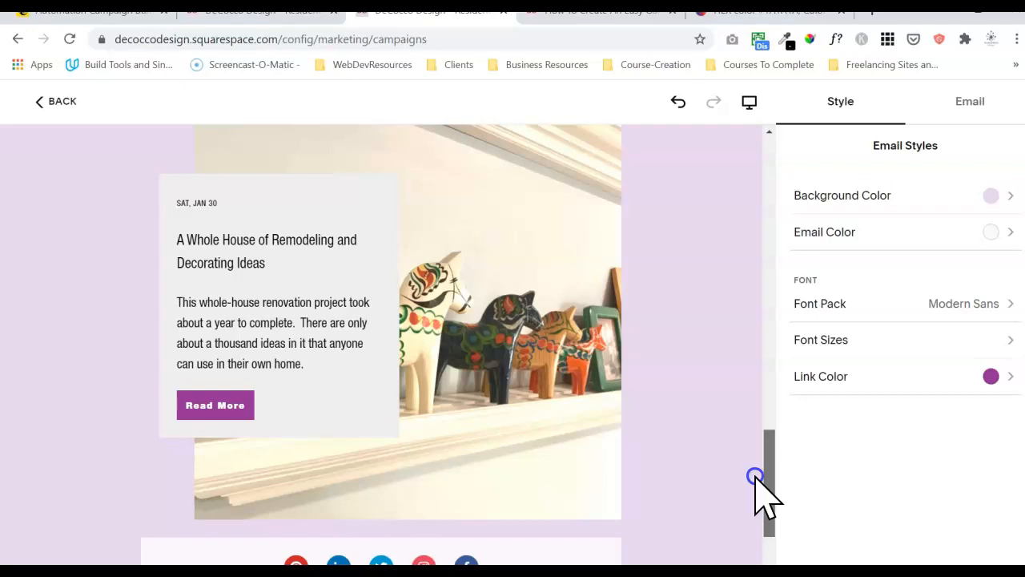
{"action": "left_click_drag", "start_coordinate": [756, 477], "coordinate": [755, 325]}
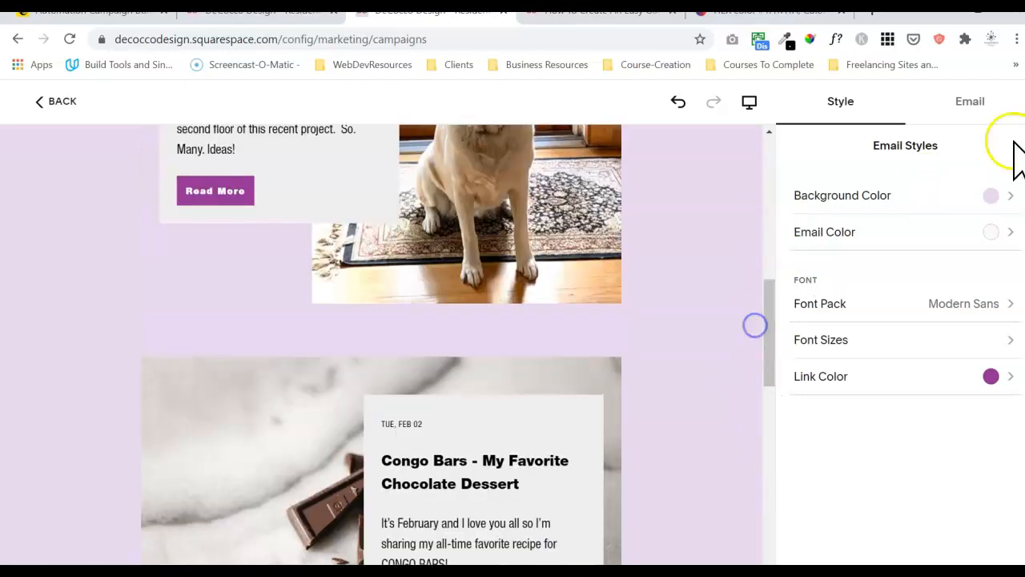
{"action": "left_click", "coordinate": [606, 396]}
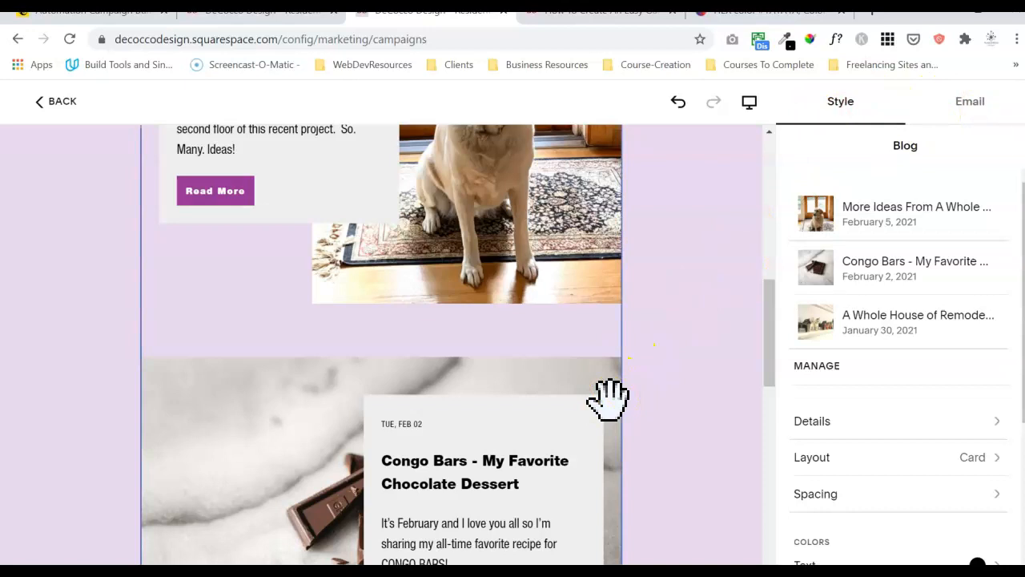
Remove the Whole House of Remodeling post and move Congo Bars above the renovation post.
{"action": "left_click", "coordinate": [824, 366]}
{"action": "left_click", "coordinate": [809, 322]}
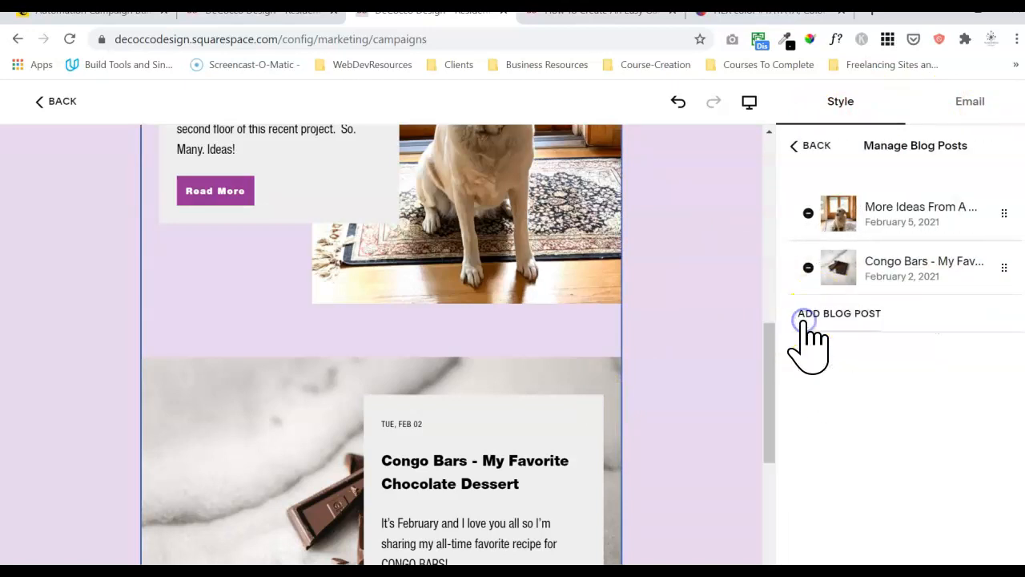
{"action": "left_click_drag", "start_coordinate": [1003, 269], "coordinate": [1006, 213]}
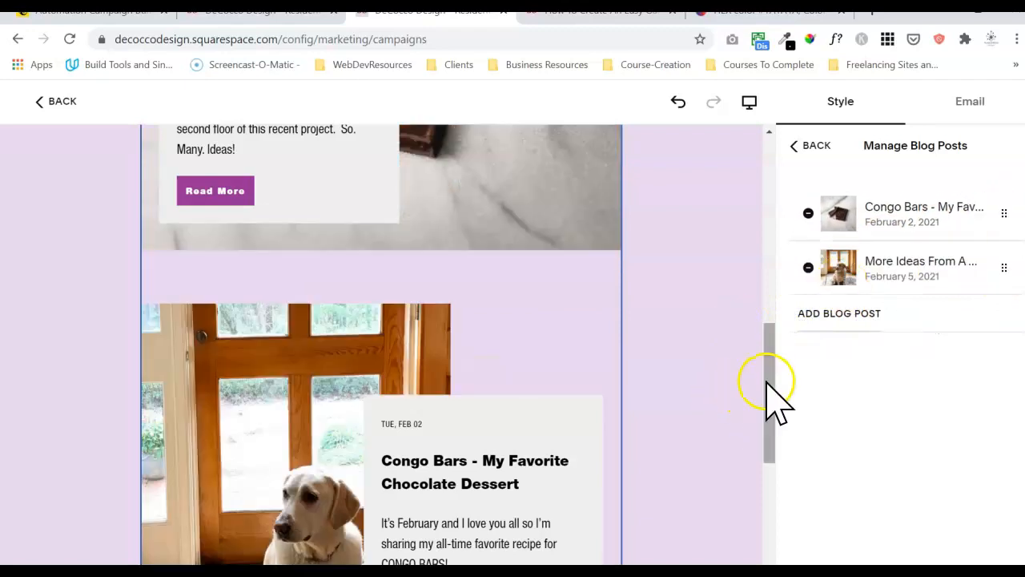
Recheck the blog section's posts, then exit the editor to the Email Campaigns overview.
{"action": "left_click_drag", "start_coordinate": [766, 402], "coordinate": [764, 446]}
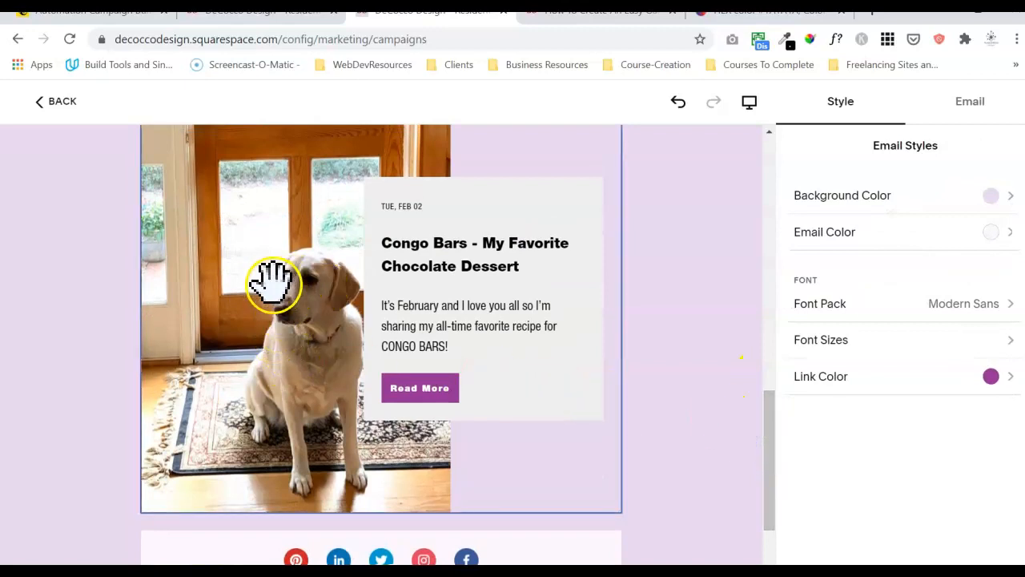
{"action": "left_click", "coordinate": [458, 255]}
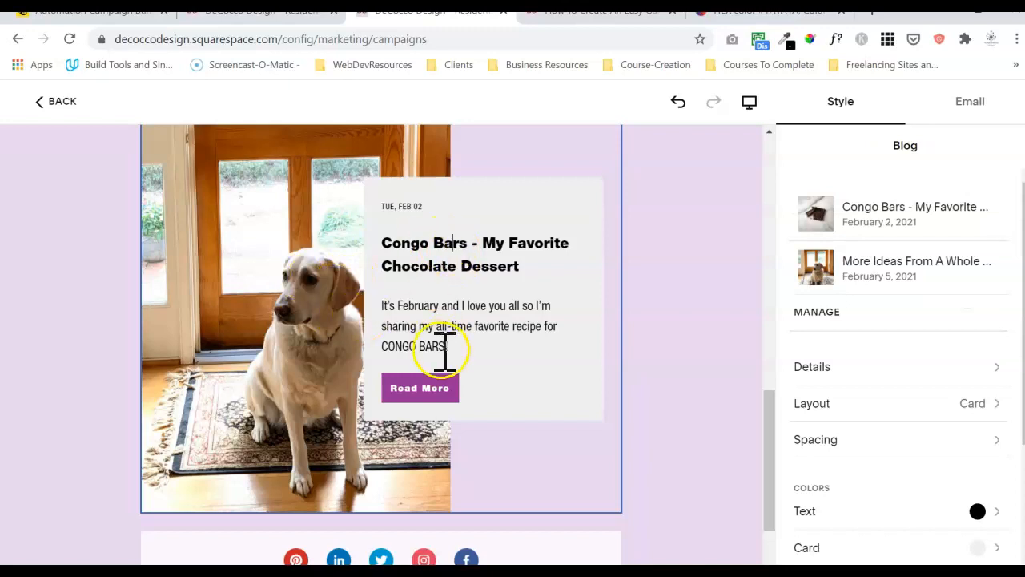
{"action": "left_click_drag", "start_coordinate": [773, 418], "coordinate": [838, 219]}
{"action": "left_click", "coordinate": [984, 105]}
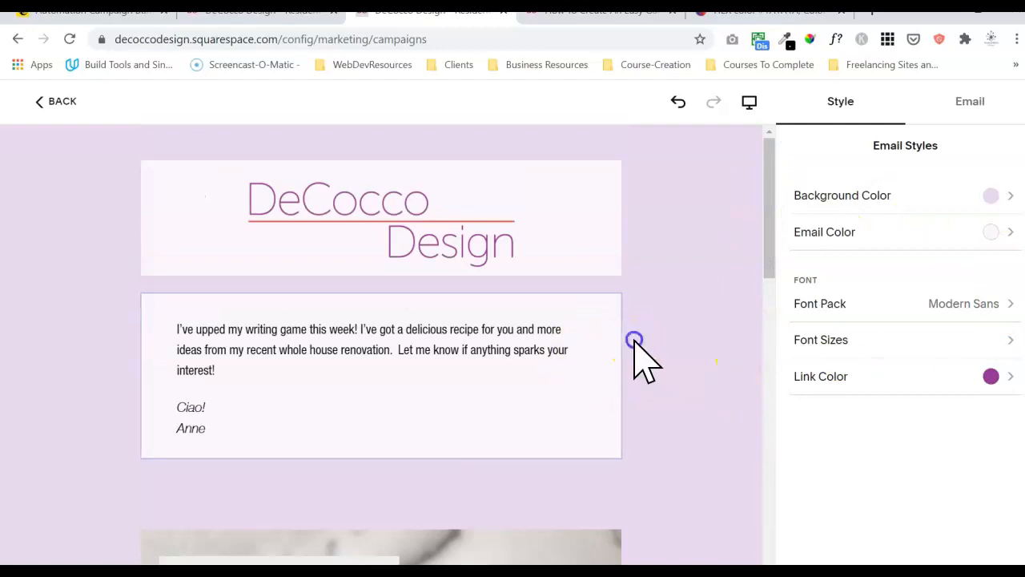
{"action": "left_click", "coordinate": [40, 103]}
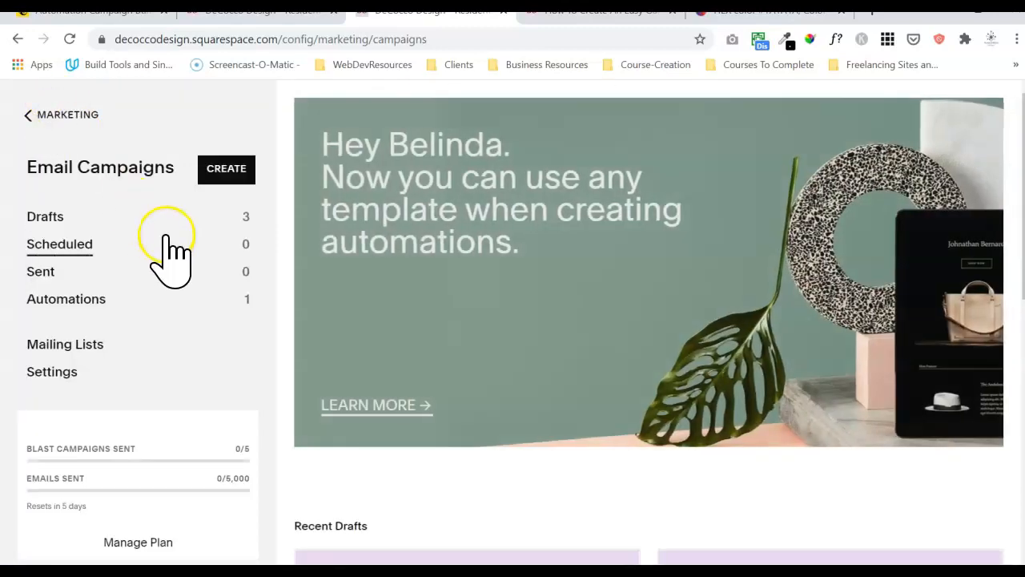
Open the 'Template: Share More Than One Post' draft from Drafts for editing.
{"action": "left_click", "coordinate": [105, 206]}
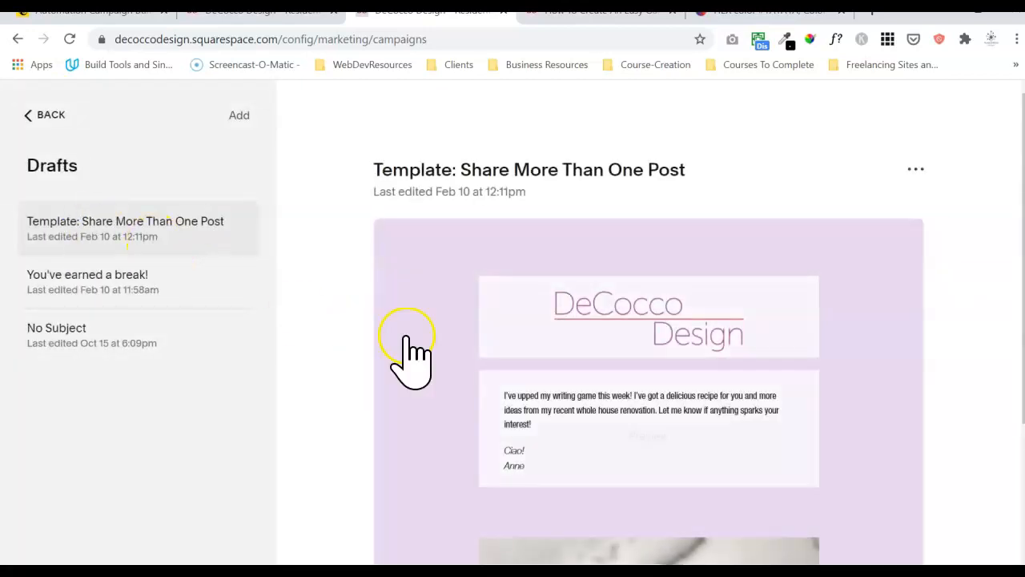
{"action": "left_click_drag", "start_coordinate": [1024, 244], "coordinate": [1008, 385]}
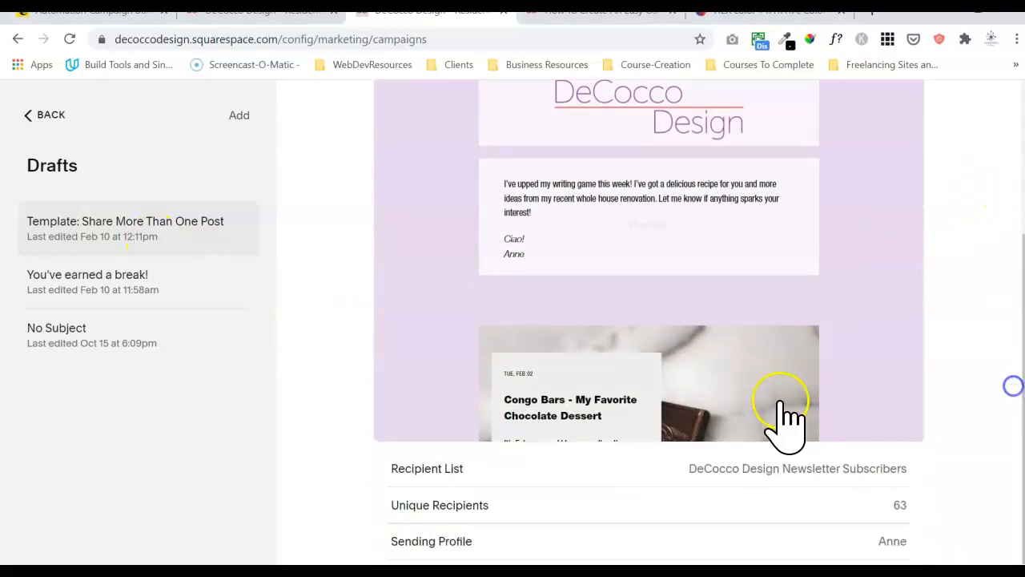
{"action": "left_click", "coordinate": [798, 362]}
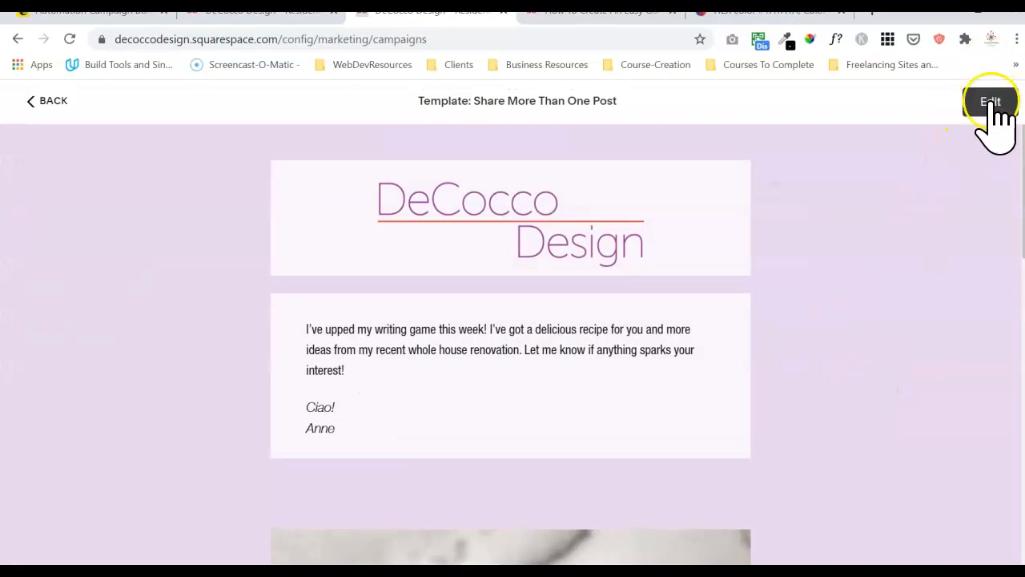
{"action": "left_click", "coordinate": [990, 96]}
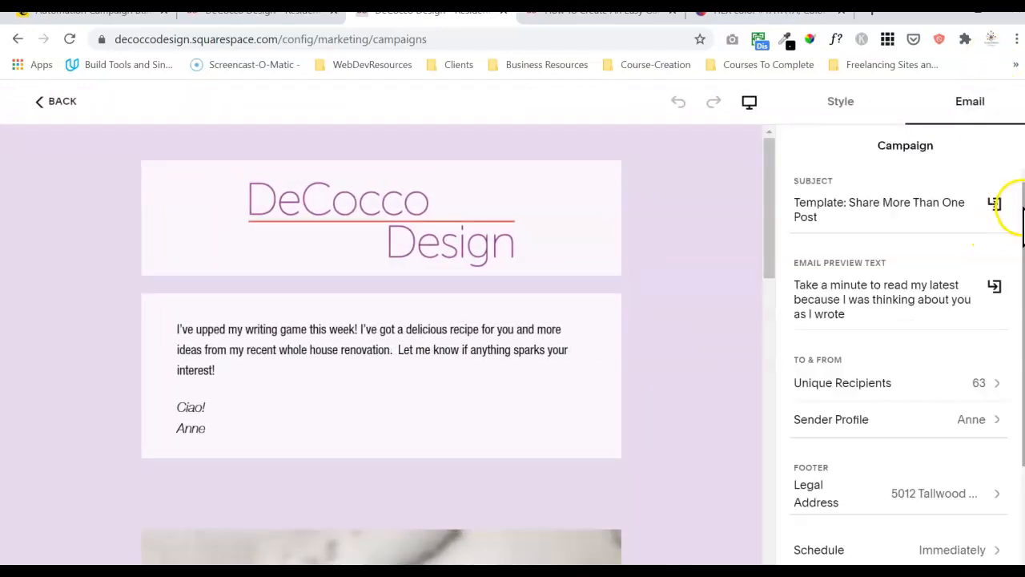
{"action": "left_click_drag", "start_coordinate": [1022, 230], "coordinate": [1022, 333]}
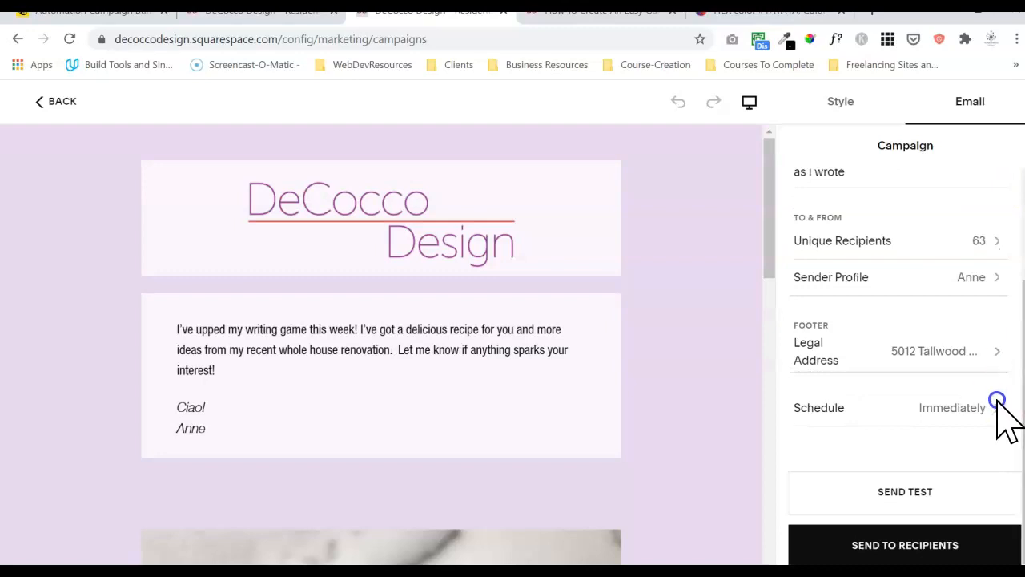
Send a test of the campaign, adding your own e-mail address after the existing one.
{"action": "left_click", "coordinate": [921, 500]}
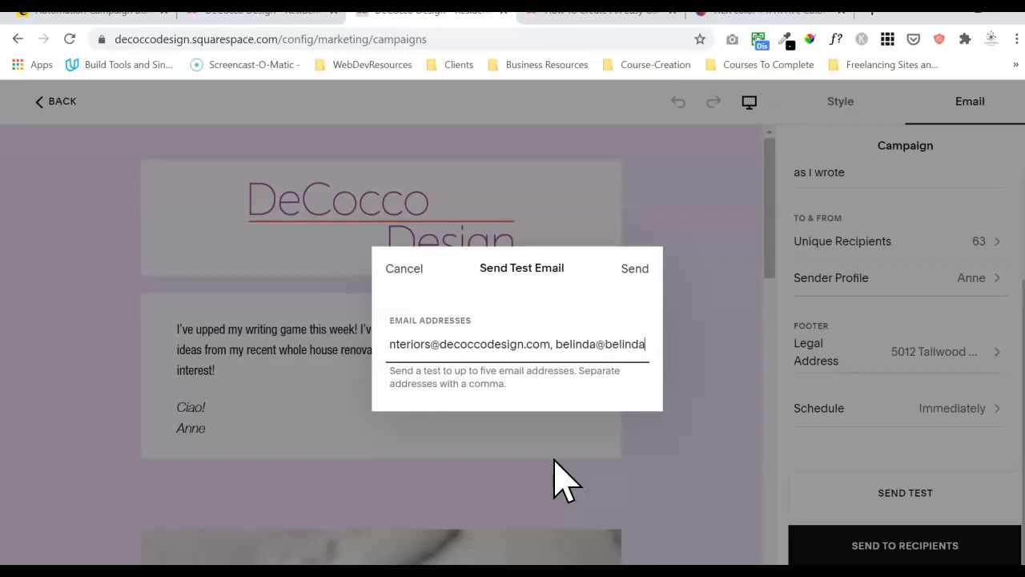
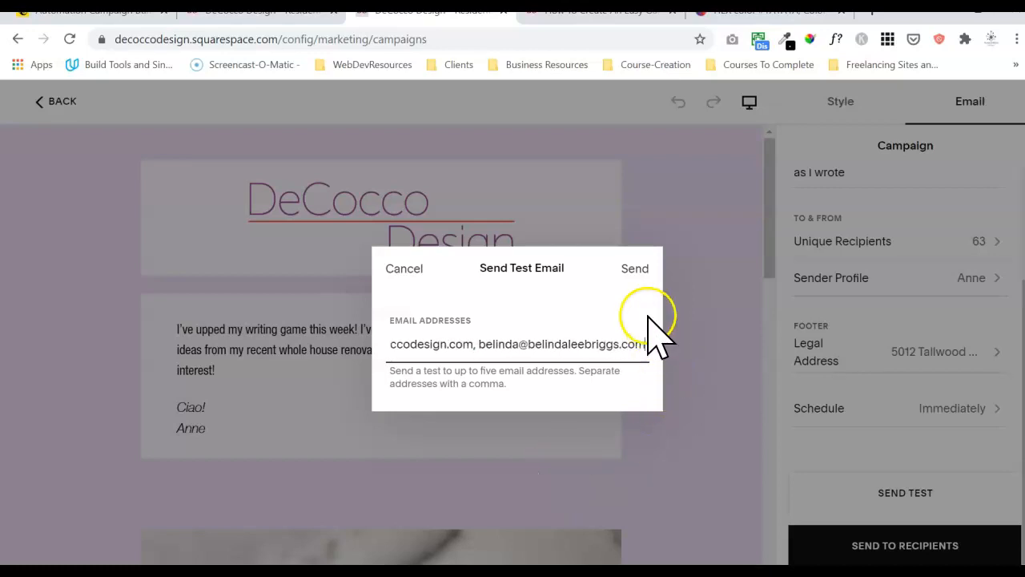
{"action": "left_click", "coordinate": [649, 277]}
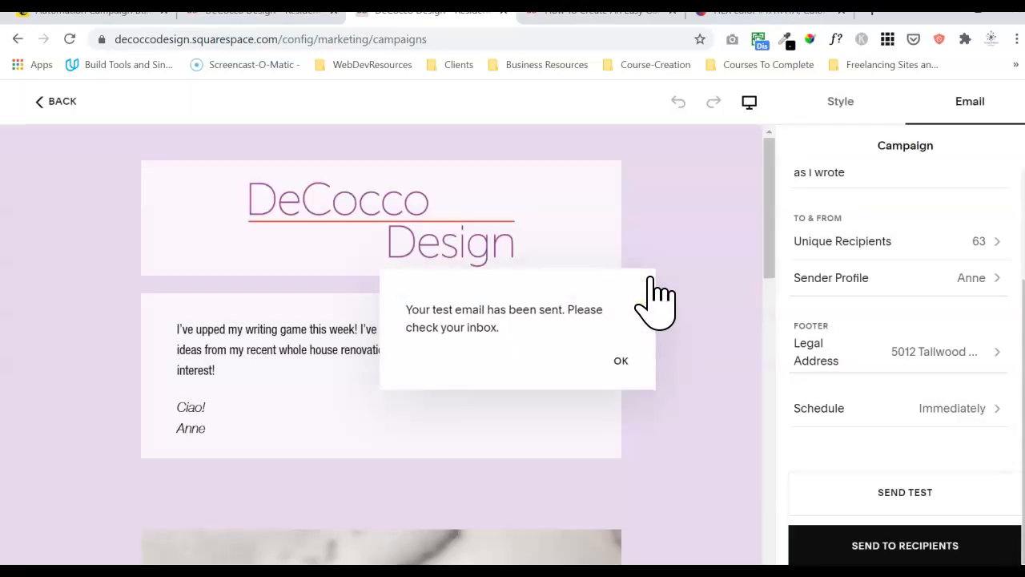
{"action": "left_click", "coordinate": [617, 352]}
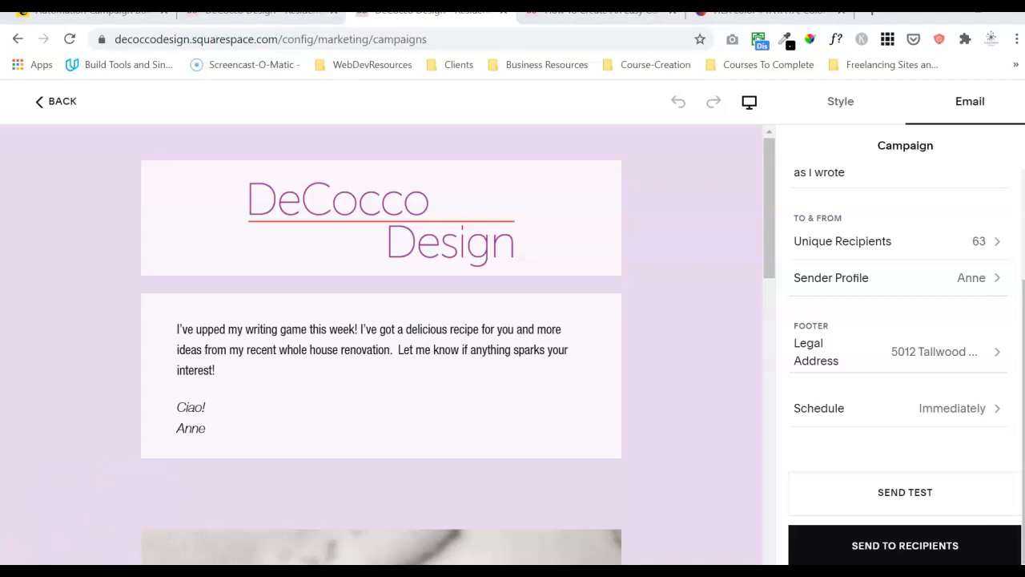
Review the test email in Gmail, close it, and return to the Email Campaigns overview.
{"action": "left_click_drag", "start_coordinate": [0, 12], "coordinate": [694, 64]}
{"action": "left_click_drag", "start_coordinate": [870, 106], "coordinate": [873, 80]}
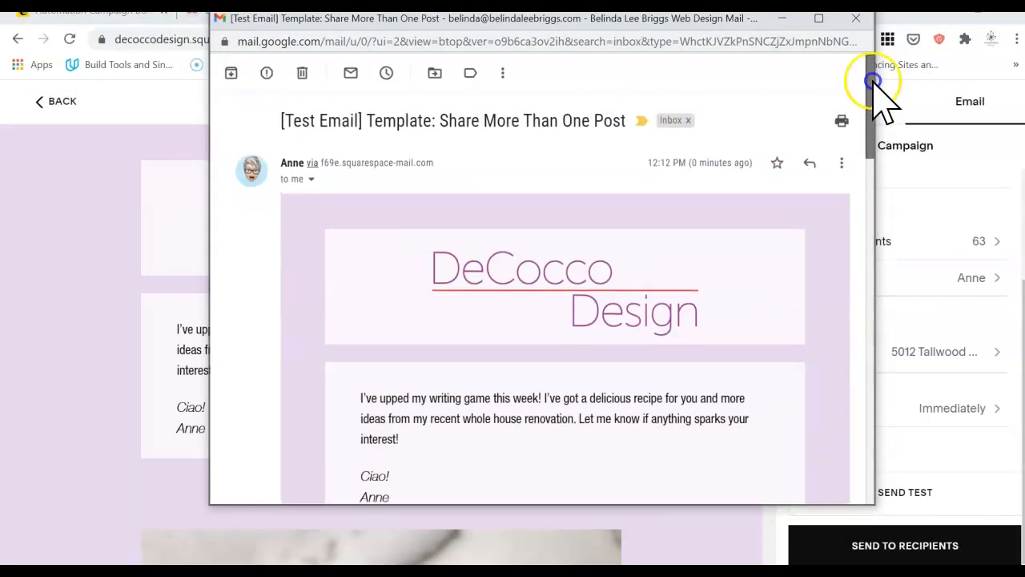
{"action": "left_click", "coordinate": [869, 19]}
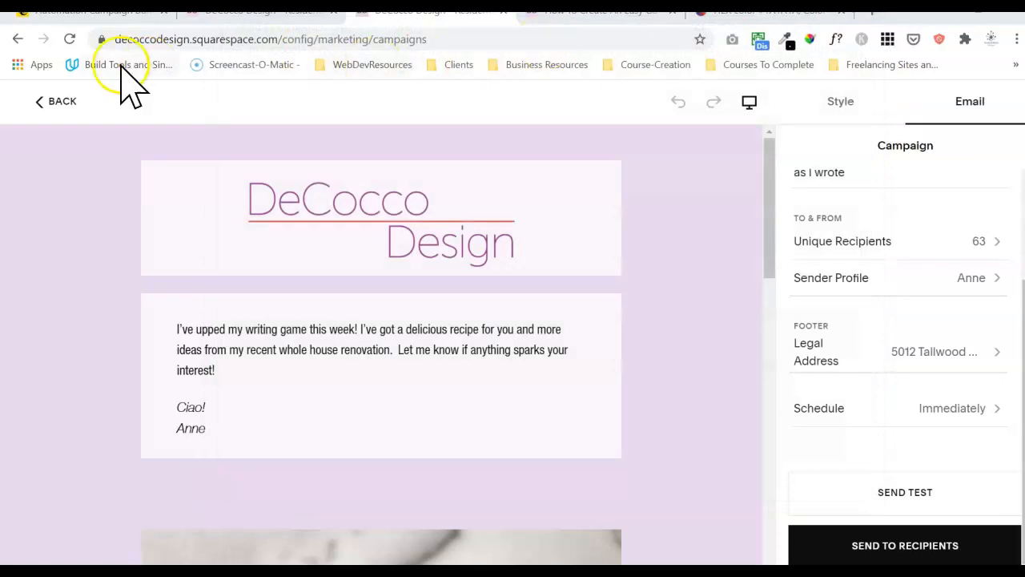
{"action": "left_click", "coordinate": [58, 103]}
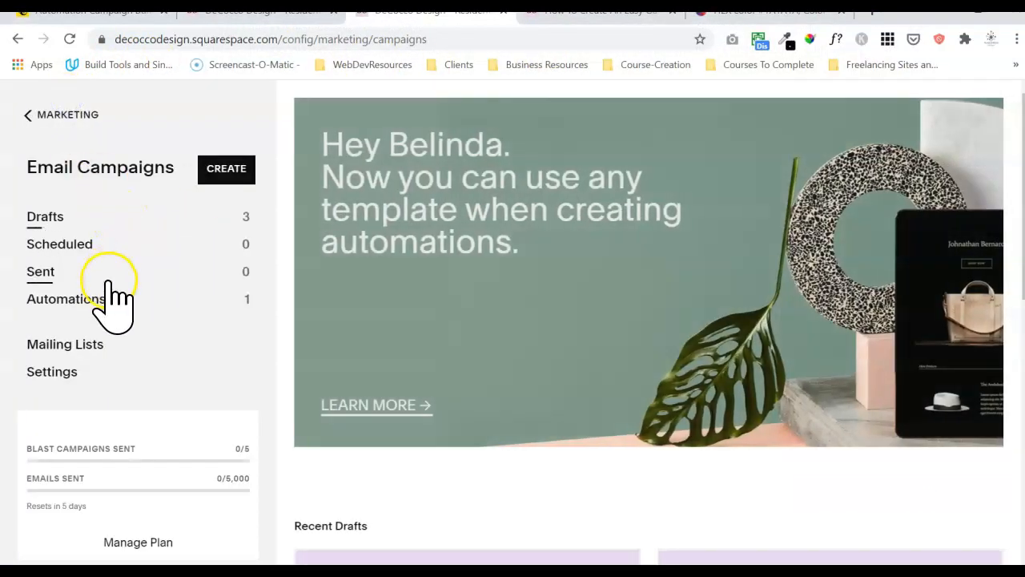
Delete the 'No Subject' draft from Drafts, confirming the deletion.
{"action": "left_click", "coordinate": [110, 217]}
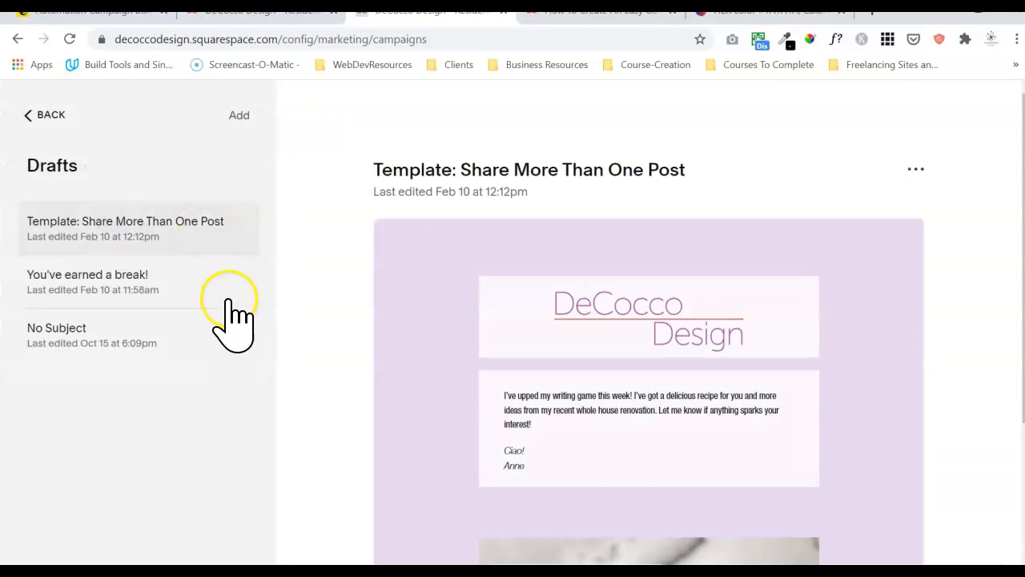
{"action": "left_click", "coordinate": [223, 330]}
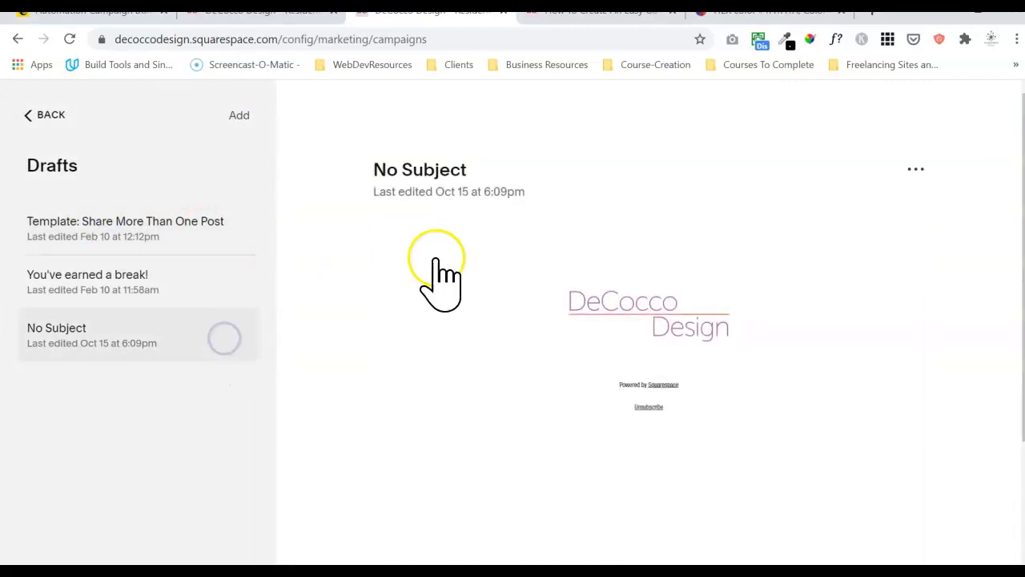
{"action": "left_click", "coordinate": [916, 170]}
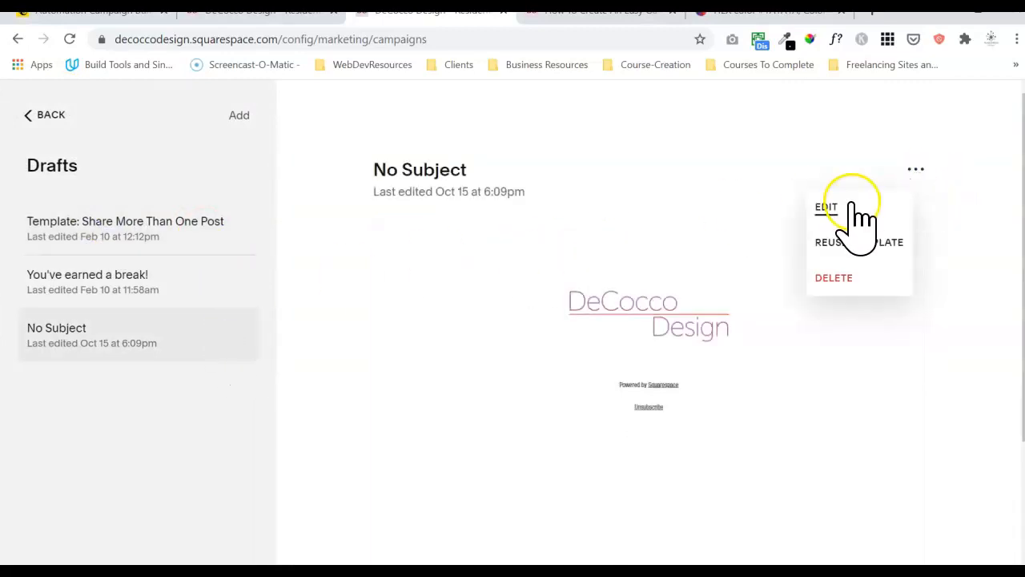
{"action": "left_click", "coordinate": [834, 278]}
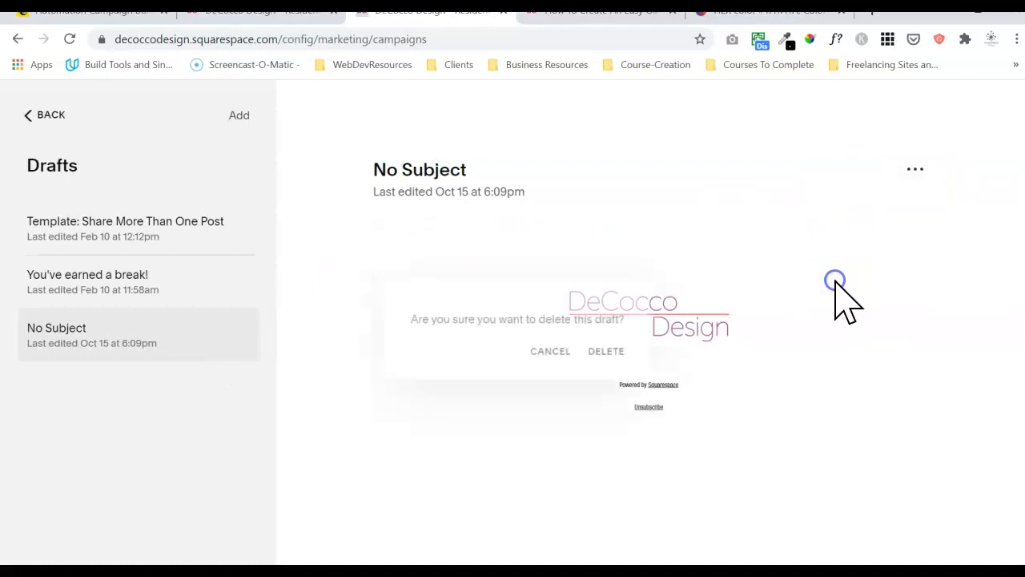
{"action": "left_click", "coordinate": [613, 349]}
{"action": "left_click", "coordinate": [225, 276]}
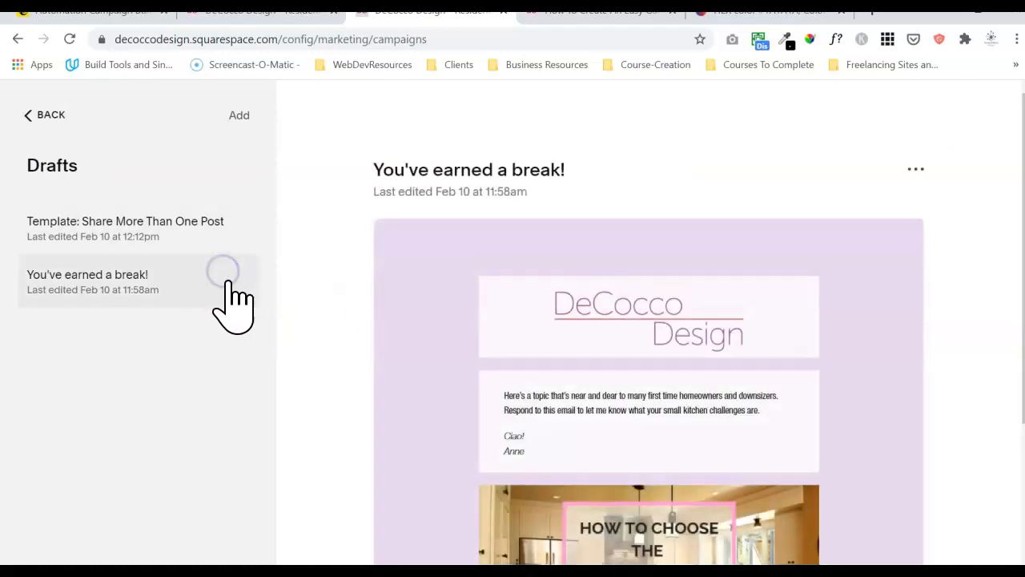
Change the 'You've earned a break!' subject to 'Template: Share A Single Blog Post' and exit.
{"action": "left_click", "coordinate": [916, 170]}
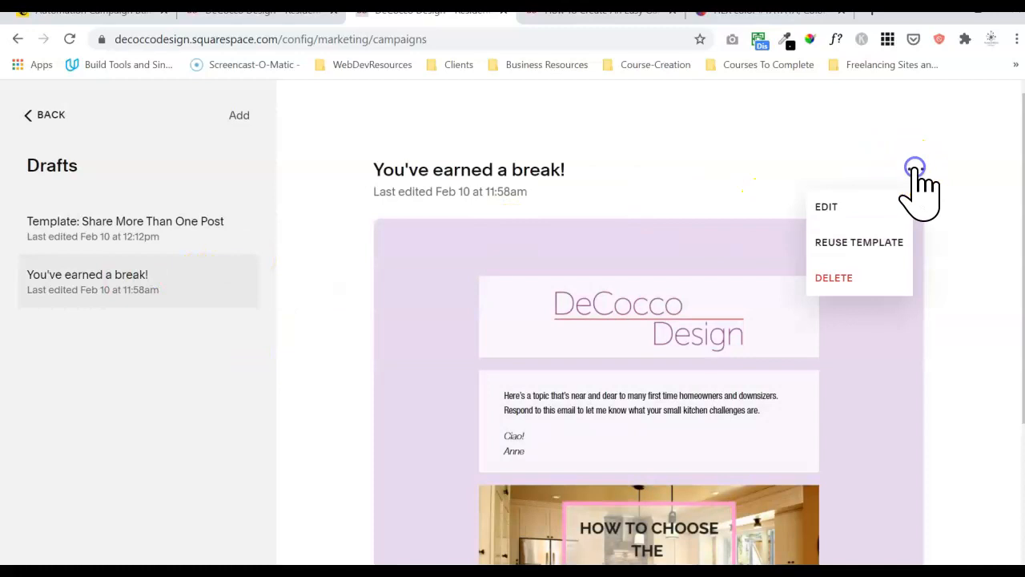
{"action": "left_click", "coordinate": [826, 207]}
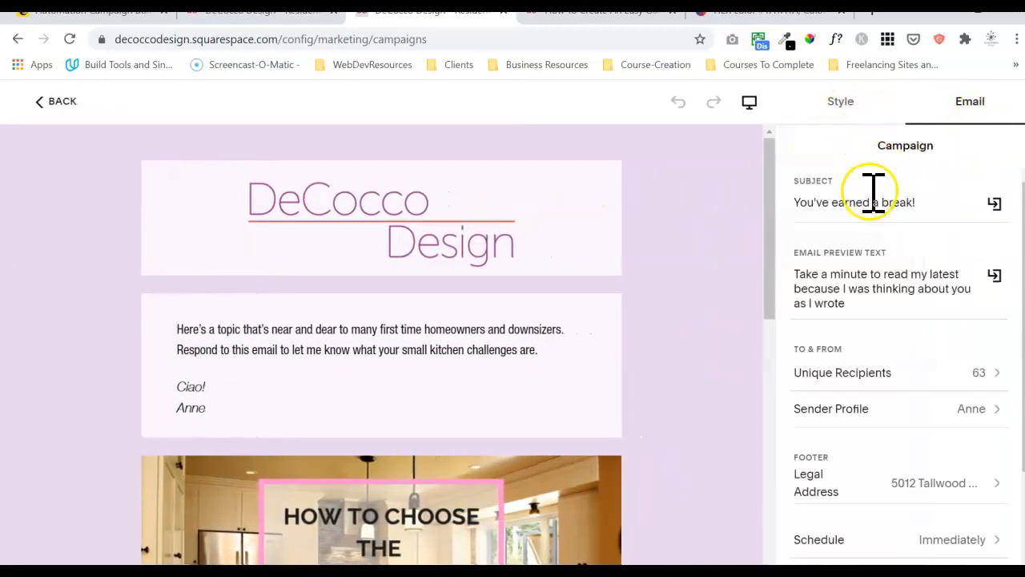
{"action": "triple_click", "coordinate": [873, 196]}
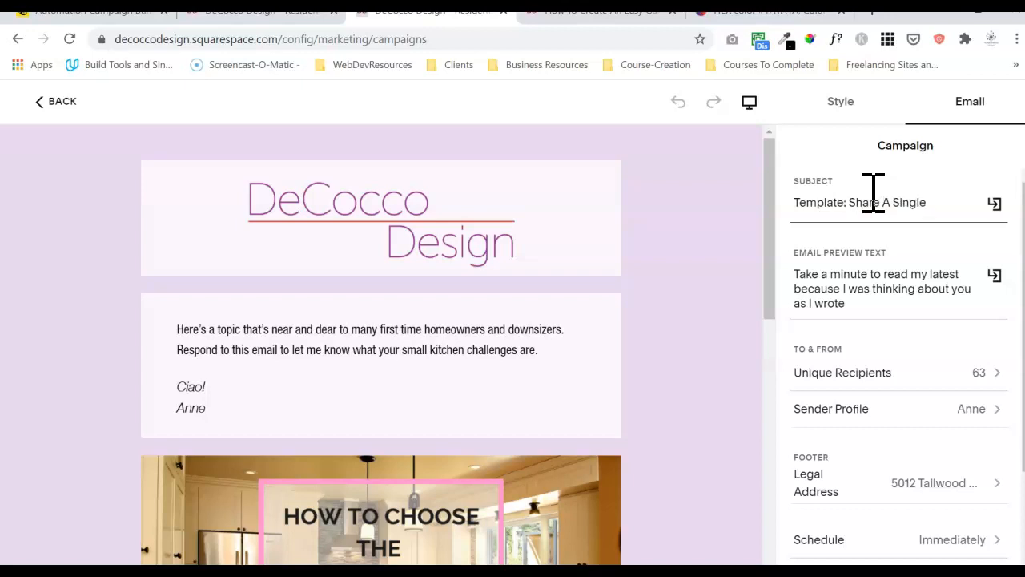
{"action": "type", "text": "Post"}
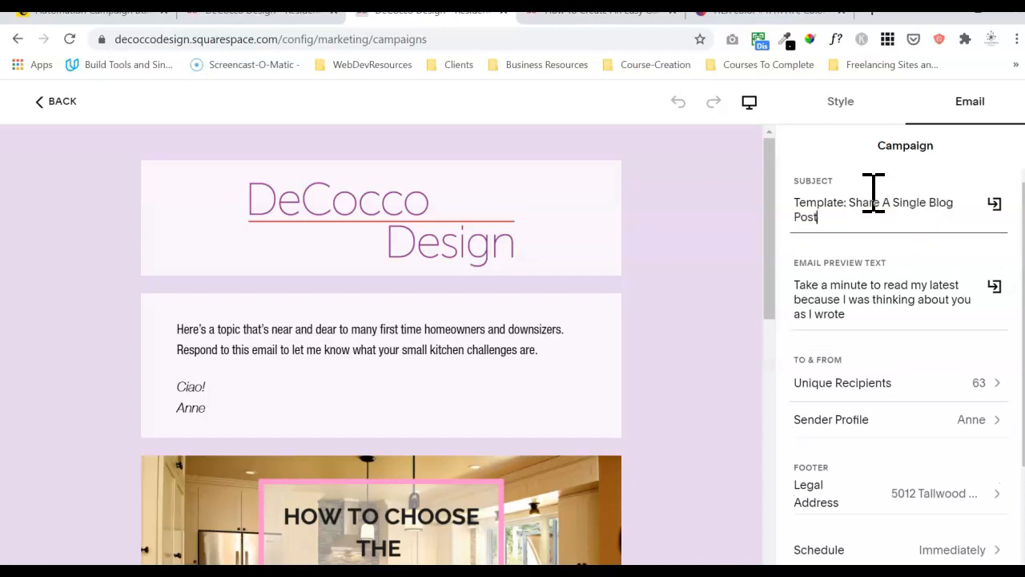
{"action": "left_click", "coordinate": [50, 101]}
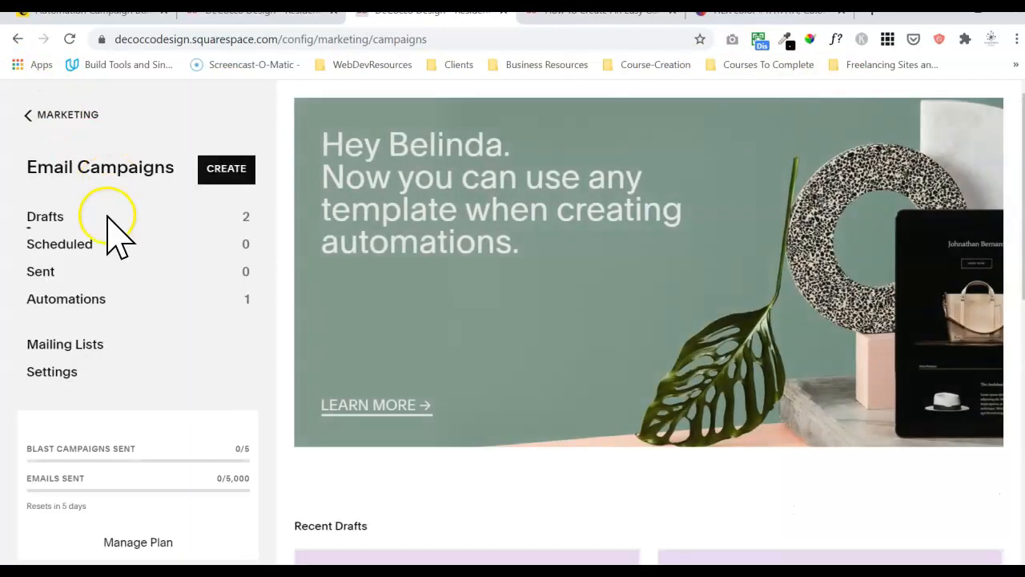
{"action": "left_click", "coordinate": [105, 214]}
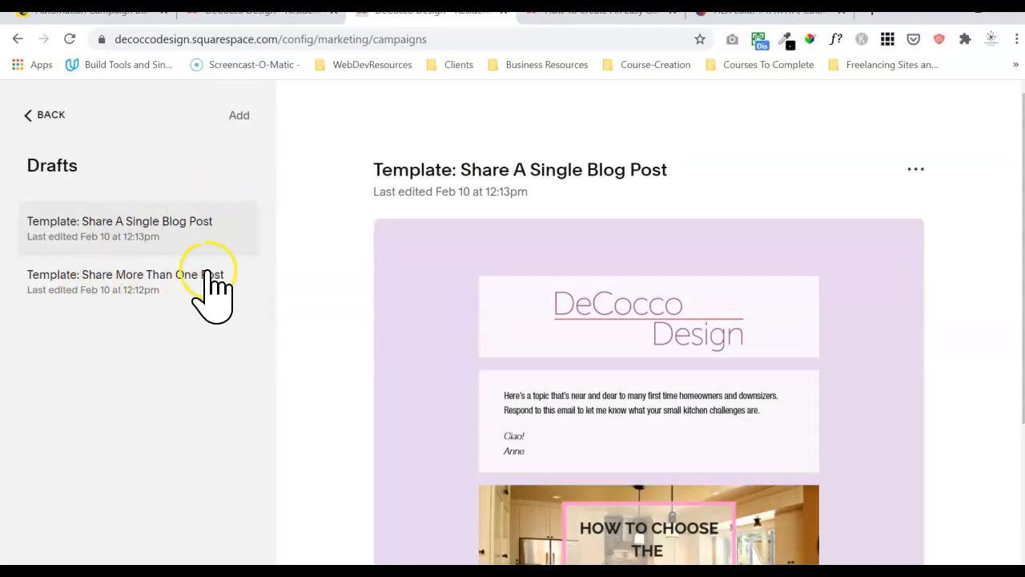
{"action": "left_click", "coordinate": [916, 169]}
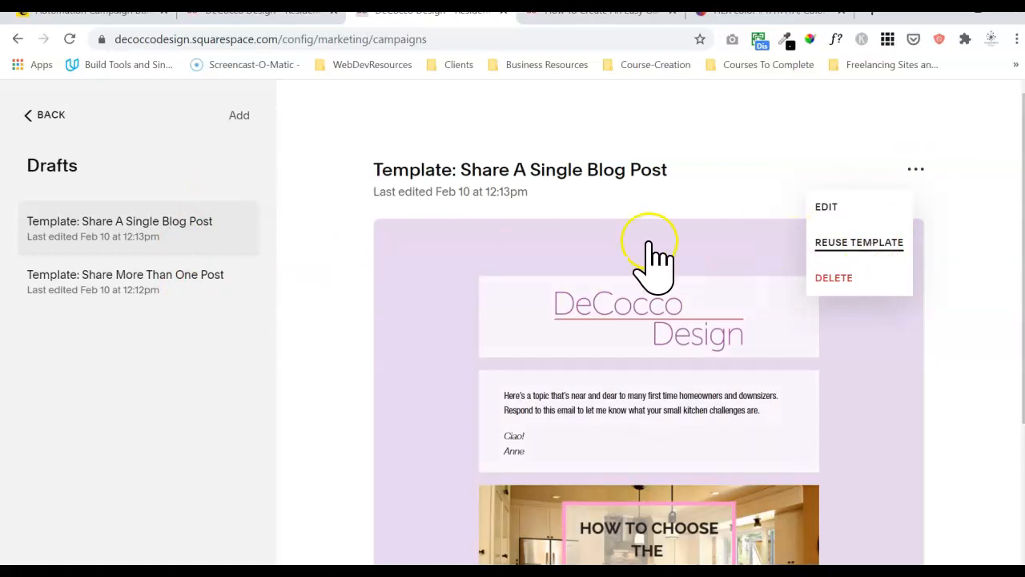
{"action": "left_click", "coordinate": [176, 354]}
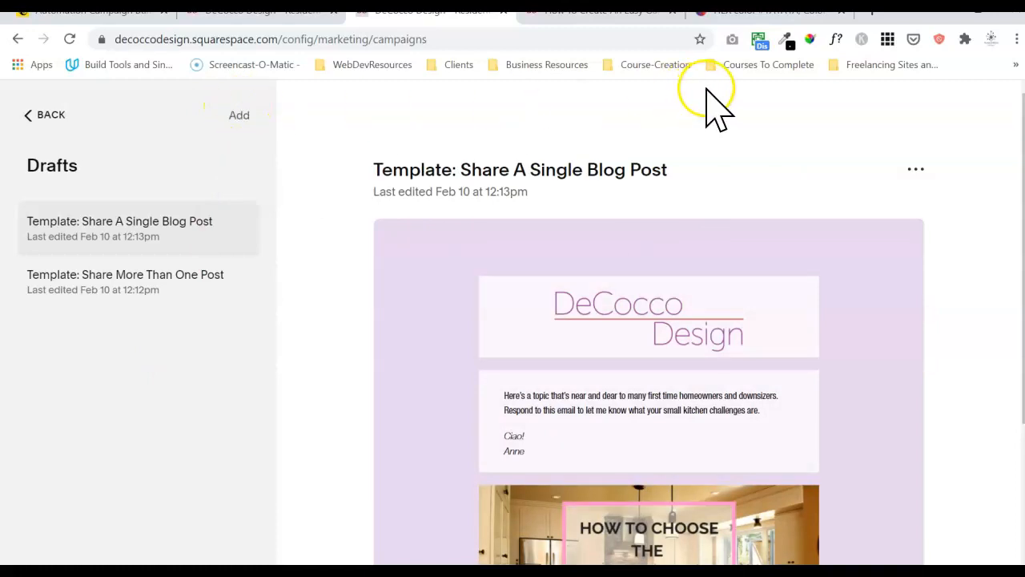
{"action": "mouse_move", "coordinate": [1021, 148]}
{"action": "left_mouse_down"}
{"action": "mouse_move", "coordinate": [1019, 295]}
{"action": "mouse_move", "coordinate": [1010, 135]}
{"action": "left_mouse_up"}
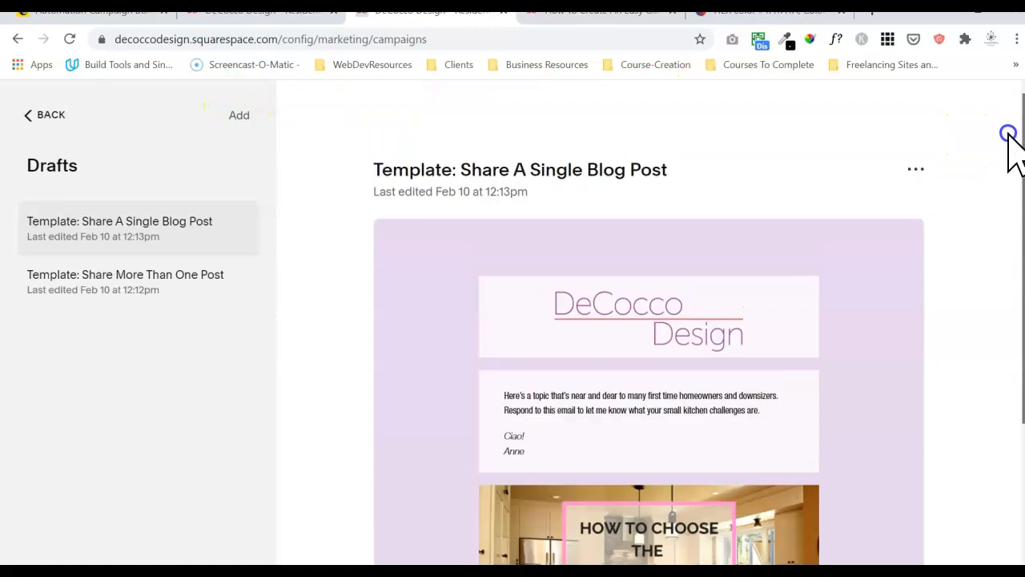
{"action": "left_click", "coordinate": [41, 117]}
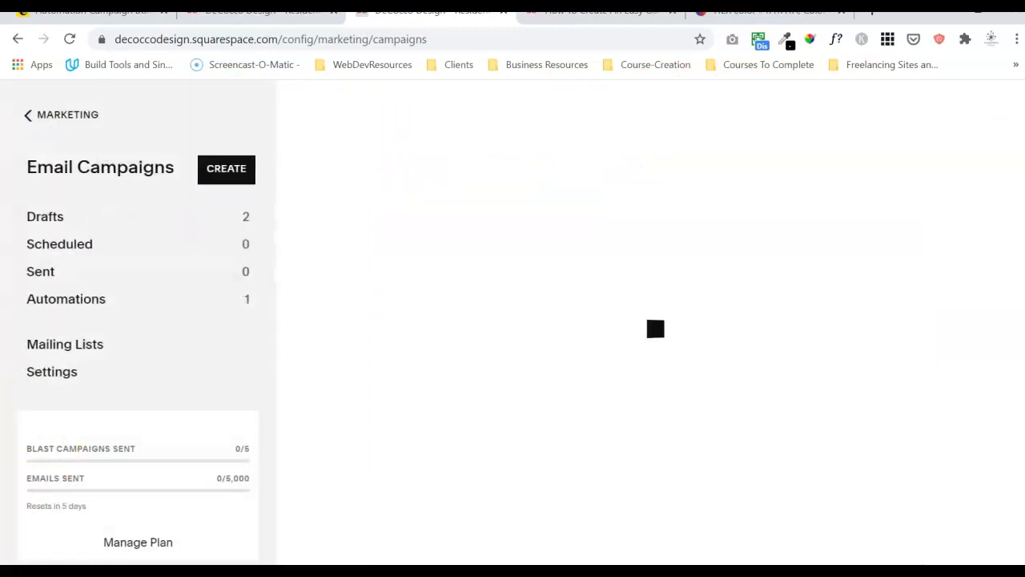